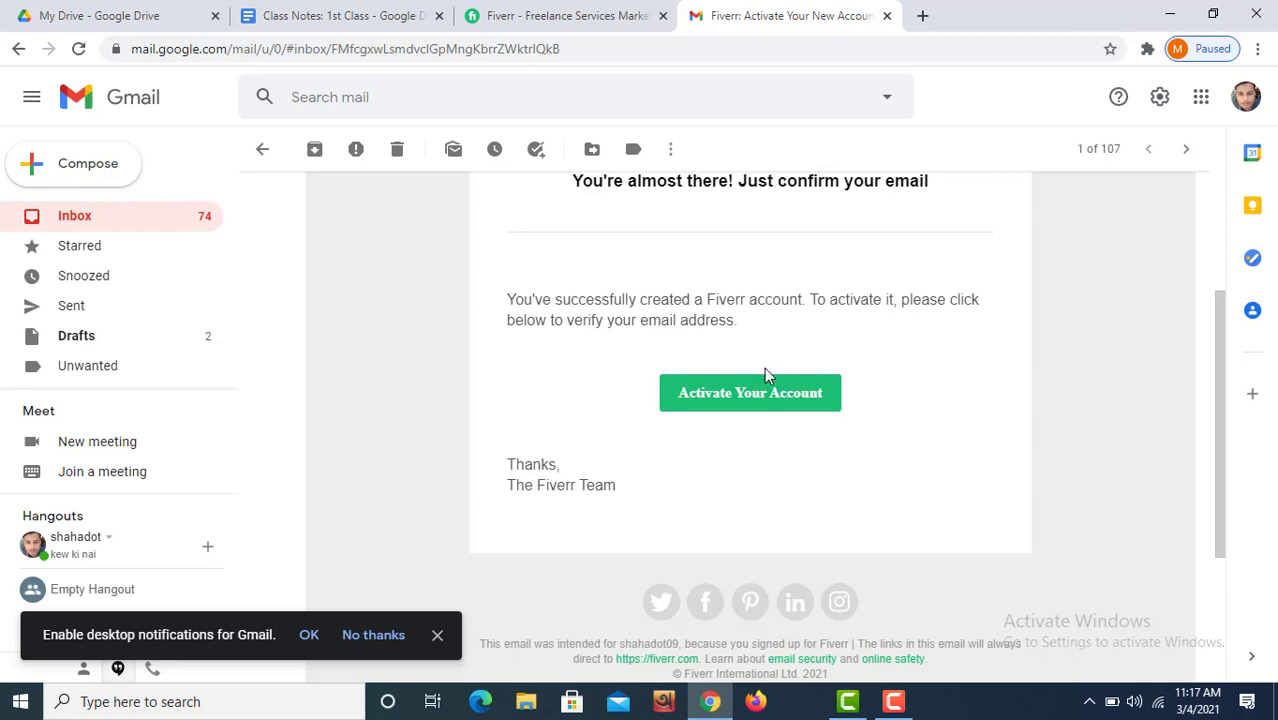
Activate the new Fiverr account from the confirmation email, close the older Fiverr tab and reload the Fiverr home page
{"action": "left_click", "coordinate": [744, 400]}
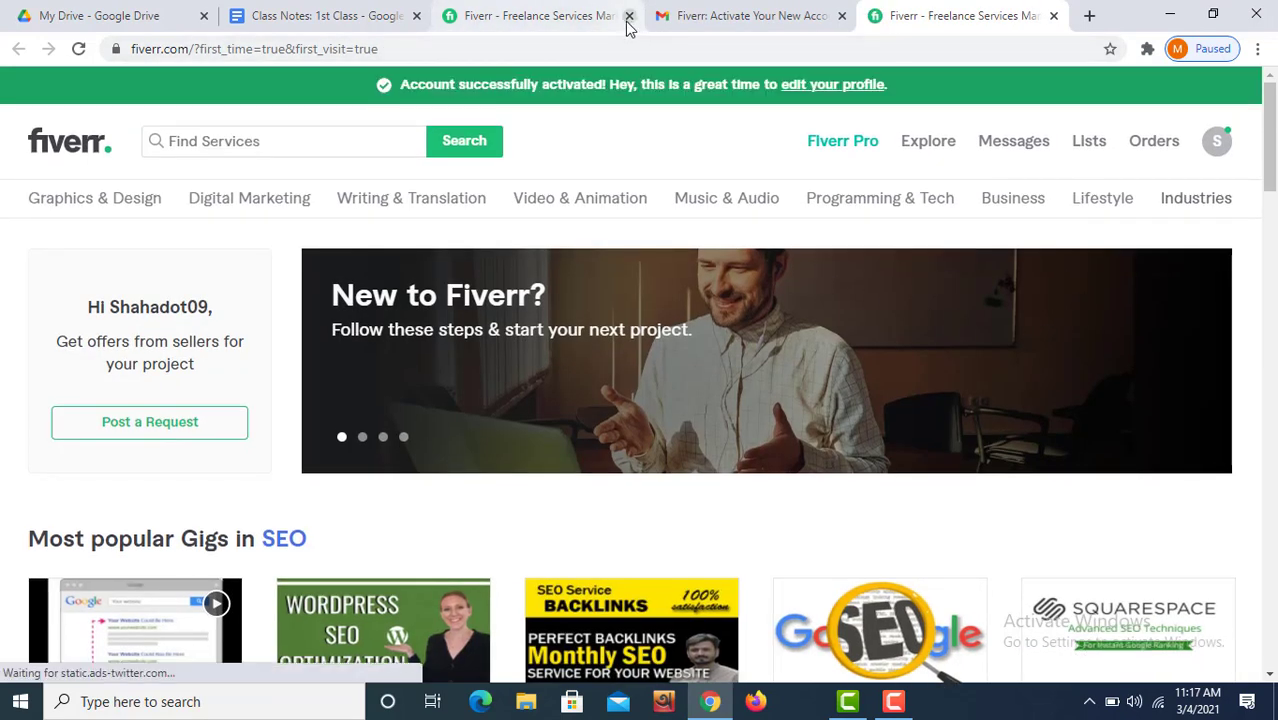
{"action": "left_click", "coordinate": [629, 17]}
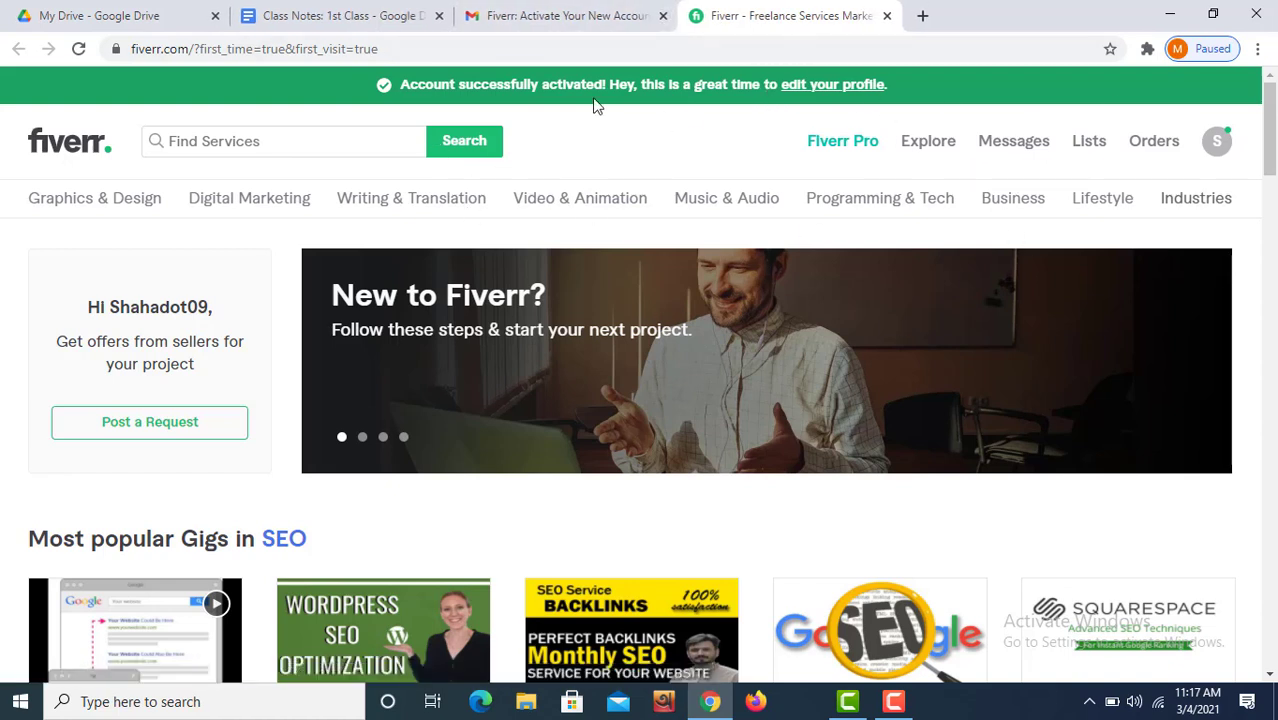
{"action": "left_click", "coordinate": [79, 51]}
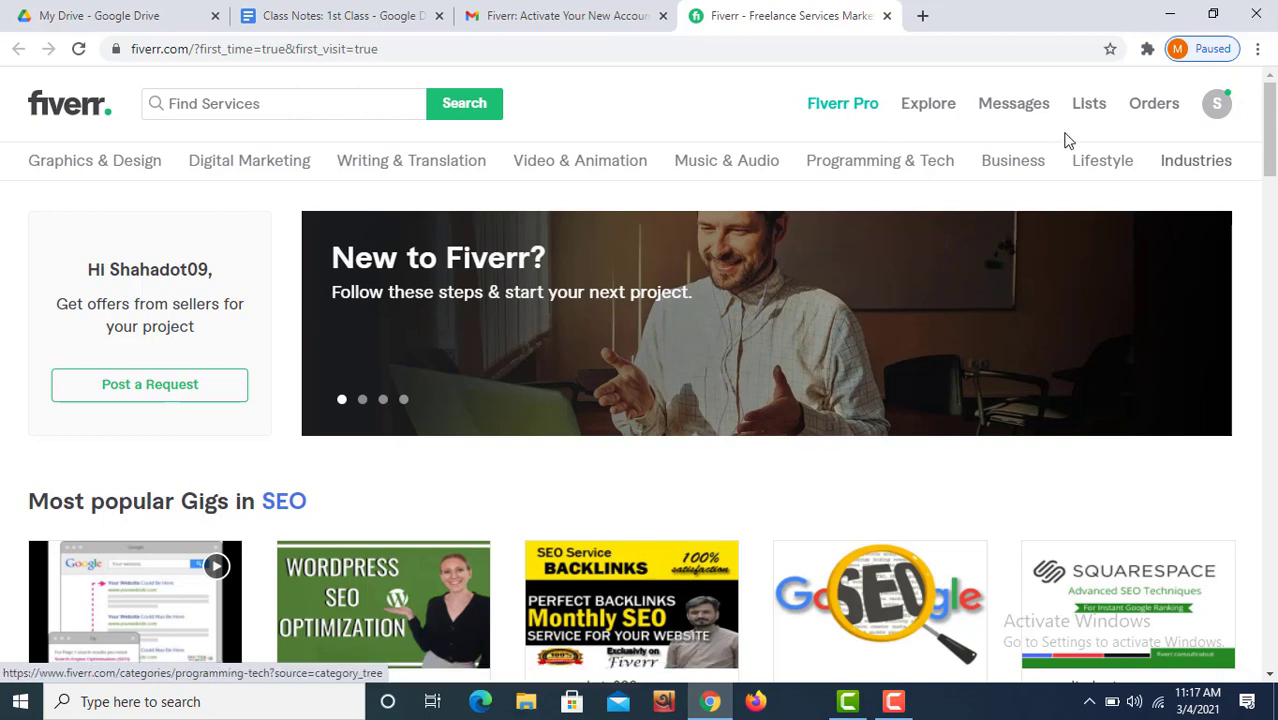
Switch to Gmail, return to the inbox and search the mail for "fiverr"
{"action": "left_click", "coordinate": [568, 16]}
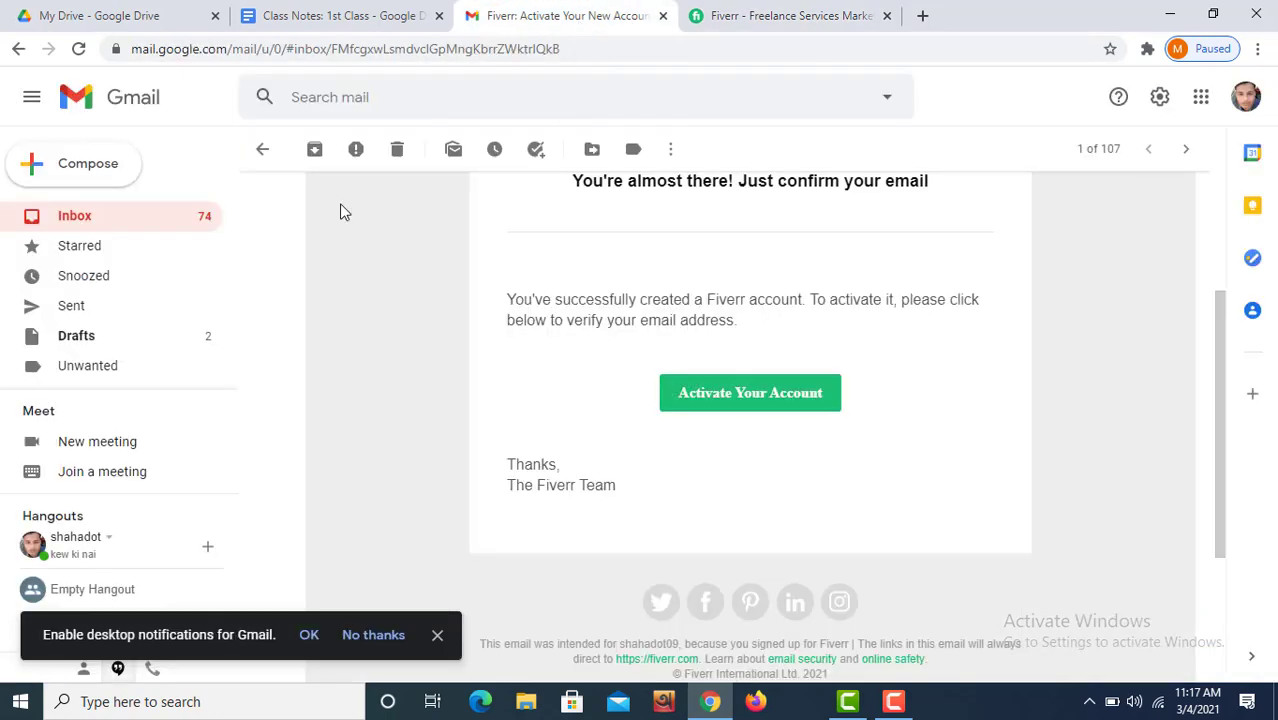
{"action": "left_click", "coordinate": [76, 222]}
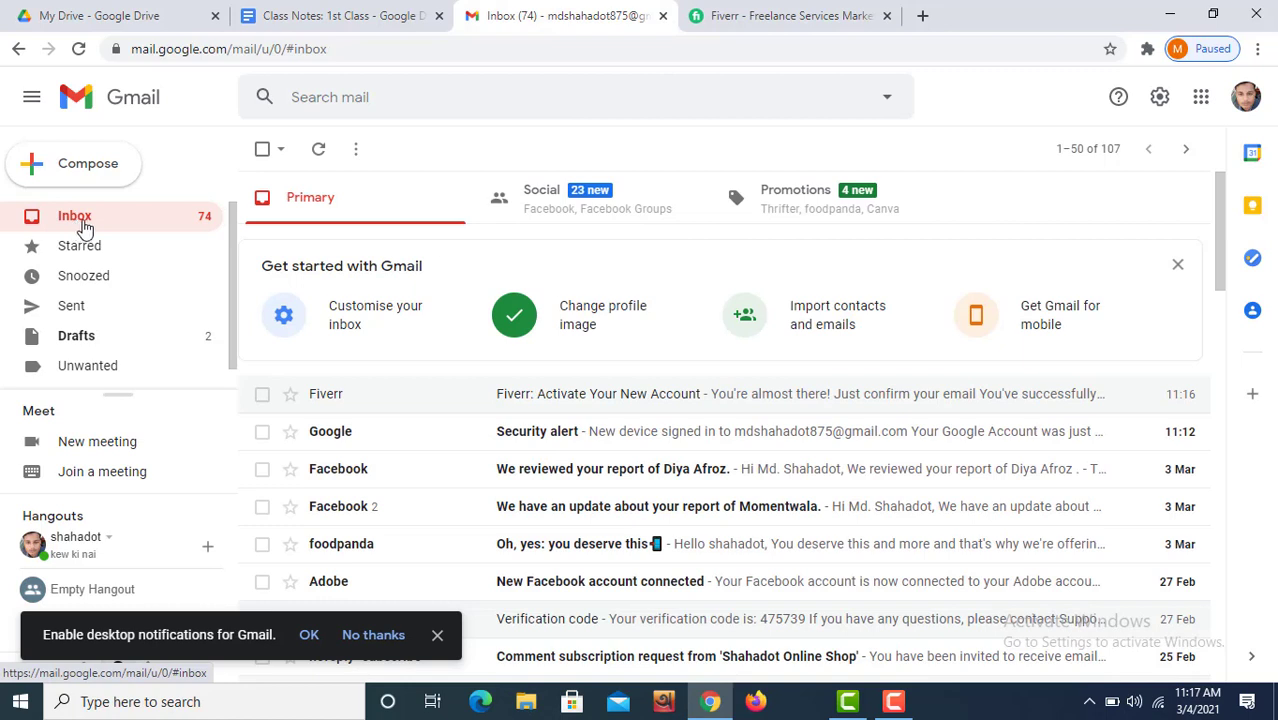
{"action": "left_click", "coordinate": [466, 92]}
{"action": "type", "text": "f"}
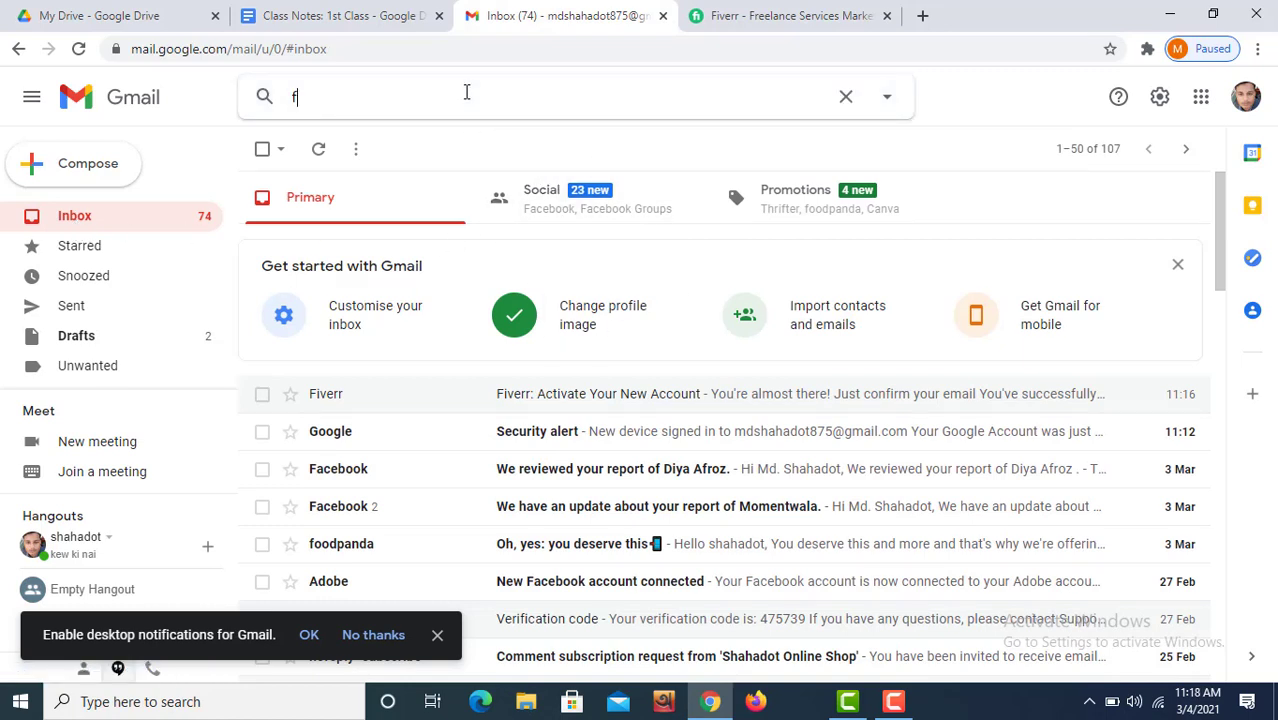
{"action": "type", "text": "iverr"}
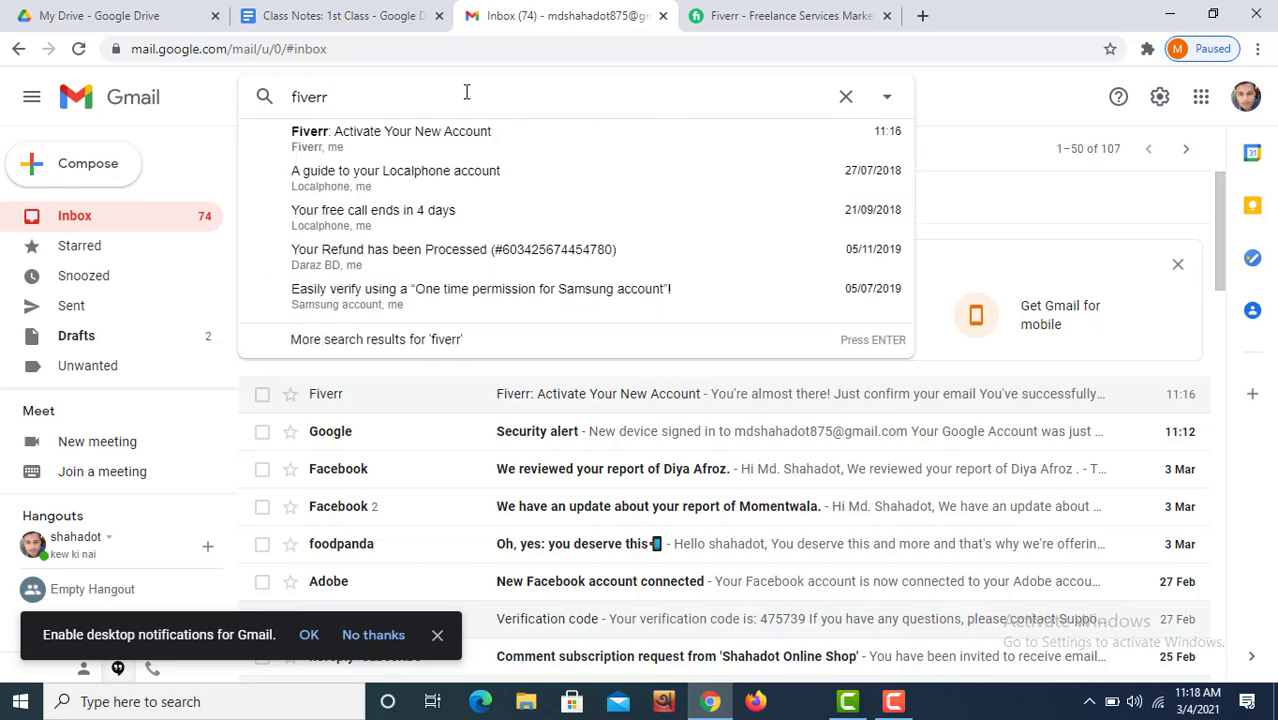
{"action": "key", "text": "Return"}
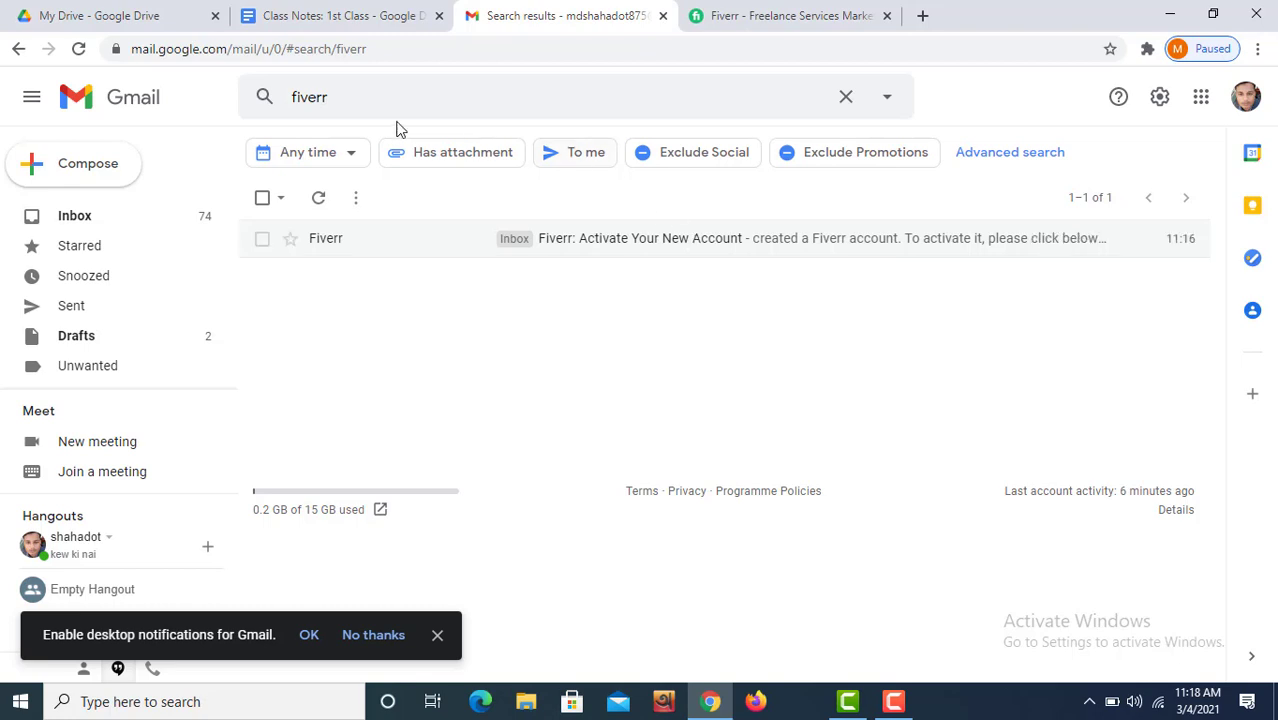
Clear the search by returning to the inbox, repeat the "fiverr" mail search, and go back to the inbox
{"action": "left_click", "coordinate": [70, 224]}
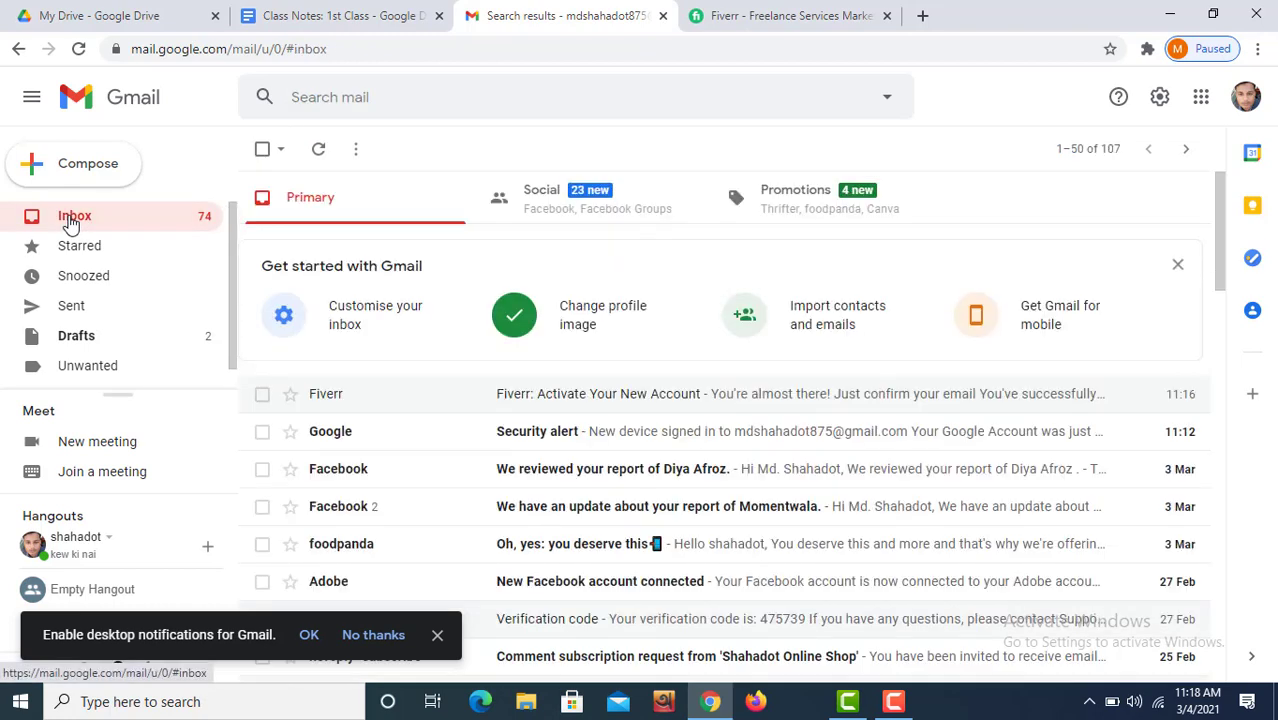
{"action": "left_click", "coordinate": [401, 91]}
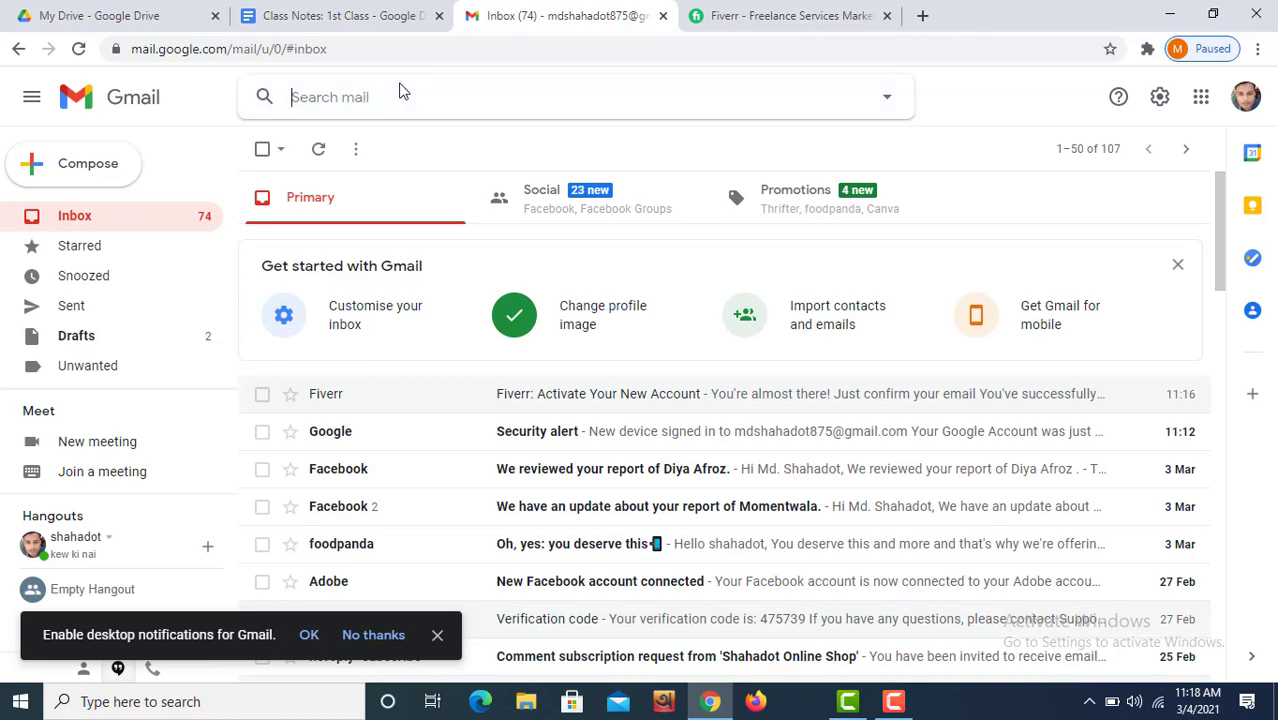
{"action": "type", "text": "fiverr"}
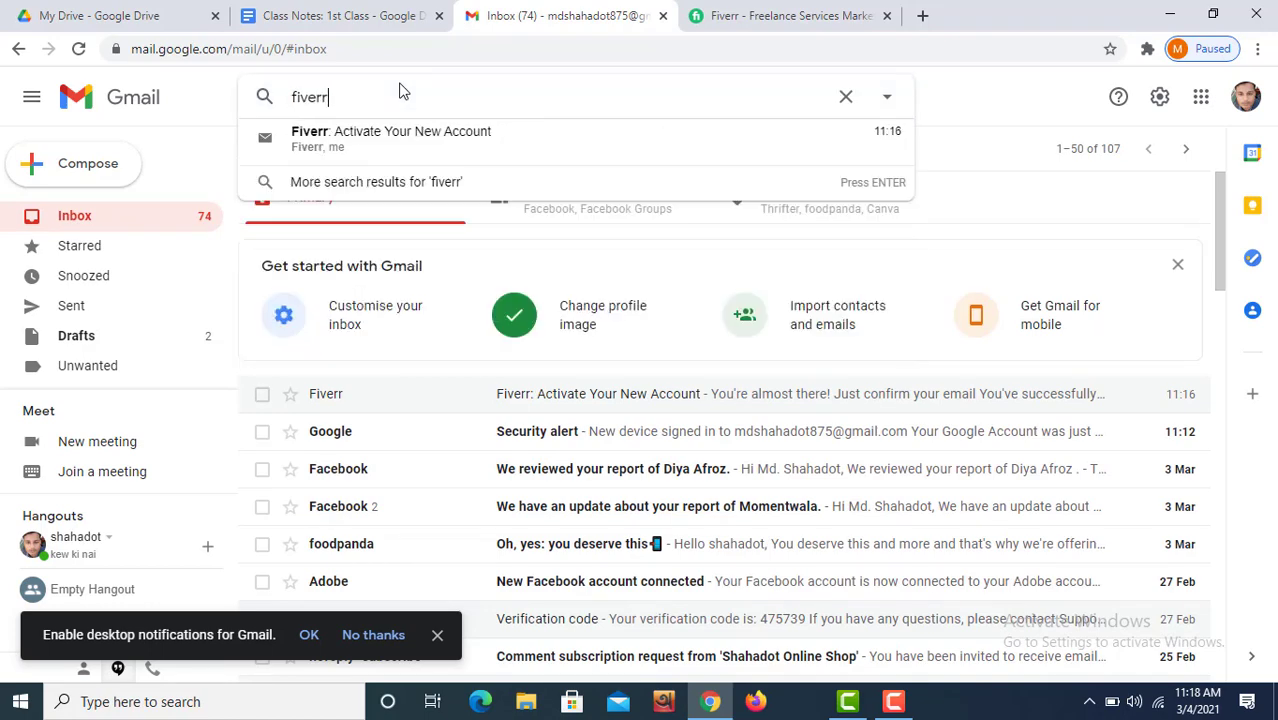
{"action": "key", "text": "Return"}
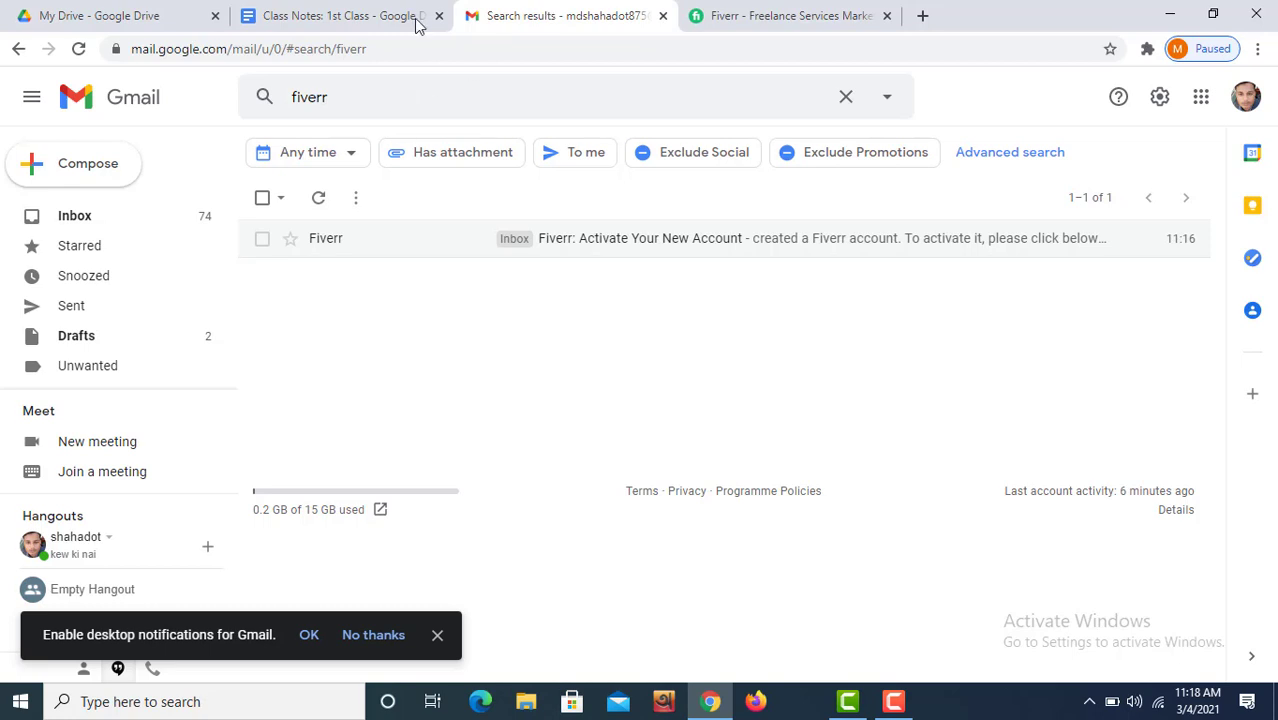
{"action": "left_click", "coordinate": [62, 224]}
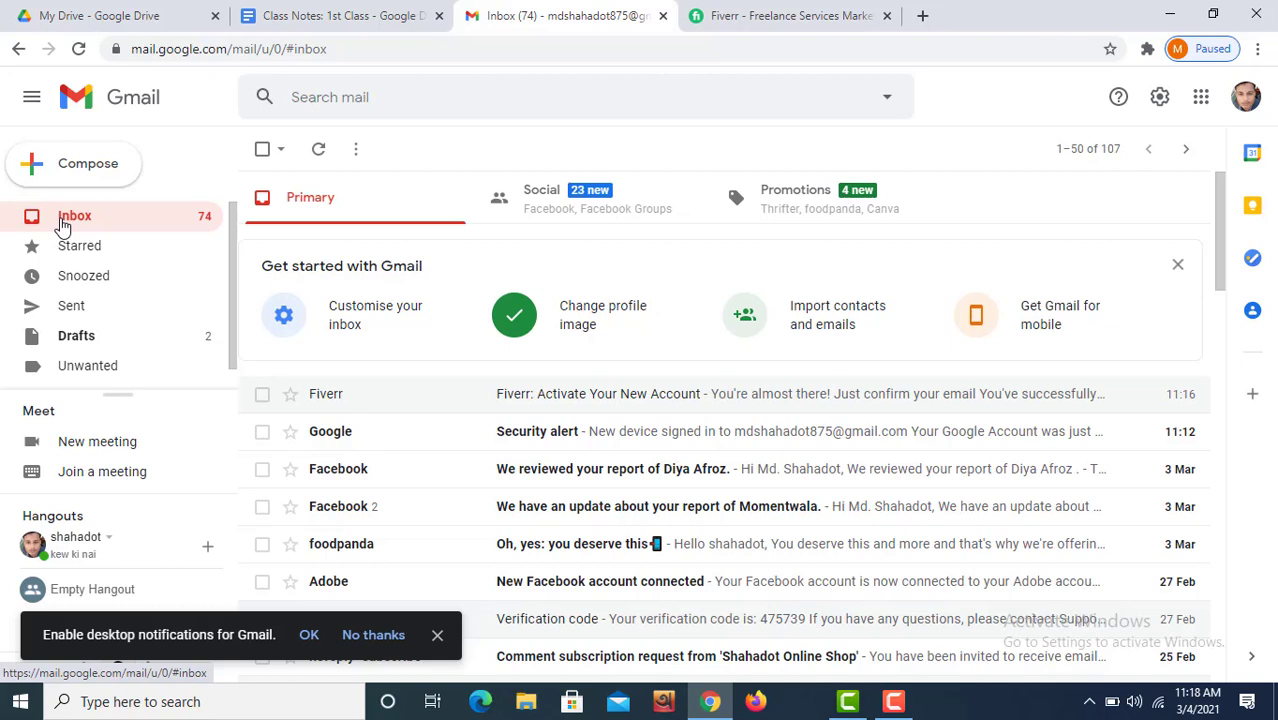
Switch to Fiverr and open the account's own profile page
{"action": "left_click", "coordinate": [795, 16]}
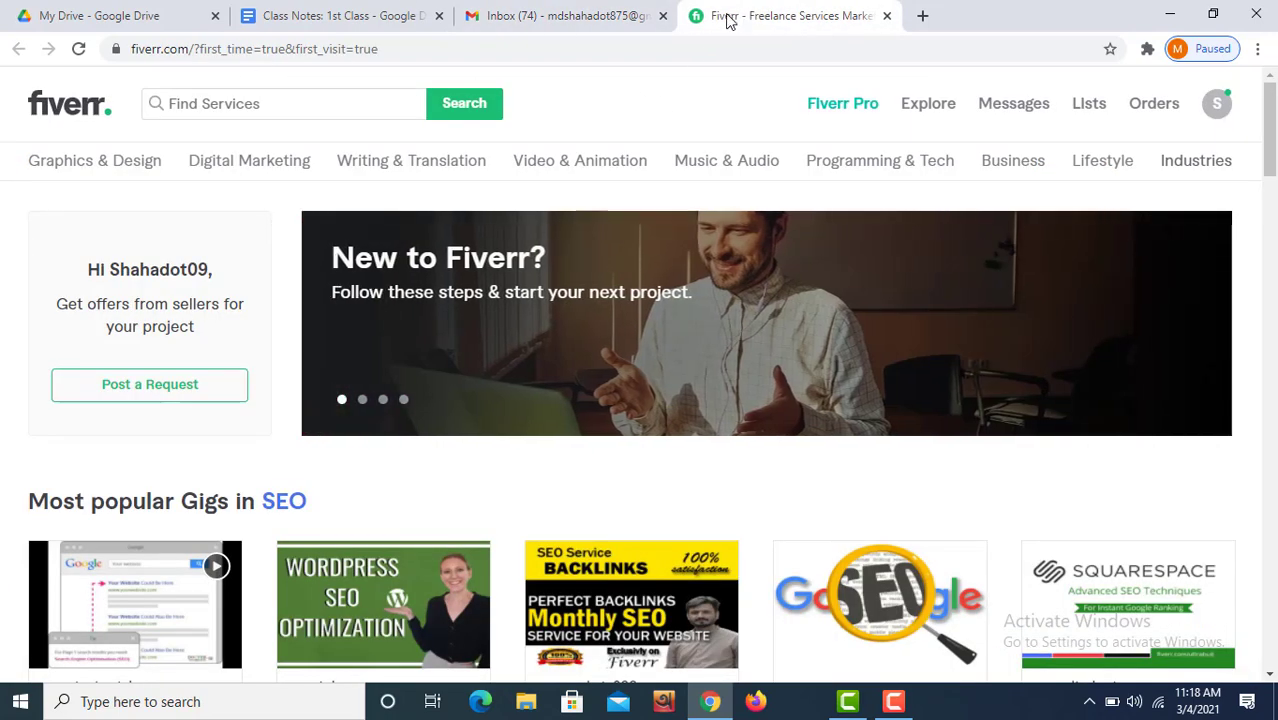
{"action": "left_click", "coordinate": [572, 28]}
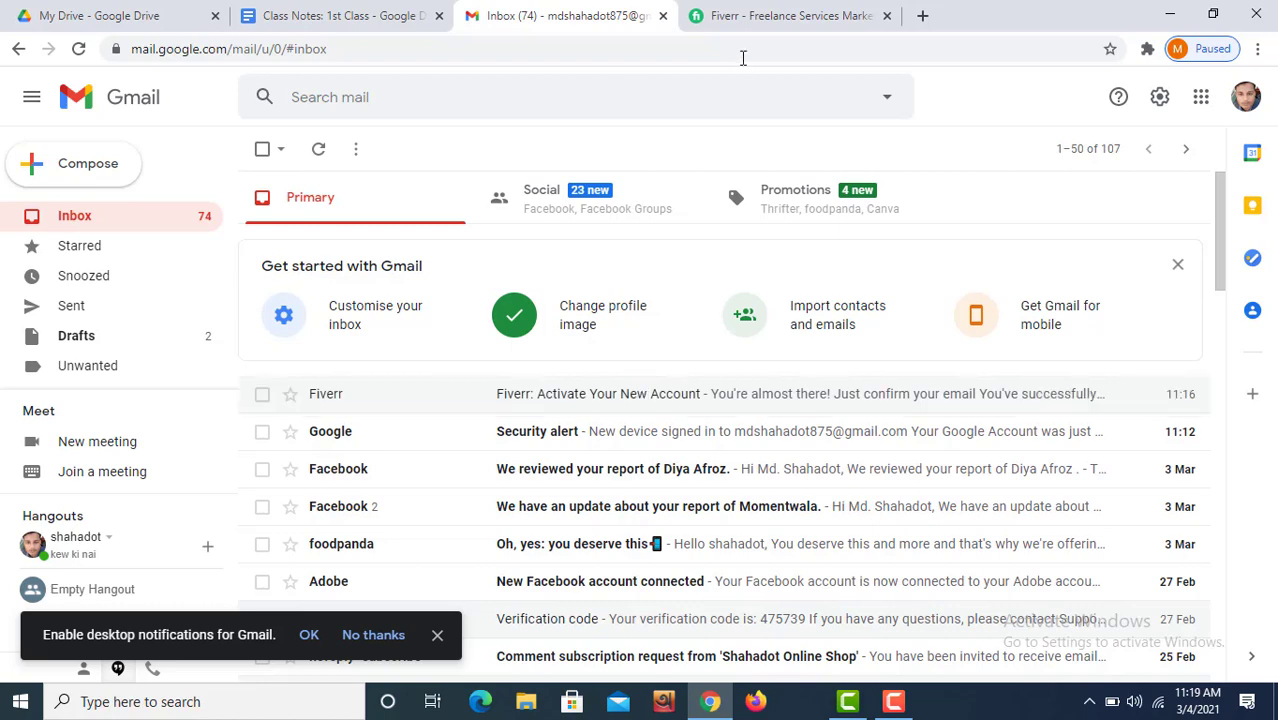
{"action": "left_click", "coordinate": [768, 15]}
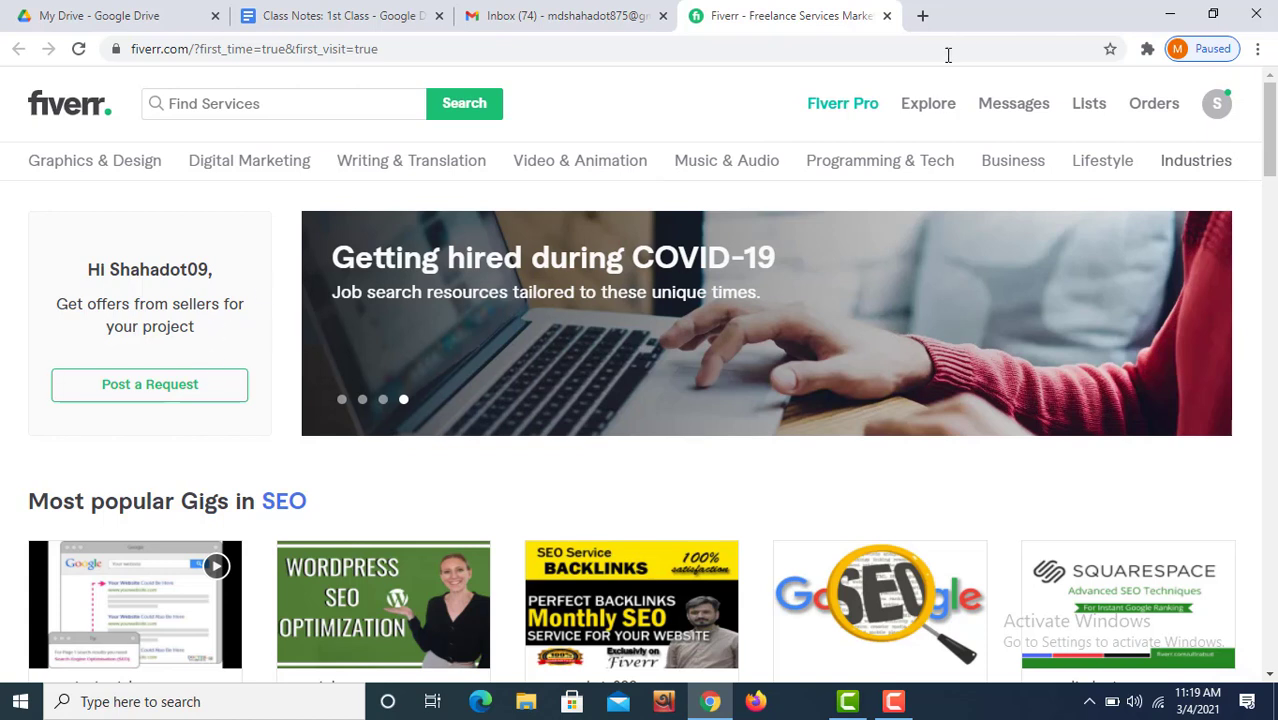
{"action": "left_click", "coordinate": [1216, 106]}
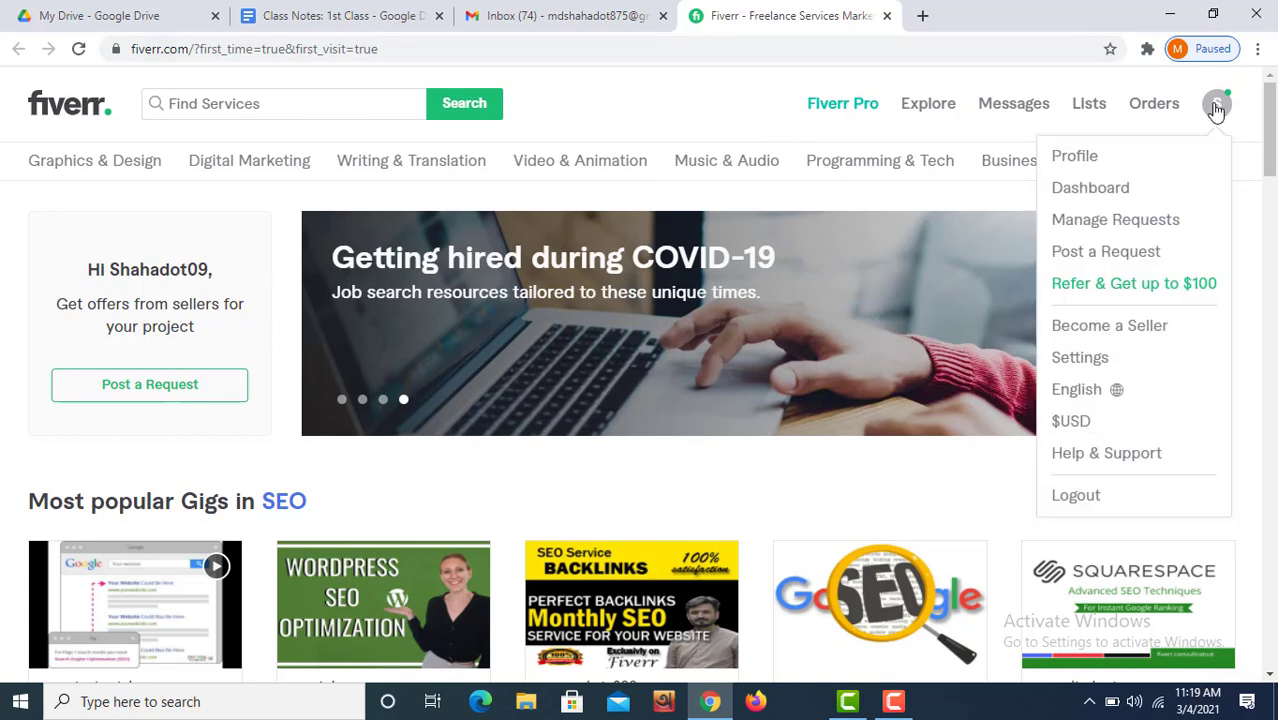
{"action": "left_click", "coordinate": [1064, 157]}
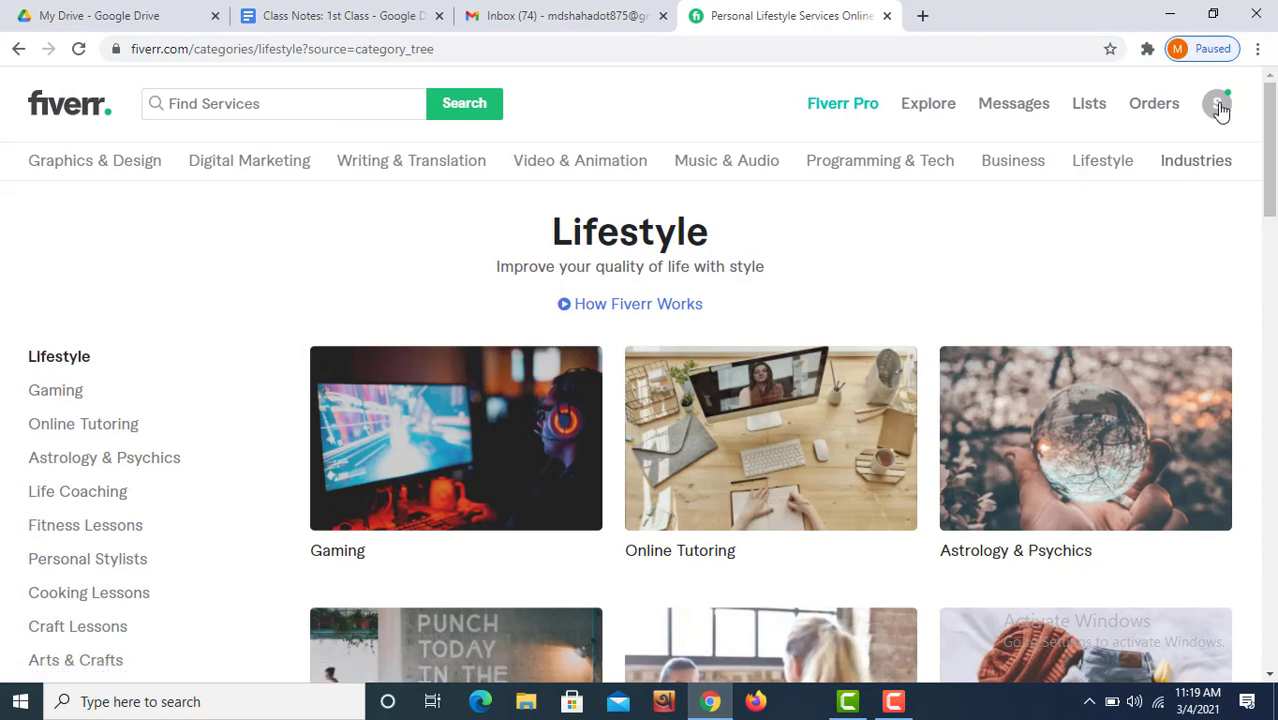
{"action": "left_click", "coordinate": [1219, 107]}
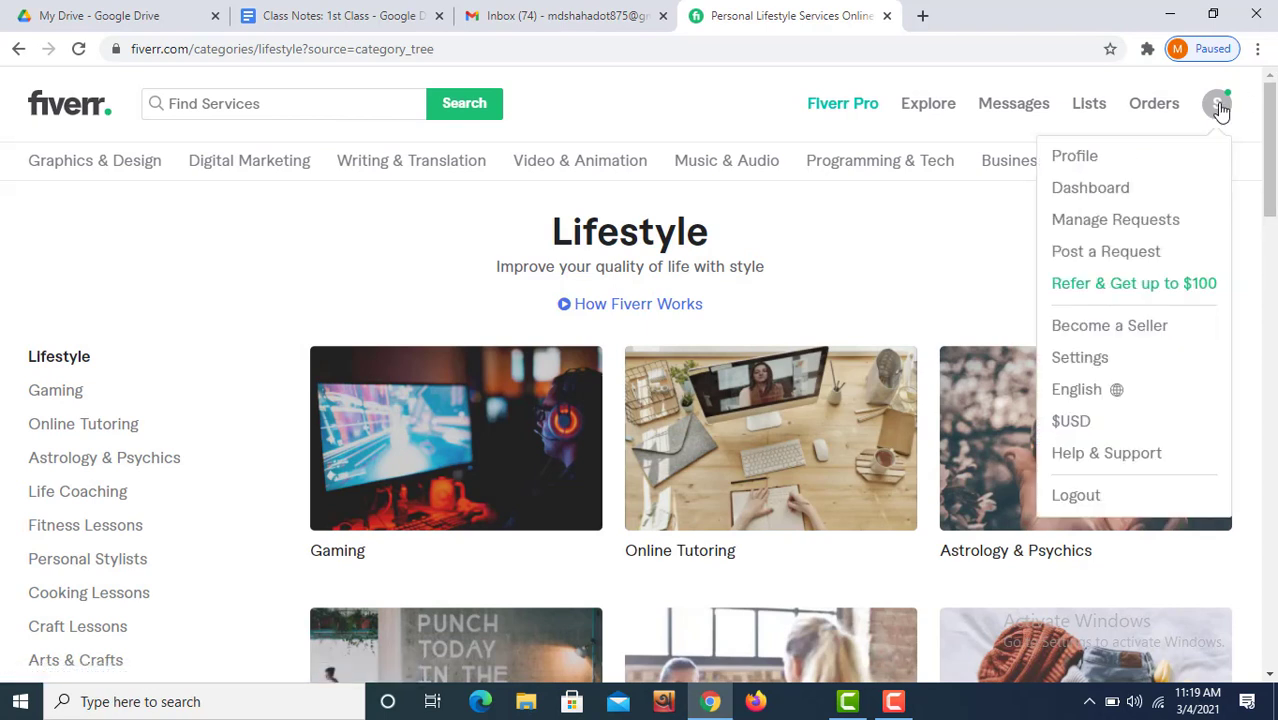
{"action": "left_click", "coordinate": [1075, 163]}
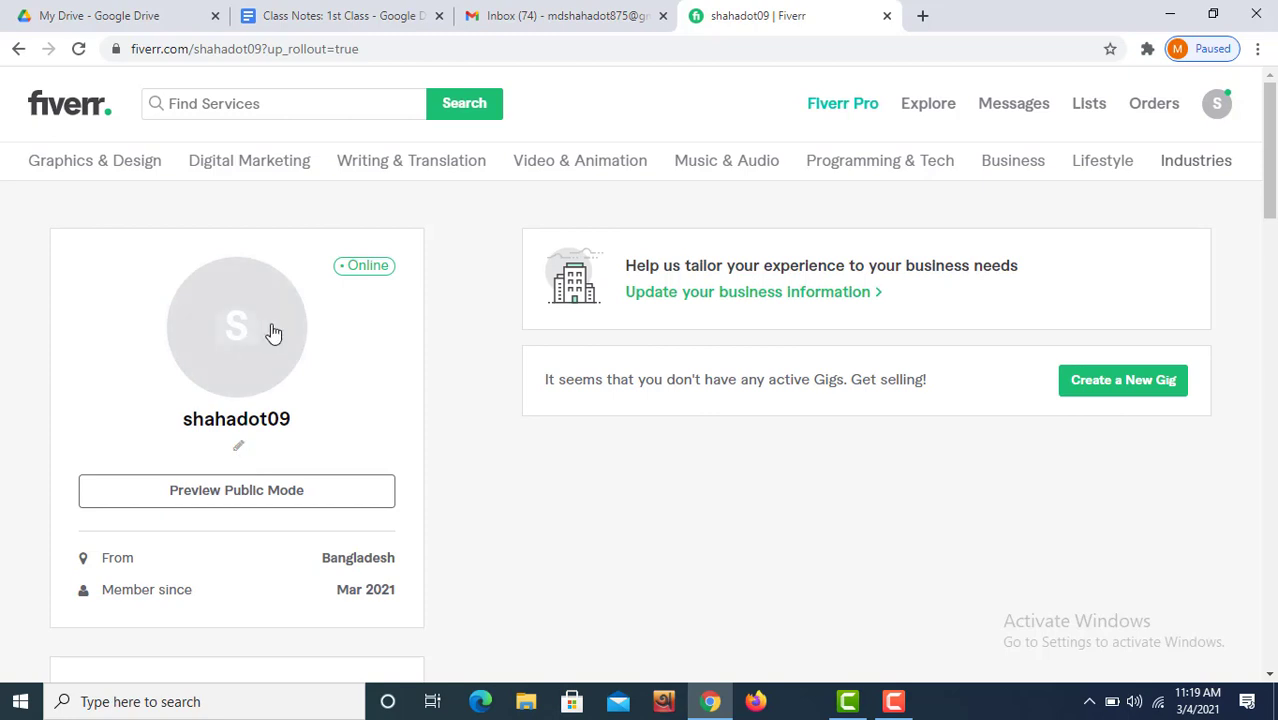
Look over the profile page, open the file selection for the profile picture and cancel it without choosing an image
{"action": "left_click_drag", "start_coordinate": [1273, 175], "coordinate": [1273, 209]}
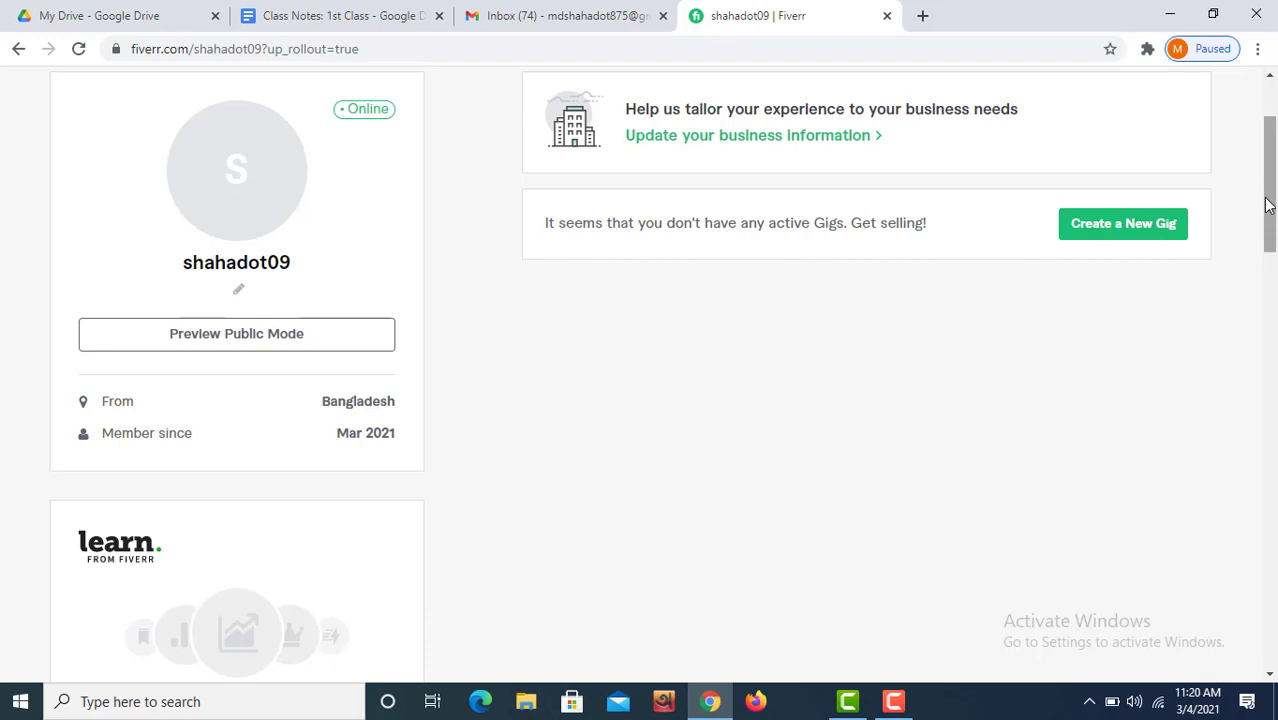
{"action": "left_click_drag", "start_coordinate": [1266, 204], "coordinate": [1046, 293]}
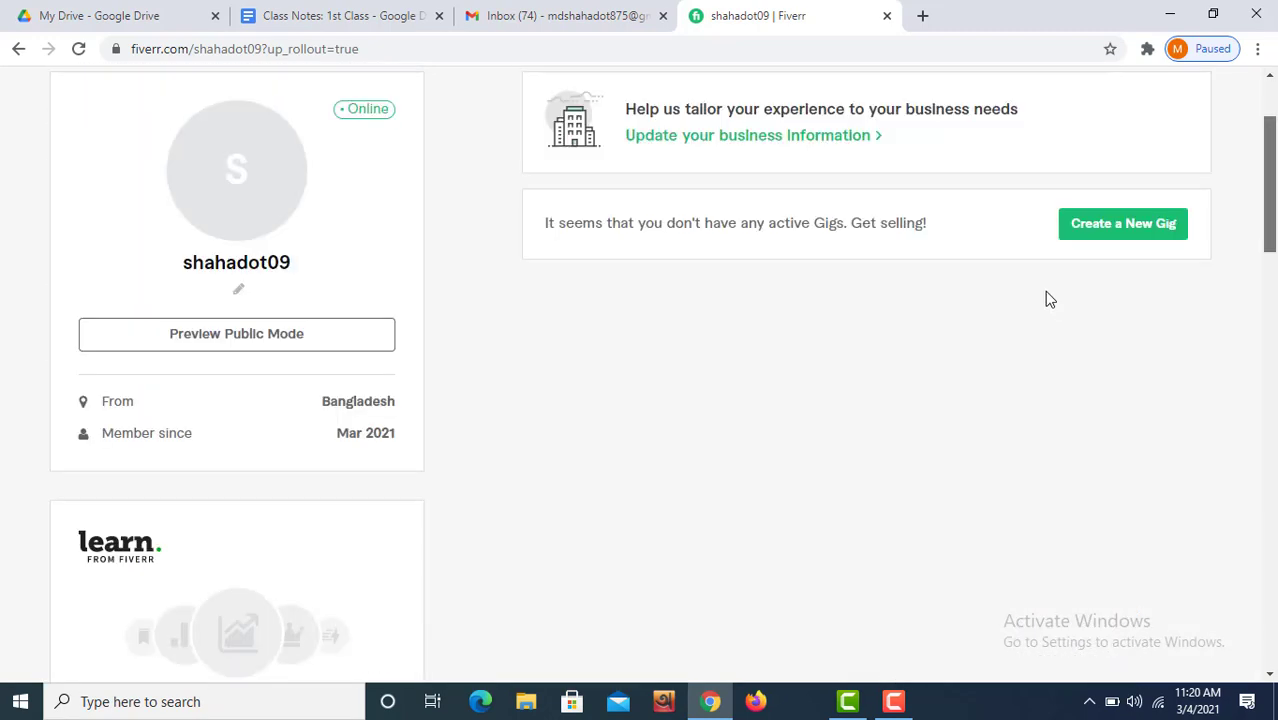
{"action": "left_click", "coordinate": [1270, 192]}
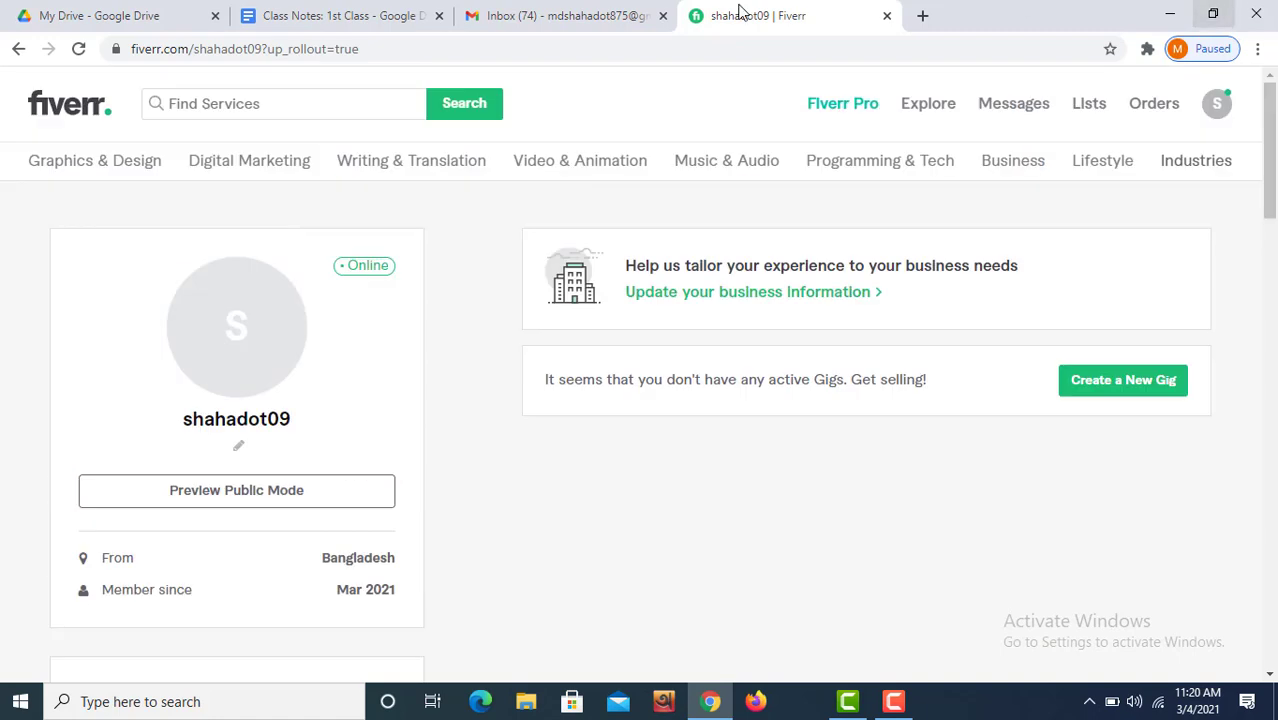
{"action": "mouse_move", "coordinate": [231, 316]}
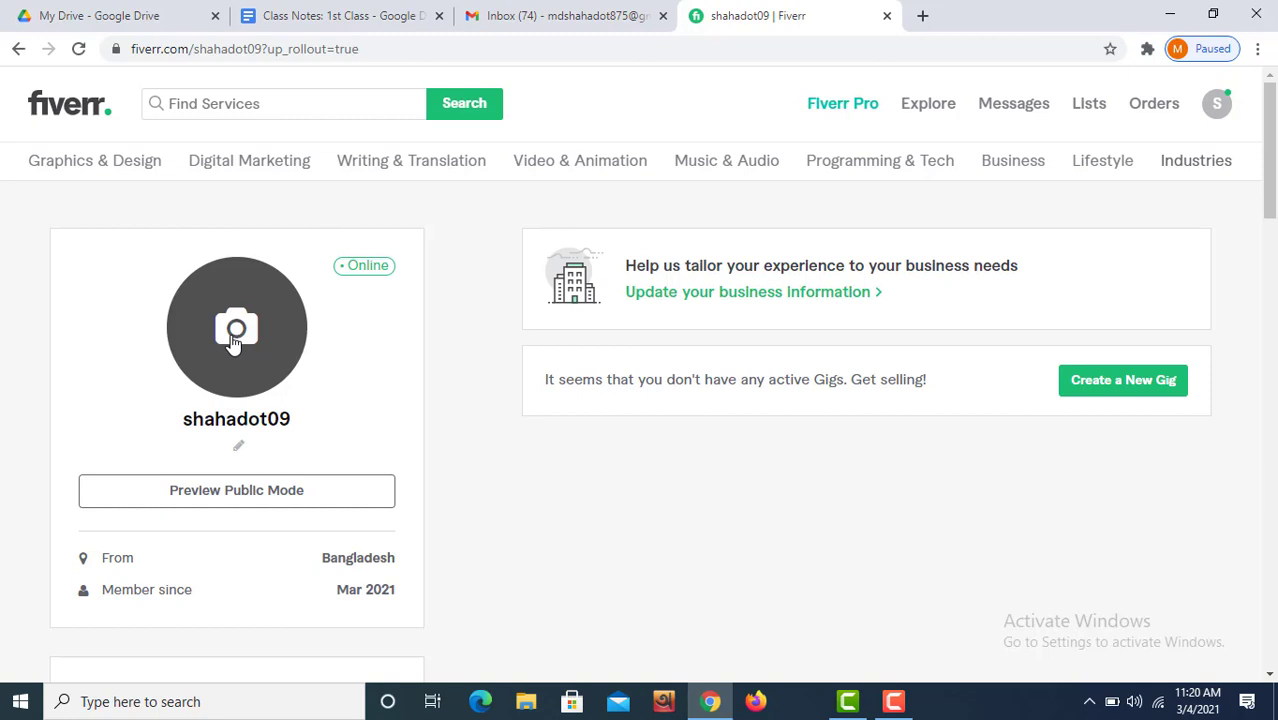
{"action": "left_click", "coordinate": [233, 343]}
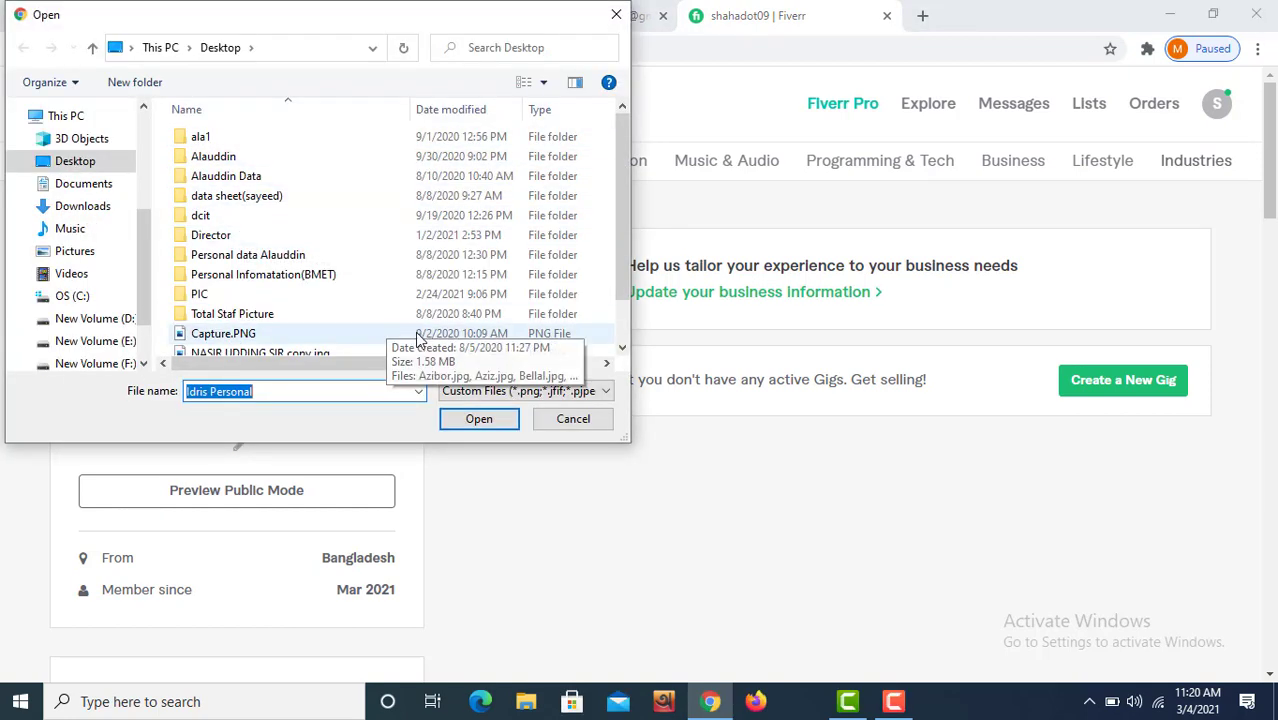
{"action": "left_click", "coordinate": [572, 420]}
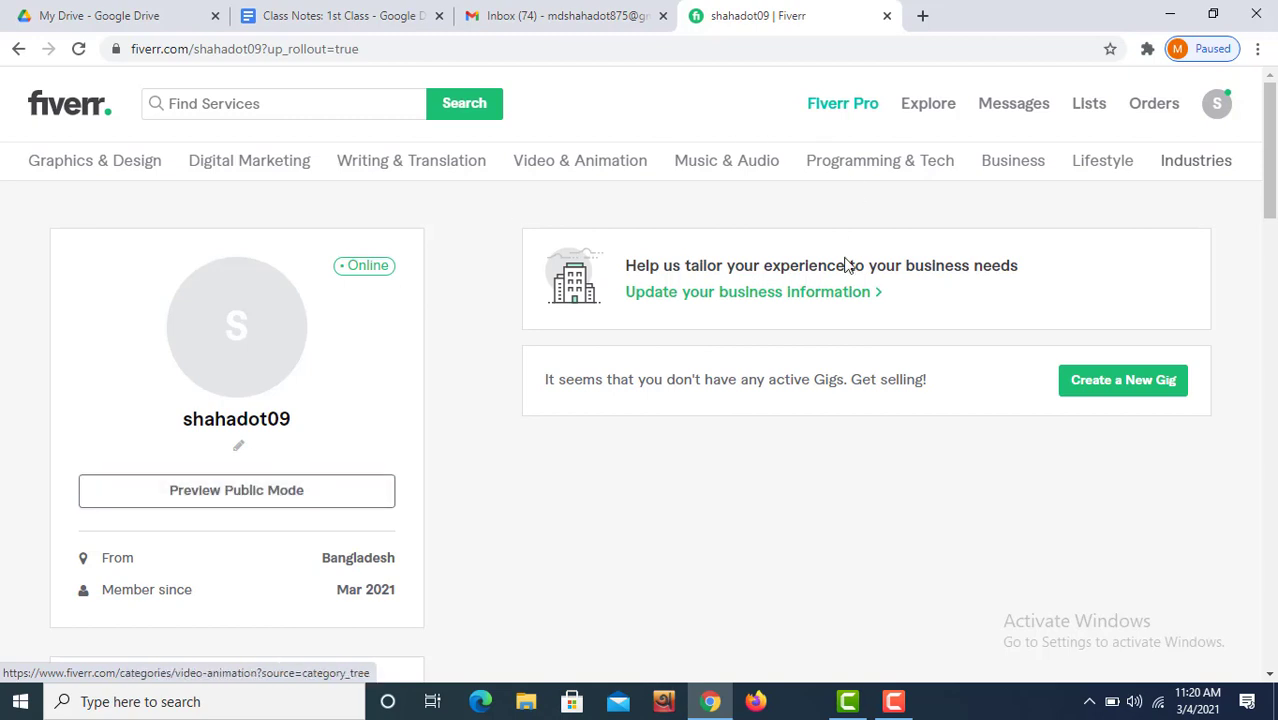
Open the profile's one-line story for editing and leave it empty
{"action": "left_click", "coordinate": [239, 448]}
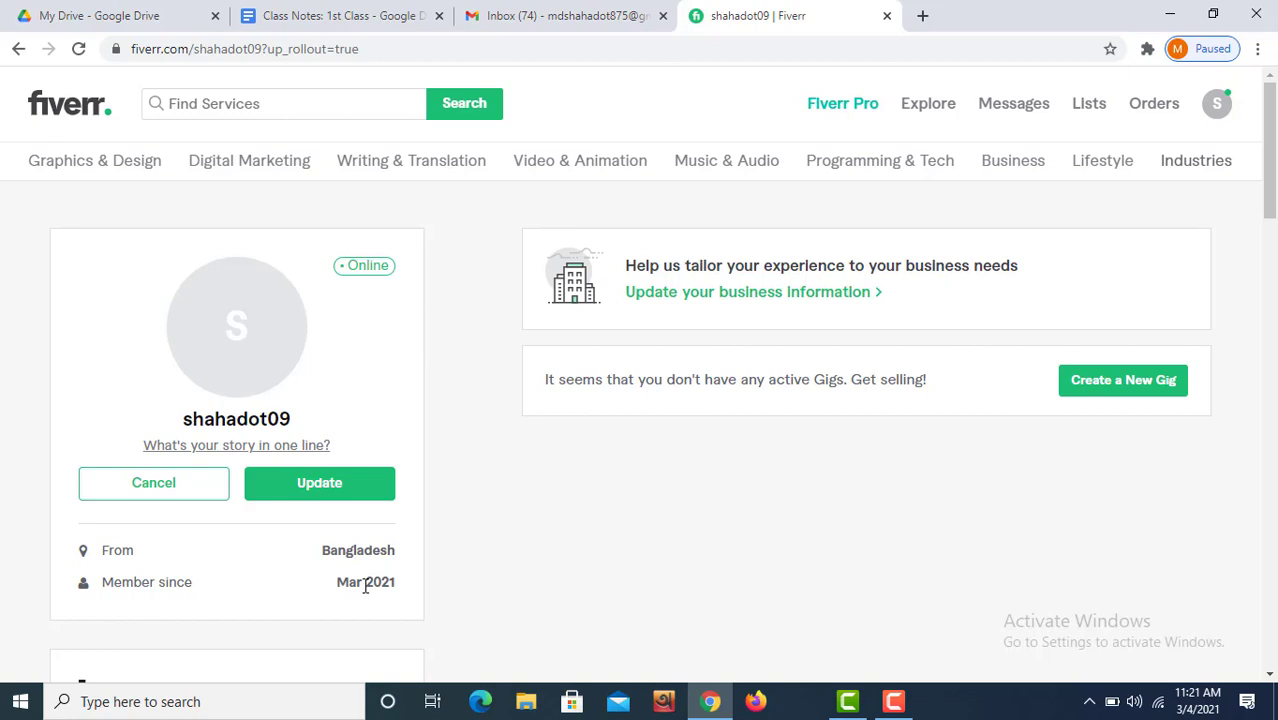
{"action": "left_click", "coordinate": [180, 480]}
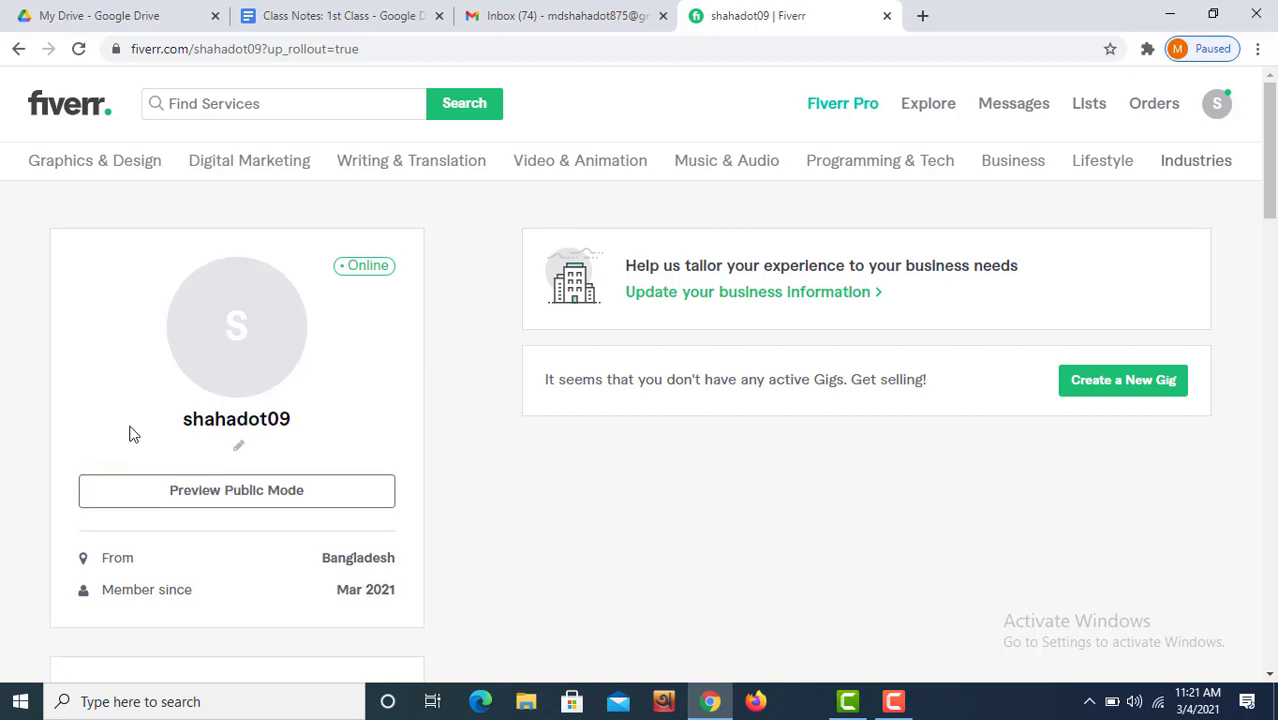
{"action": "left_click", "coordinate": [239, 449]}
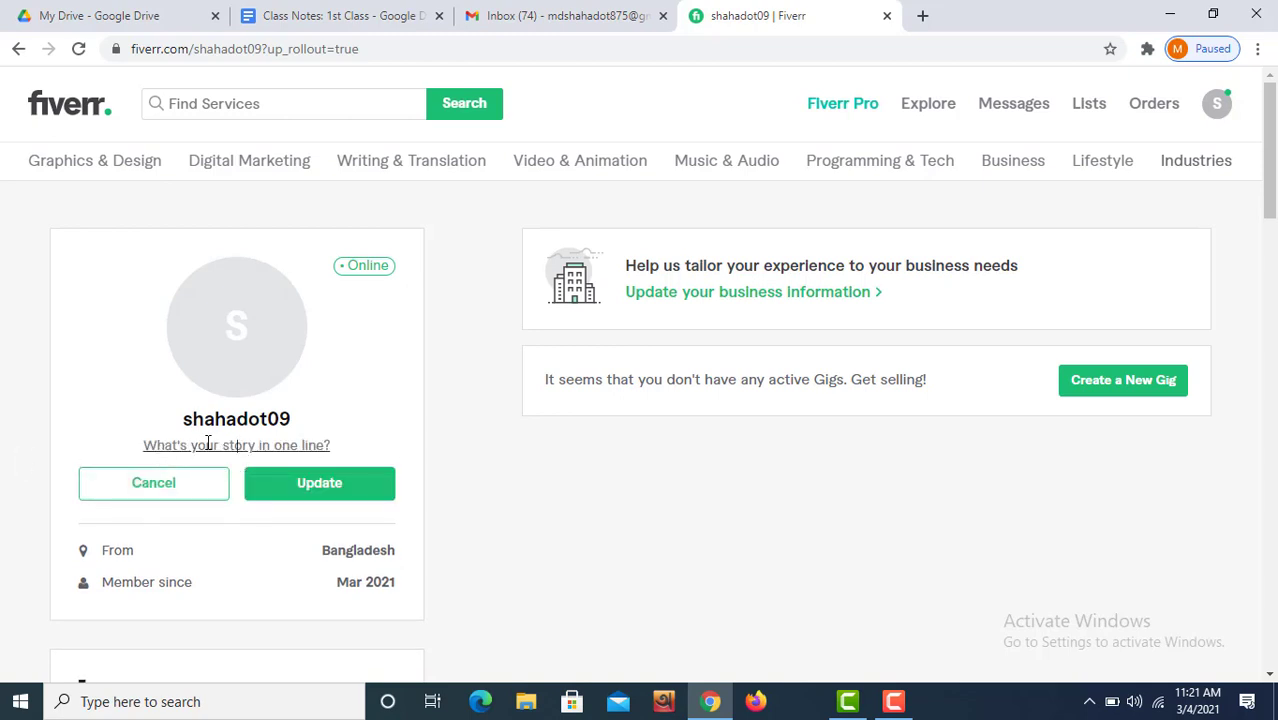
{"action": "type", "text": "d"}
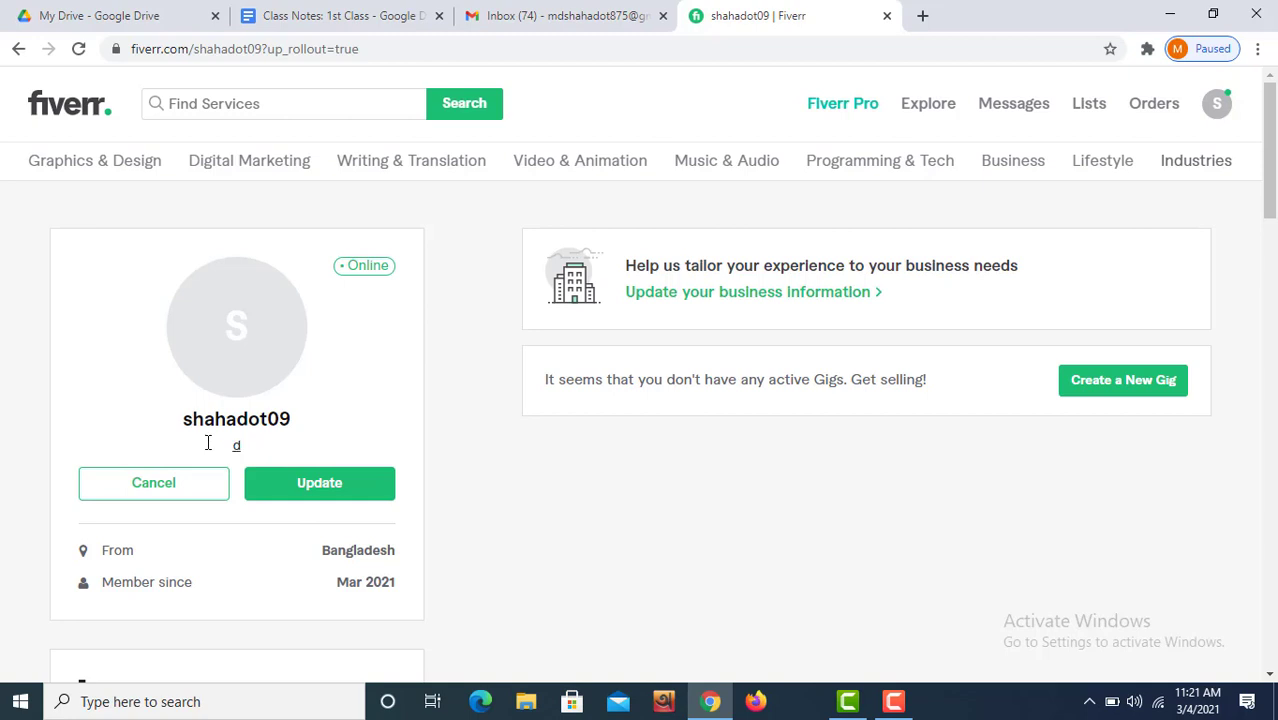
{"action": "key", "text": "BackSpace"}
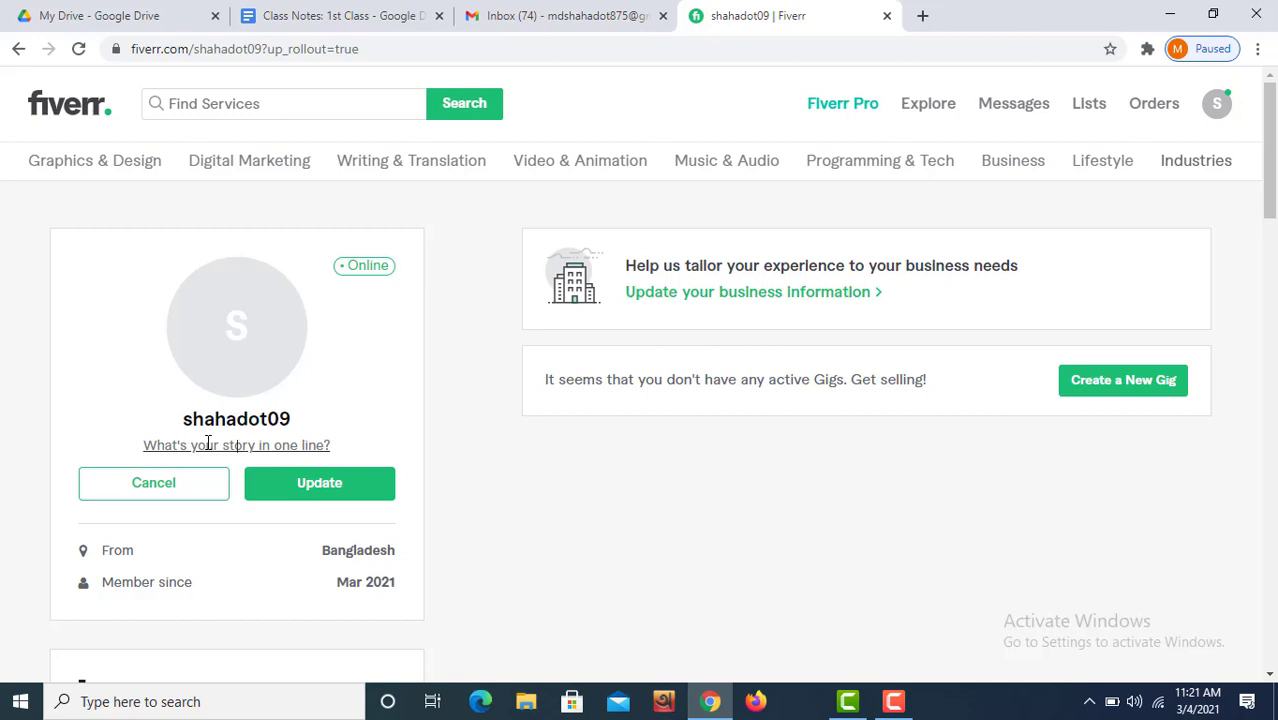
Return to the class notes document, reload it to regain access, and go to the Fiverr Account Create section
{"action": "left_click", "coordinate": [337, 15]}
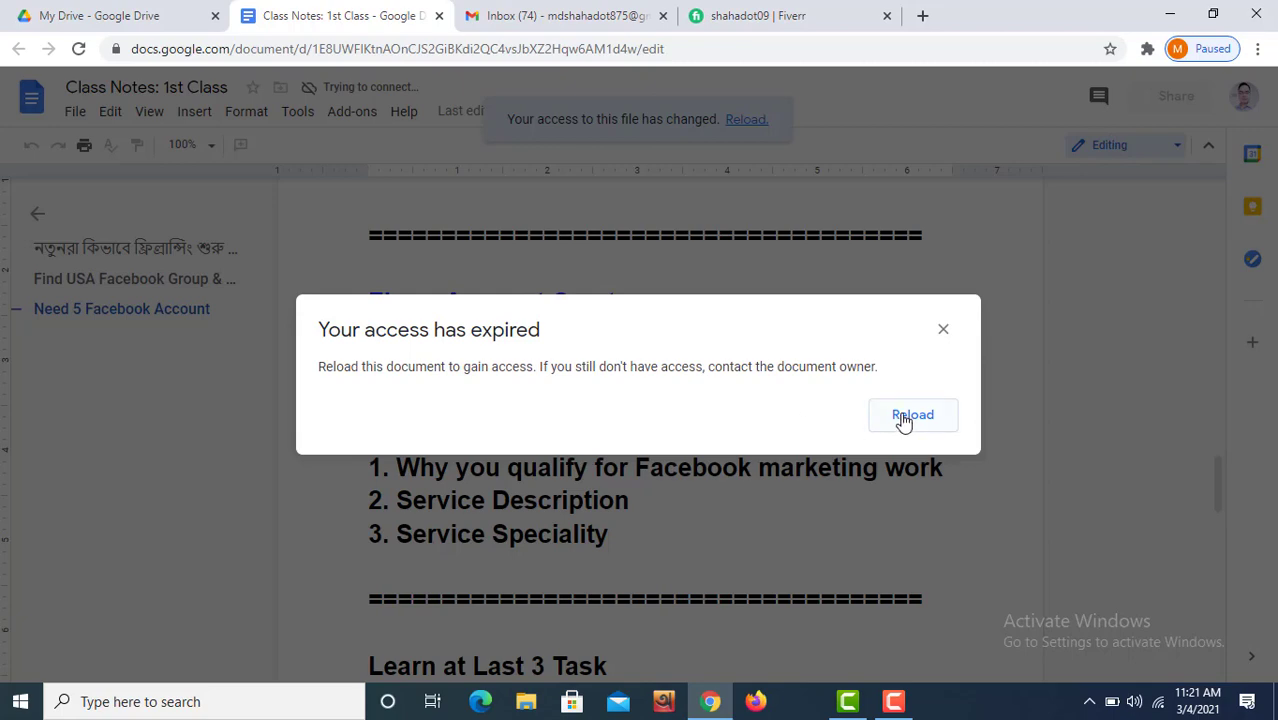
{"action": "left_click", "coordinate": [903, 428]}
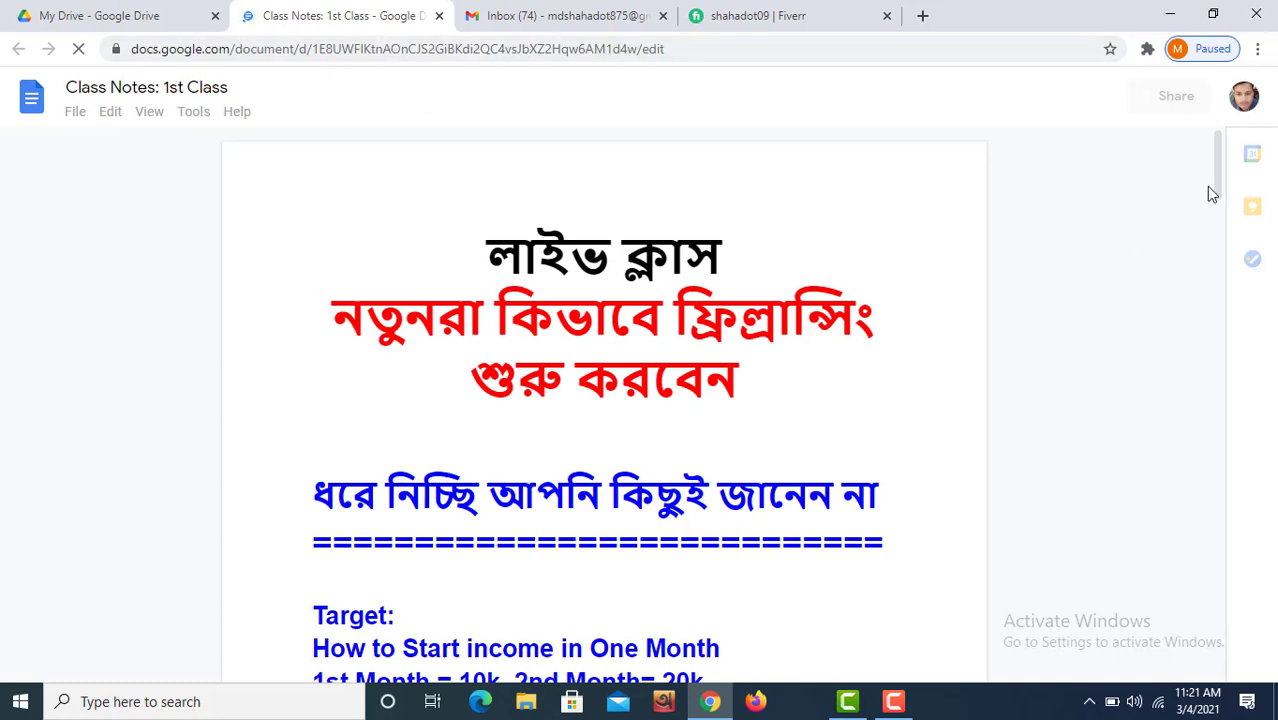
{"action": "left_click_drag", "start_coordinate": [1215, 181], "coordinate": [1183, 339]}
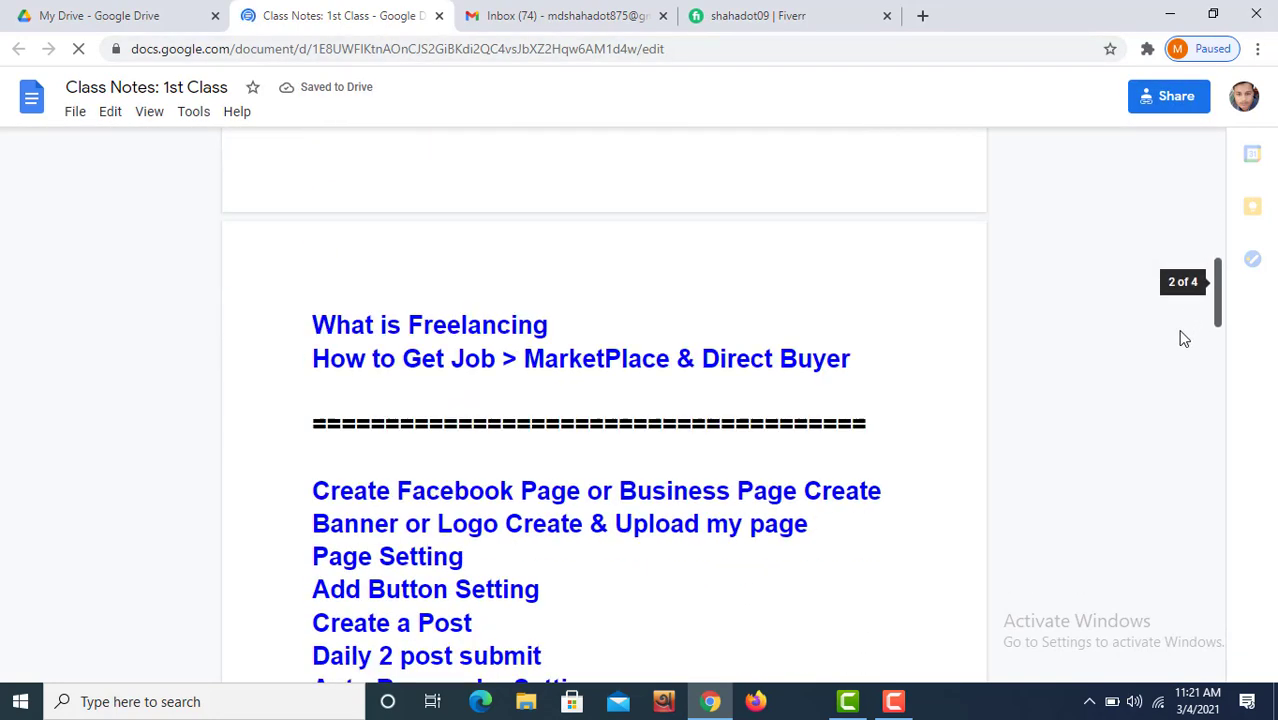
{"action": "scroll", "coordinate": [1180, 348], "scroll_direction": "down", "scroll_amount": 3}
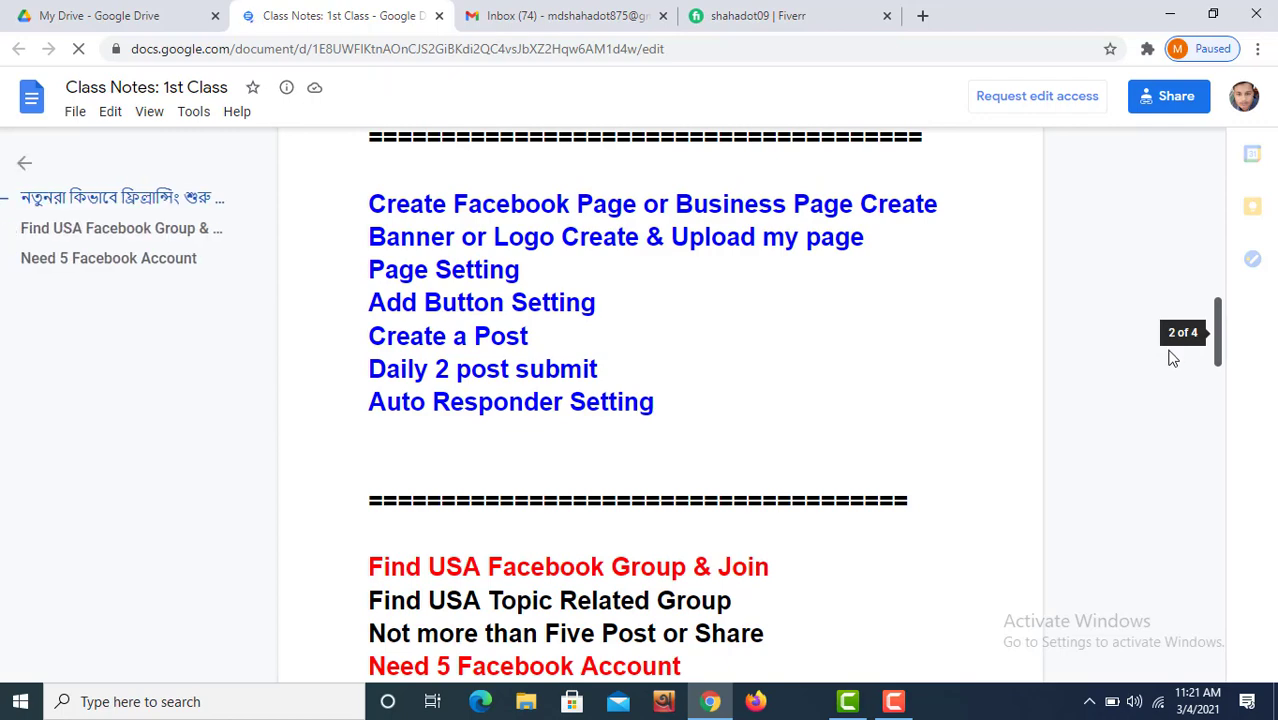
{"action": "scroll", "coordinate": [1172, 365], "scroll_direction": "down", "scroll_amount": 3}
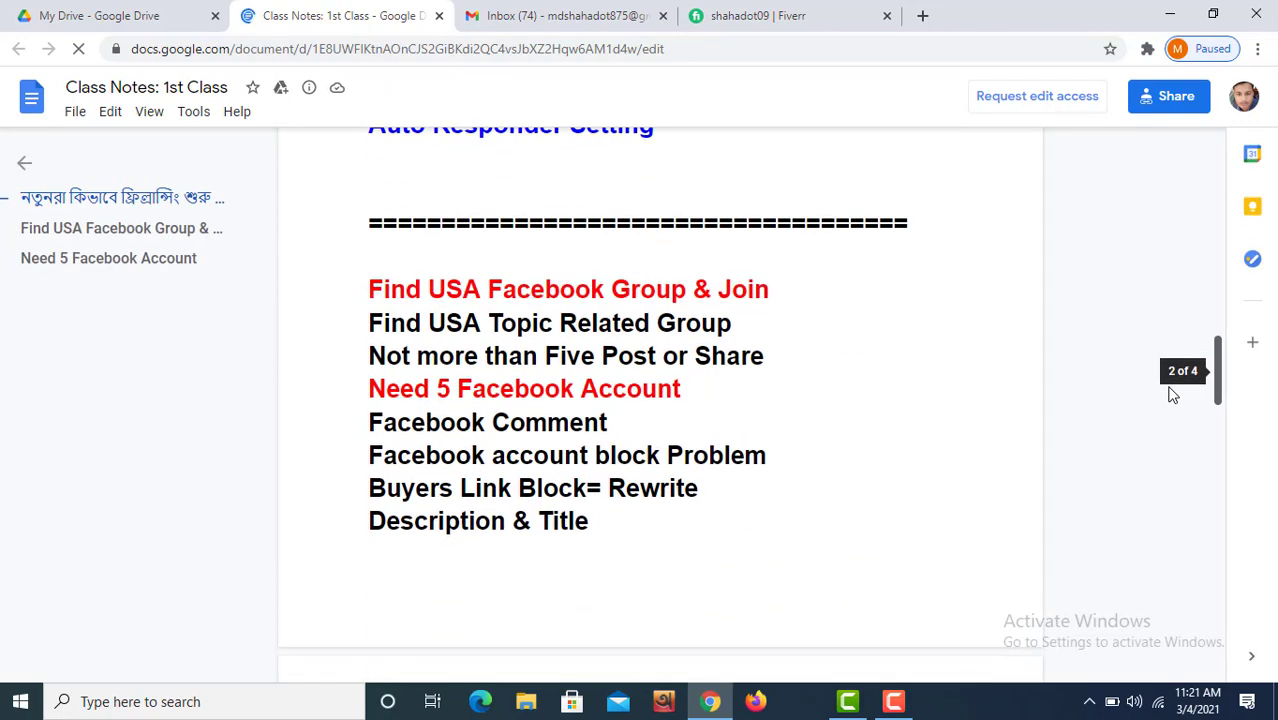
{"action": "scroll", "coordinate": [1165, 370], "scroll_direction": "up", "scroll_amount": 3}
{"action": "scroll", "coordinate": [1157, 345], "scroll_direction": "up", "scroll_amount": 1}
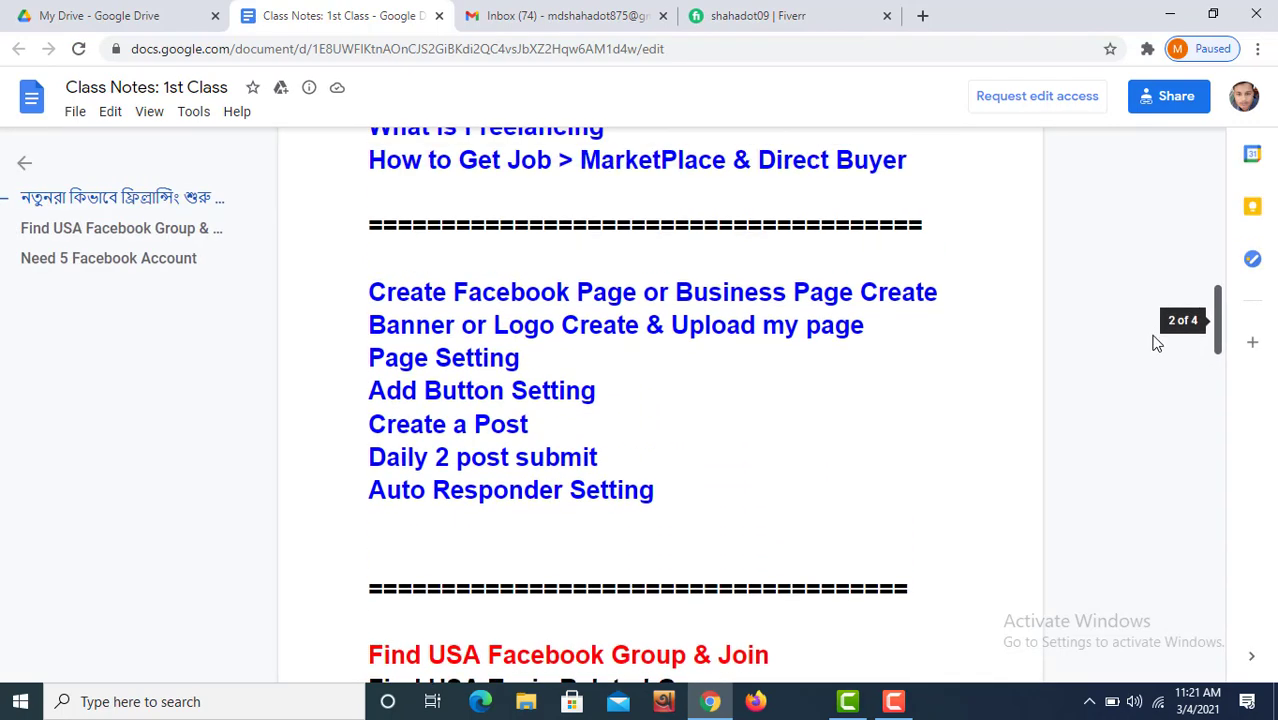
{"action": "scroll", "coordinate": [1172, 400], "scroll_direction": "down", "scroll_amount": 6}
{"action": "scroll", "coordinate": [1172, 445], "scroll_direction": "down", "scroll_amount": 4}
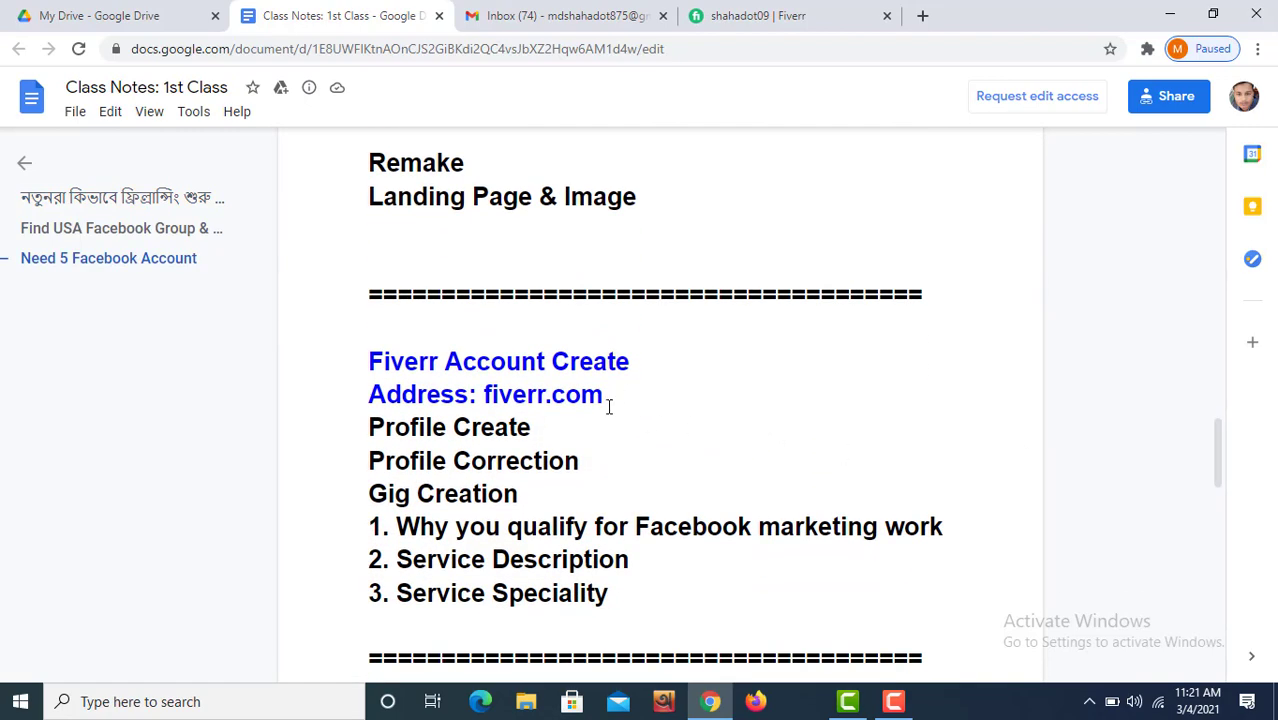
{"action": "left_click_drag", "start_coordinate": [609, 407], "coordinate": [604, 388]}
{"action": "left_click", "coordinate": [607, 394]}
Sign in to the signed-out second Google account from the class notes document by entering the account password
{"action": "left_click", "coordinate": [1244, 92]}
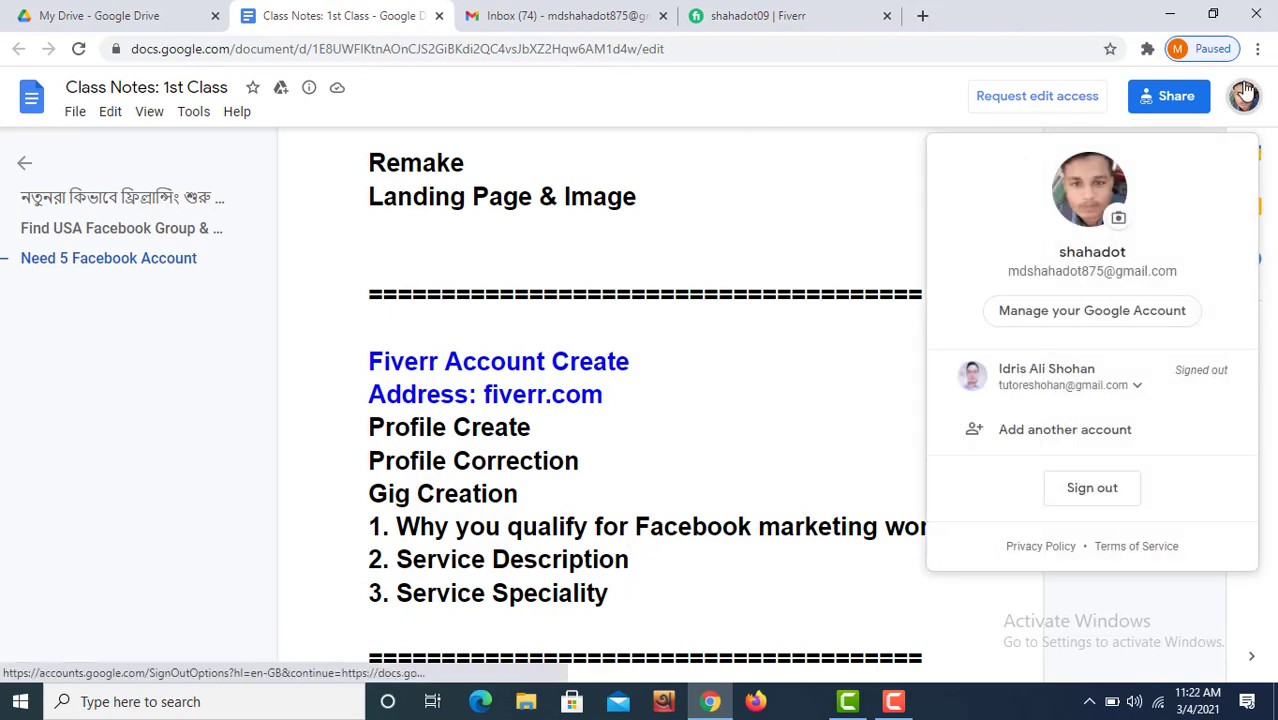
{"action": "left_click", "coordinate": [1099, 382]}
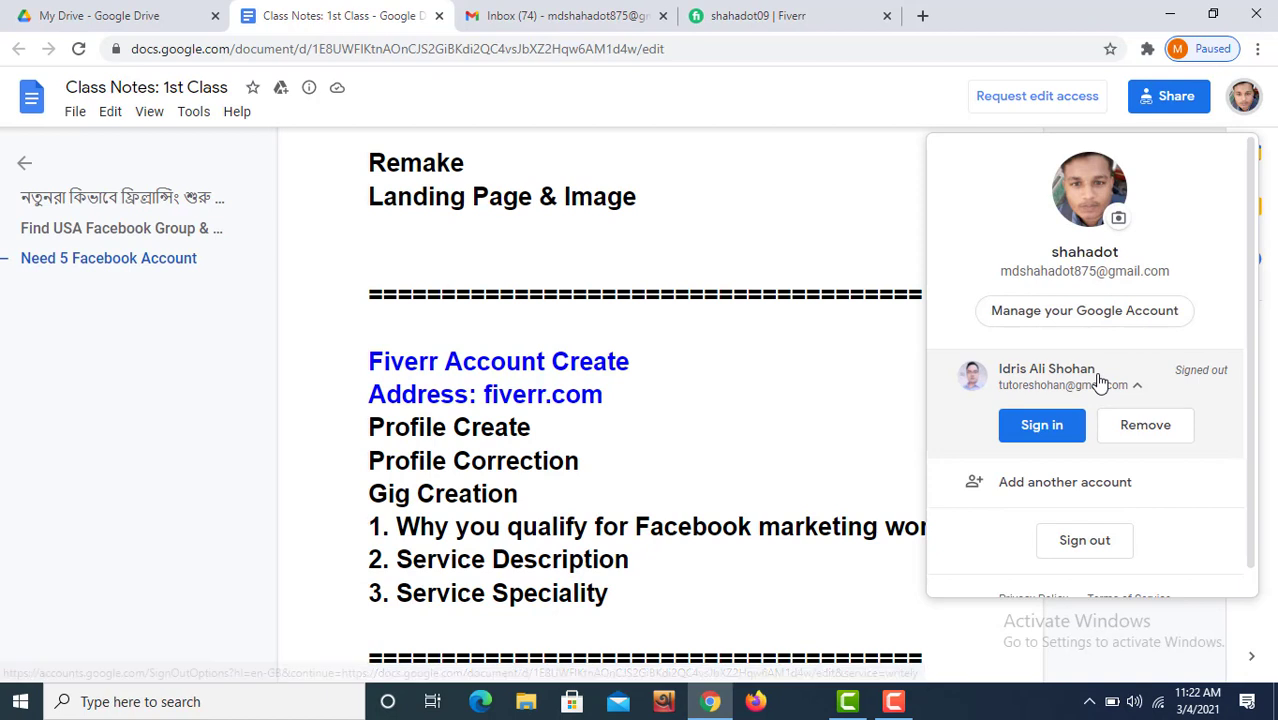
{"action": "left_click", "coordinate": [1054, 430]}
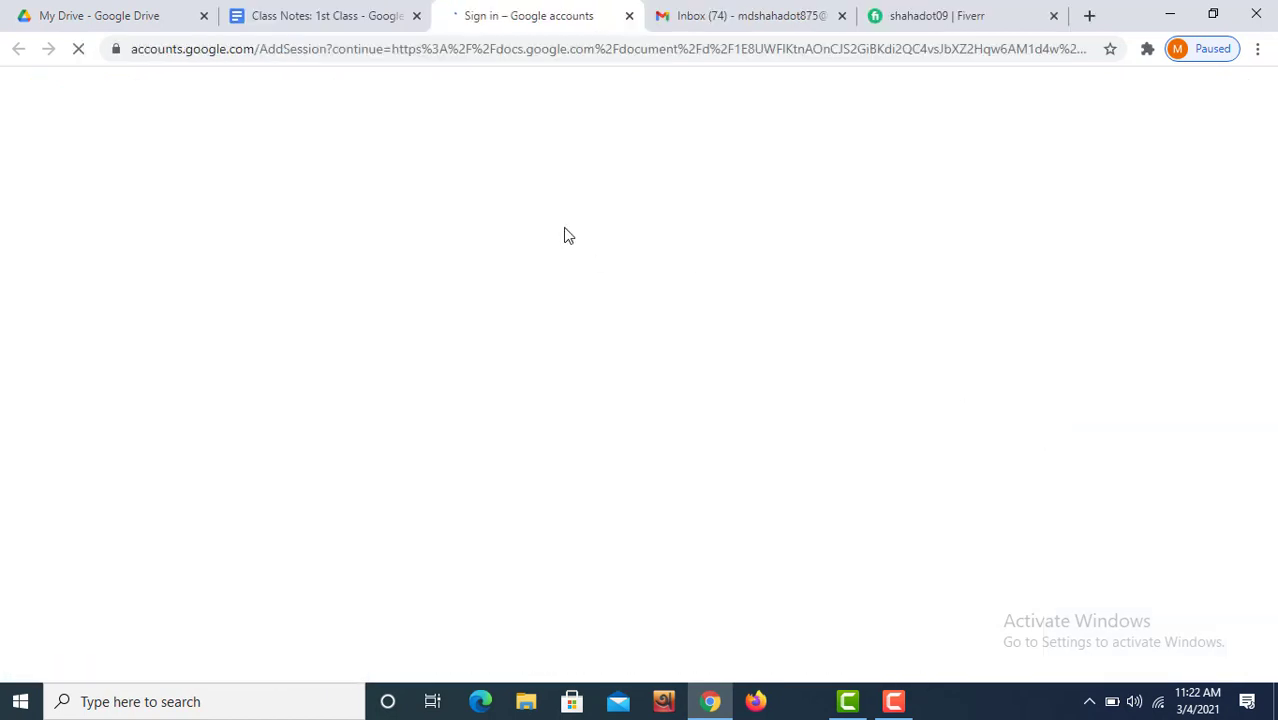
{"action": "left_click", "coordinate": [774, 394]}
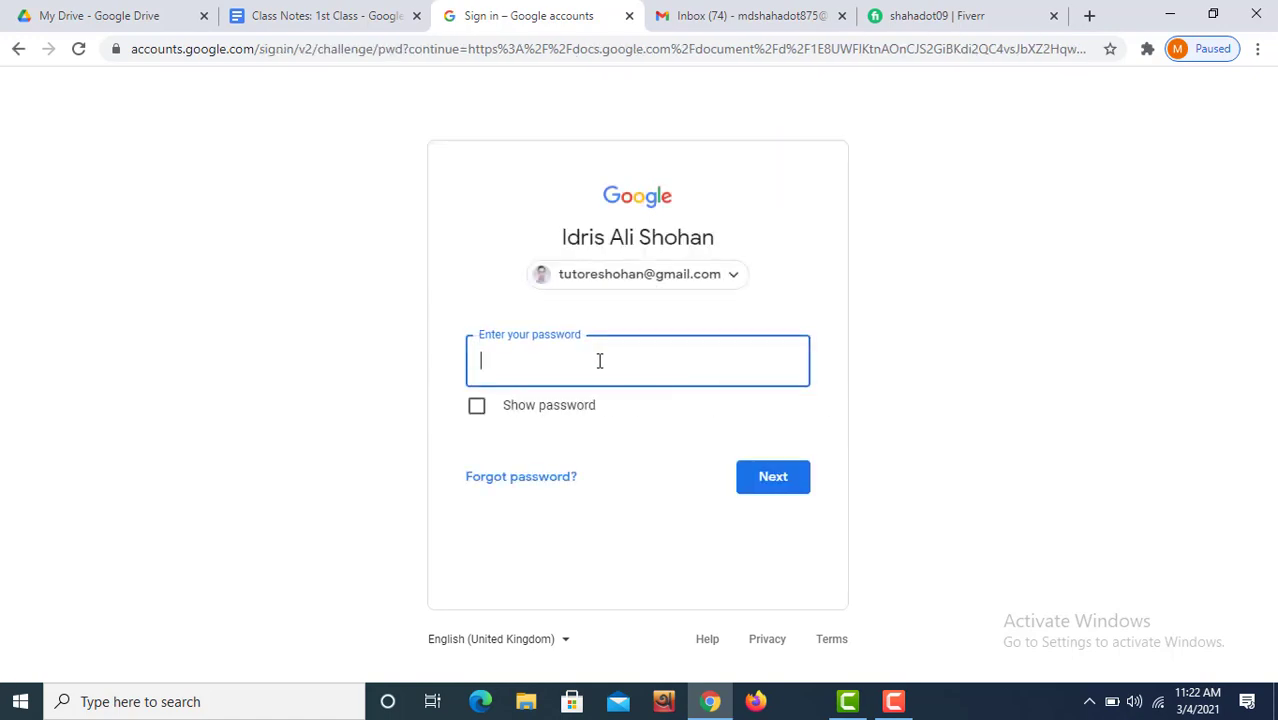
{"action": "type", "text": "••"}
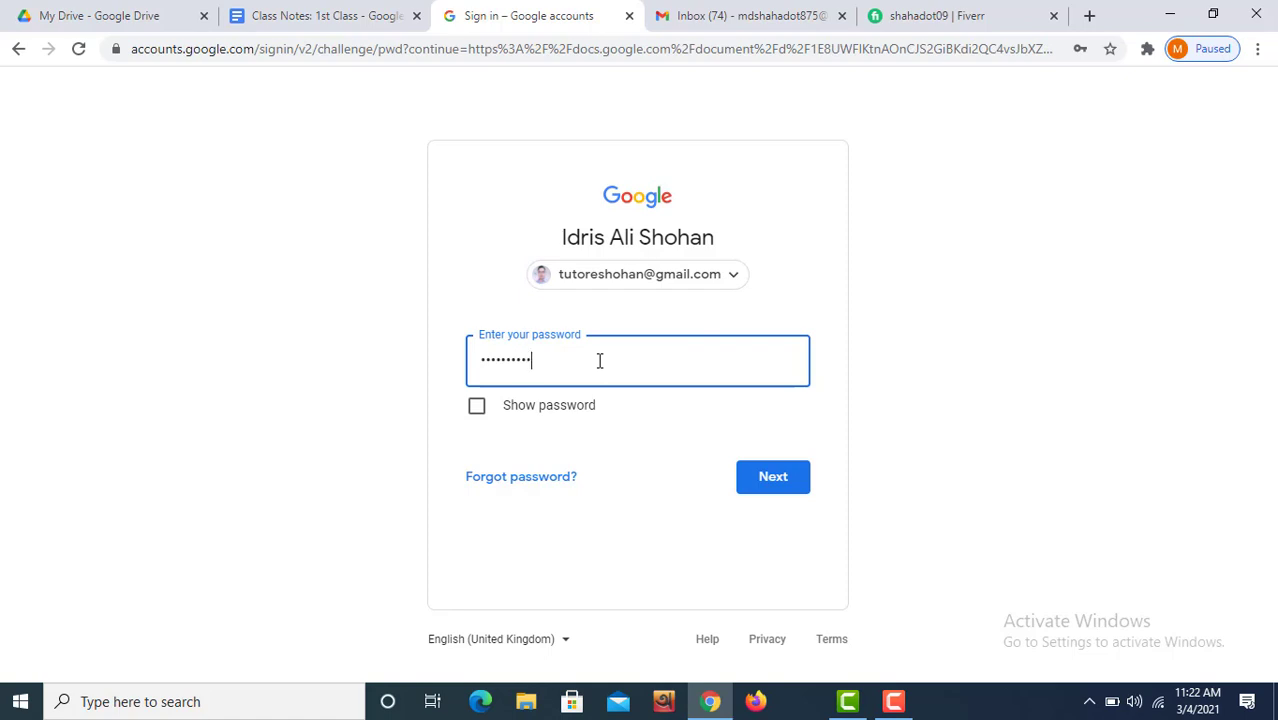
{"action": "left_click", "coordinate": [772, 478]}
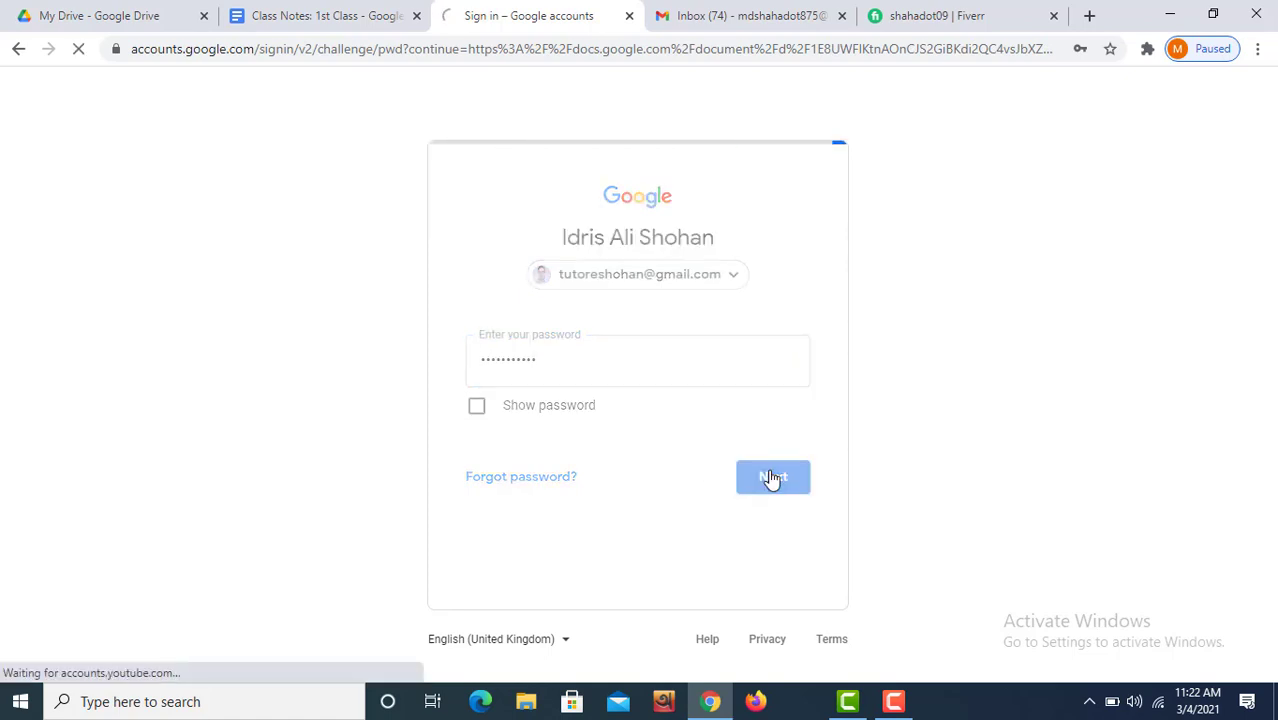
{"action": "left_click", "coordinate": [975, 10]}
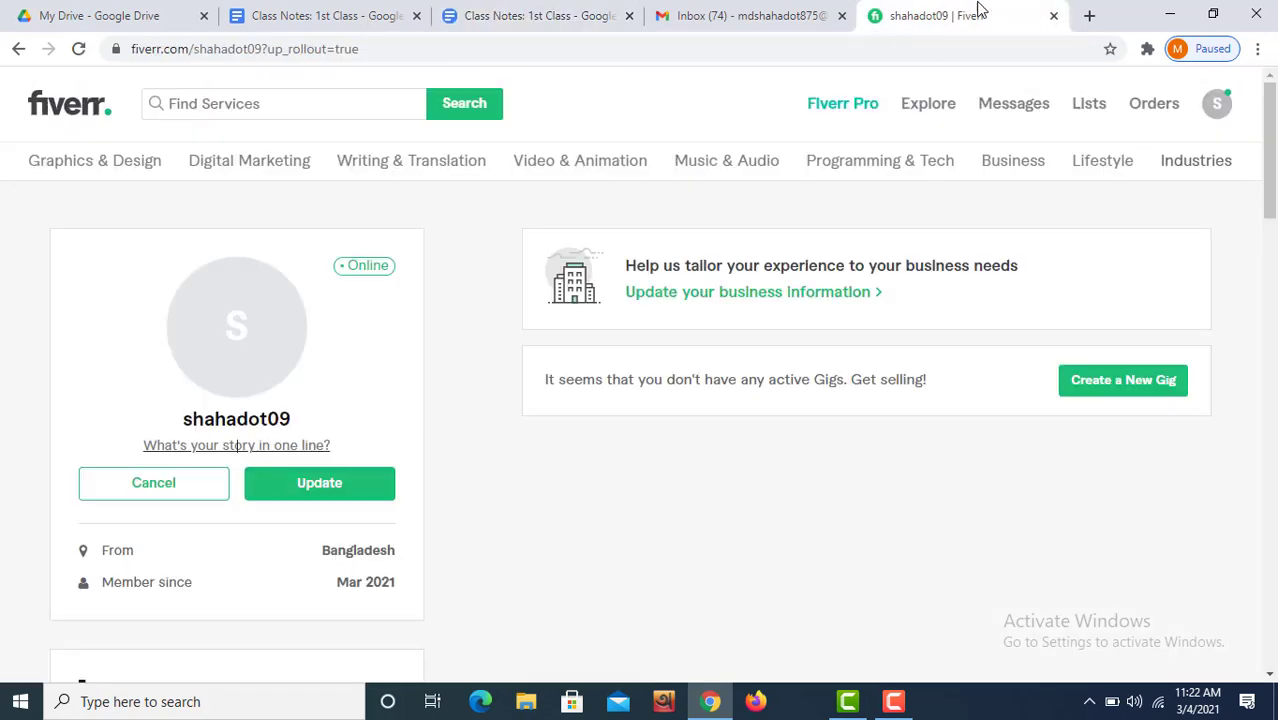
{"action": "left_click", "coordinate": [1090, 16]}
{"action": "type", "text": "fiverr"}
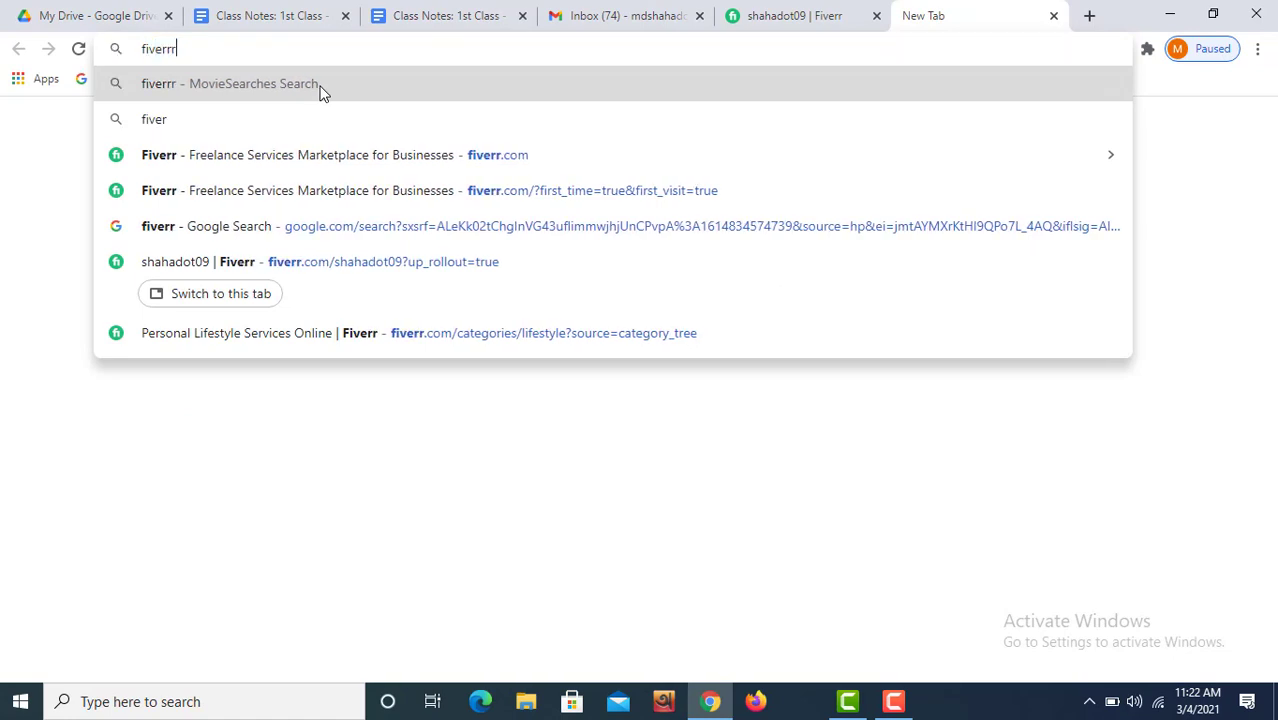
{"action": "key", "text": "Return"}
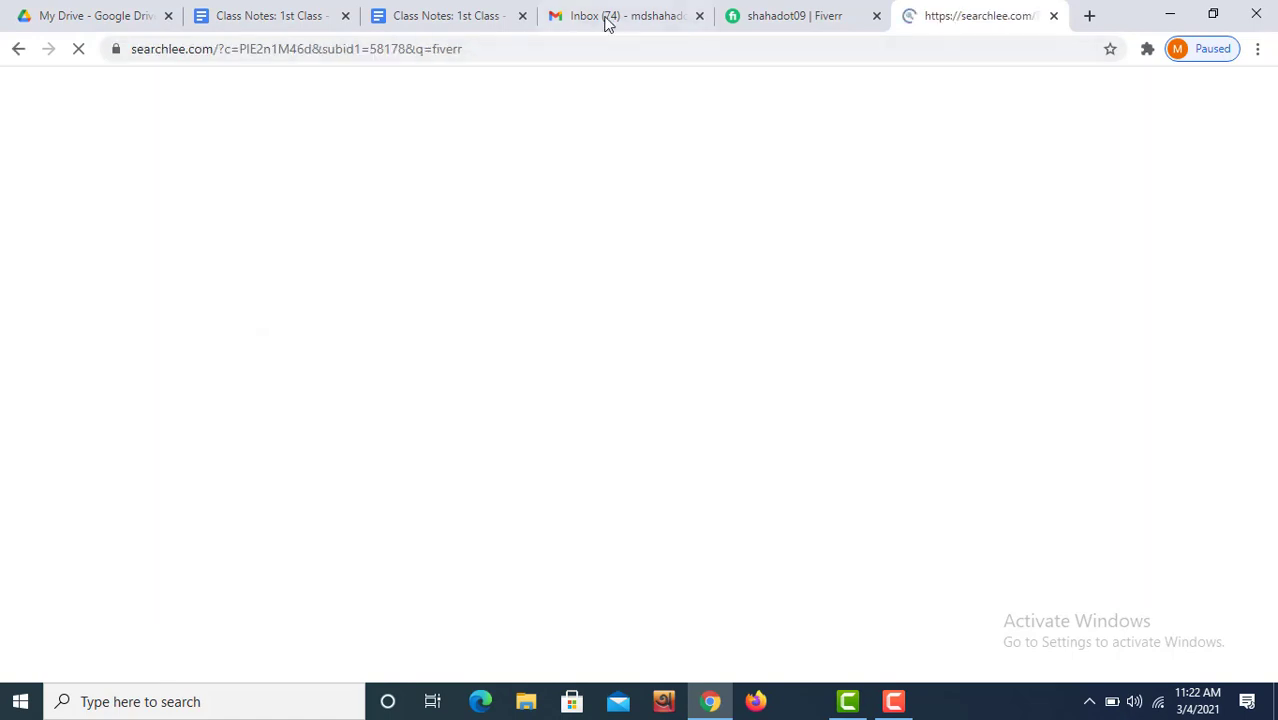
{"action": "left_click", "coordinate": [1053, 16]}
Search Google for "fiverr" in a new tab and open the Fiverr home page from the results
{"action": "left_click", "coordinate": [1087, 16]}
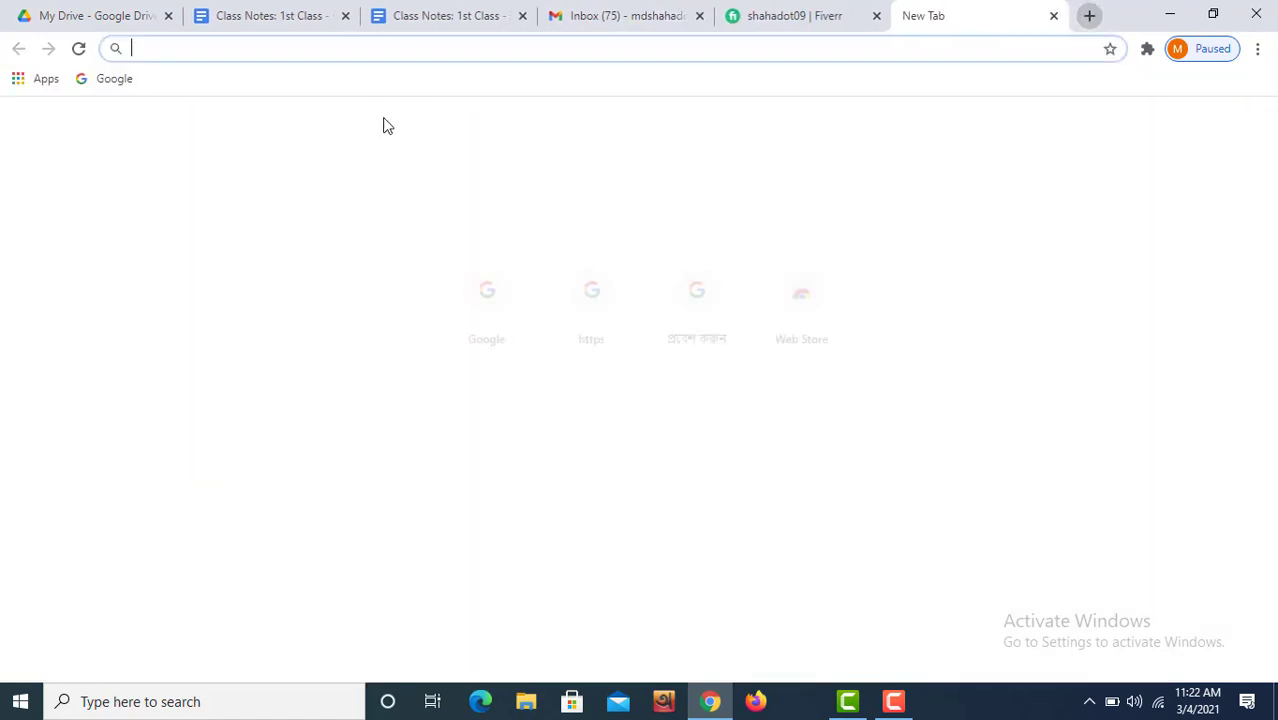
{"action": "left_click", "coordinate": [488, 297]}
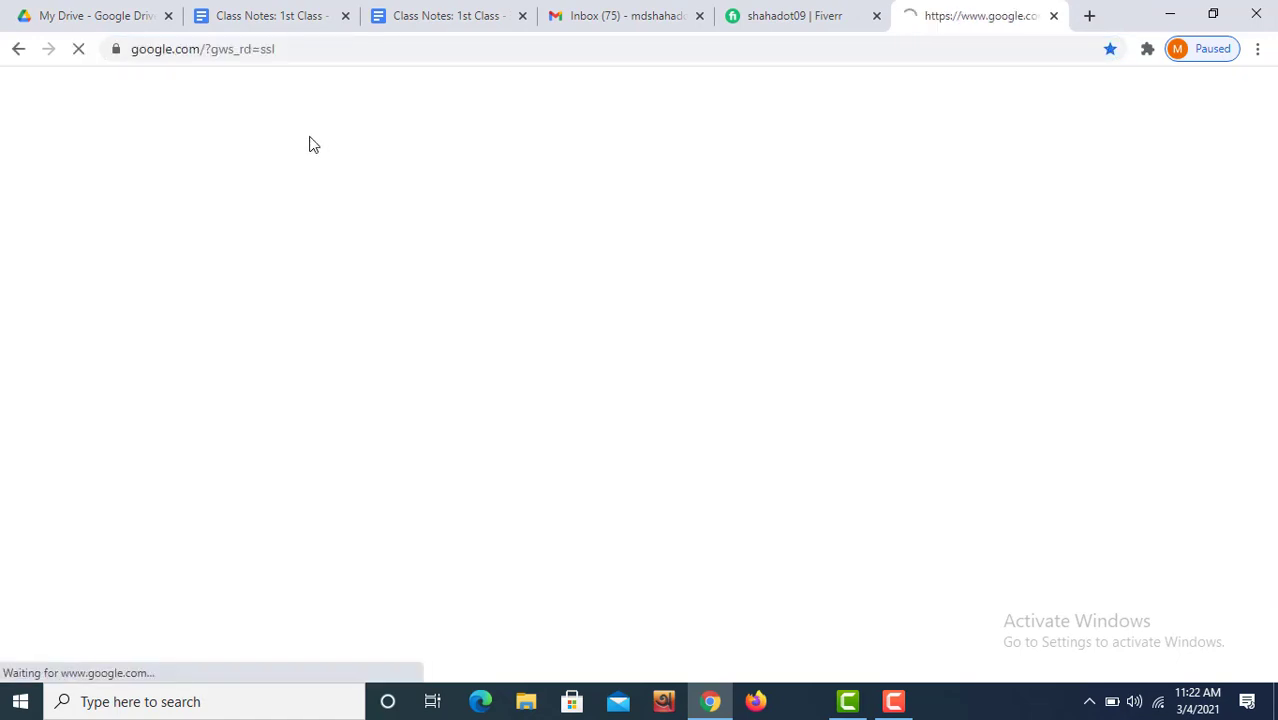
{"action": "type", "text": "five"}
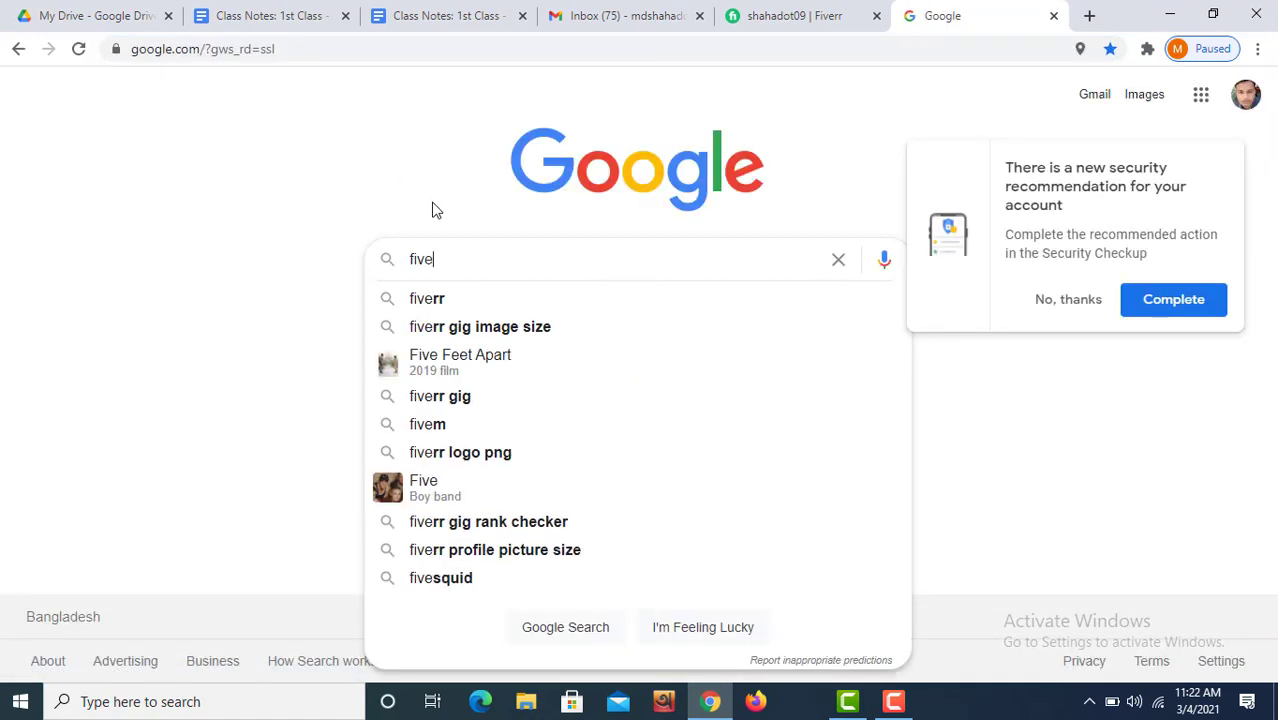
{"action": "type", "text": "rr"}
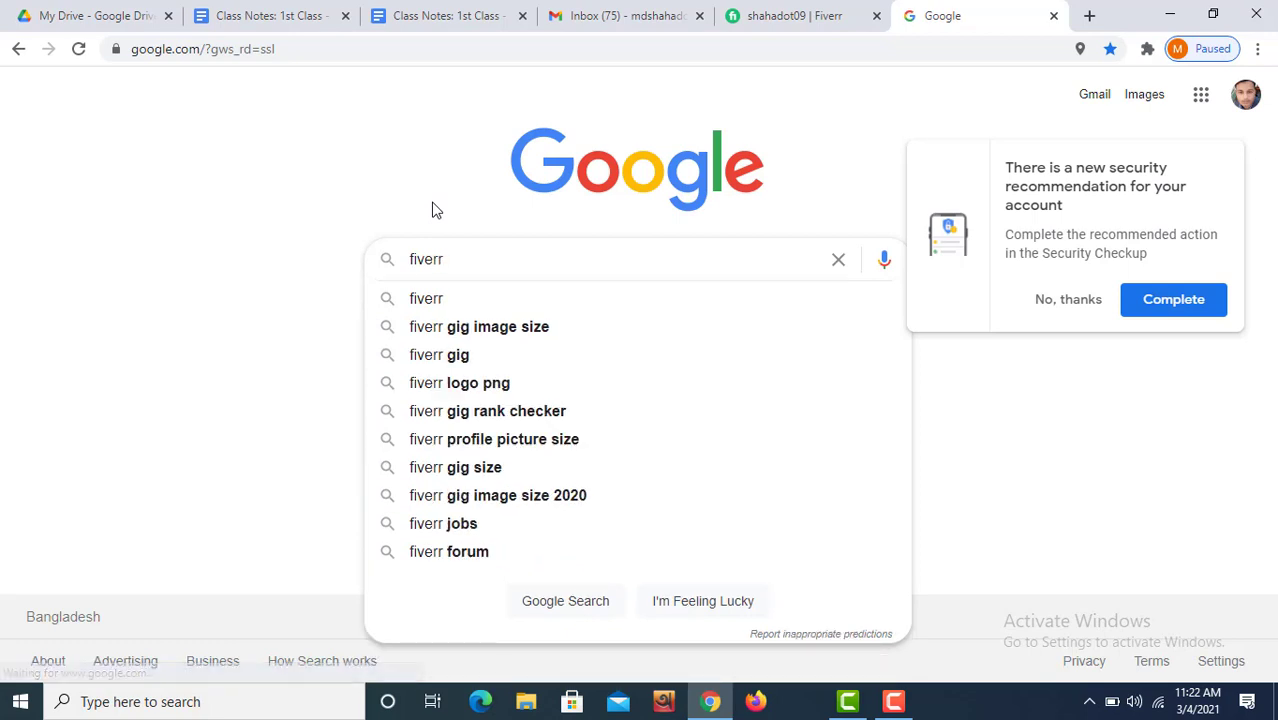
{"action": "key", "text": "Return"}
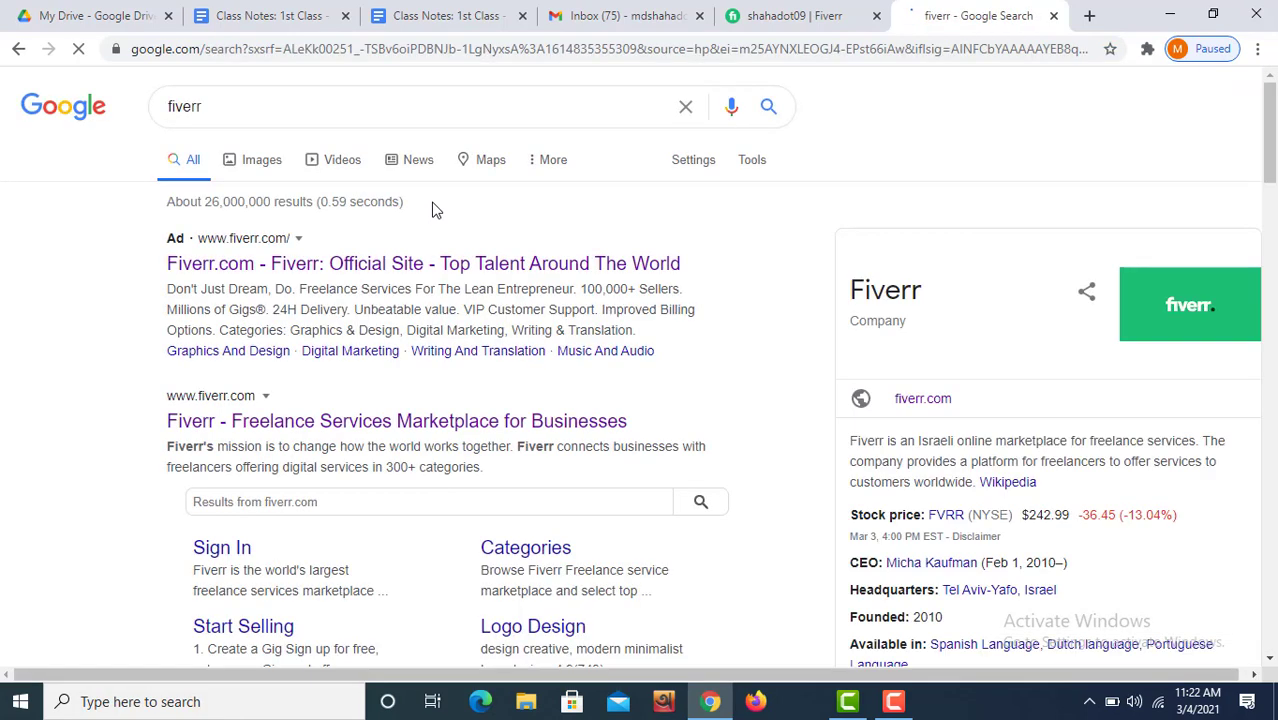
{"action": "left_click", "coordinate": [258, 424]}
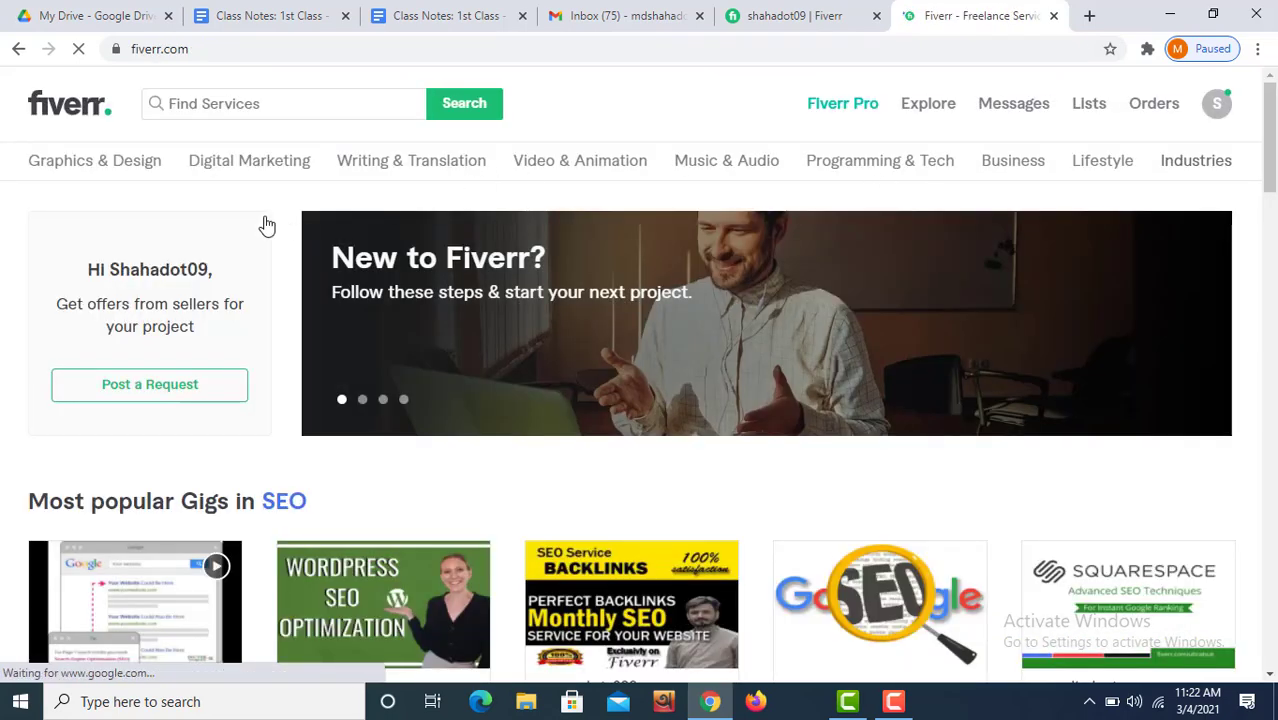
Open the Social Media Advertising subcategory of Fiverr's Digital Marketing services
{"action": "left_click", "coordinate": [247, 168]}
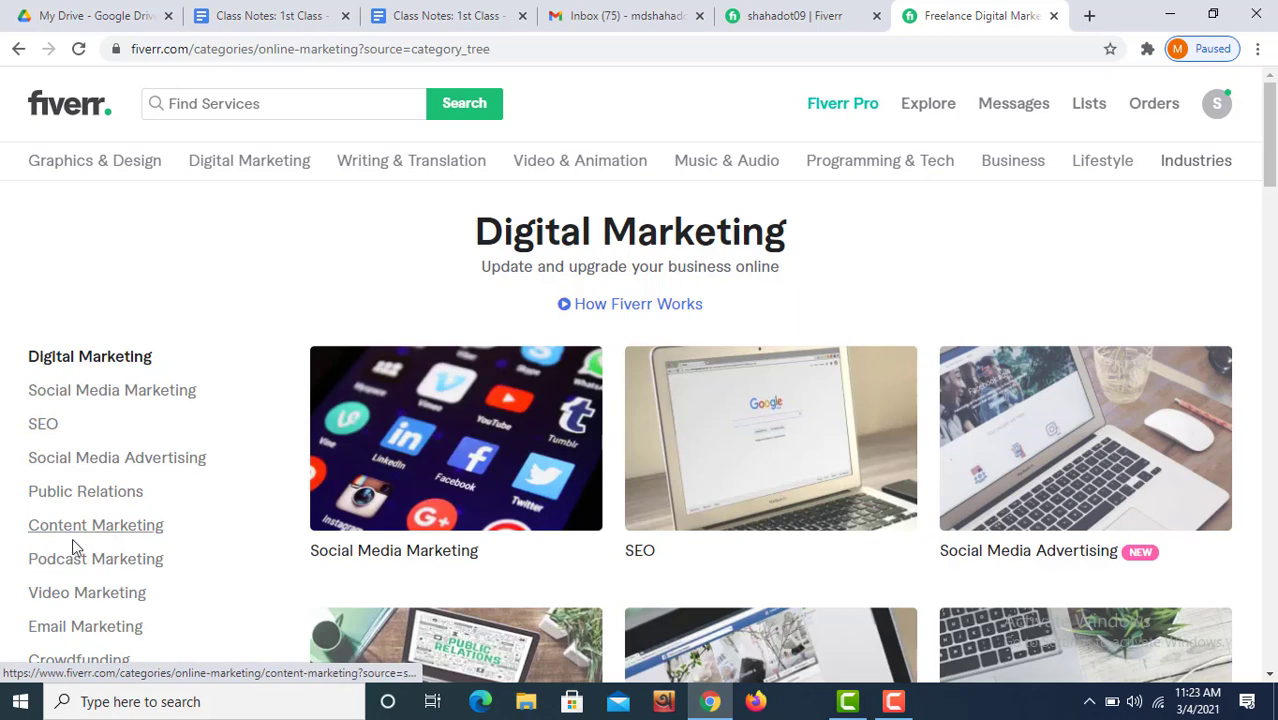
{"action": "mouse_move", "coordinate": [229, 176]}
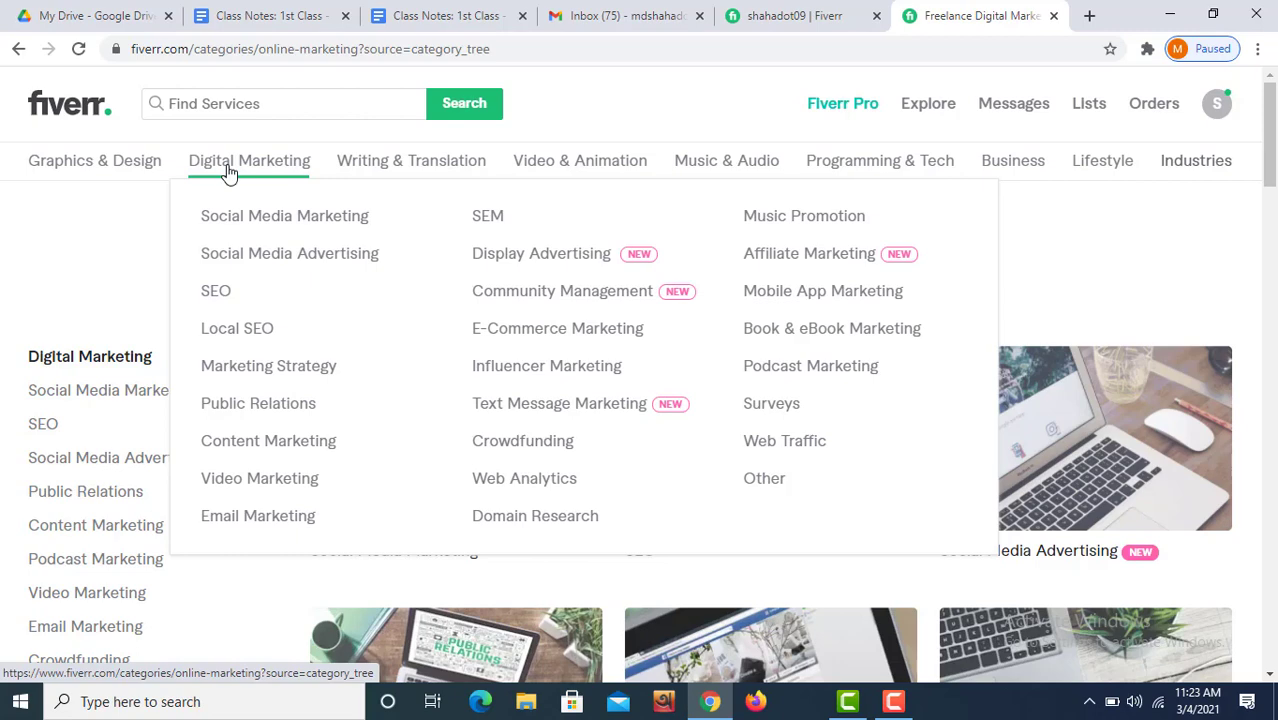
{"action": "left_click", "coordinate": [251, 221]}
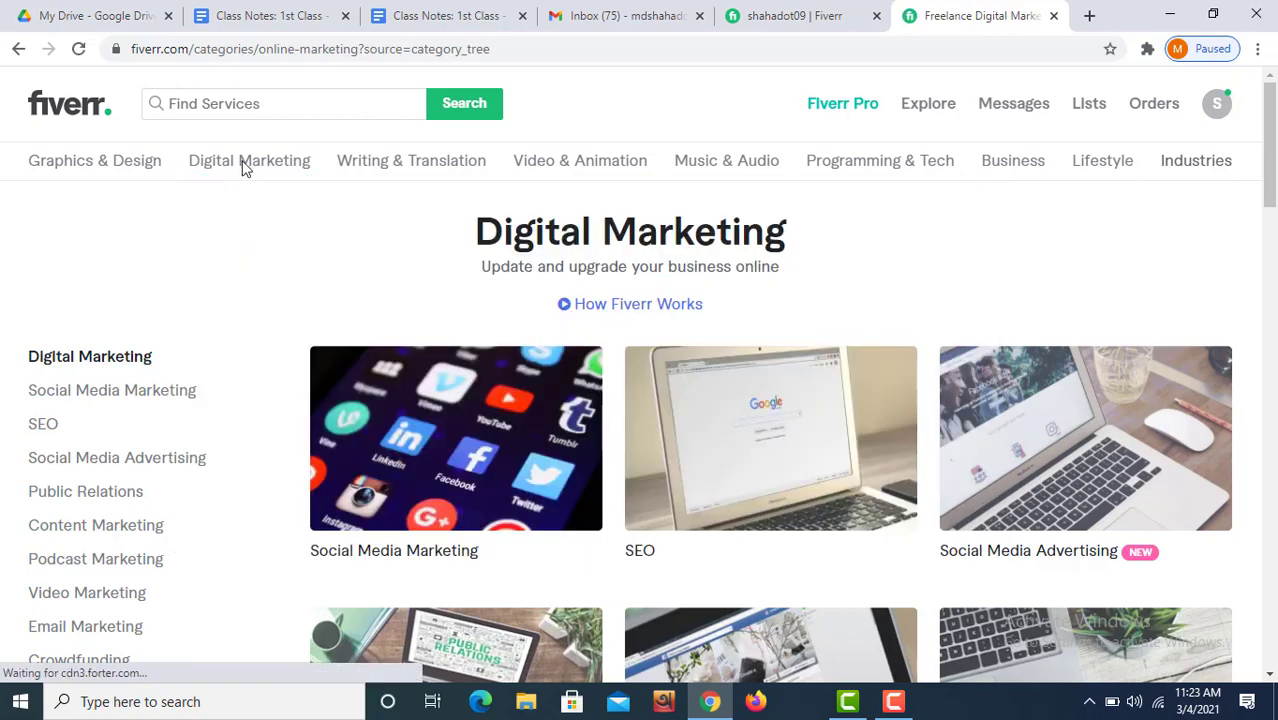
{"action": "mouse_move", "coordinate": [243, 165]}
{"action": "left_click", "coordinate": [278, 258]}
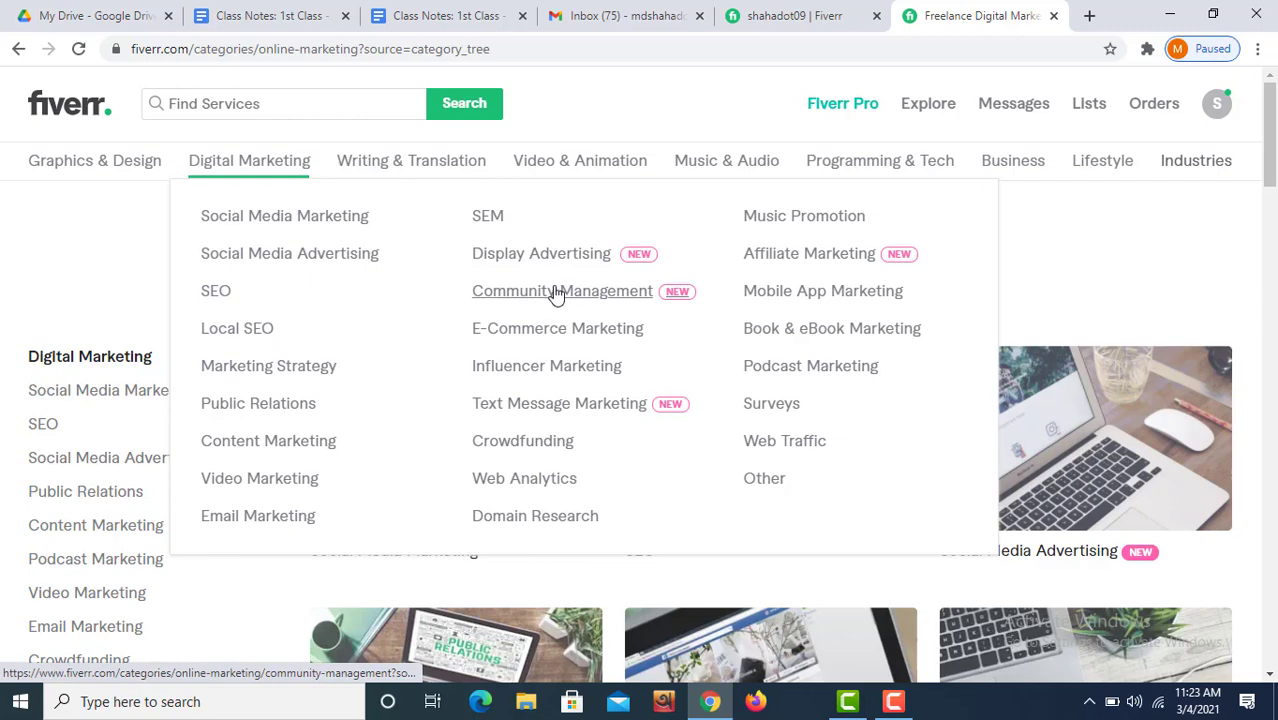
{"action": "left_click", "coordinate": [333, 258]}
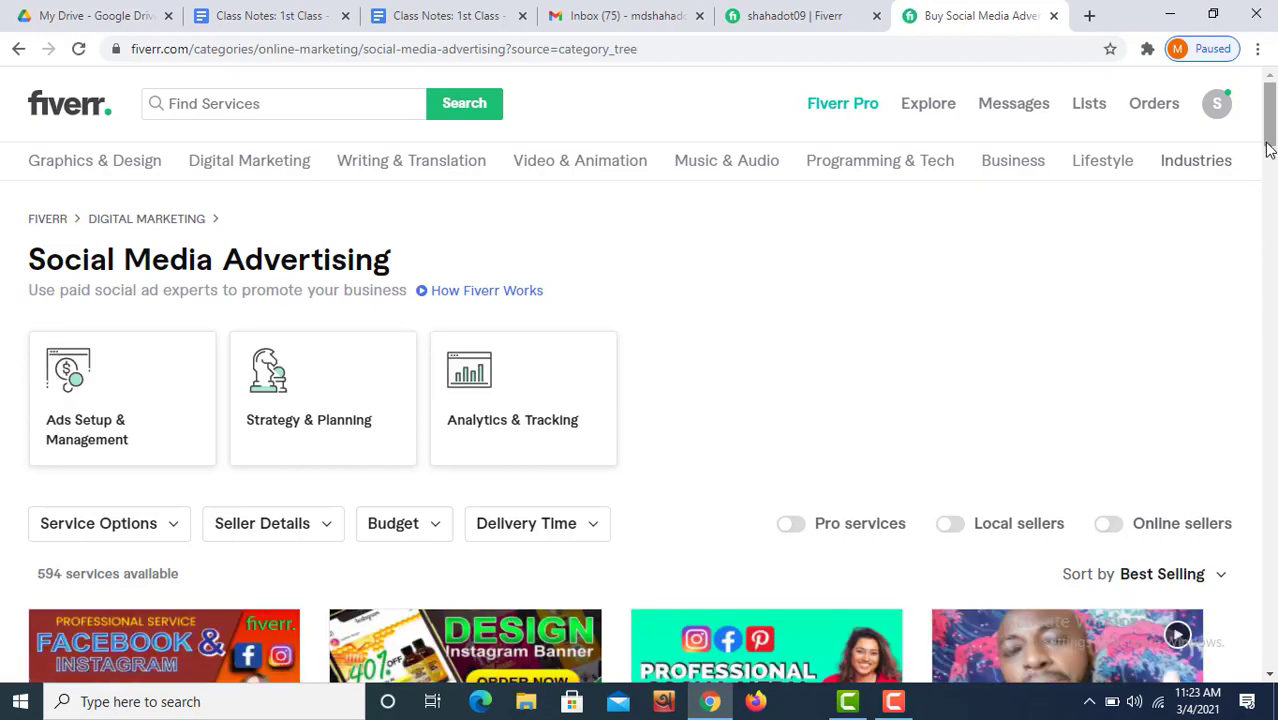
Open three Facebook gigs in separate tabs: ads campaign setup, hidden targeted audience, and finding paying customers with Facebook ads
{"action": "scroll", "coordinate": [1263, 249], "scroll_direction": "down", "scroll_amount": 5}
{"action": "scroll", "coordinate": [1263, 249], "scroll_direction": "down", "scroll_amount": 6}
{"action": "scroll", "coordinate": [1258, 240], "scroll_direction": "up", "scroll_amount": 2}
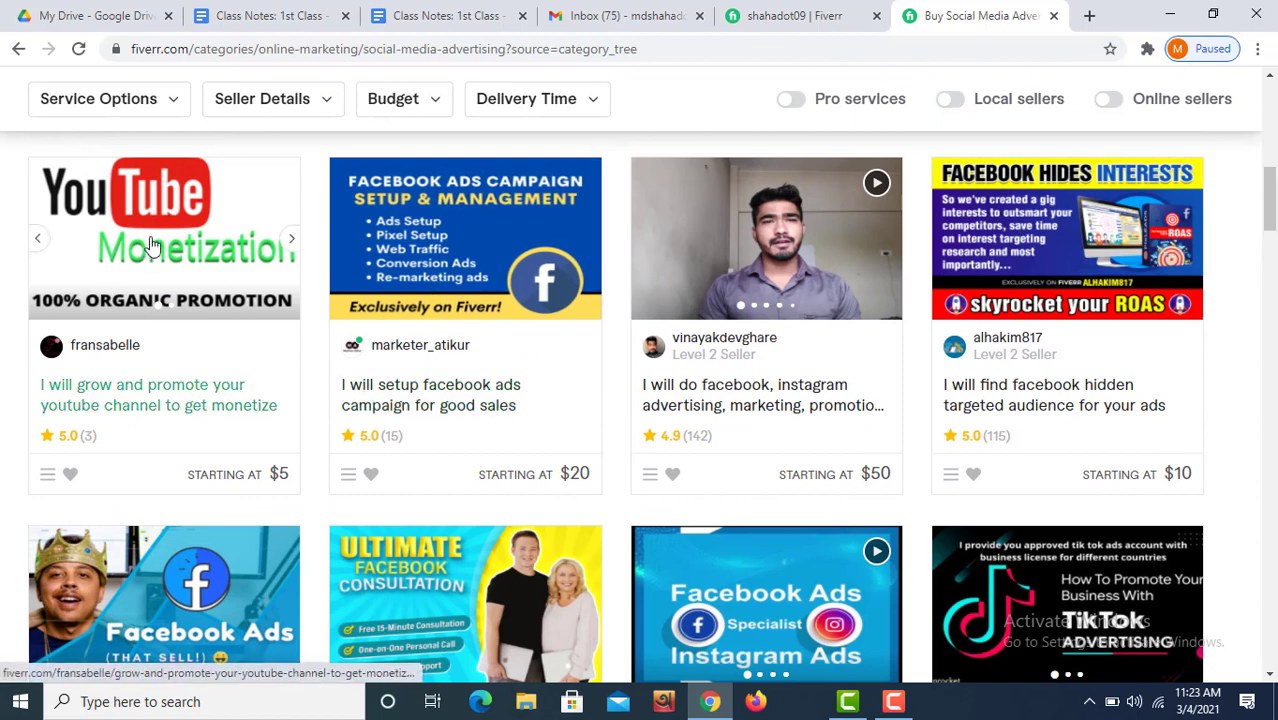
{"action": "left_click", "coordinate": [424, 256]}
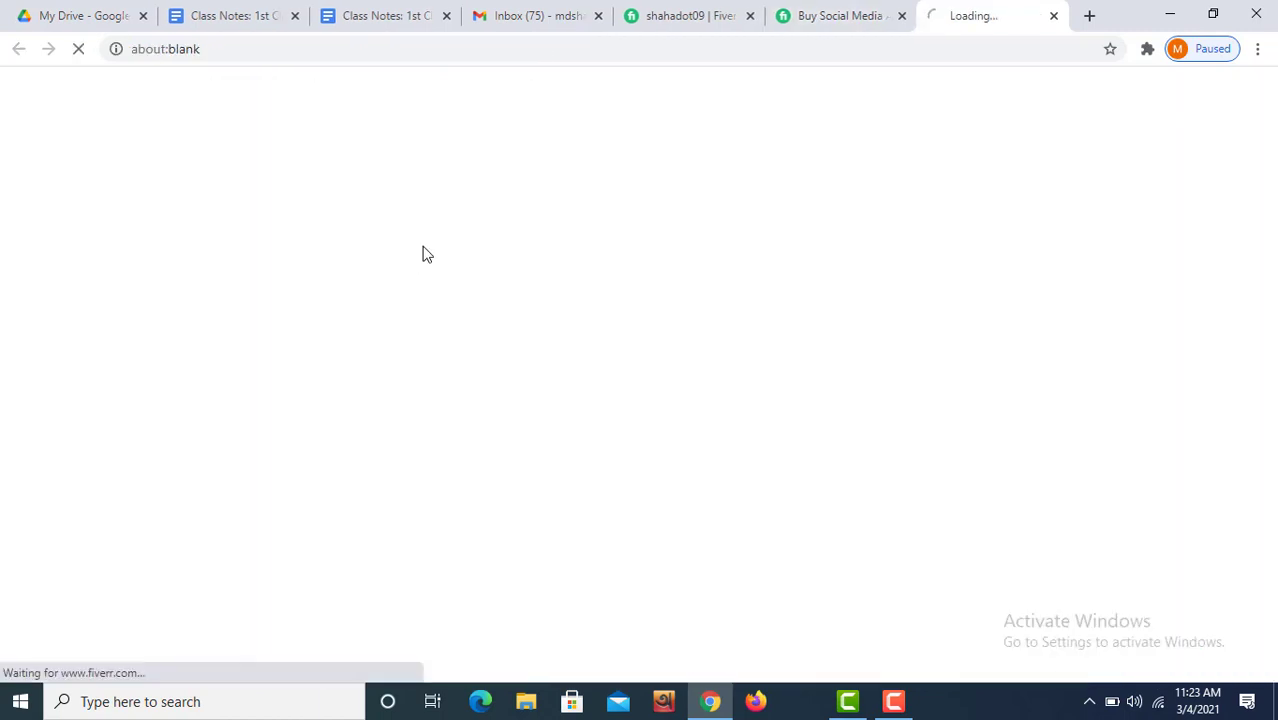
{"action": "left_click", "coordinate": [853, 22]}
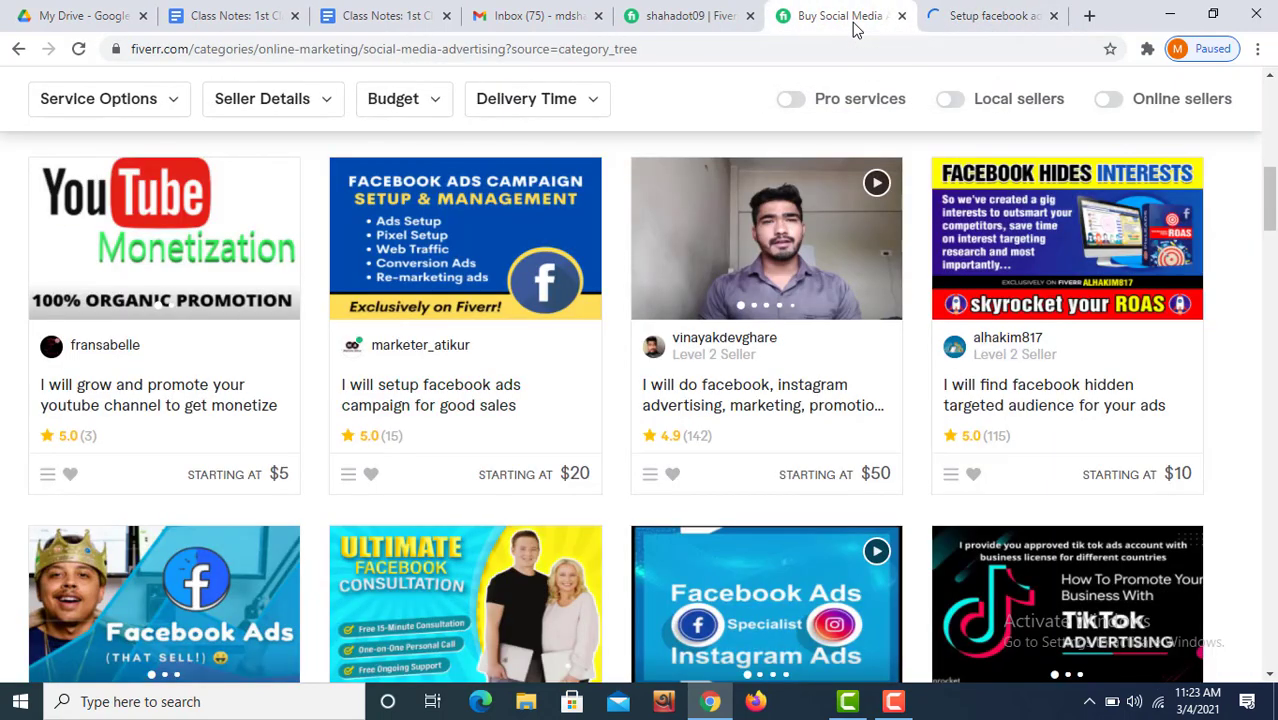
{"action": "right_click", "coordinate": [992, 248]}
{"action": "left_click", "coordinate": [1045, 260]}
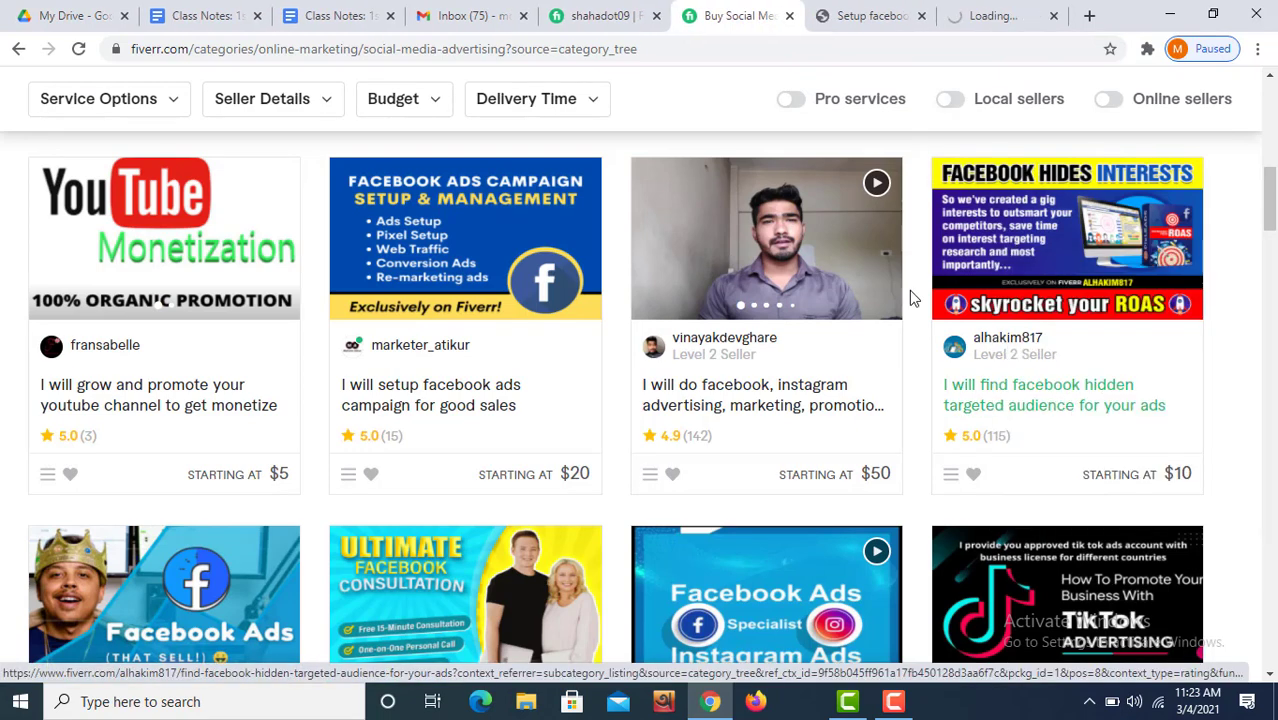
{"action": "right_click", "coordinate": [228, 572]}
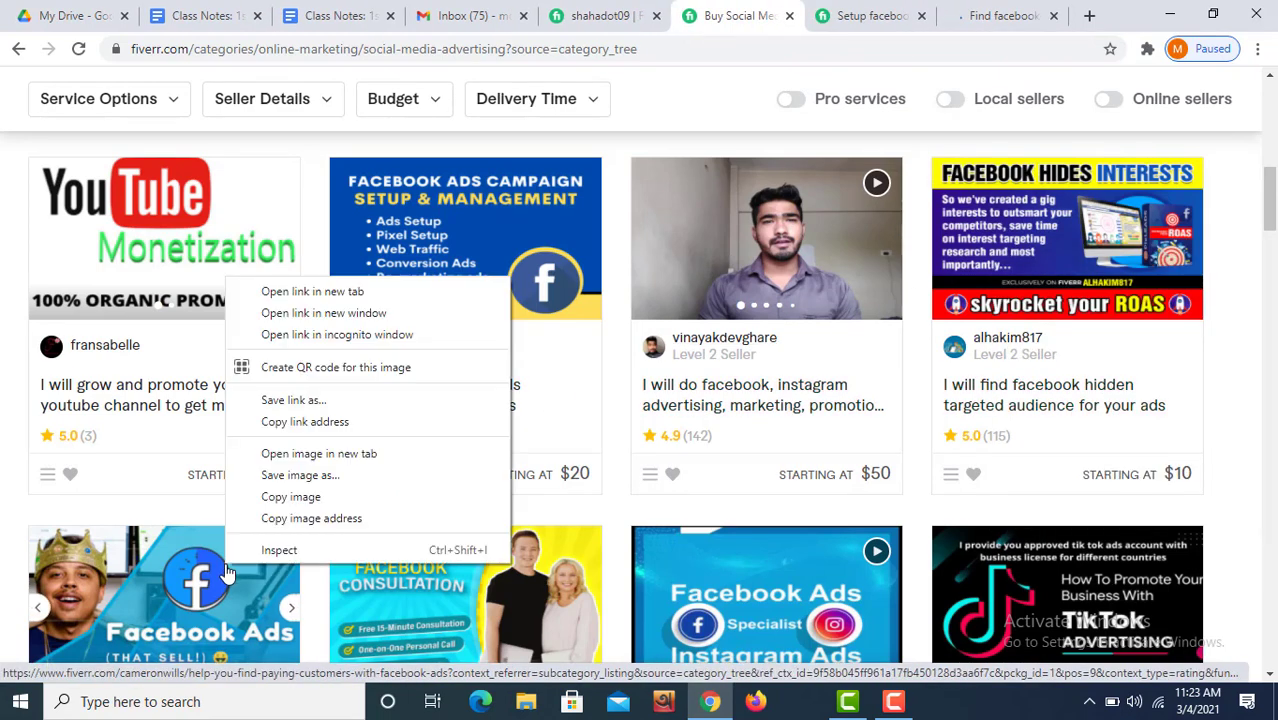
{"action": "left_click", "coordinate": [325, 292]}
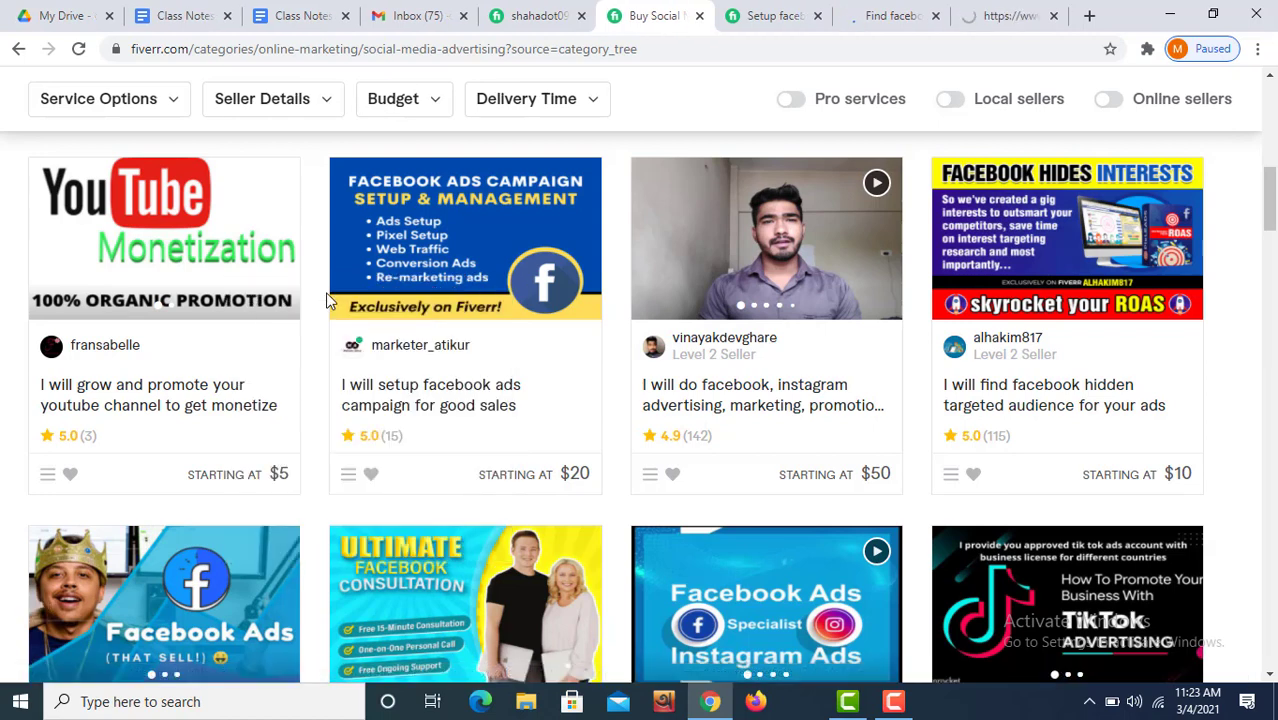
Look over the "I will setup facebook ads campaign for good sales" gig page, including its seller section
{"action": "left_click", "coordinate": [767, 25]}
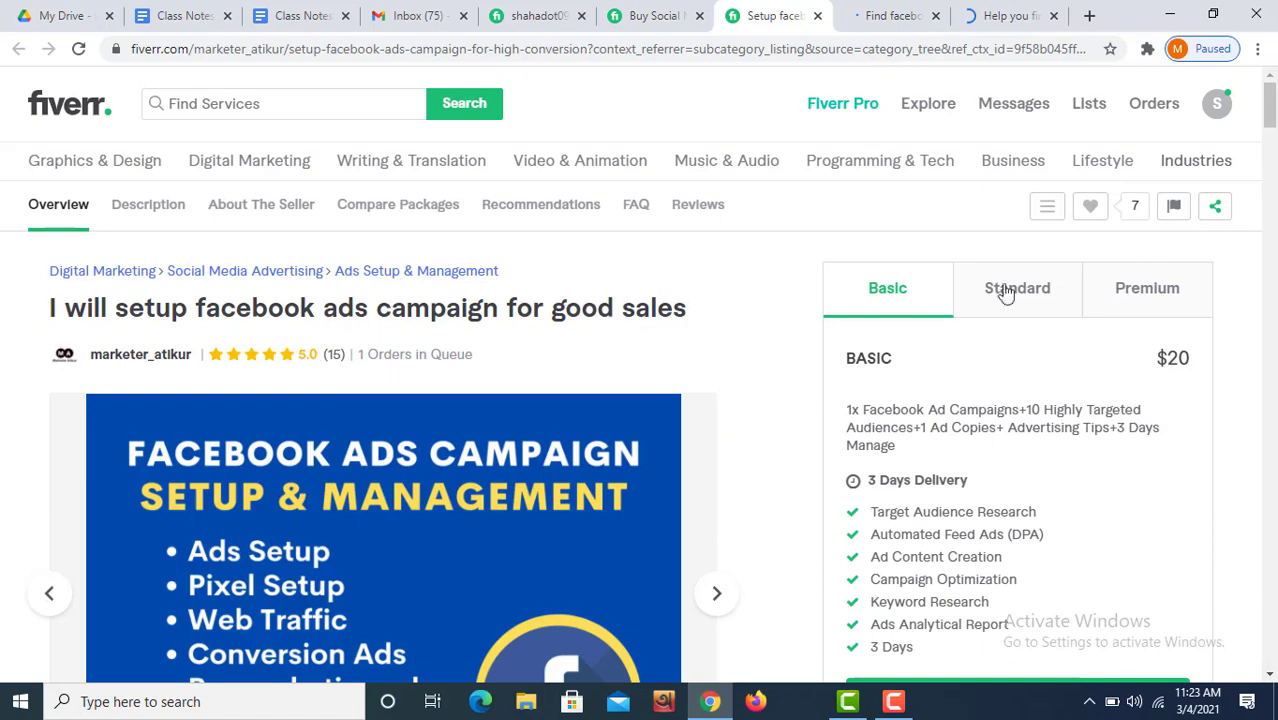
{"action": "left_click_drag", "start_coordinate": [1272, 118], "coordinate": [1118, 255]}
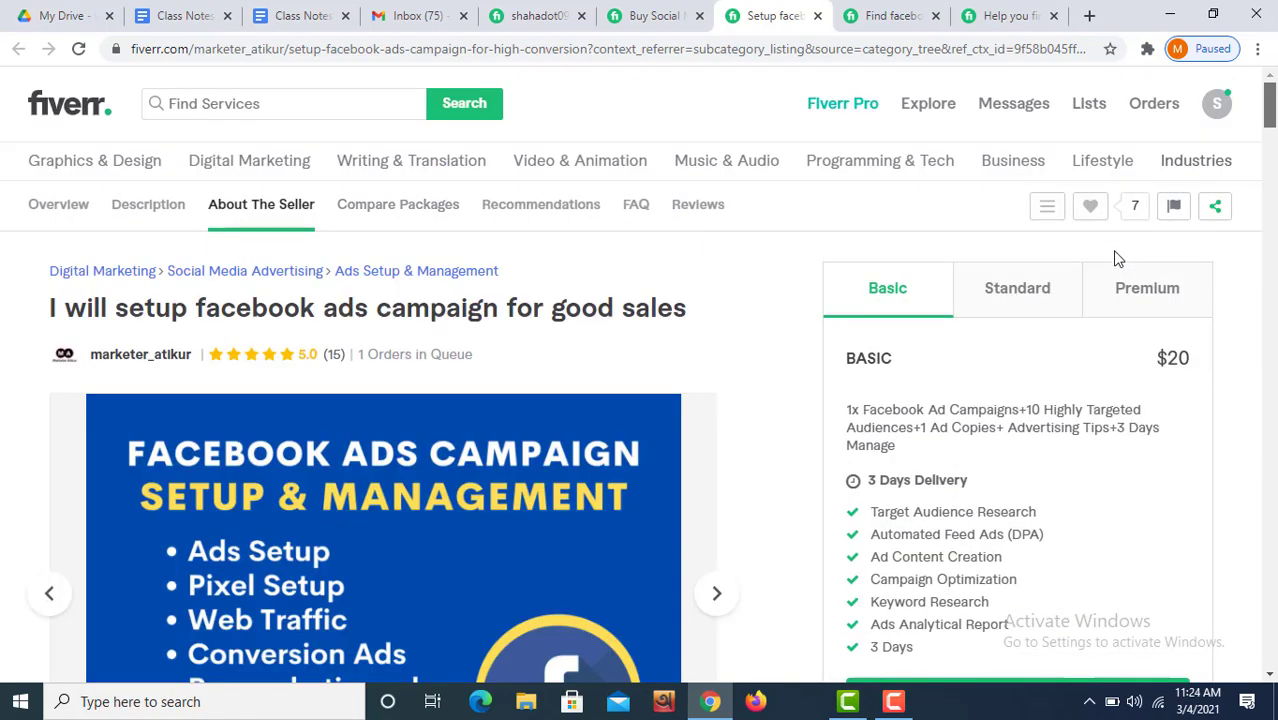
View the Premium package of the Facebook ads campaign setup gig and read its seller's description
{"action": "left_click", "coordinate": [1116, 312]}
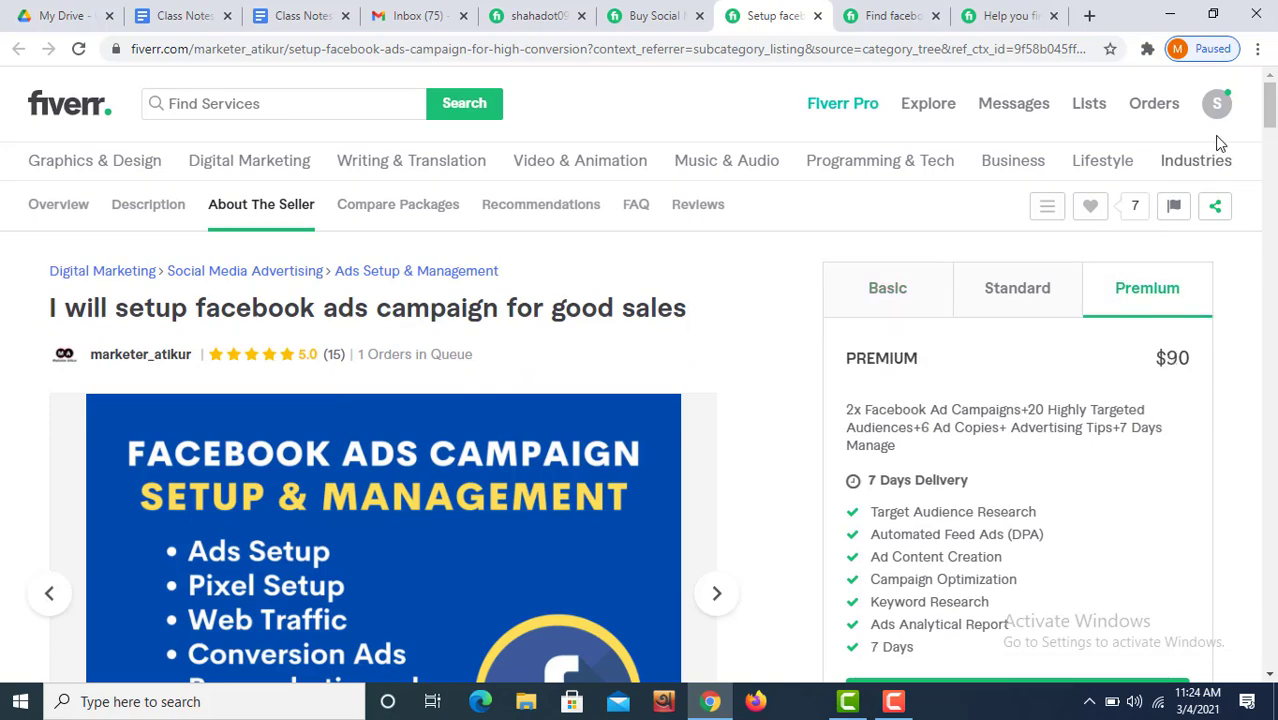
{"action": "left_click_drag", "start_coordinate": [1270, 118], "coordinate": [1233, 256]}
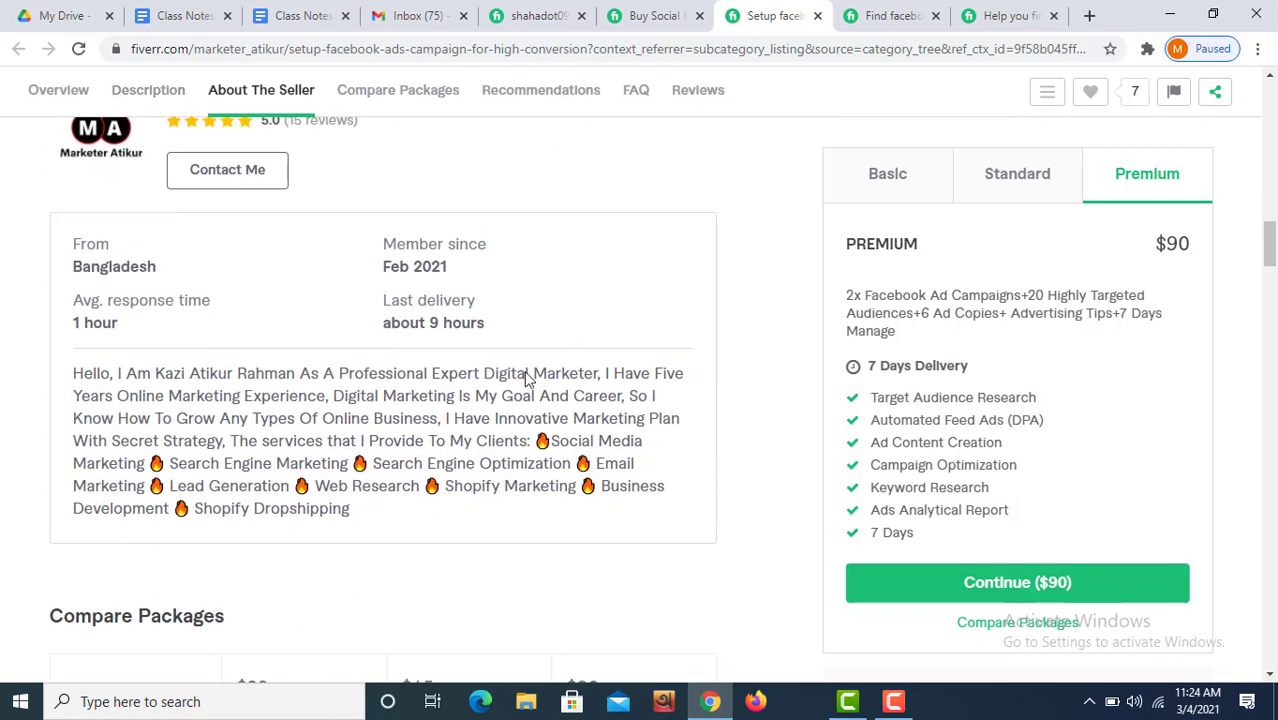
{"action": "double_click", "coordinate": [285, 398]}
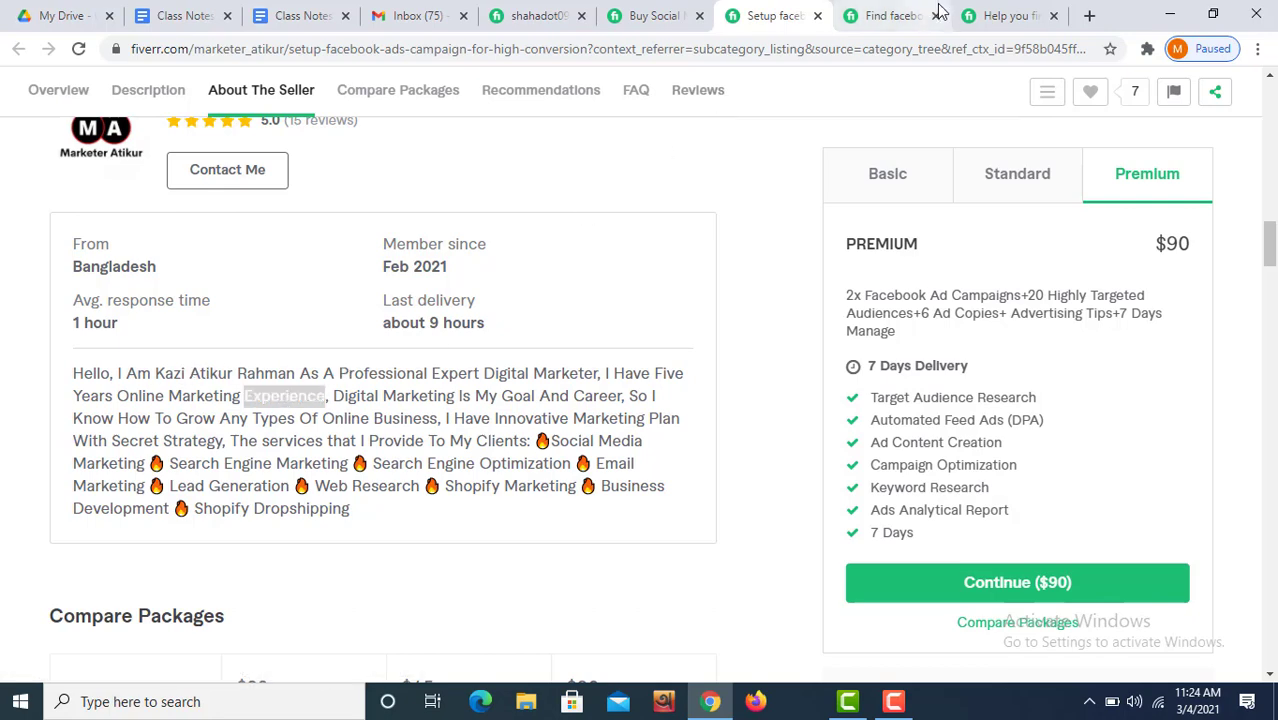
Read the seller sections of the hidden targeted audience gig and the paying customers with Facebook ads gig
{"action": "left_click", "coordinate": [897, 16]}
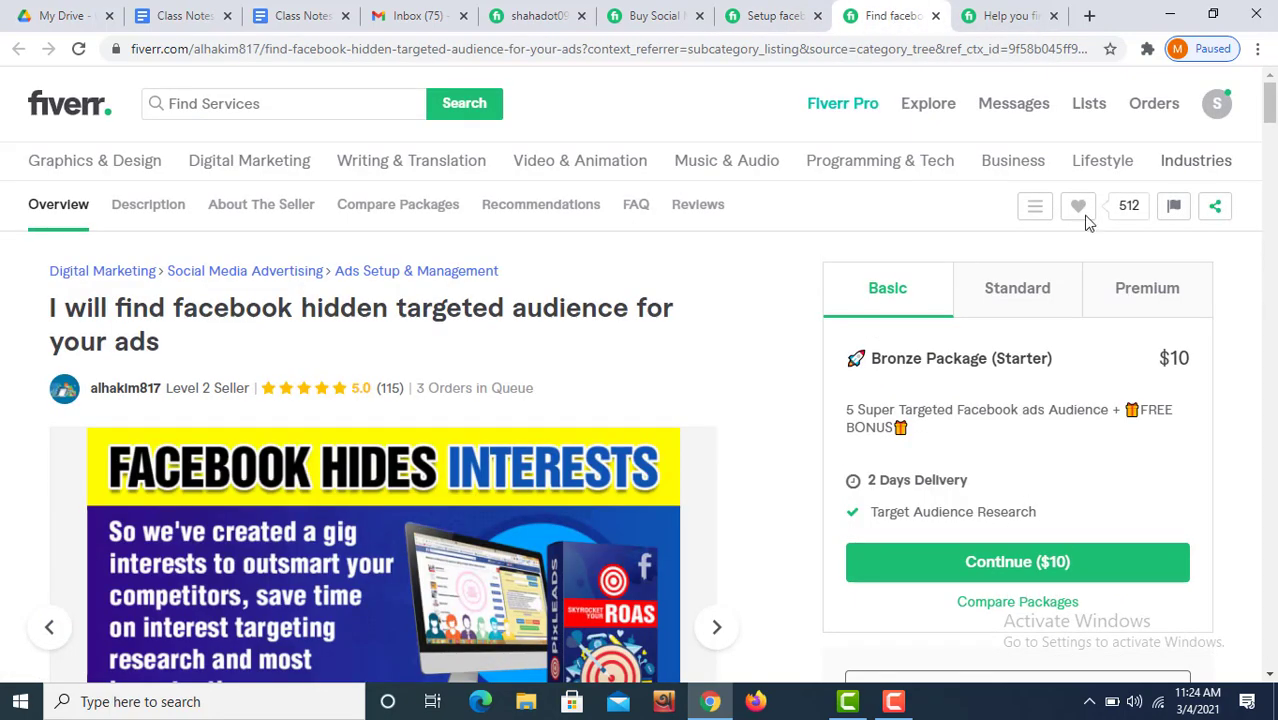
{"action": "left_click_drag", "start_coordinate": [1266, 117], "coordinate": [1240, 258]}
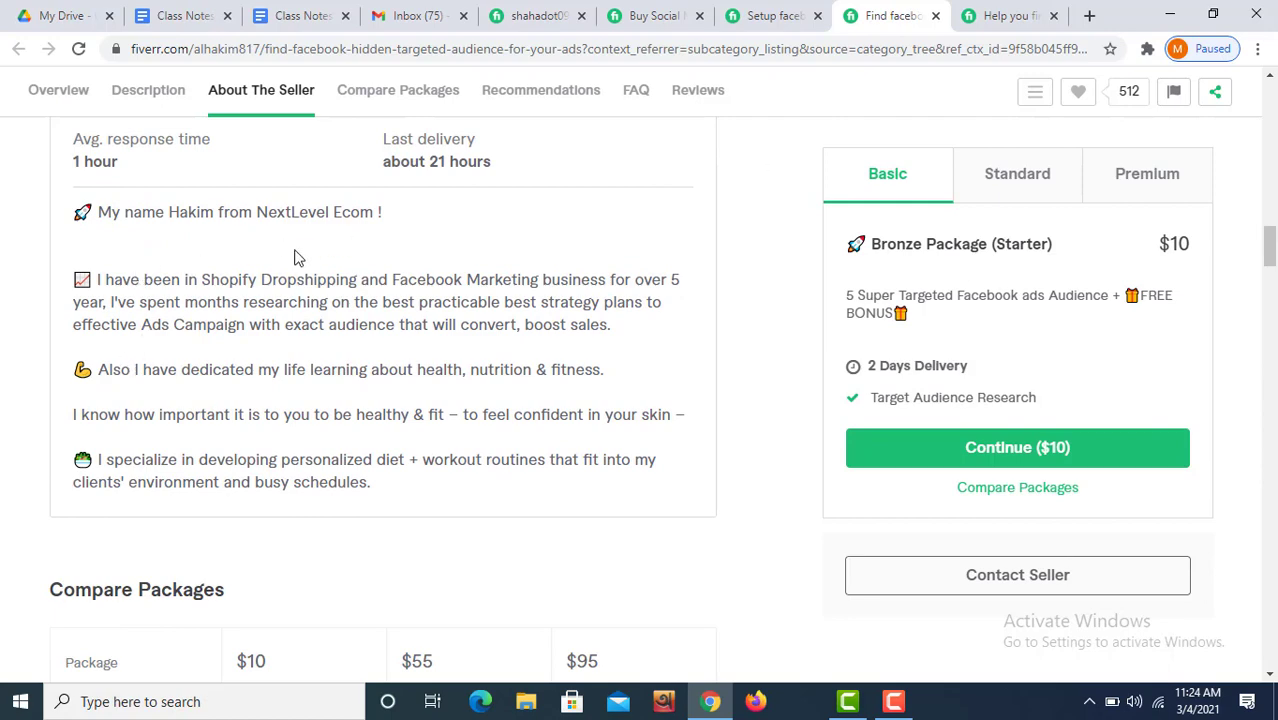
{"action": "left_click", "coordinate": [1011, 17]}
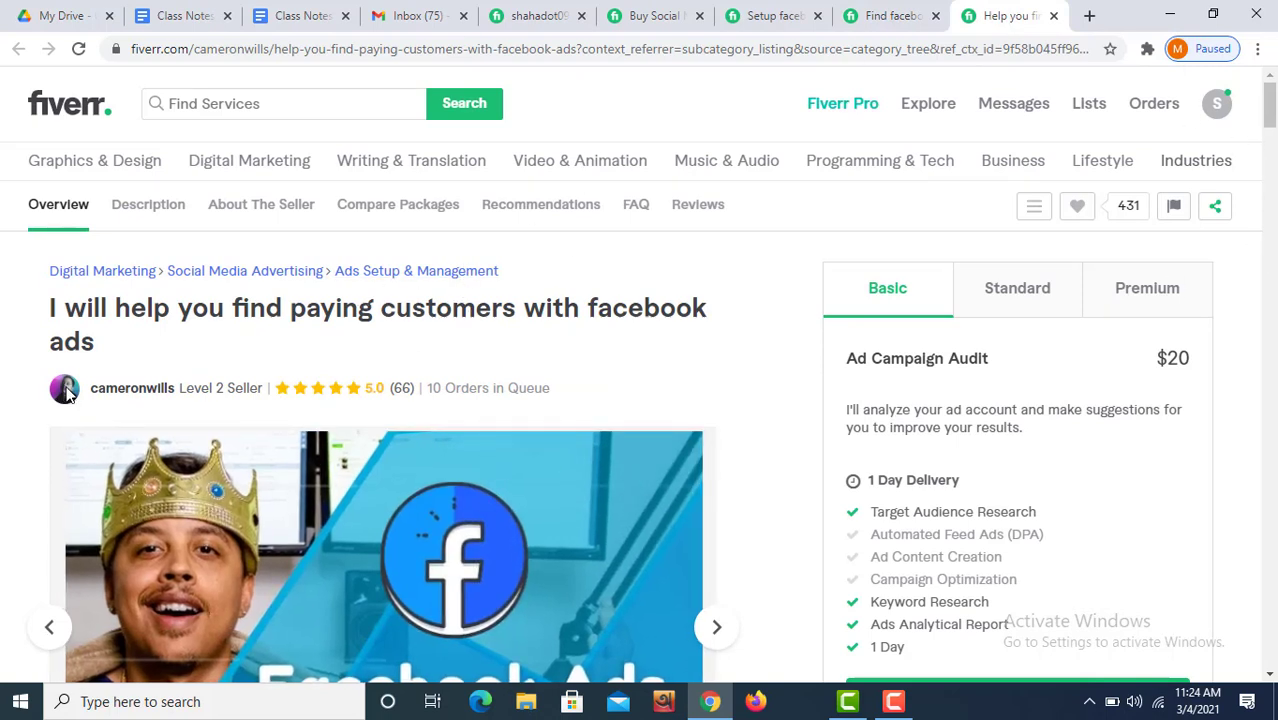
{"action": "left_click", "coordinate": [117, 392]}
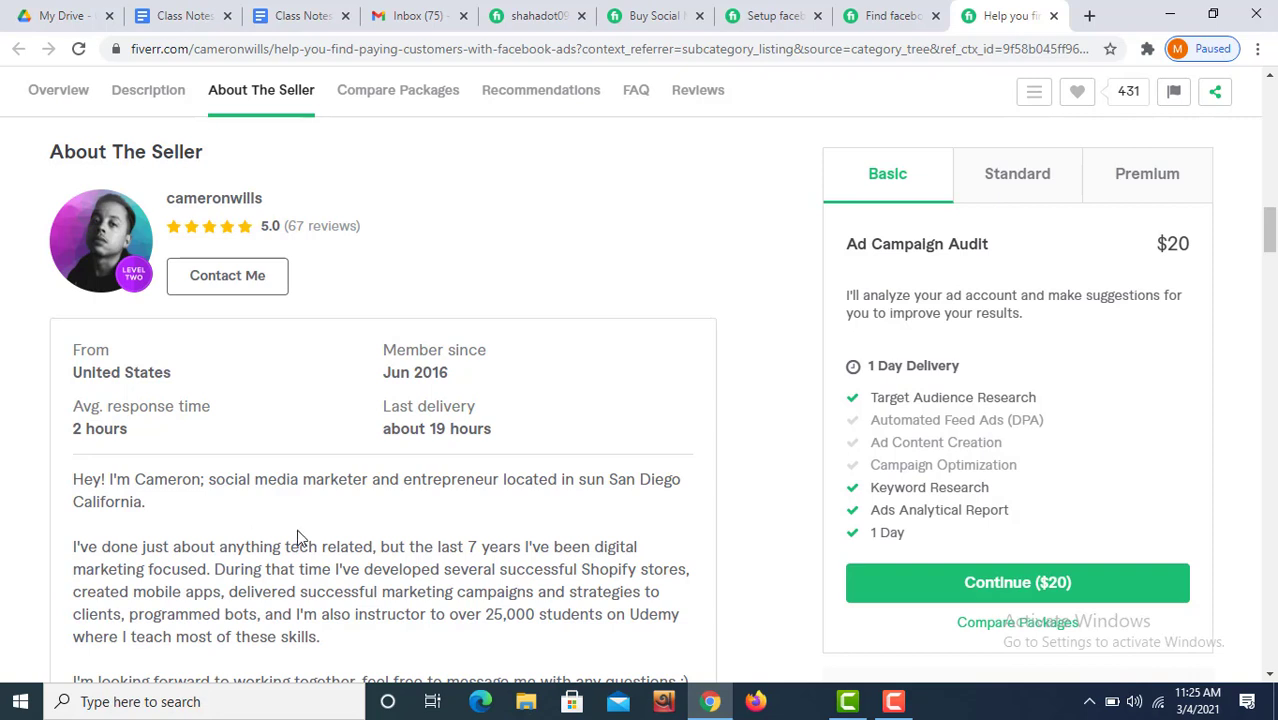
Close the duplicate class notes tab and add an empty line below "Address: fiverr.com" in the remaining notes document
{"action": "left_click", "coordinate": [293, 27]}
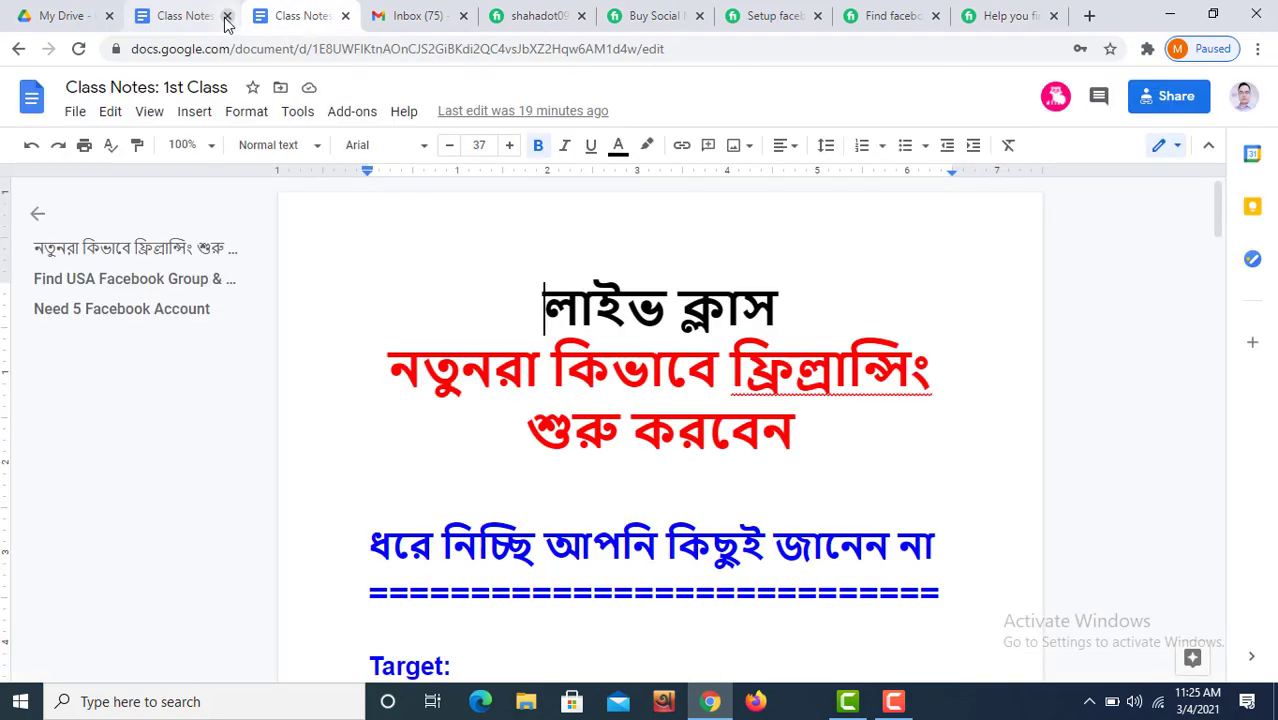
{"action": "left_click", "coordinate": [226, 17]}
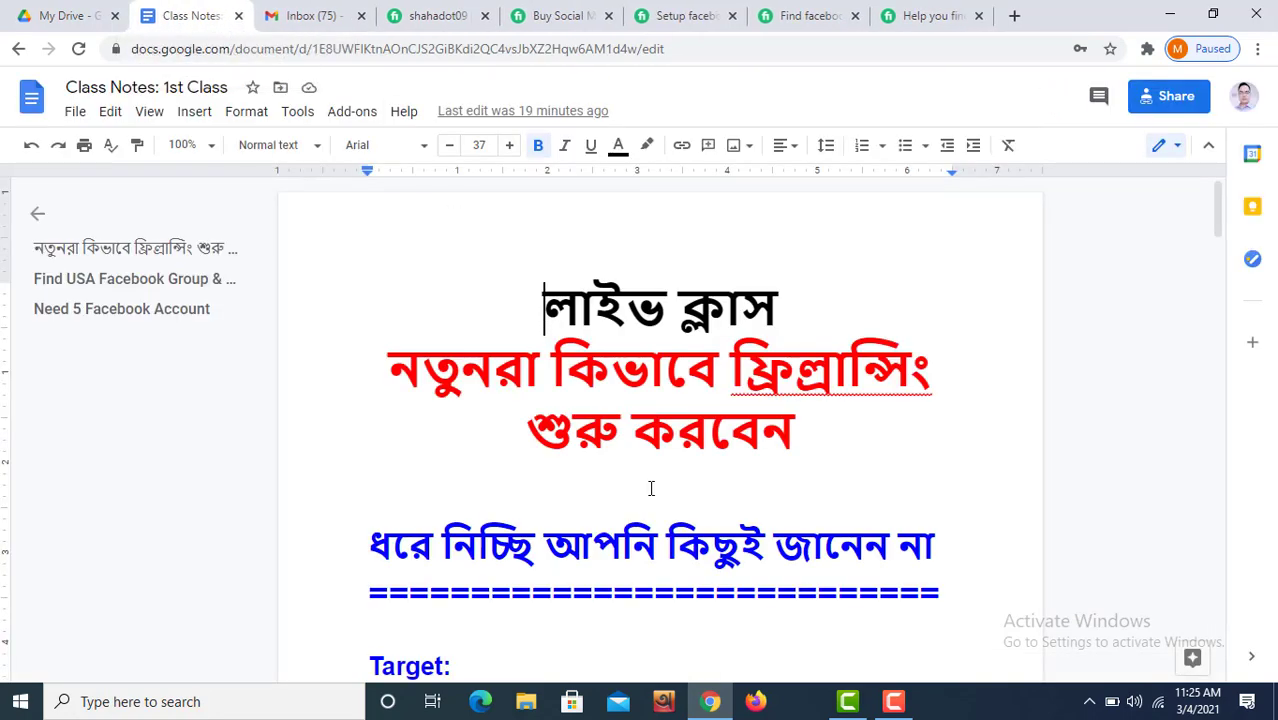
{"action": "left_click_drag", "start_coordinate": [1216, 226], "coordinate": [1201, 482]}
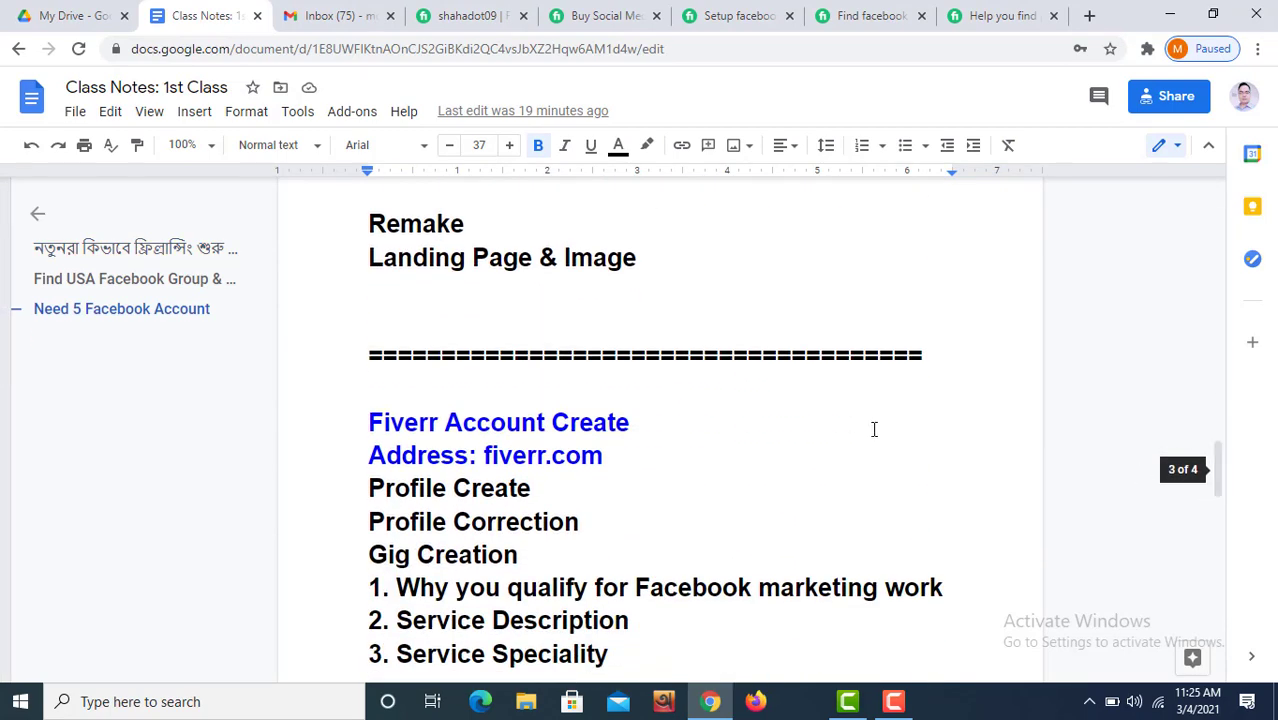
{"action": "left_click_drag", "start_coordinate": [633, 480], "coordinate": [630, 457]}
{"action": "left_click", "coordinate": [630, 457]}
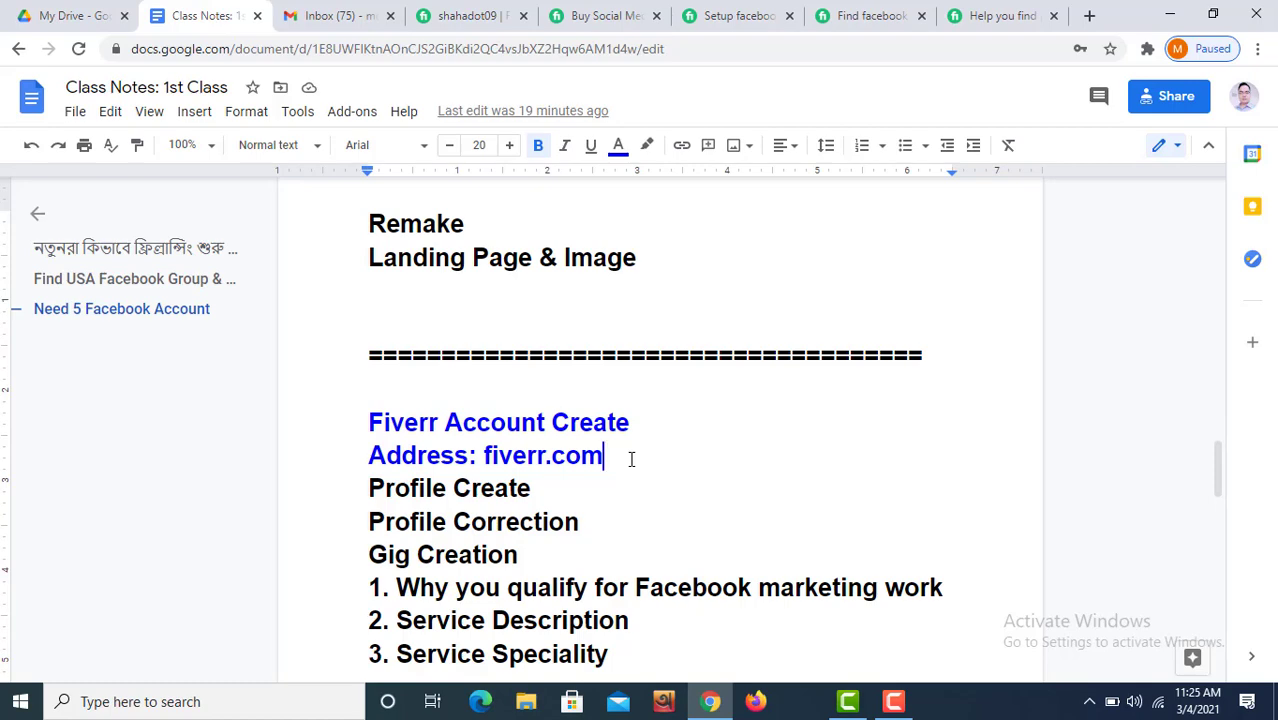
{"action": "key", "text": "Return"}
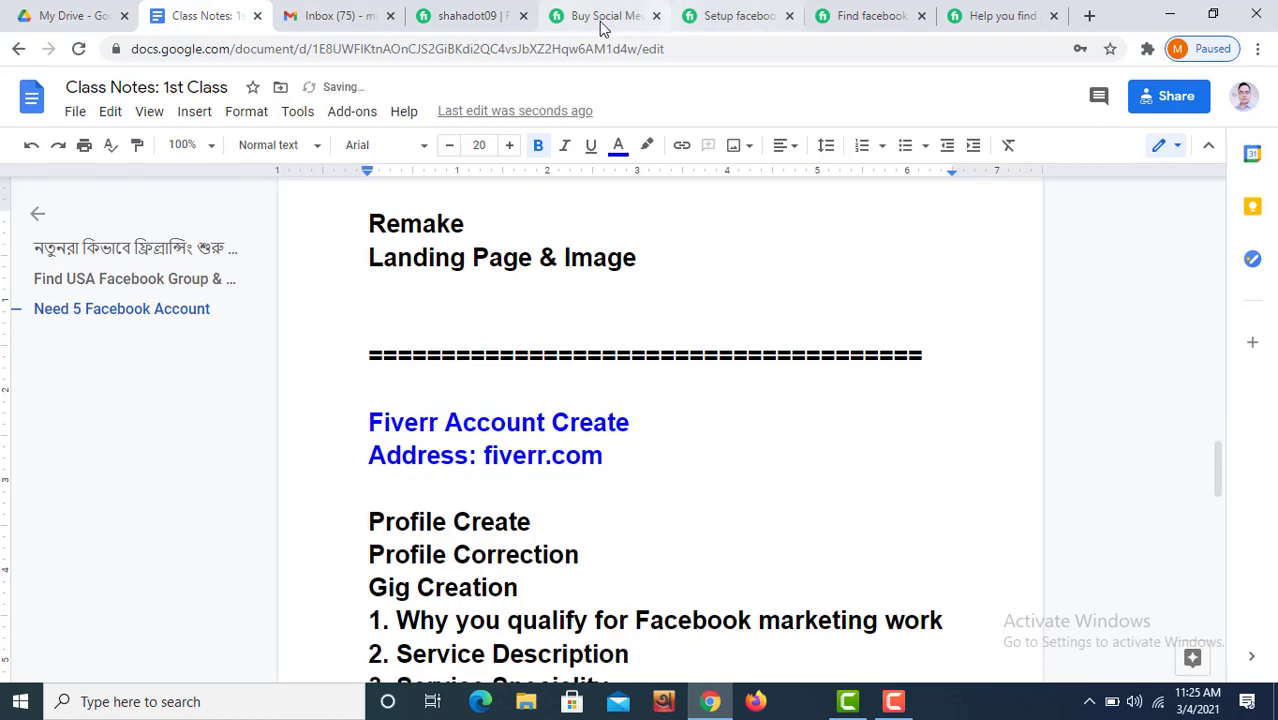
Check the Fiverr profile page, then write "SEO Professional, Facebook Marketers," on the empty line below the Fiverr address in the class notes
{"action": "left_click", "coordinate": [497, 22]}
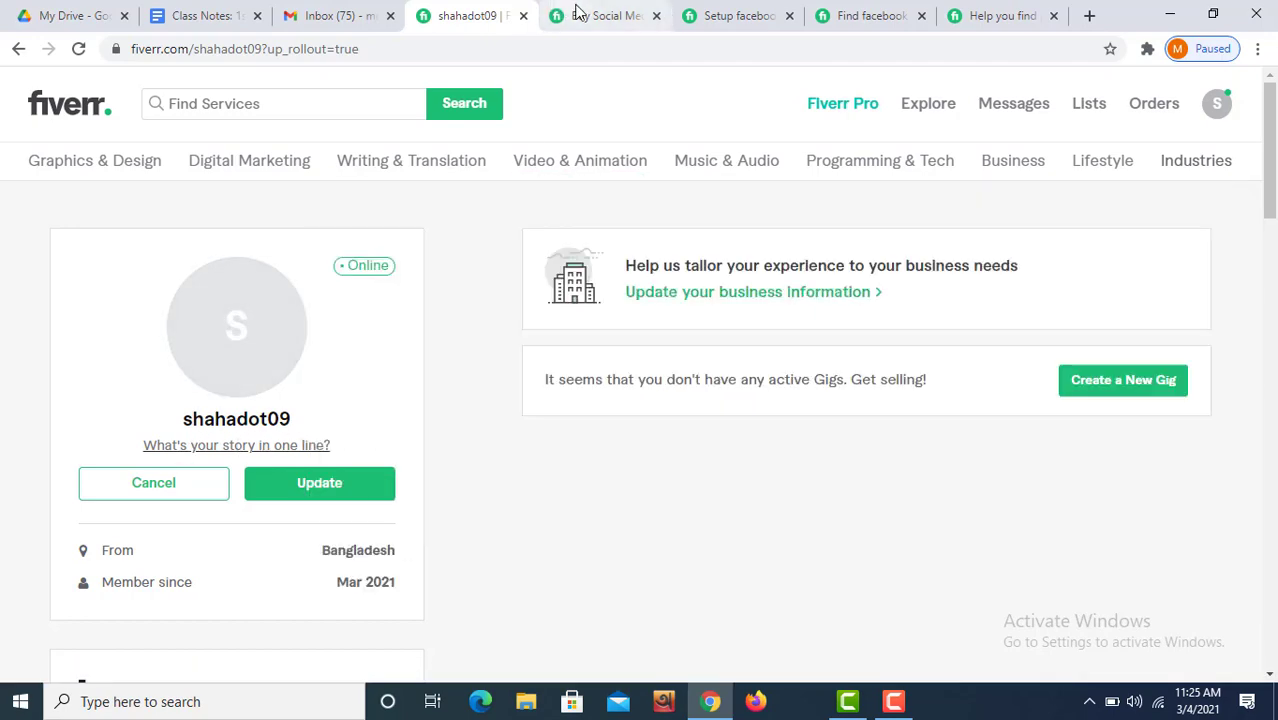
{"action": "left_click", "coordinate": [234, 22]}
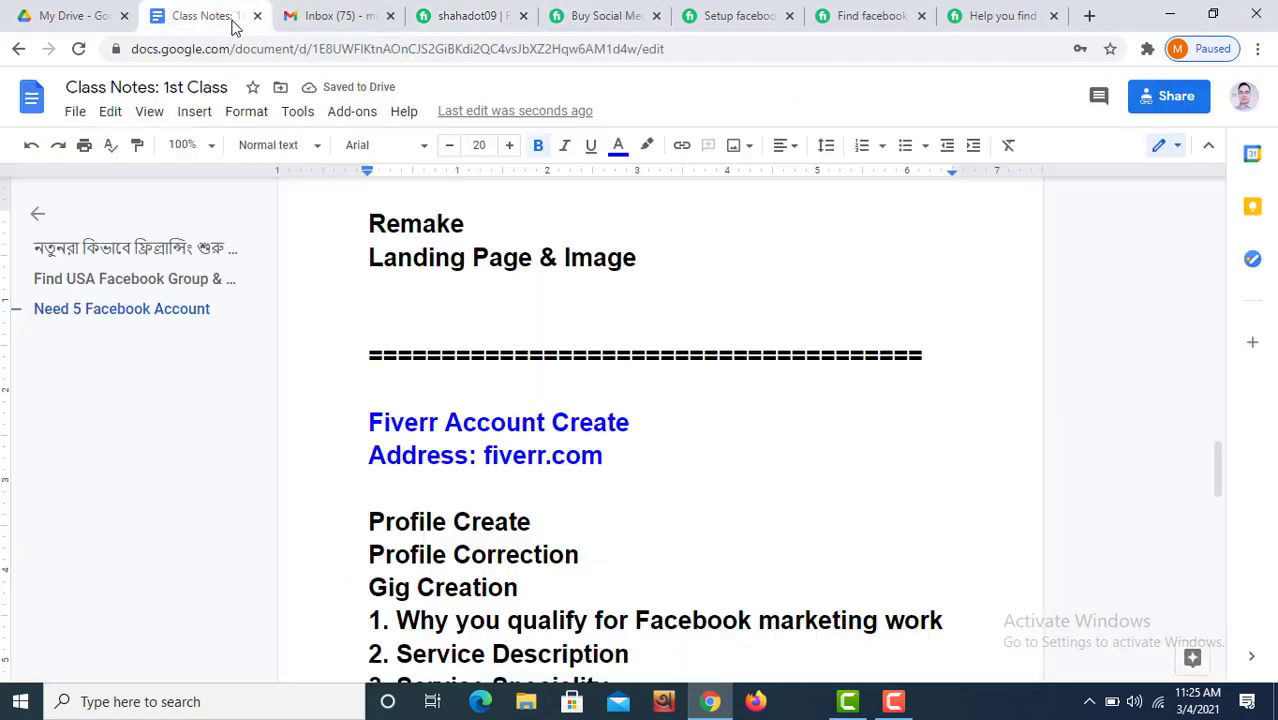
{"action": "type", "text": "S"}
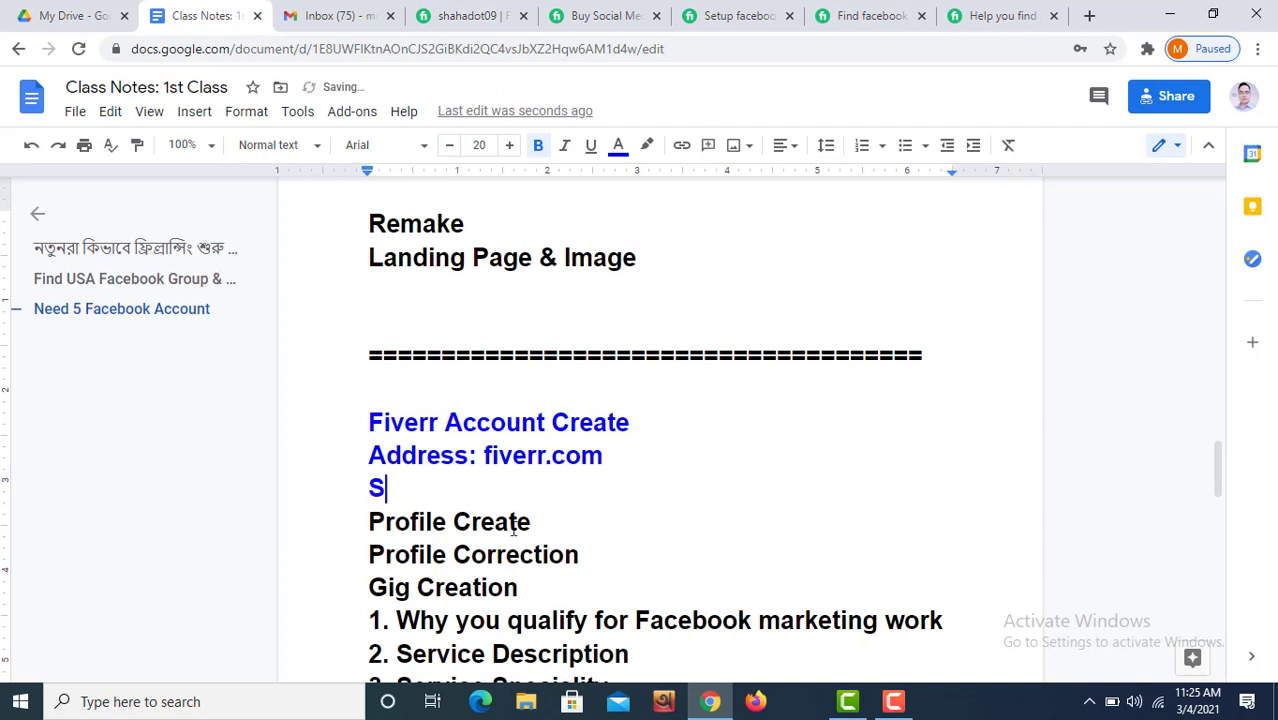
{"action": "type", "text": "EO F"}
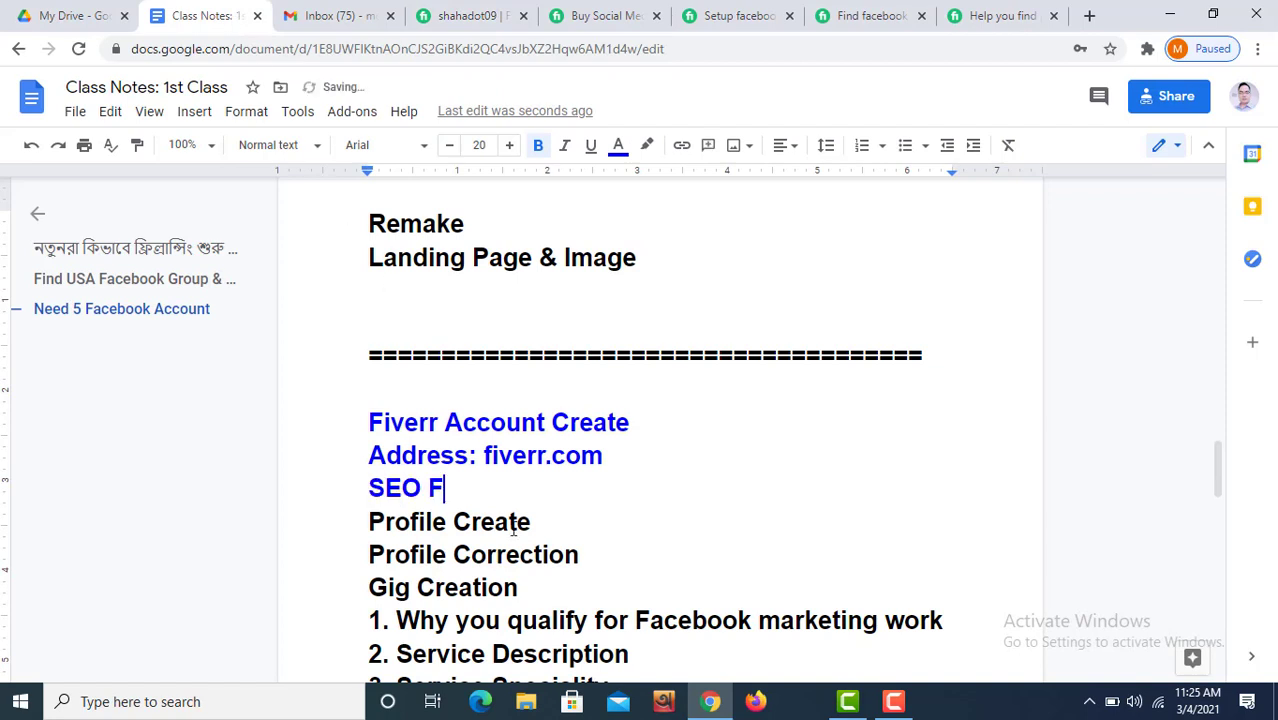
{"action": "key", "text": "BackSpace"}
{"action": "type", "text": "Profe"}
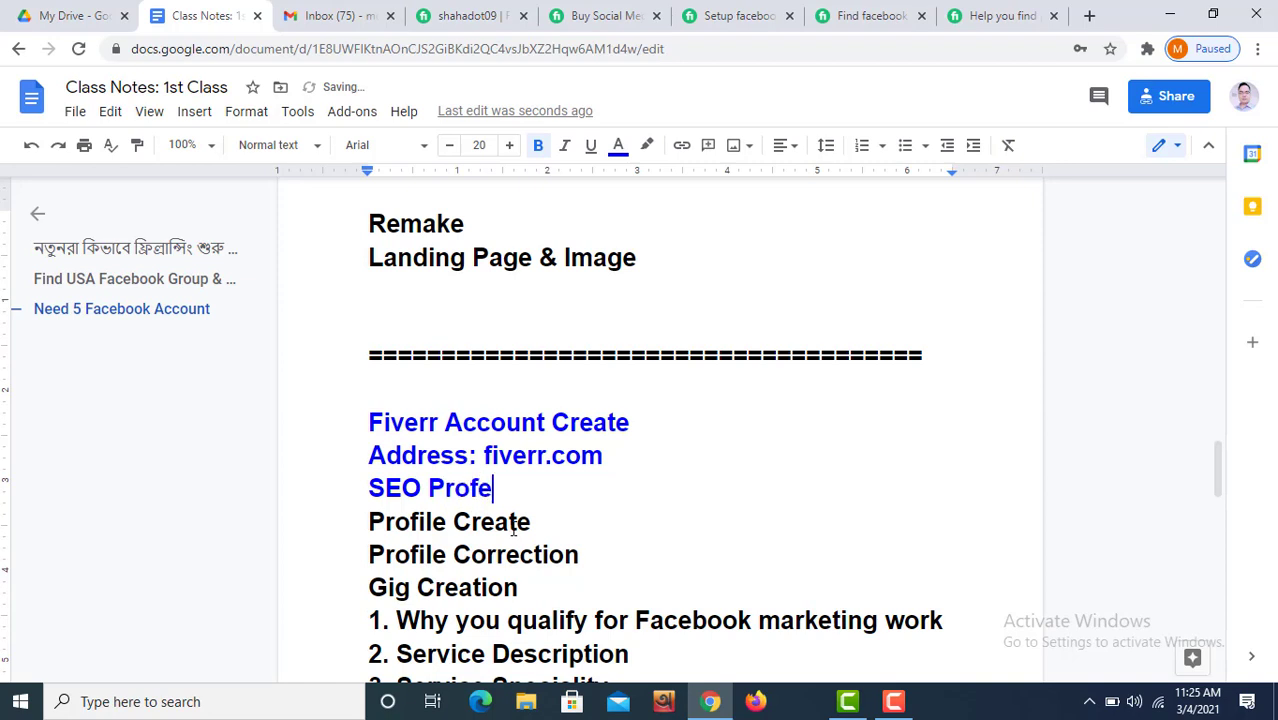
{"action": "type", "text": "ssional, "}
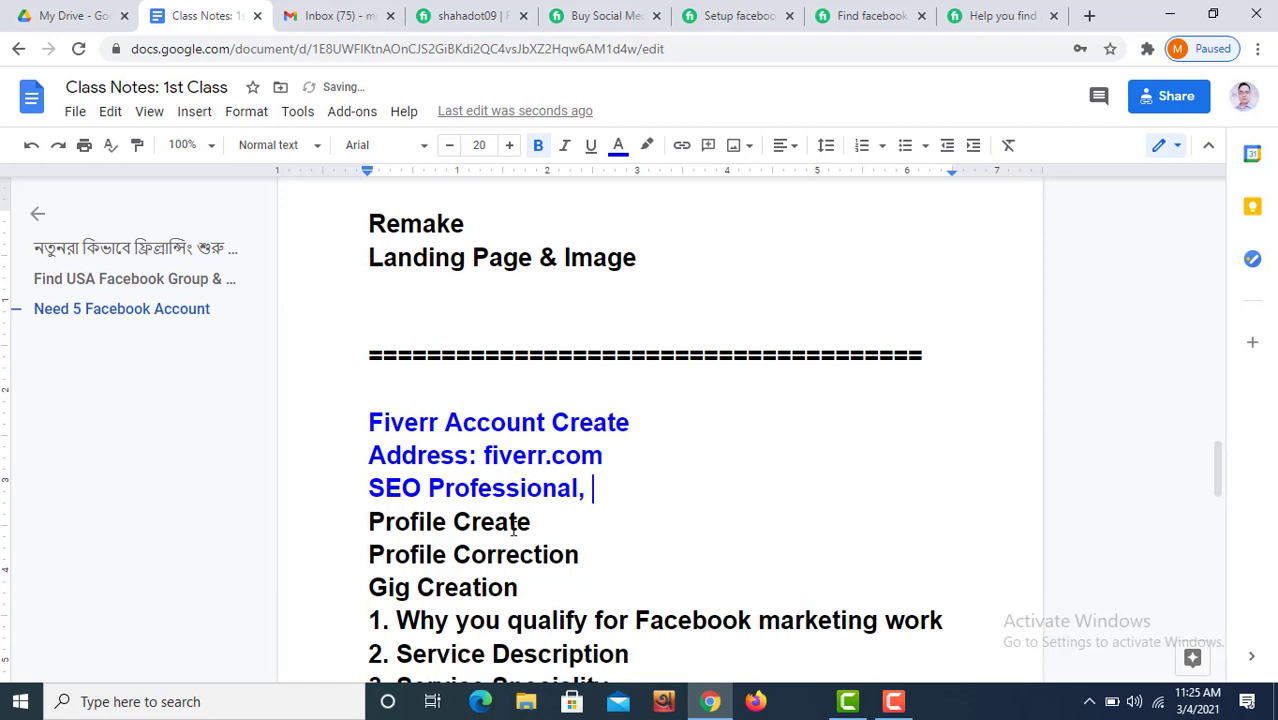
{"action": "type", "text": "Facebo"}
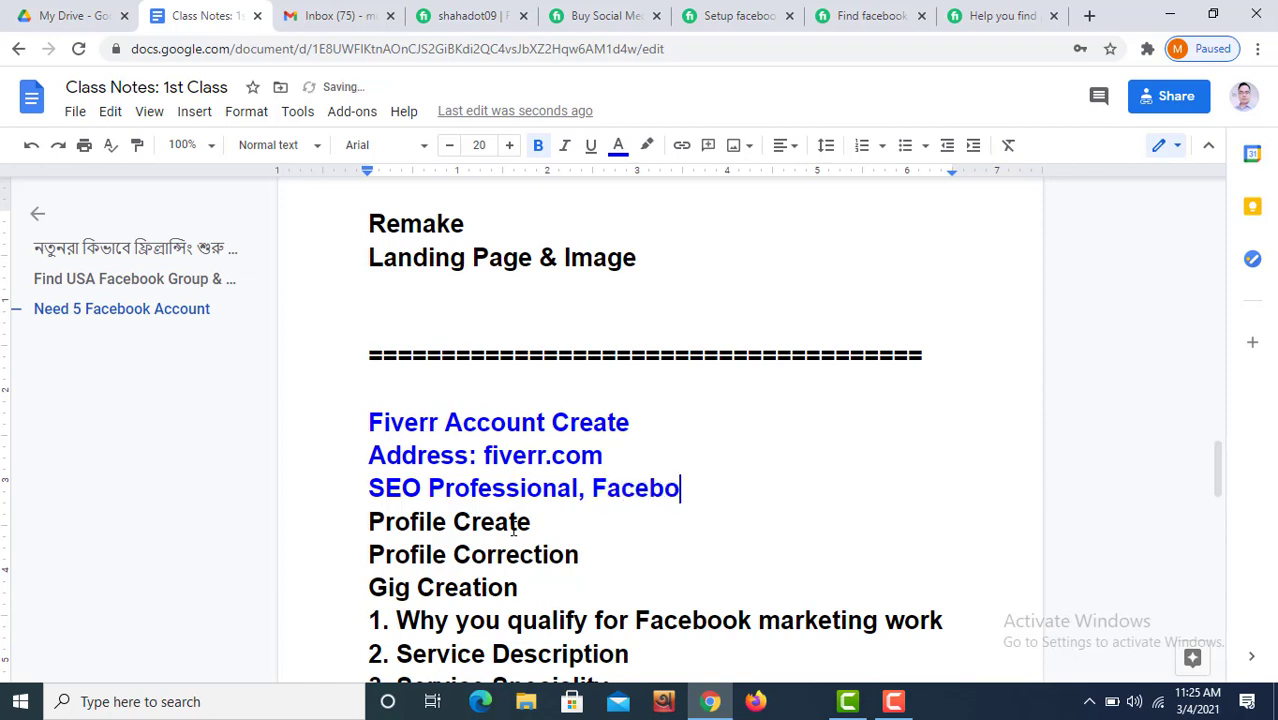
{"action": "type", "text": "ok=="}
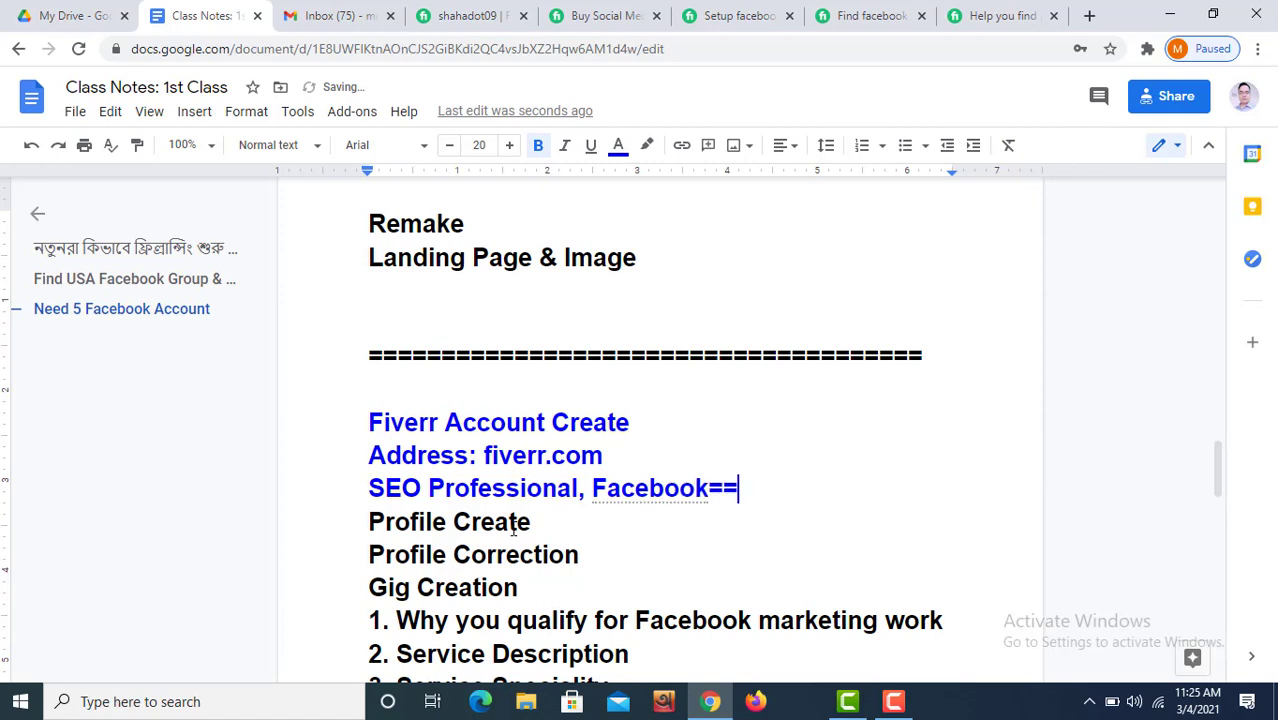
{"action": "key", "text": "BackSpace"}
{"action": "key", "text": "BackSpace"}
{"action": "type", "text": "Mar"}
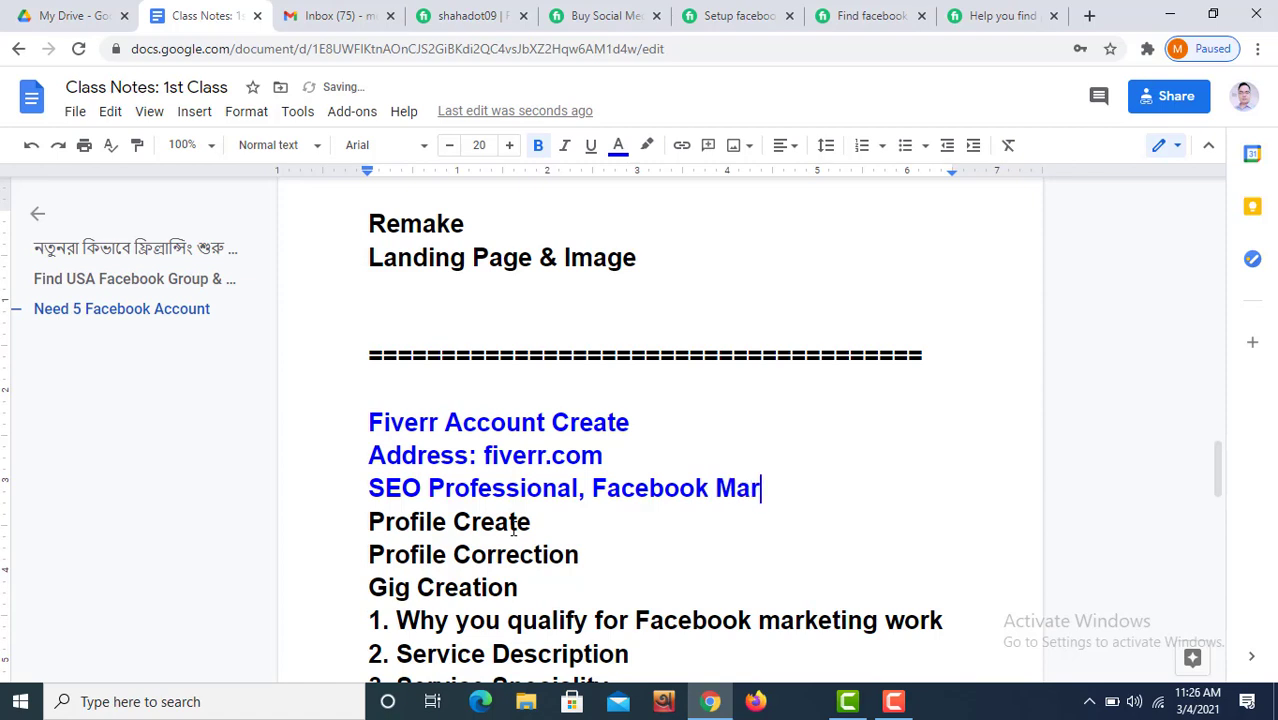
{"action": "type", "text": "kete"}
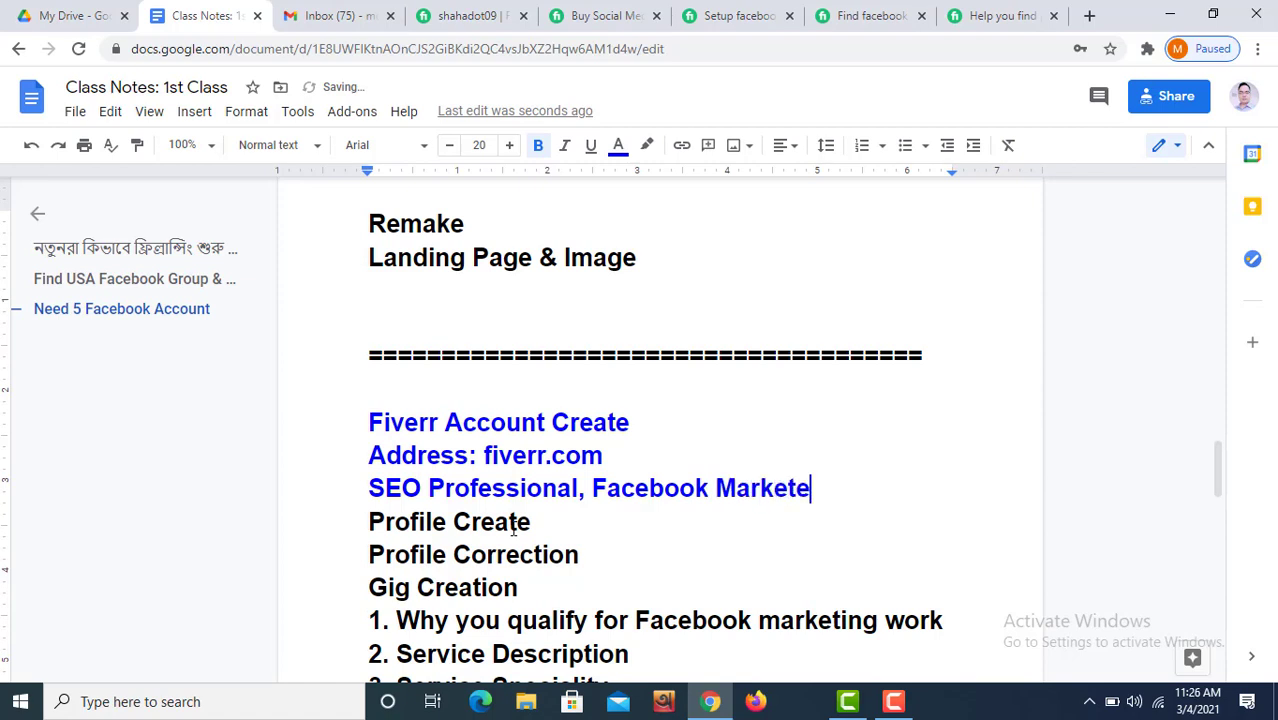
{"action": "type", "text": "rs,"}
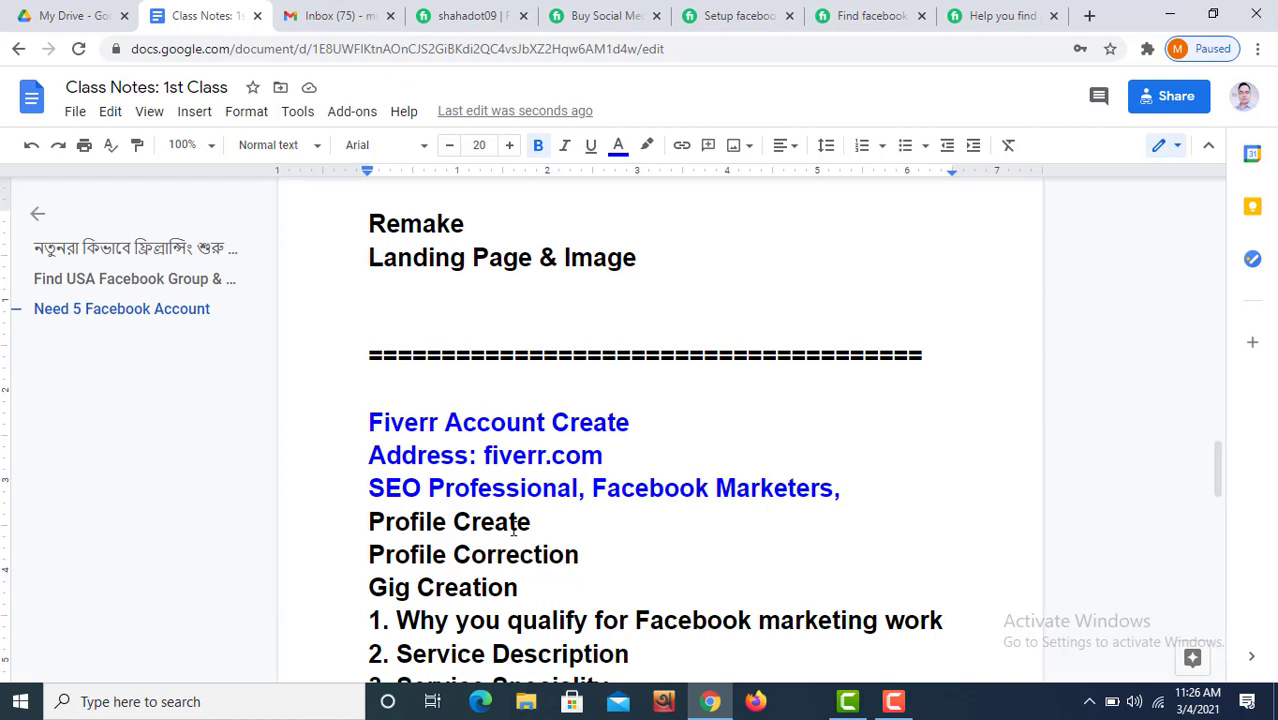
Continue the profile tagline in the notes with "Youtube Marketers, Expert in Digiatal Marketing"
{"action": "type", "text": "Yout"}
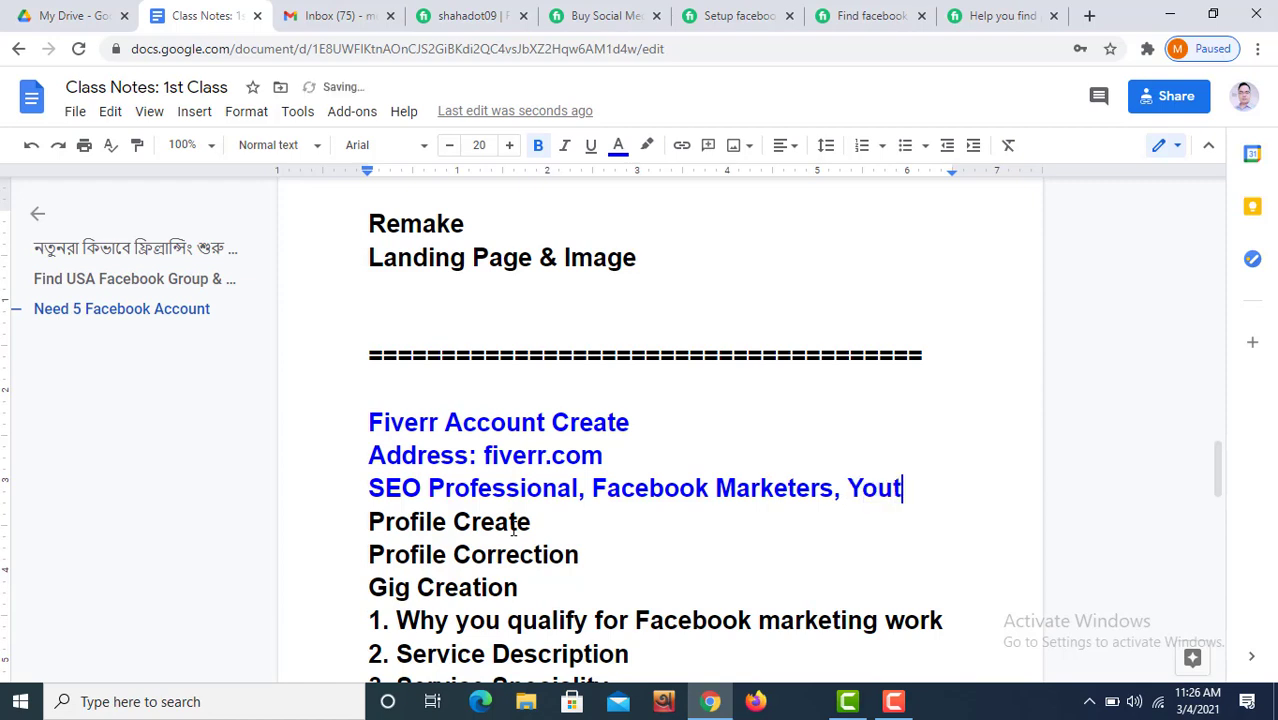
{"action": "type", "text": "ube"}
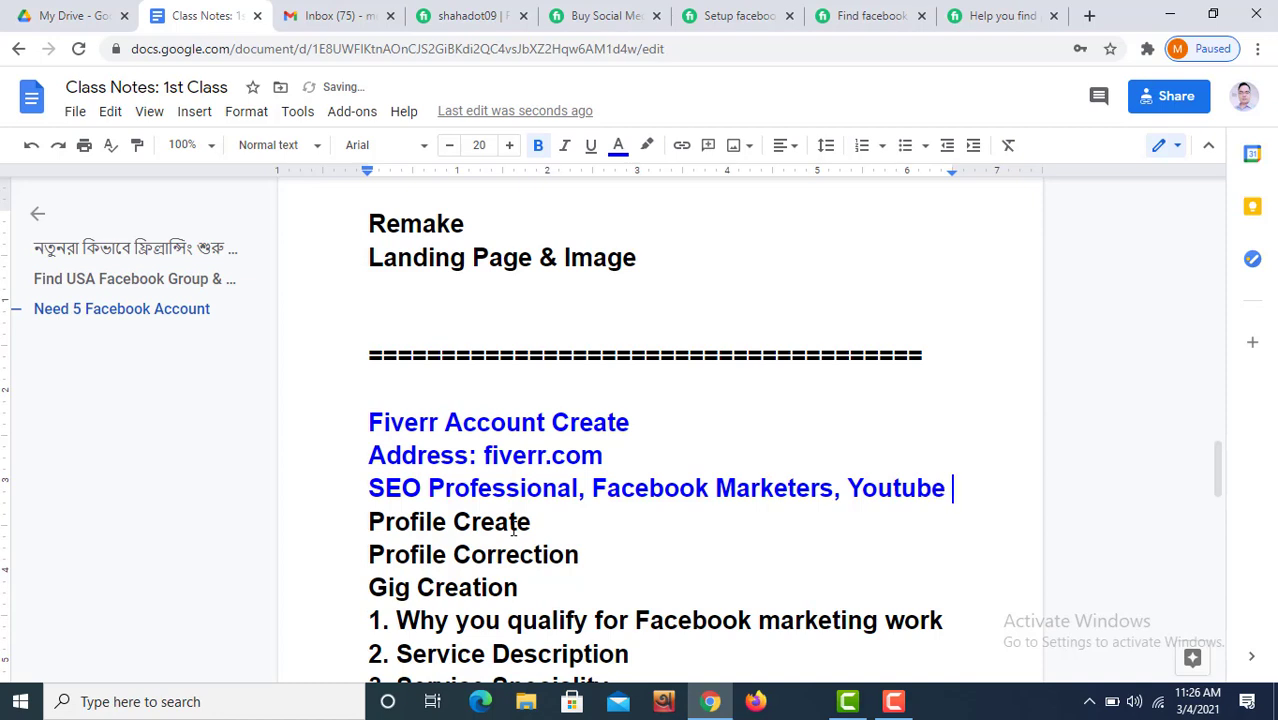
{"action": "key", "text": "Return"}
{"action": "type", "text": "M"}
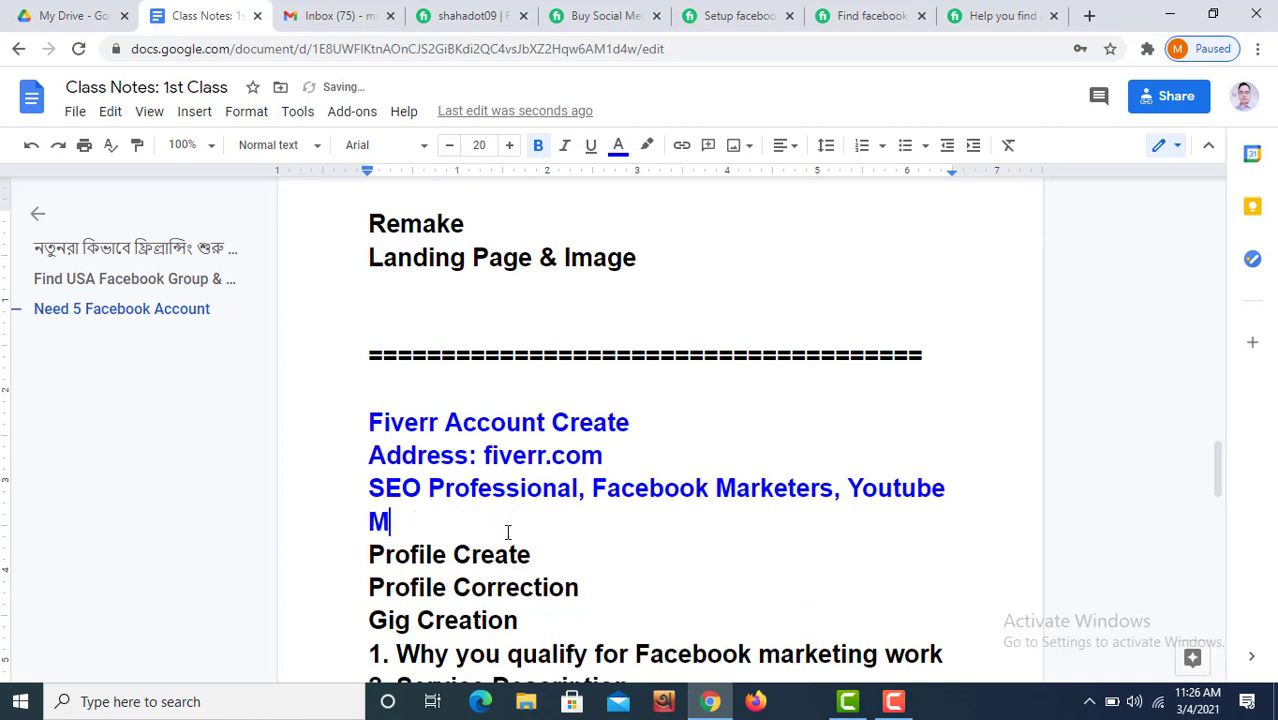
{"action": "type", "text": "arketer"}
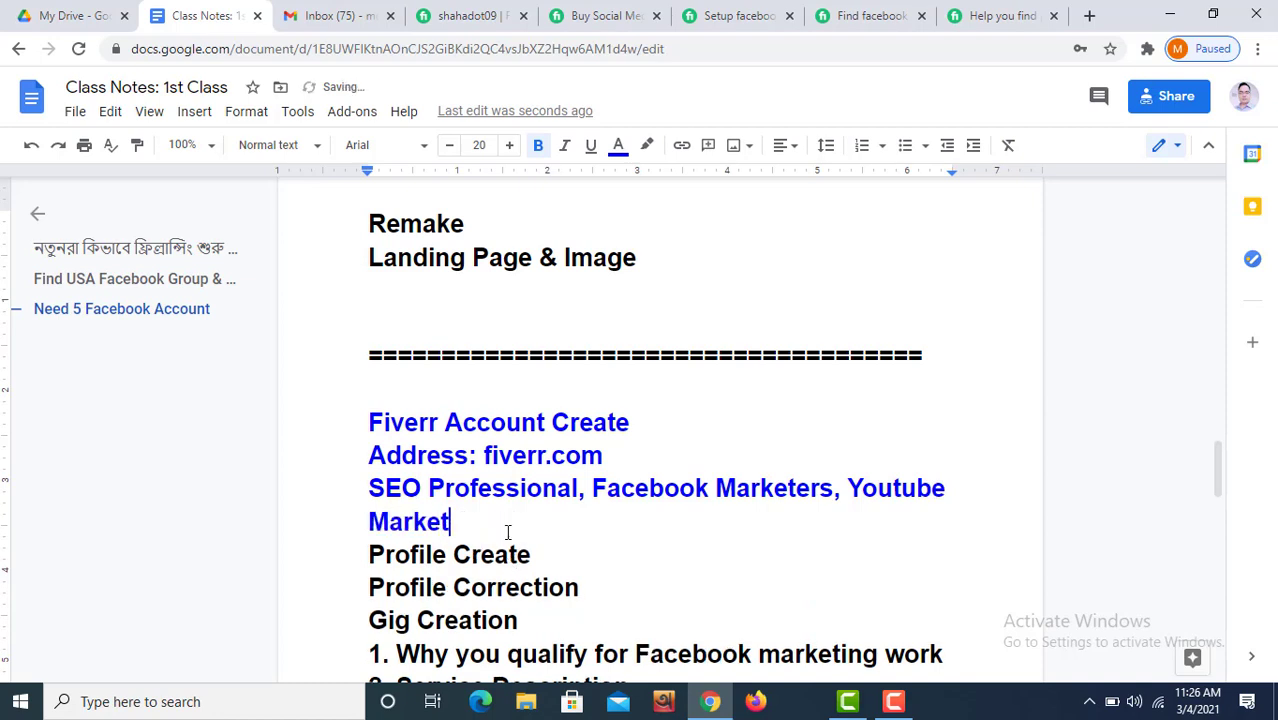
{"action": "key", "text": "BackSpace"}
{"action": "type", "text": "ers, Ex"}
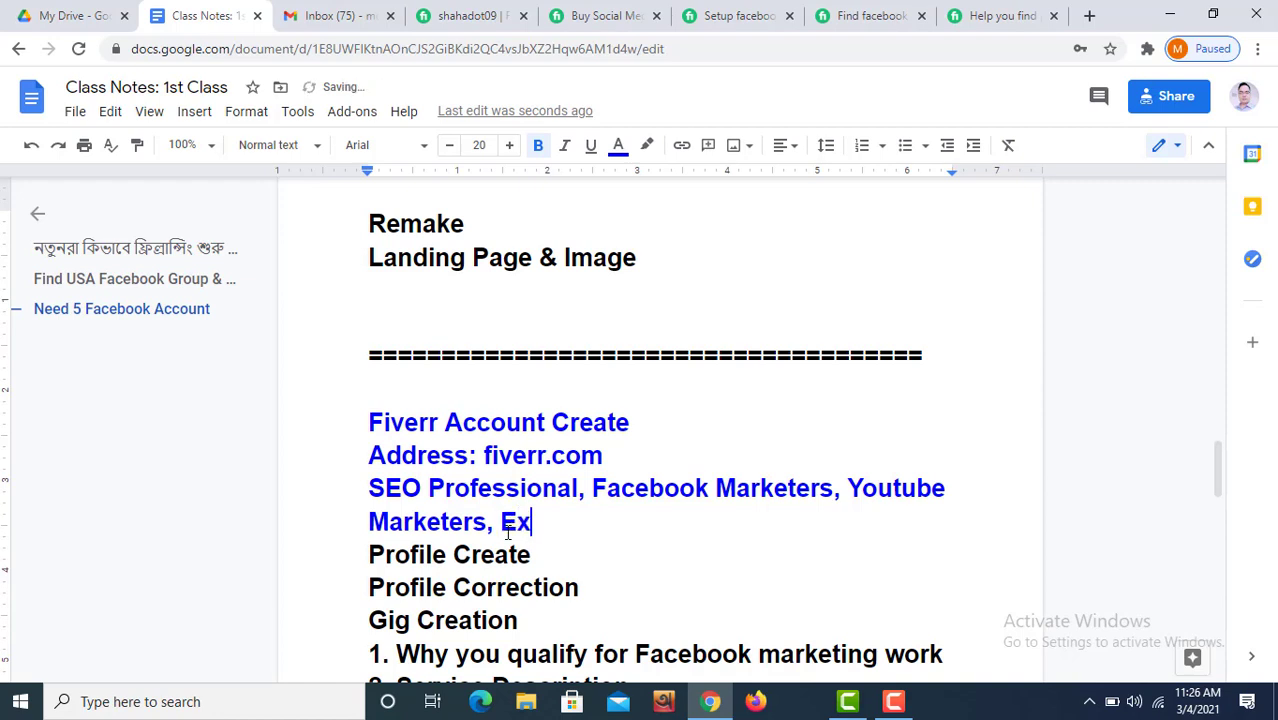
{"action": "type", "text": "pert in "}
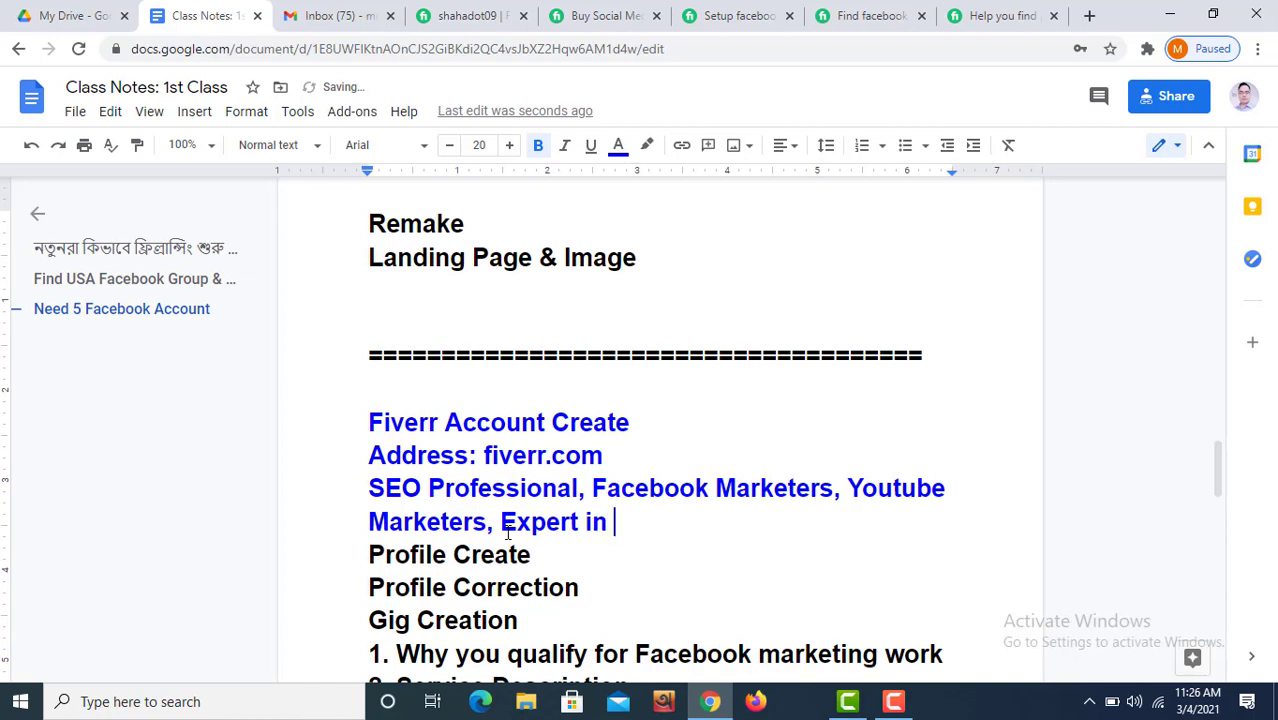
{"action": "type", "text": "Digiaa"}
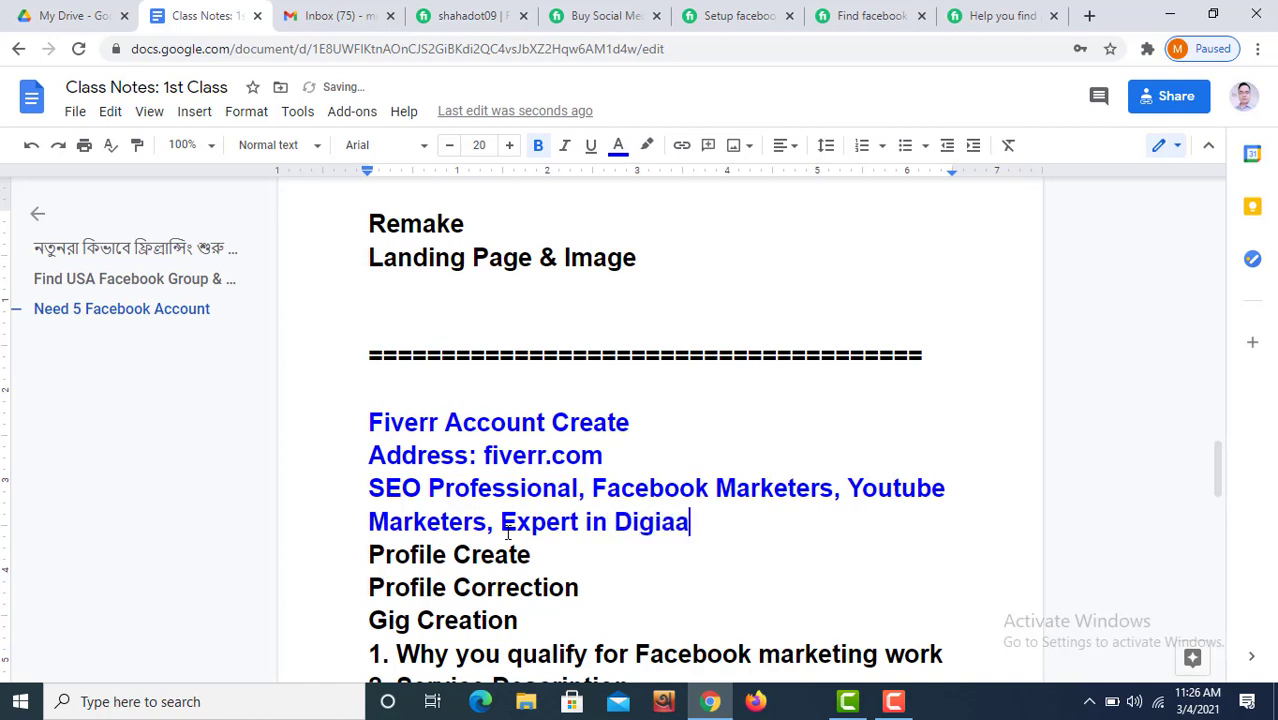
{"action": "key", "text": "BackSpace"}
{"action": "type", "text": "tal "}
{"action": "type", "text": "Market"}
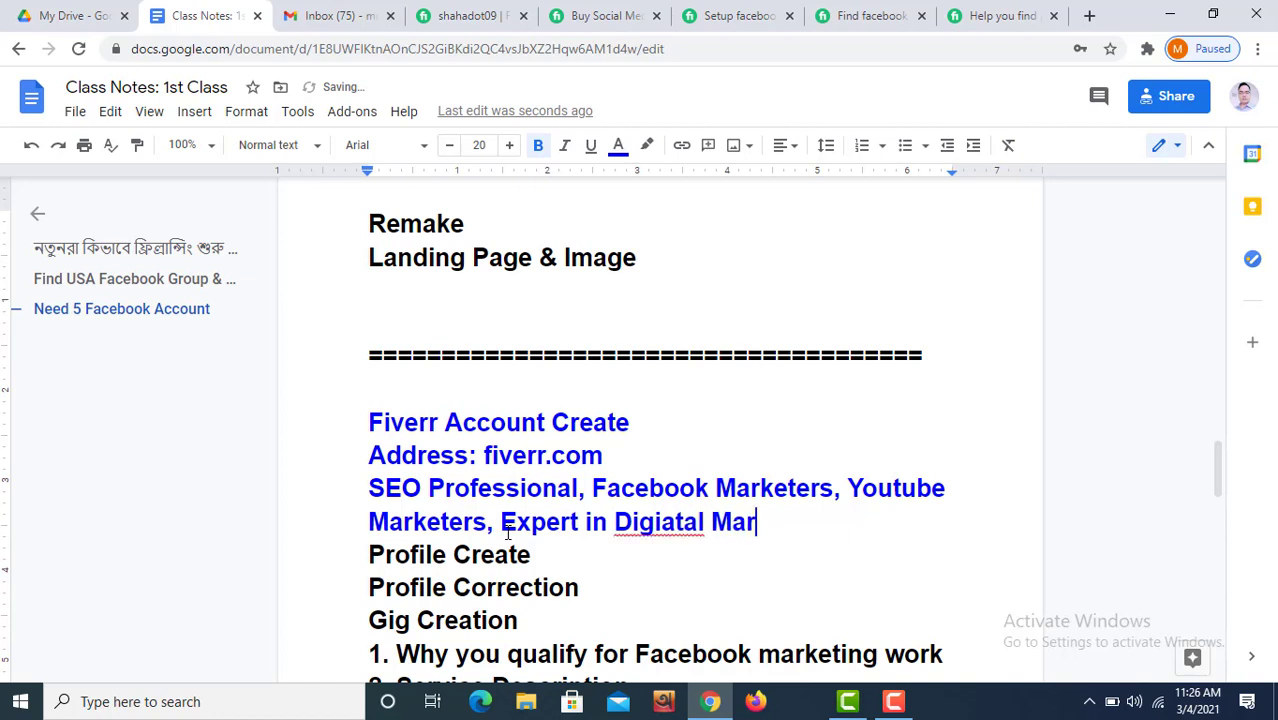
{"action": "type", "text": "ing"}
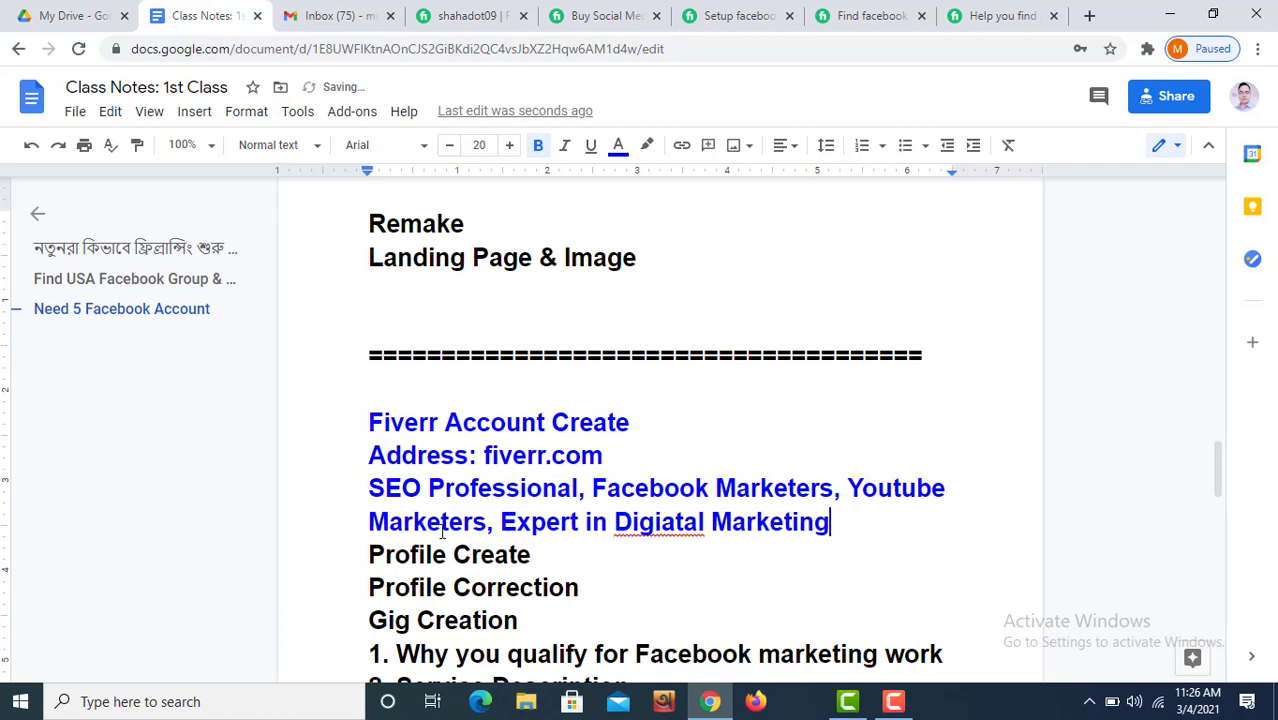
Correct the misspelled "Digiatal" to "Digital" in the notes tagline and add a comma after "Marketing"
{"action": "left_click", "coordinate": [642, 519]}
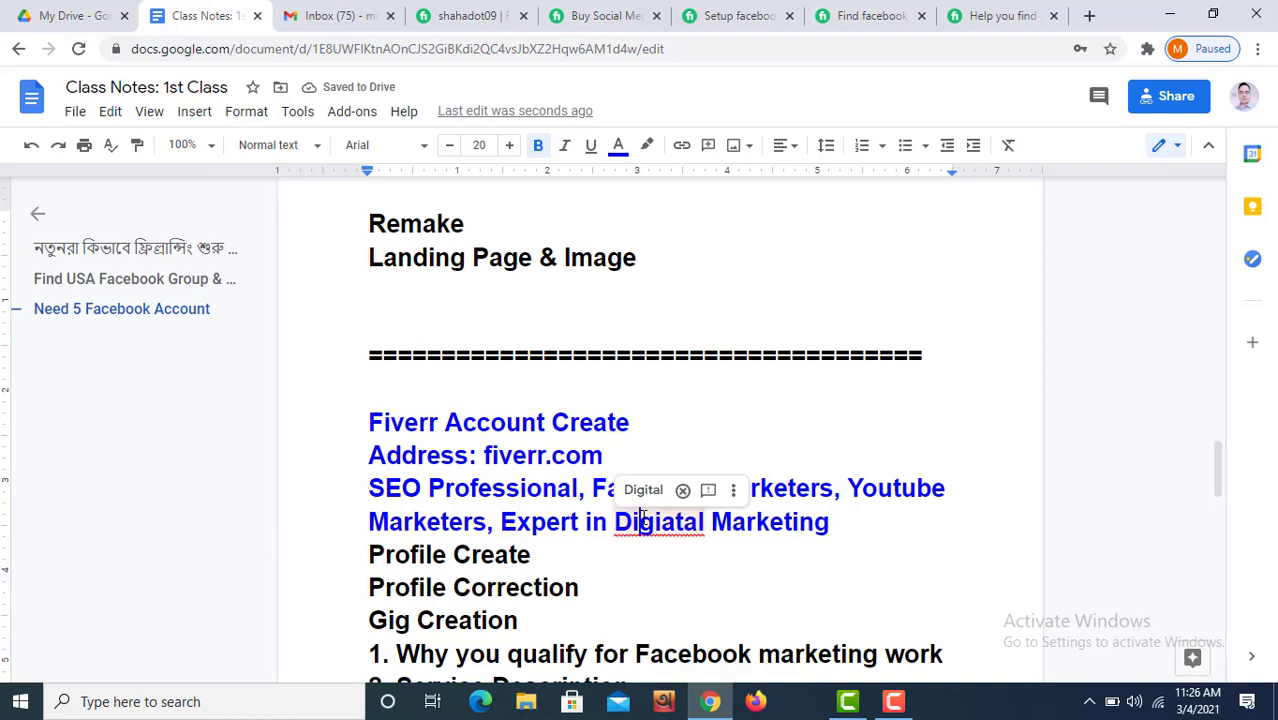
{"action": "right_click", "coordinate": [643, 515]}
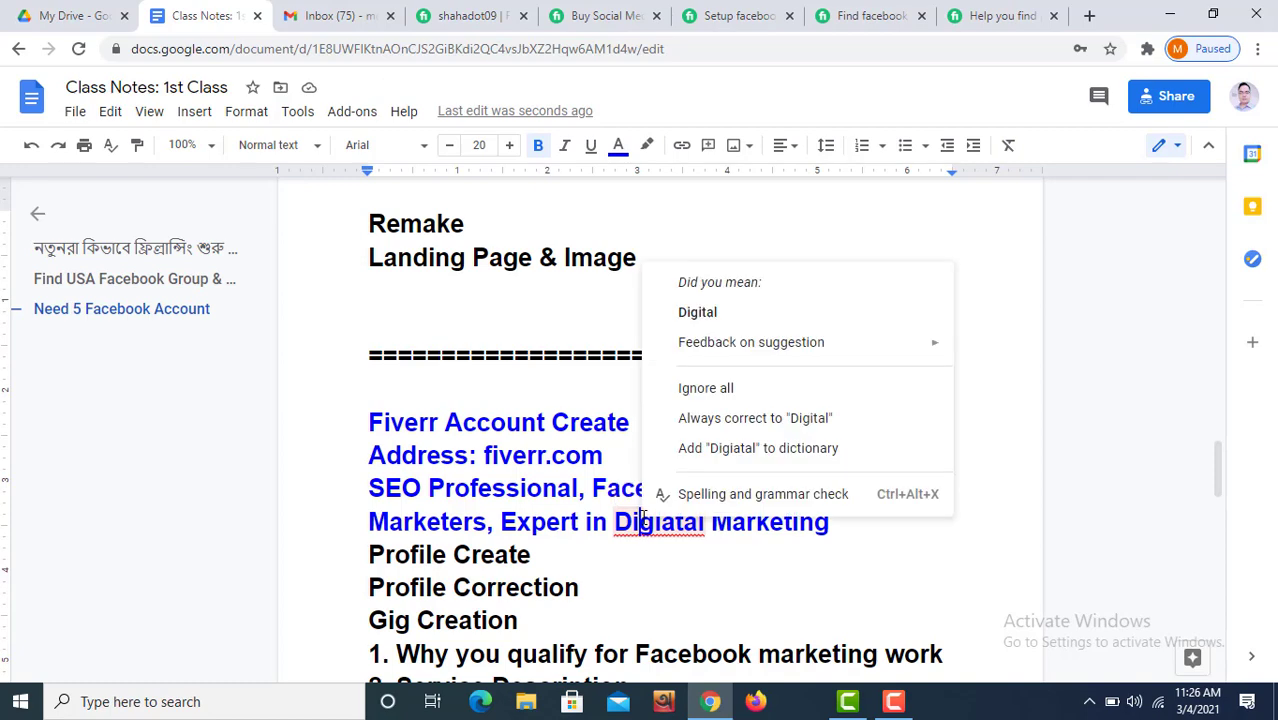
{"action": "left_click", "coordinate": [644, 518]}
{"action": "right_click", "coordinate": [656, 514]}
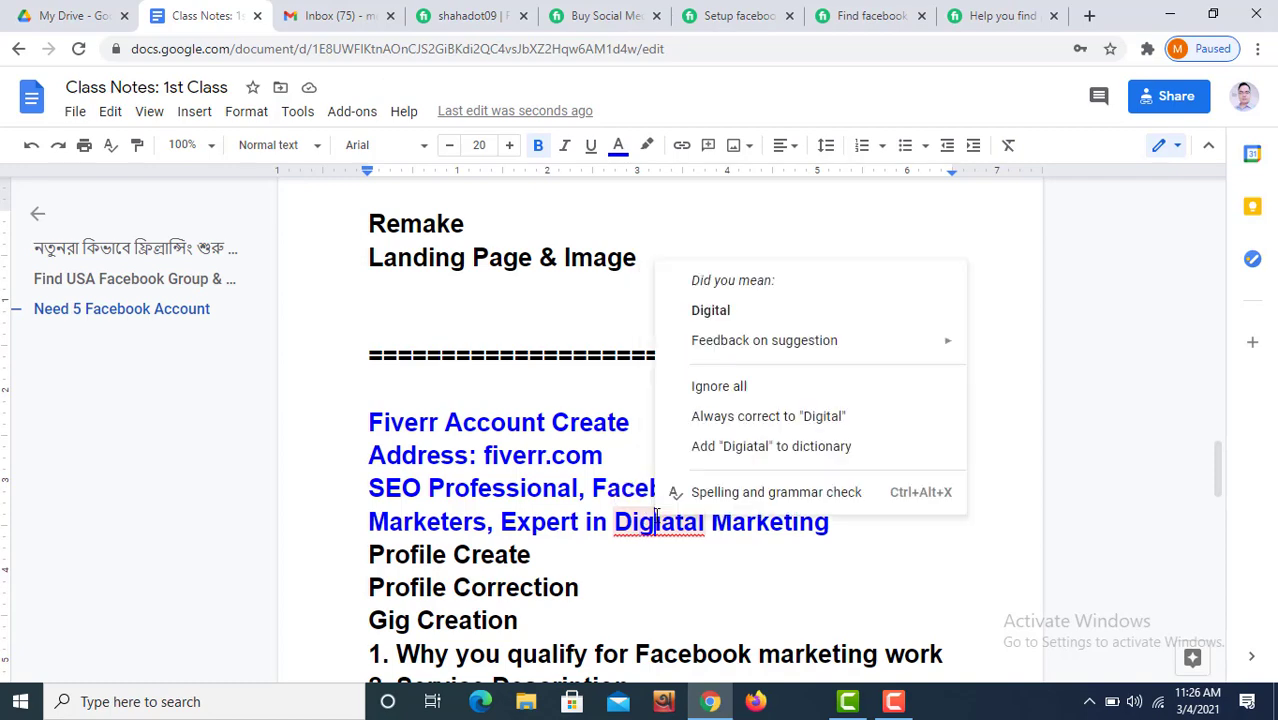
{"action": "left_click", "coordinate": [730, 312]}
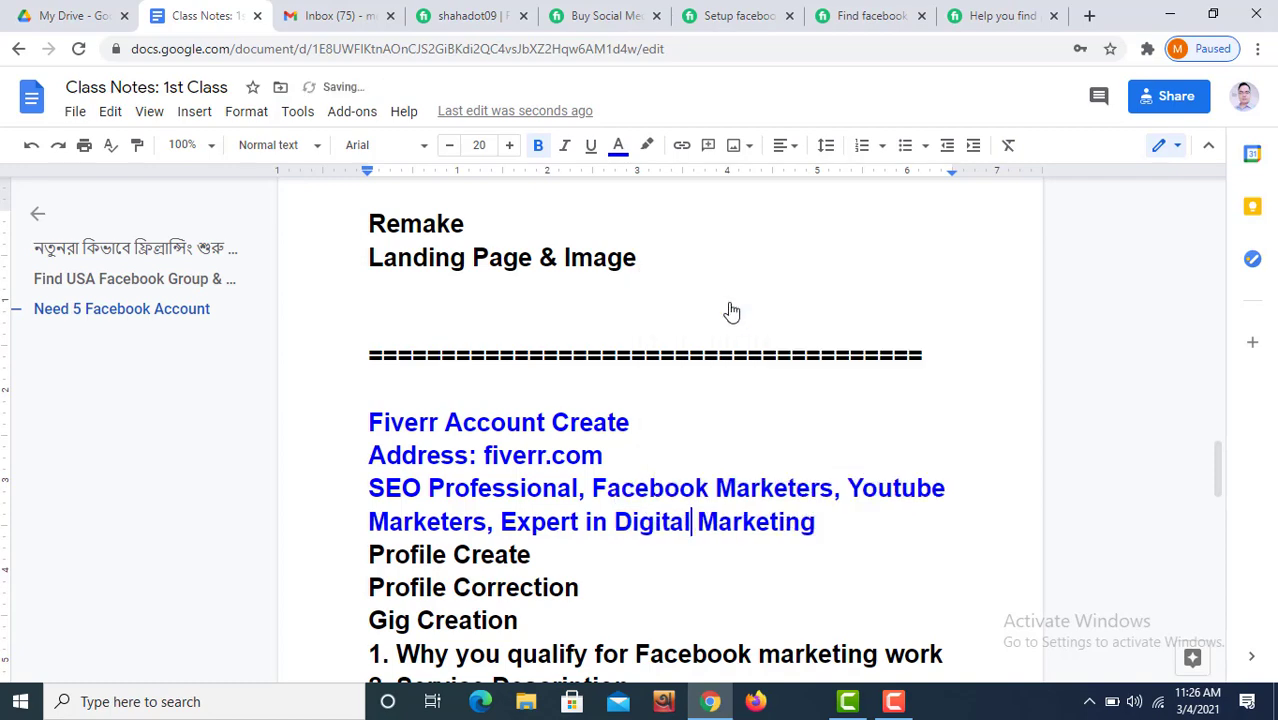
{"action": "left_click", "coordinate": [817, 524]}
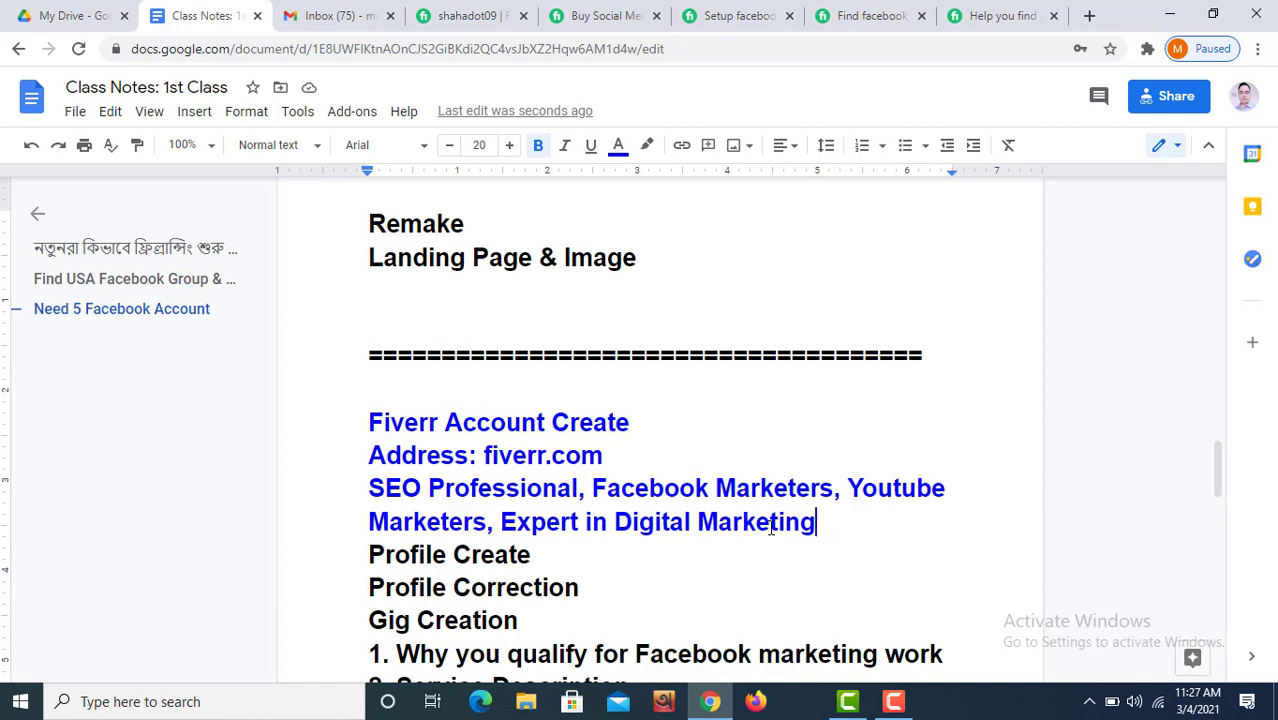
{"action": "type", "text": ","}
{"action": "left_click", "coordinate": [581, 490]}
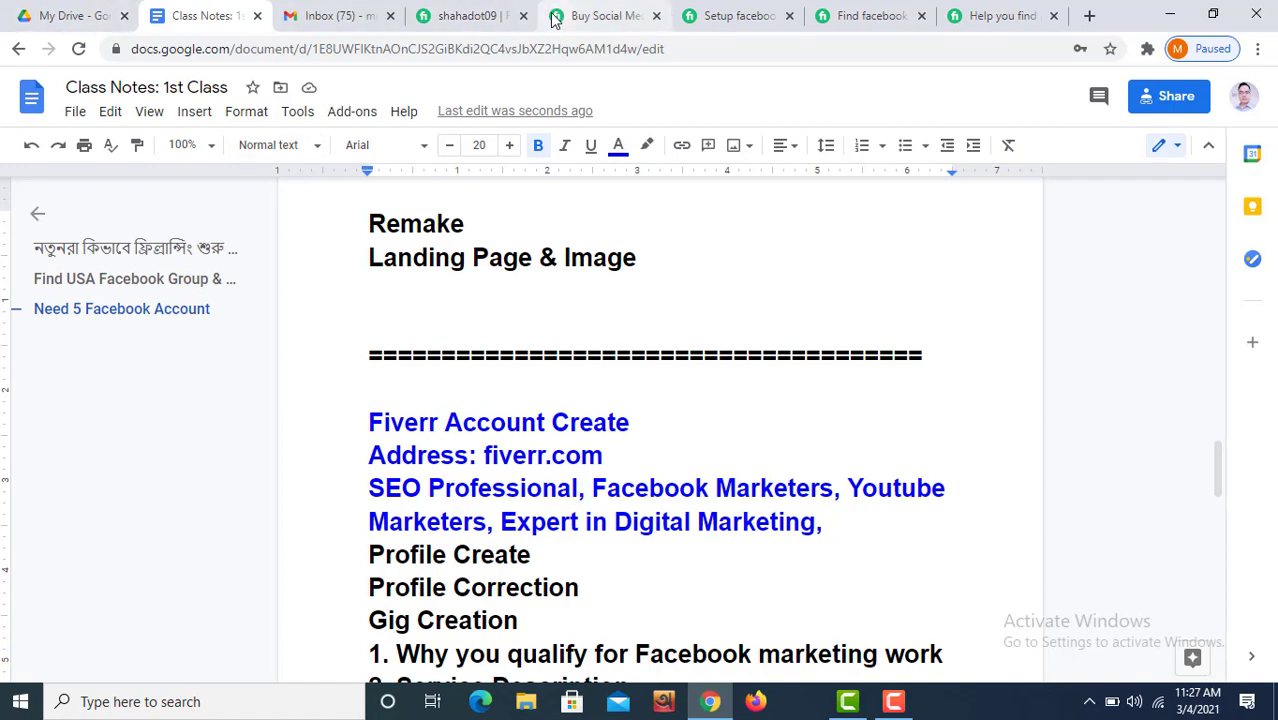
Start the one-line story on the Fiverr profile page with "SEO Professional,", using the suggested spelling correction for the second word
{"action": "left_click", "coordinate": [468, 16]}
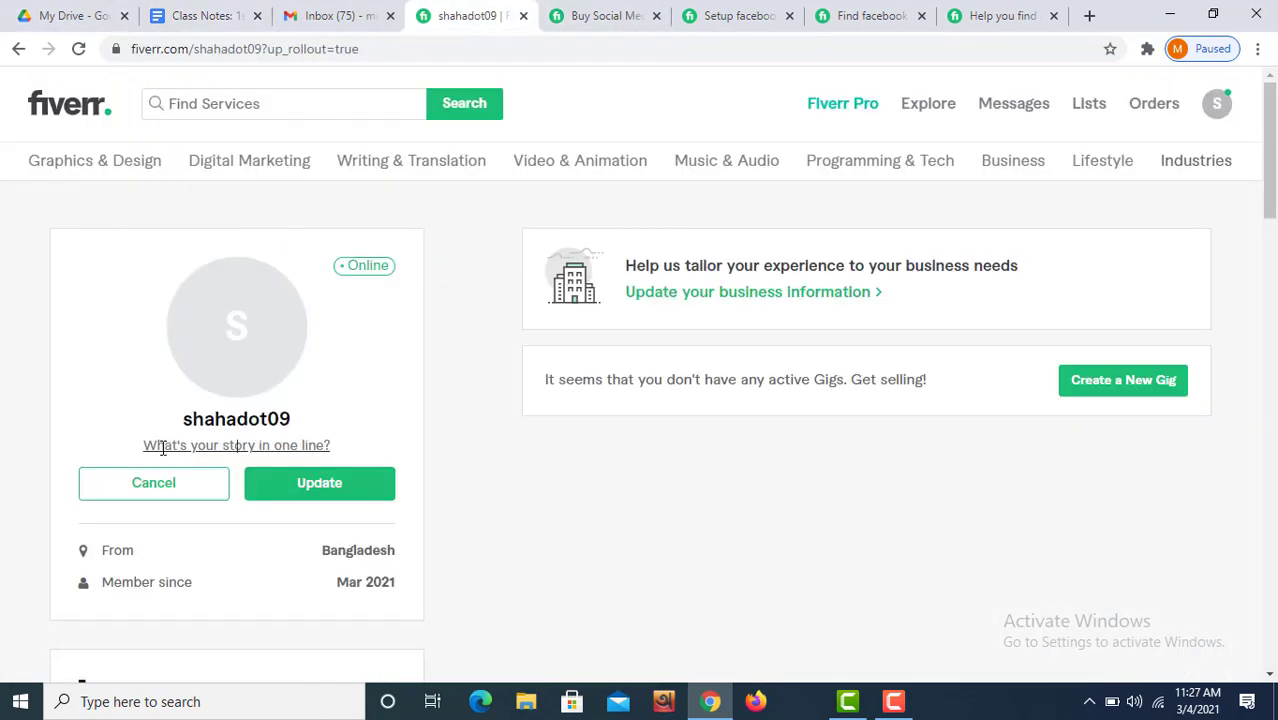
{"action": "type", "text": "SEO"}
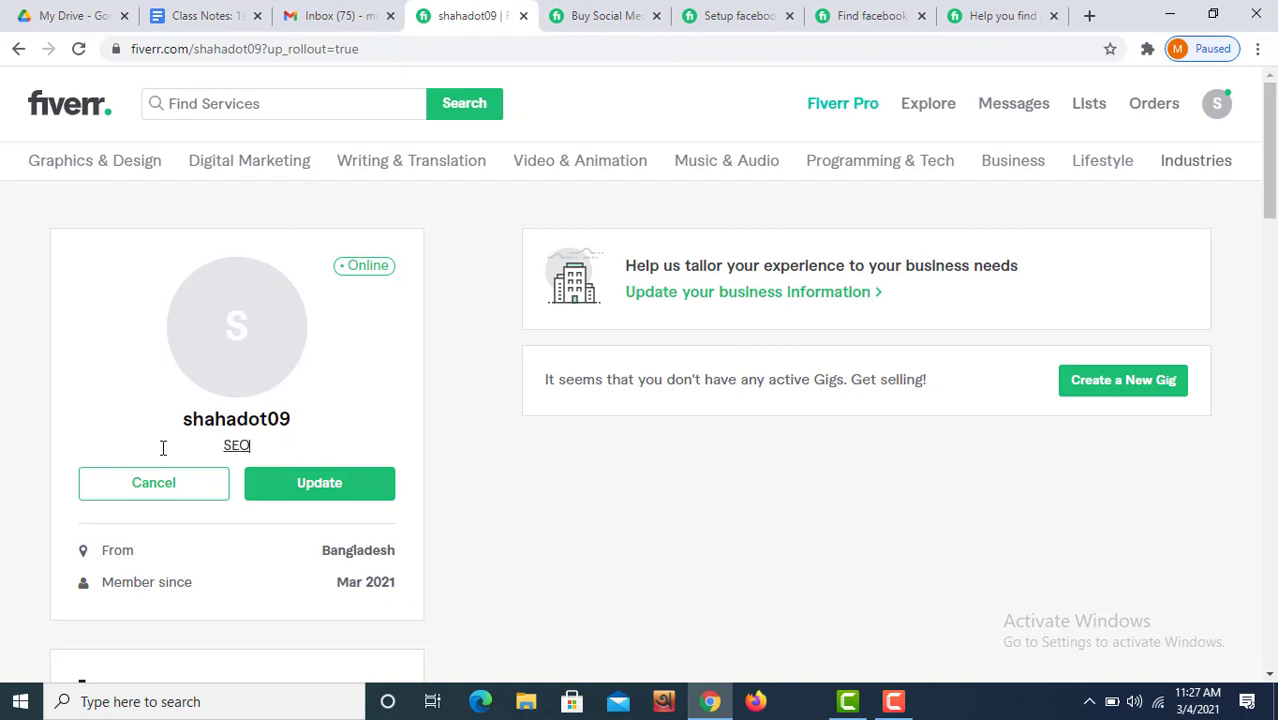
{"action": "type", "text": " Profetiona"}
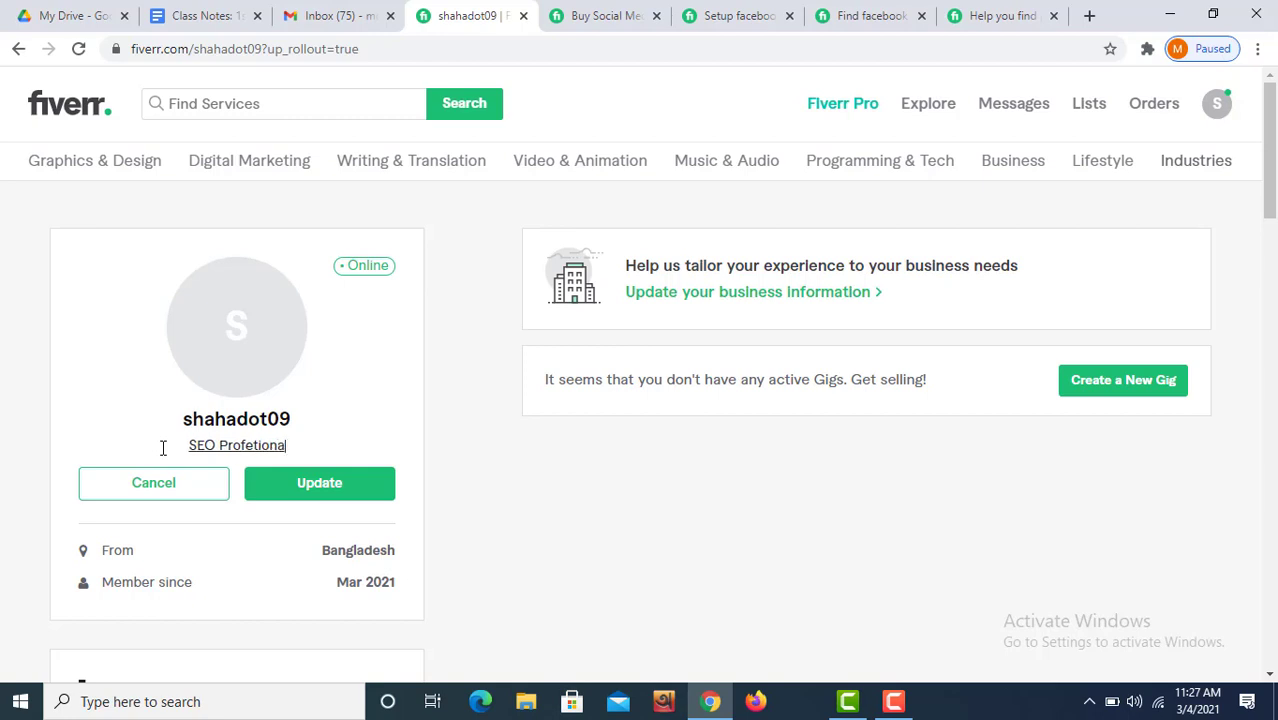
{"action": "type", "text": "l"}
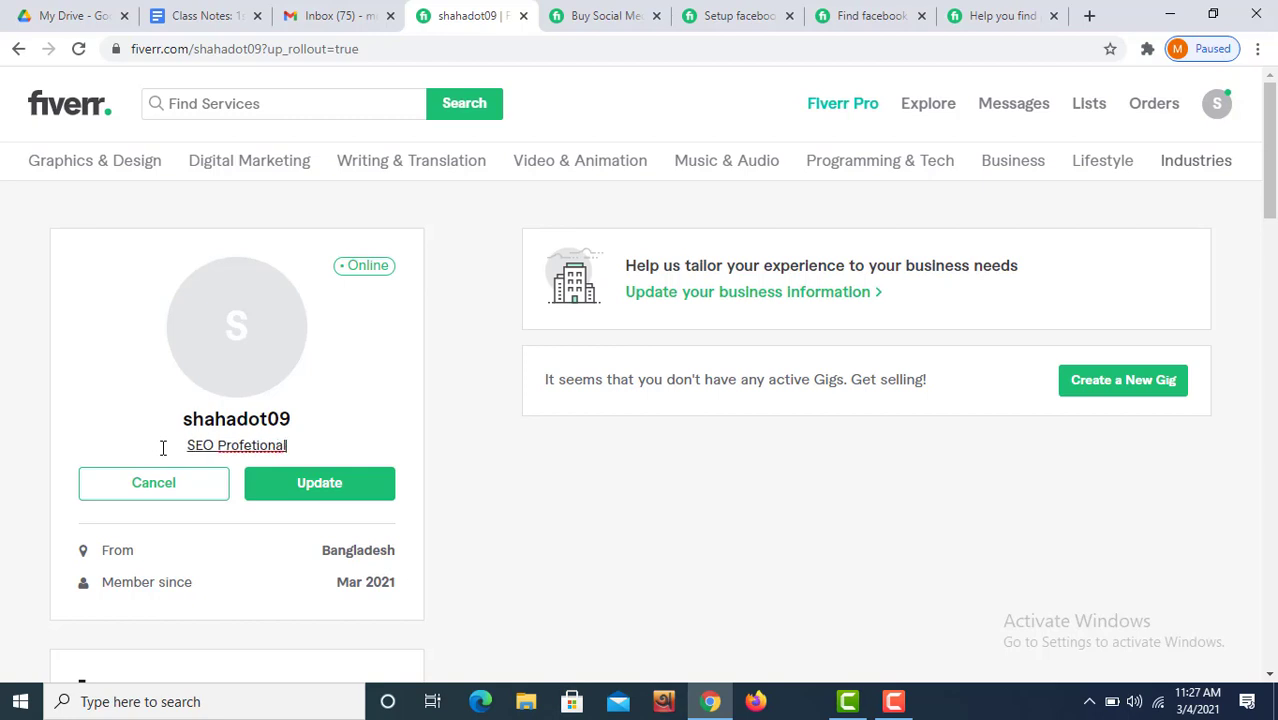
{"action": "right_click", "coordinate": [251, 441]}
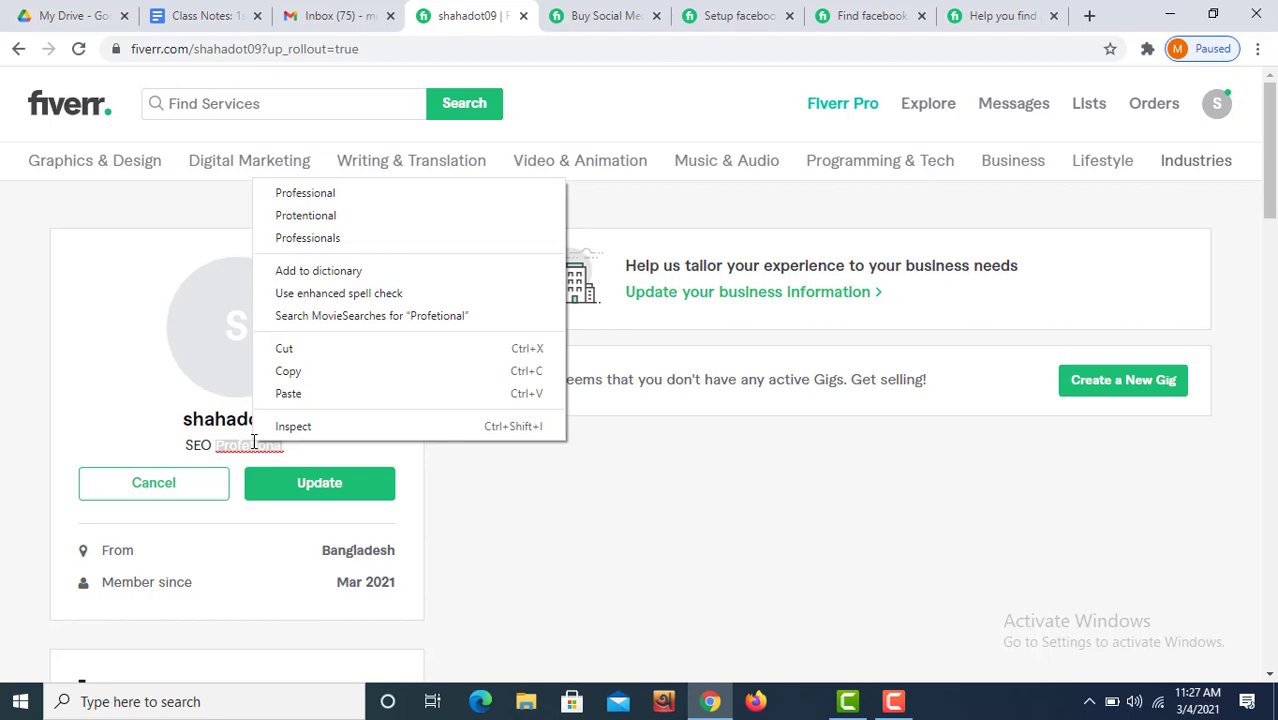
{"action": "left_click", "coordinate": [299, 193]}
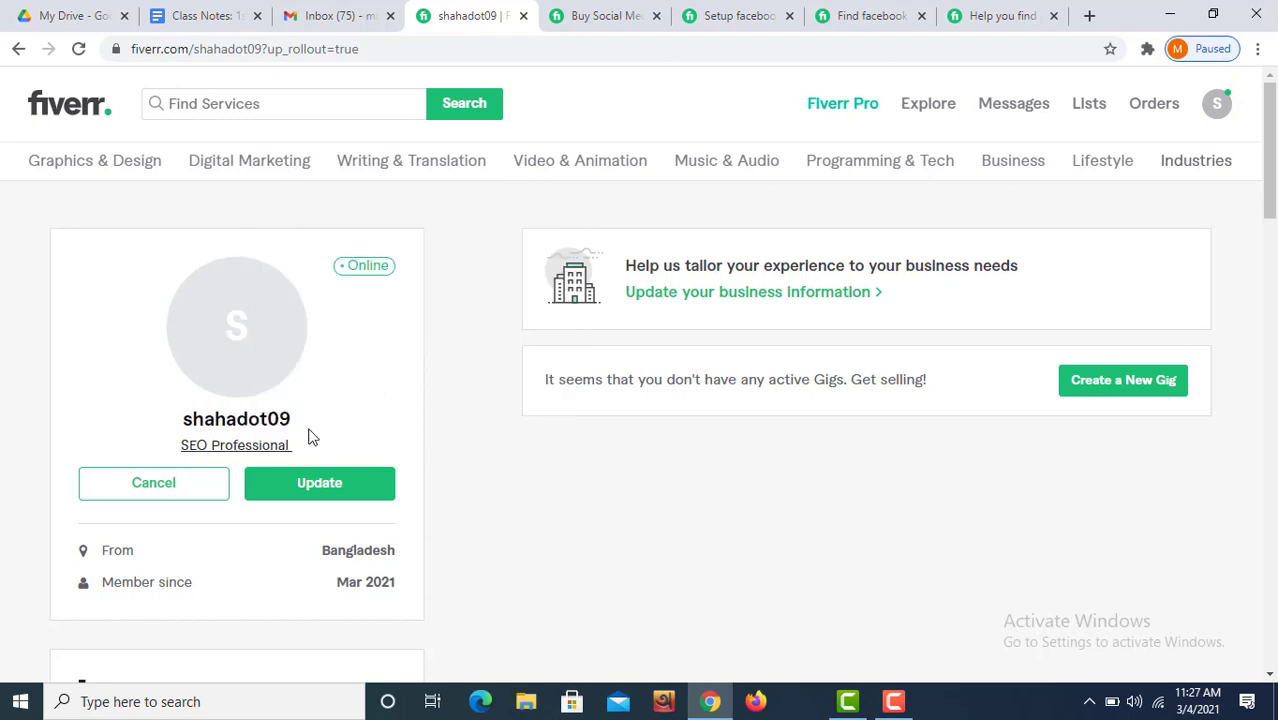
{"action": "type", "text": ", "}
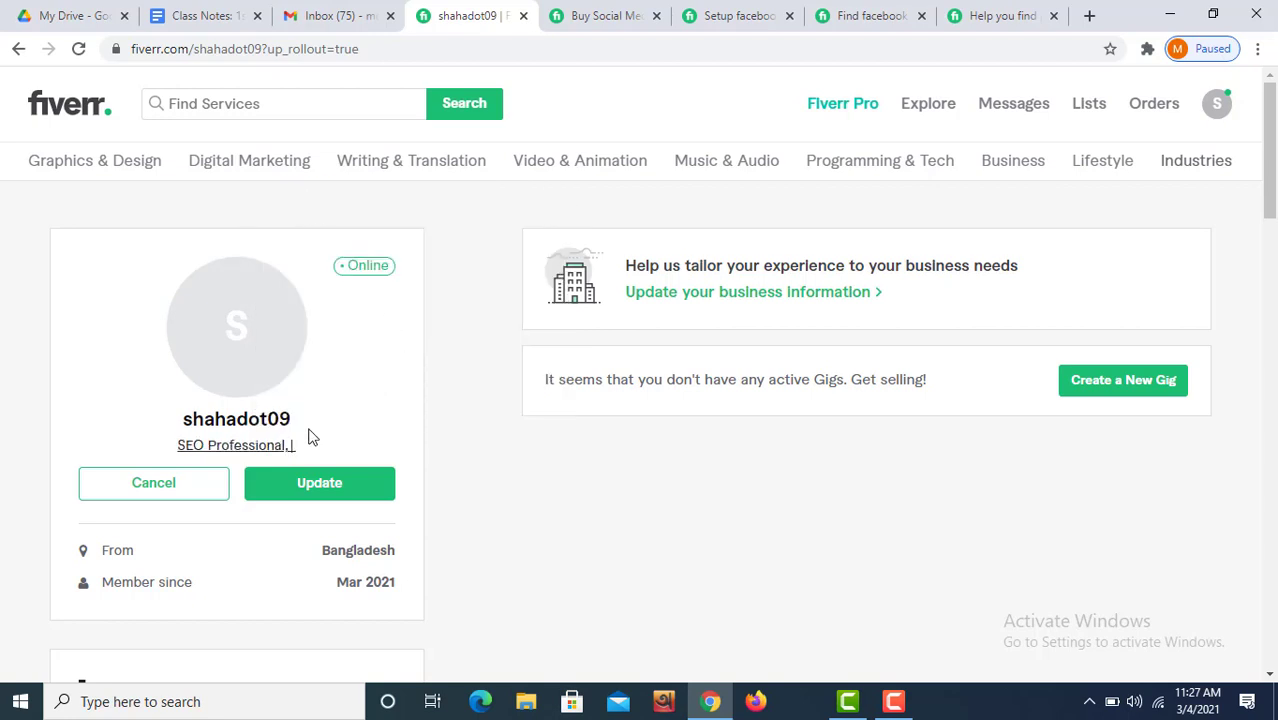
Continue the profile's one-line story with "Expert in Digital Marketing"
{"action": "type", "text": "Ex"}
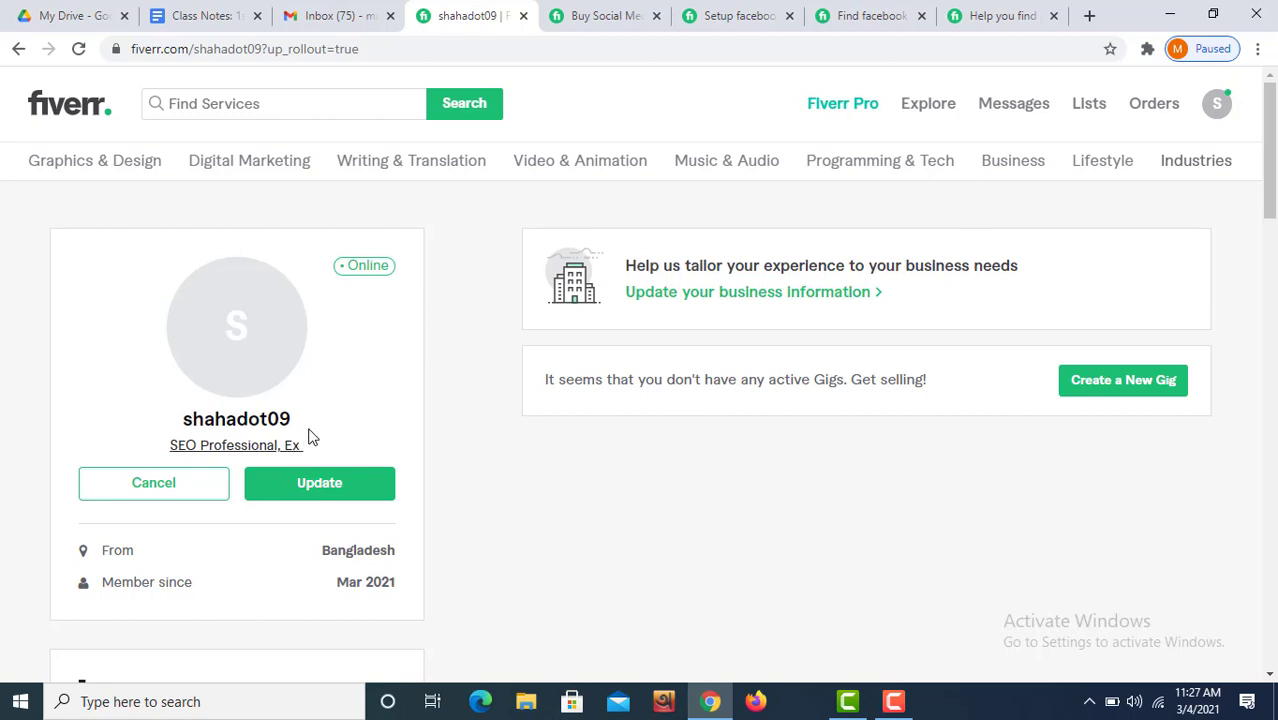
{"action": "type", "text": "pert"}
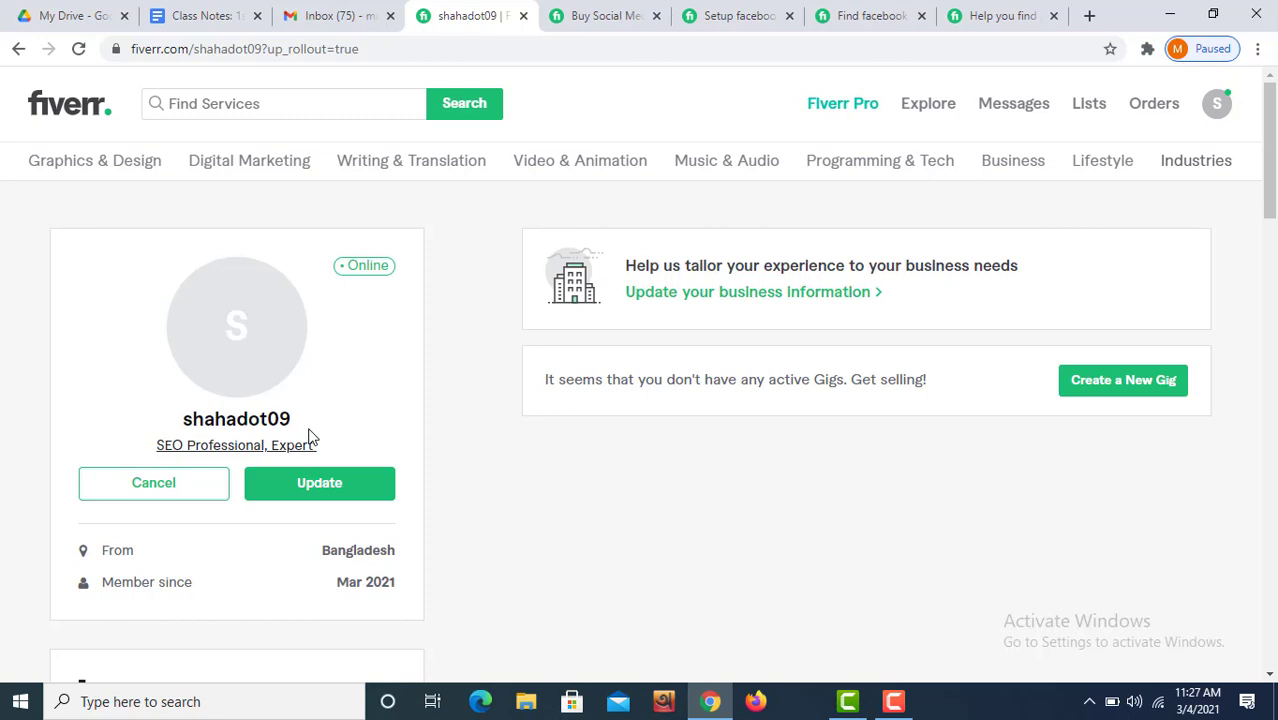
{"action": "type", "text": " in "}
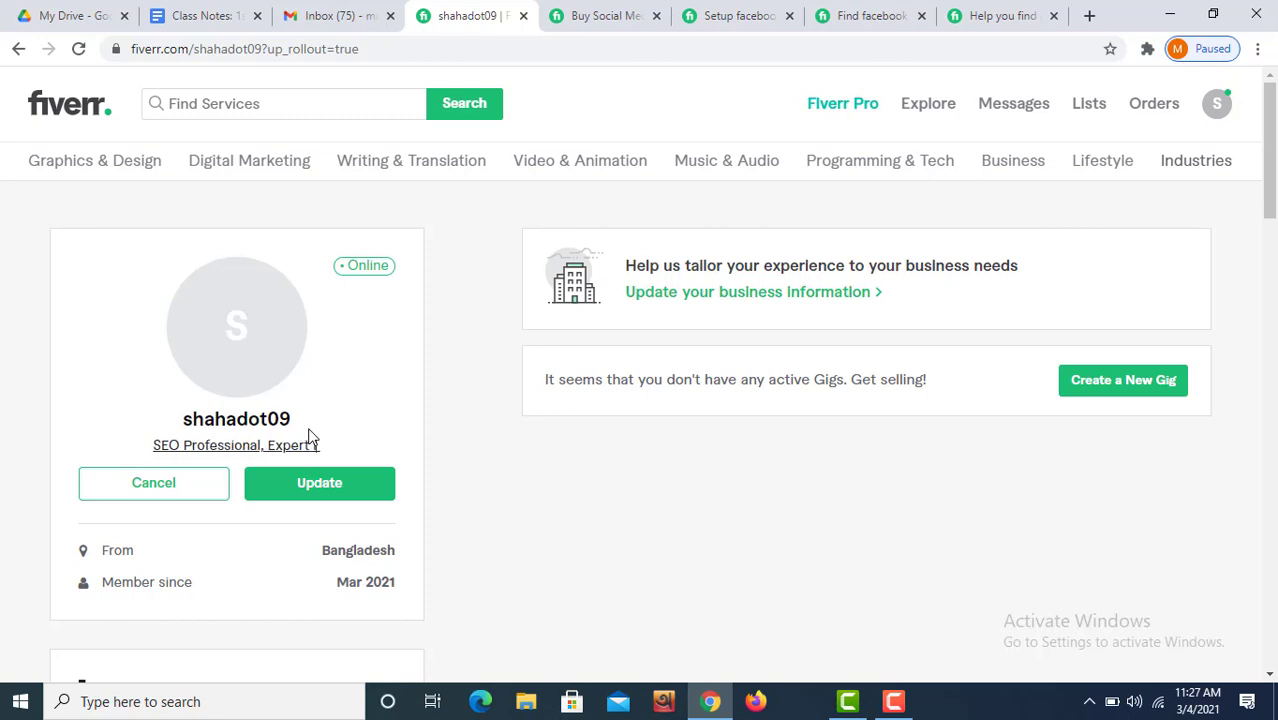
{"action": "type", "text": "D"}
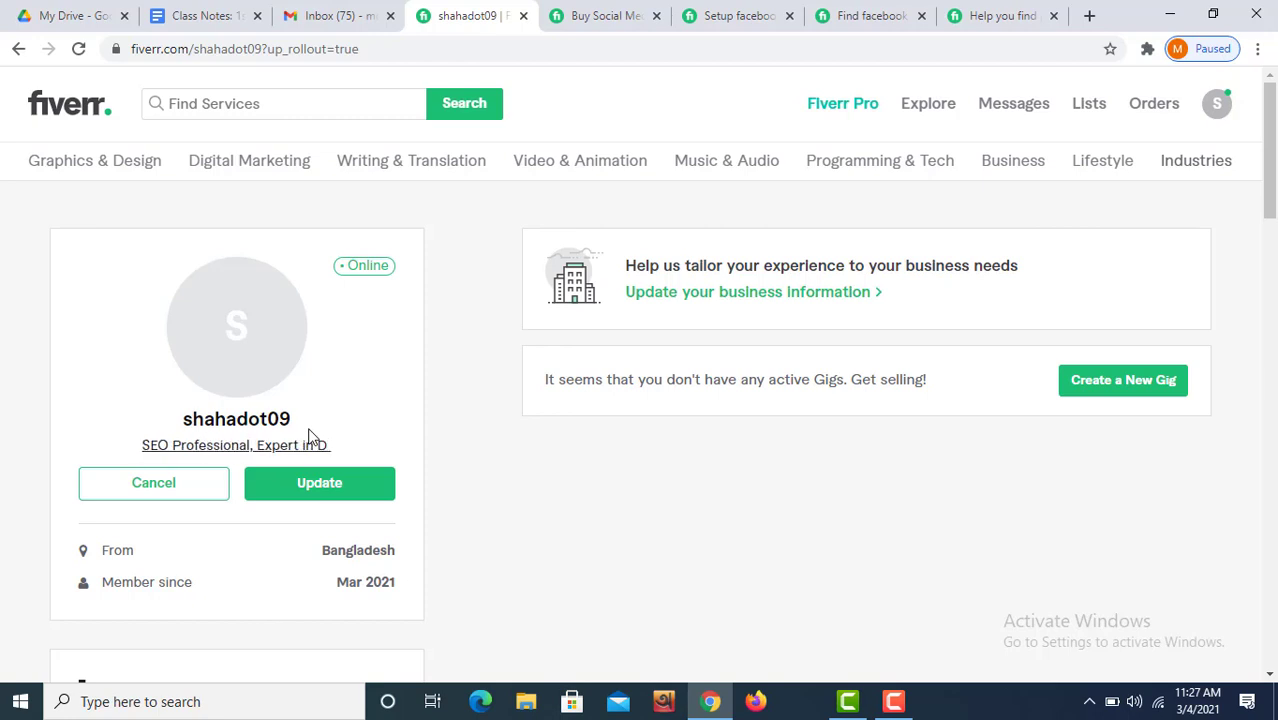
{"action": "type", "text": "Iigita"}
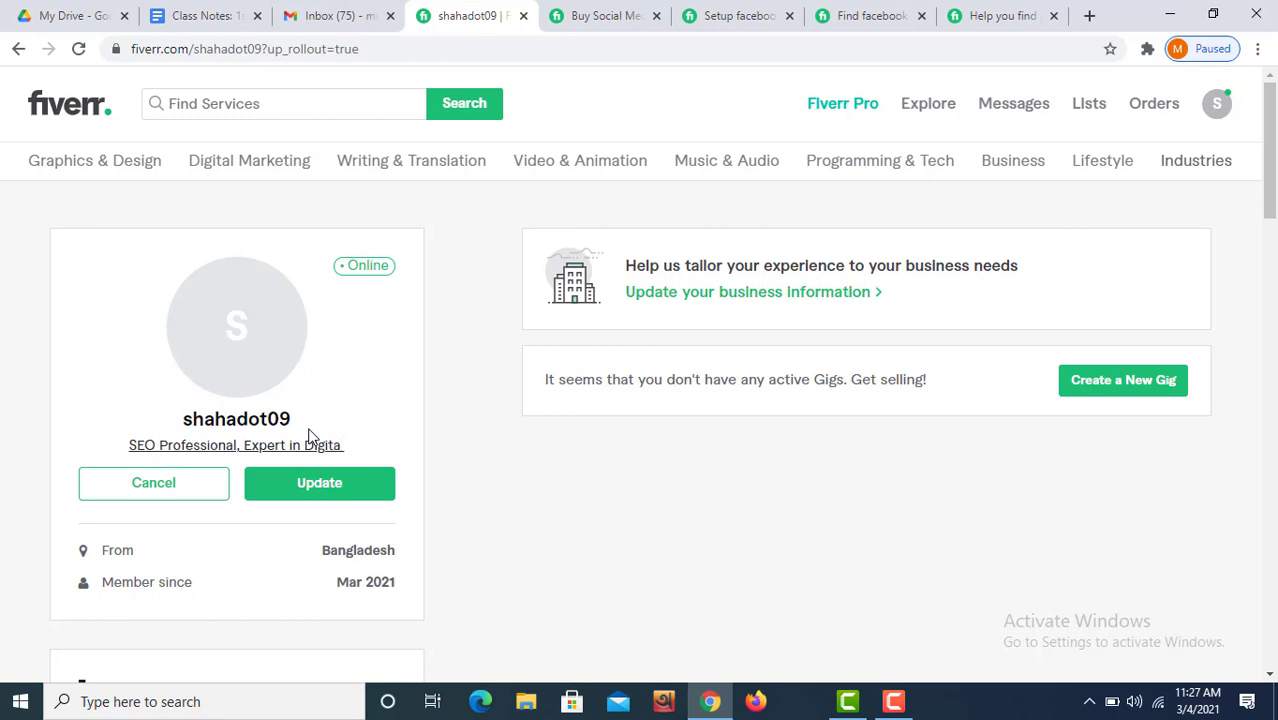
{"action": "type", "text": "l Ma"}
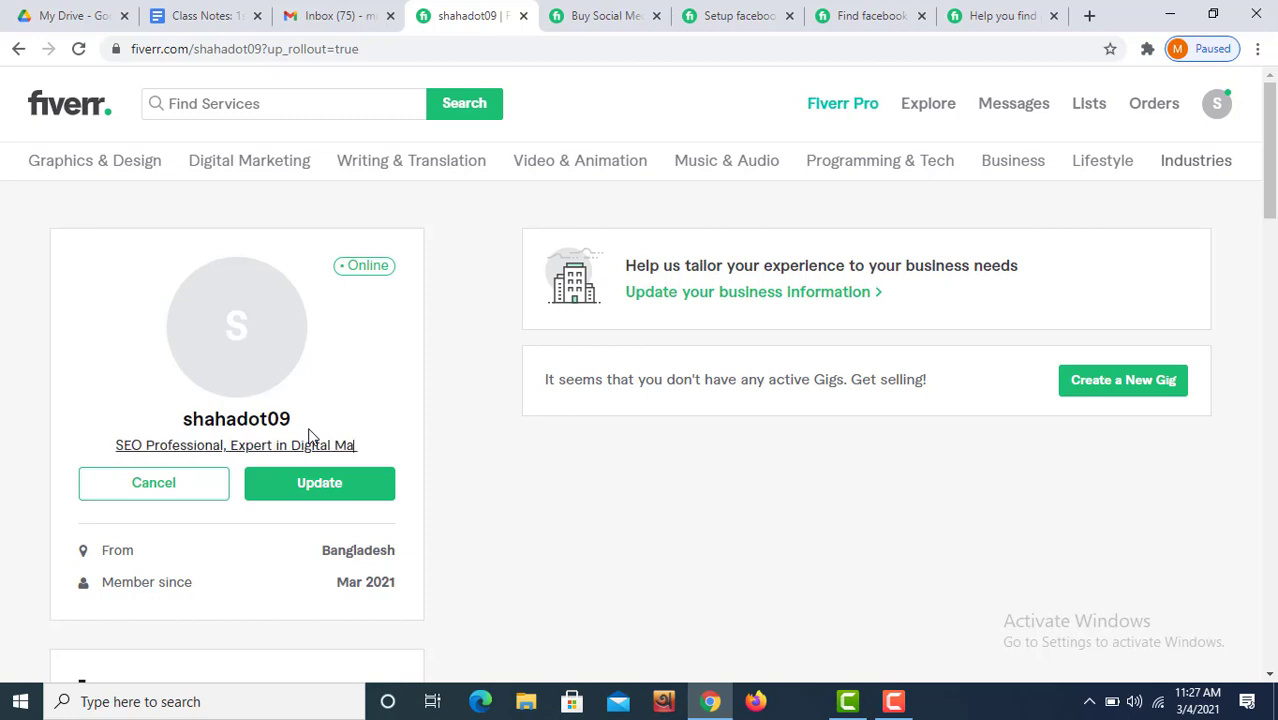
{"action": "type", "text": "rke"}
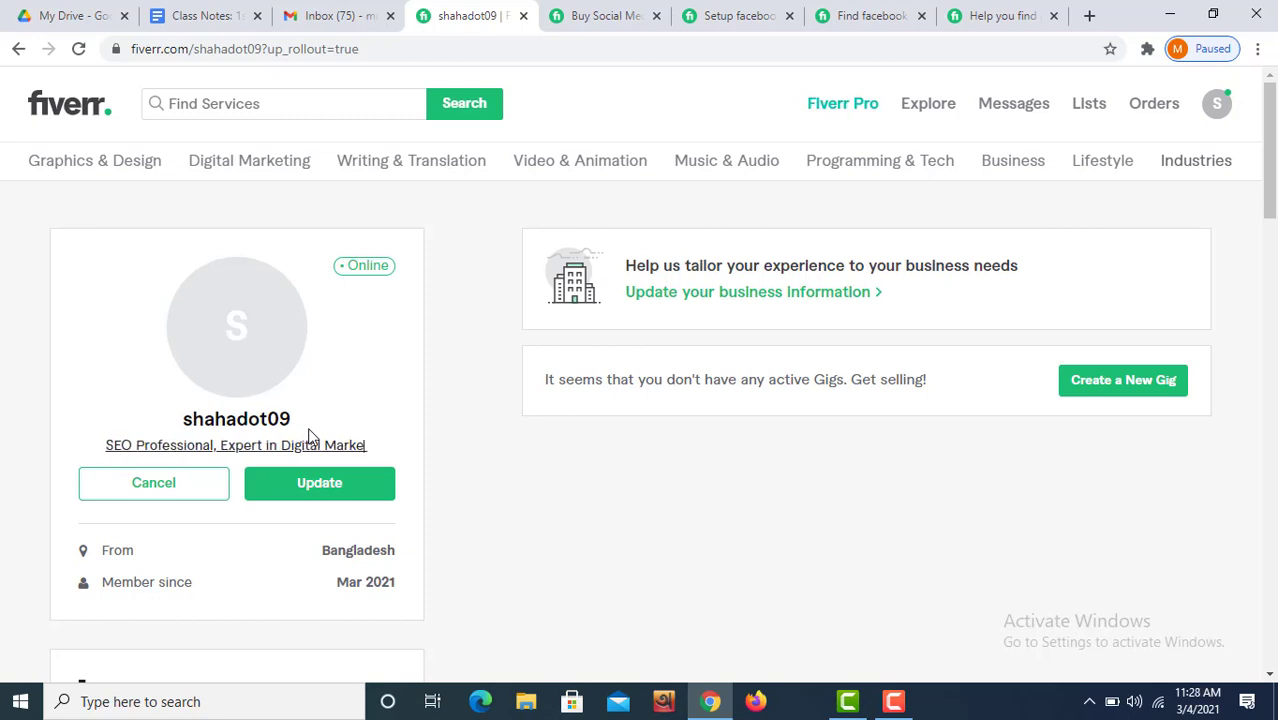
{"action": "type", "text": "ting"}
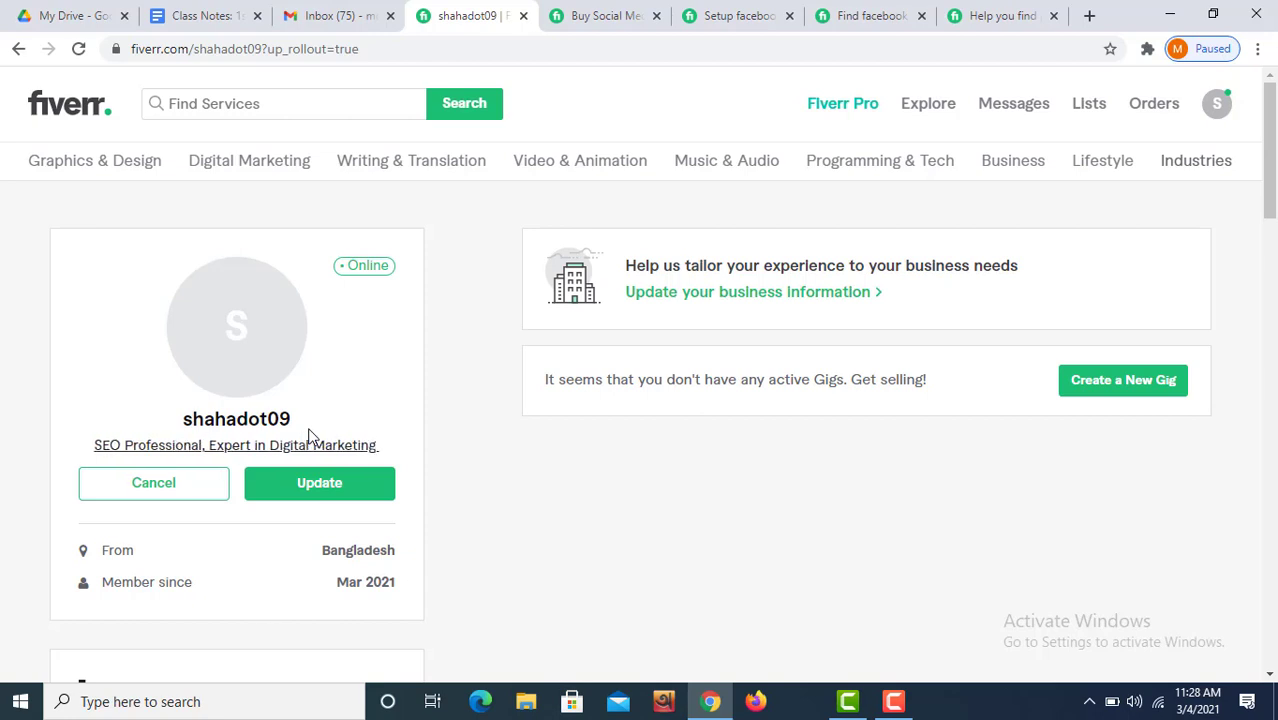
Complete the profile's one-line story with ", Facebook Marketers", save it and look over the profile page
{"action": "type", "text": ", "}
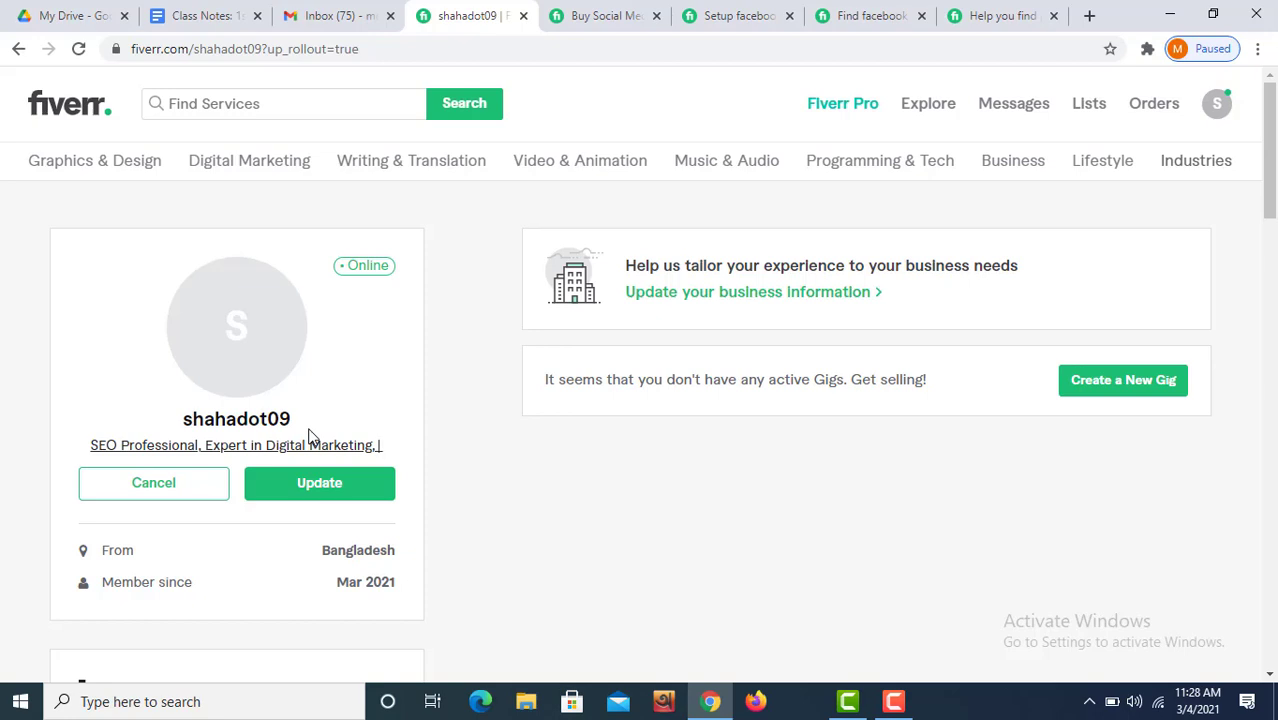
{"action": "type", "text": "Fa"}
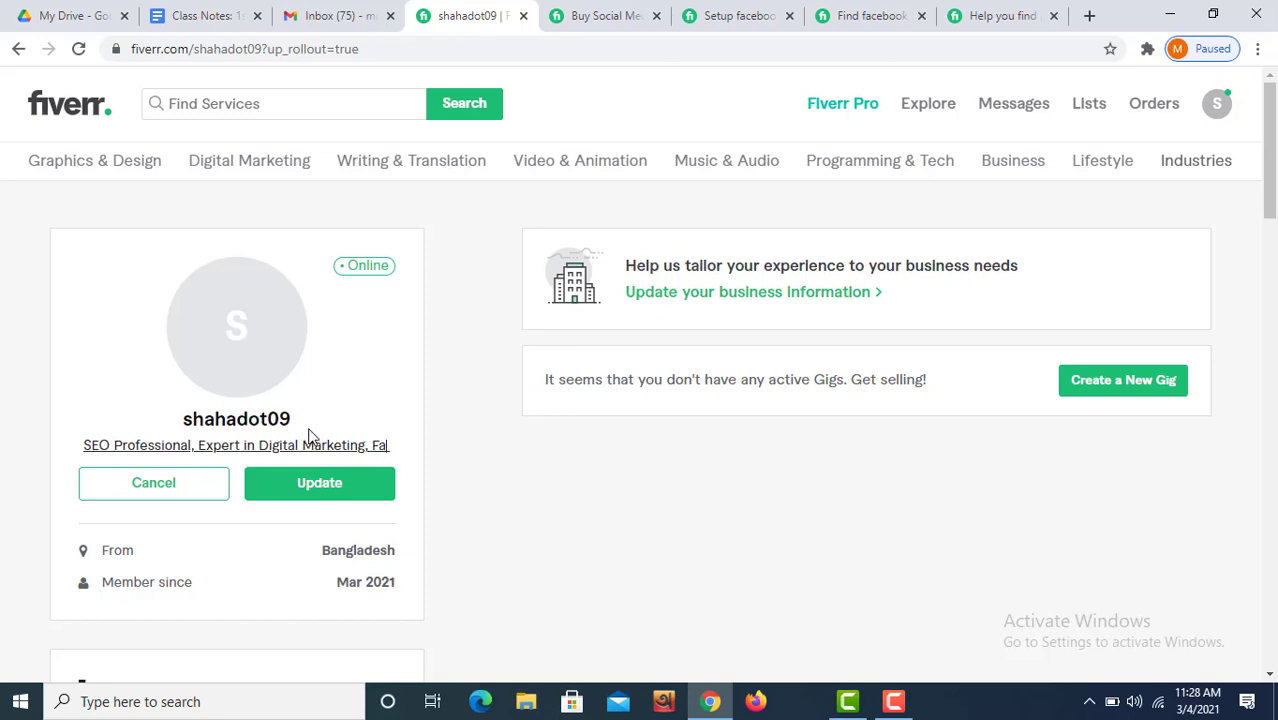
{"action": "type", "text": "ceb"}
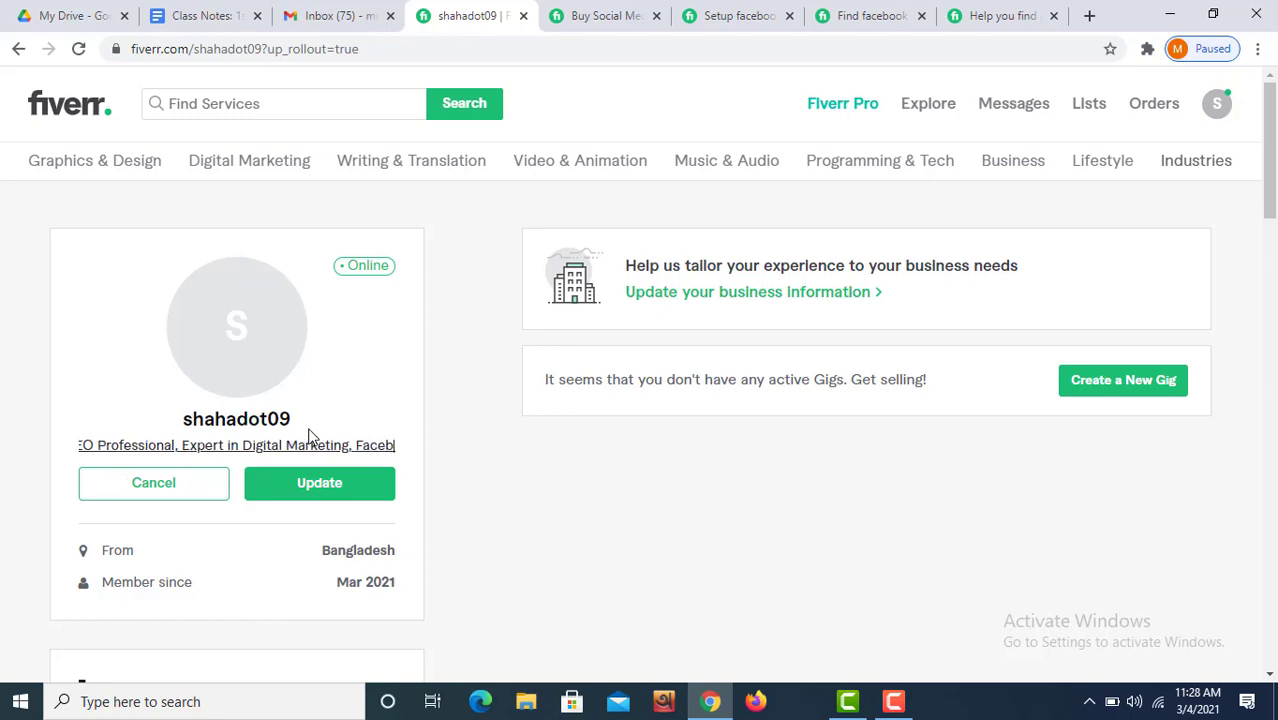
{"action": "type", "text": "ook Ma"}
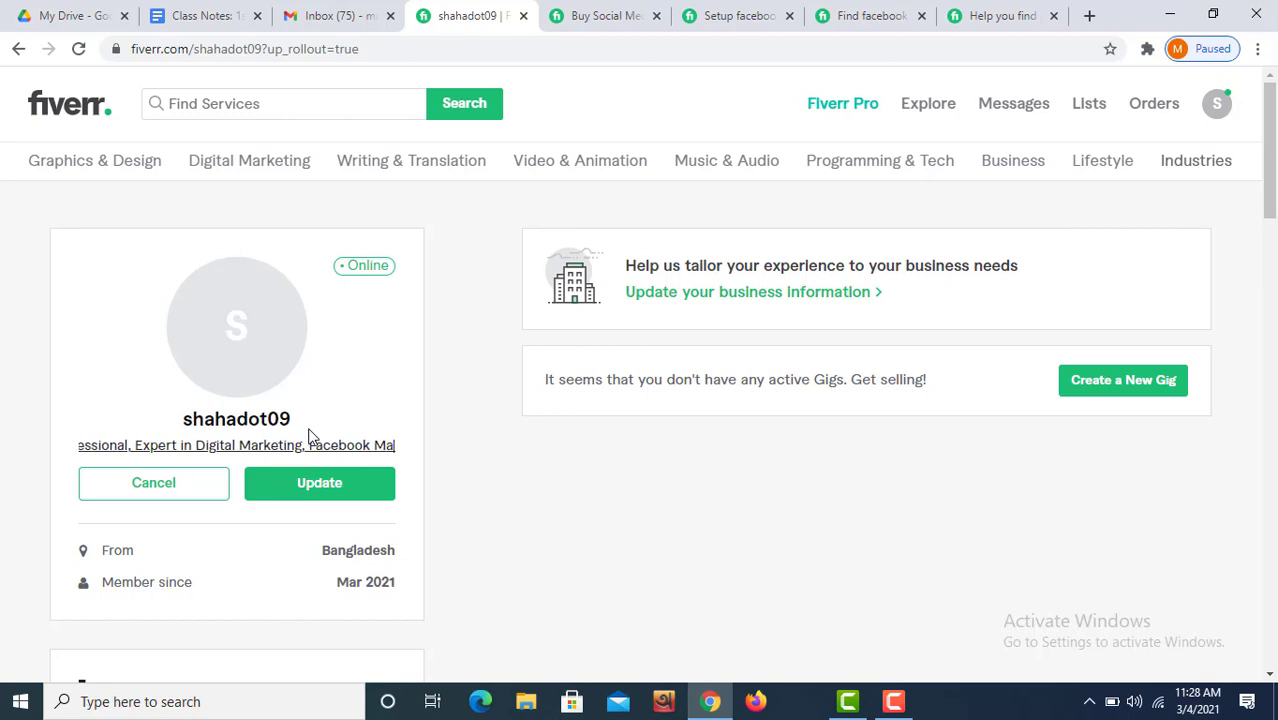
{"action": "type", "text": "rk"}
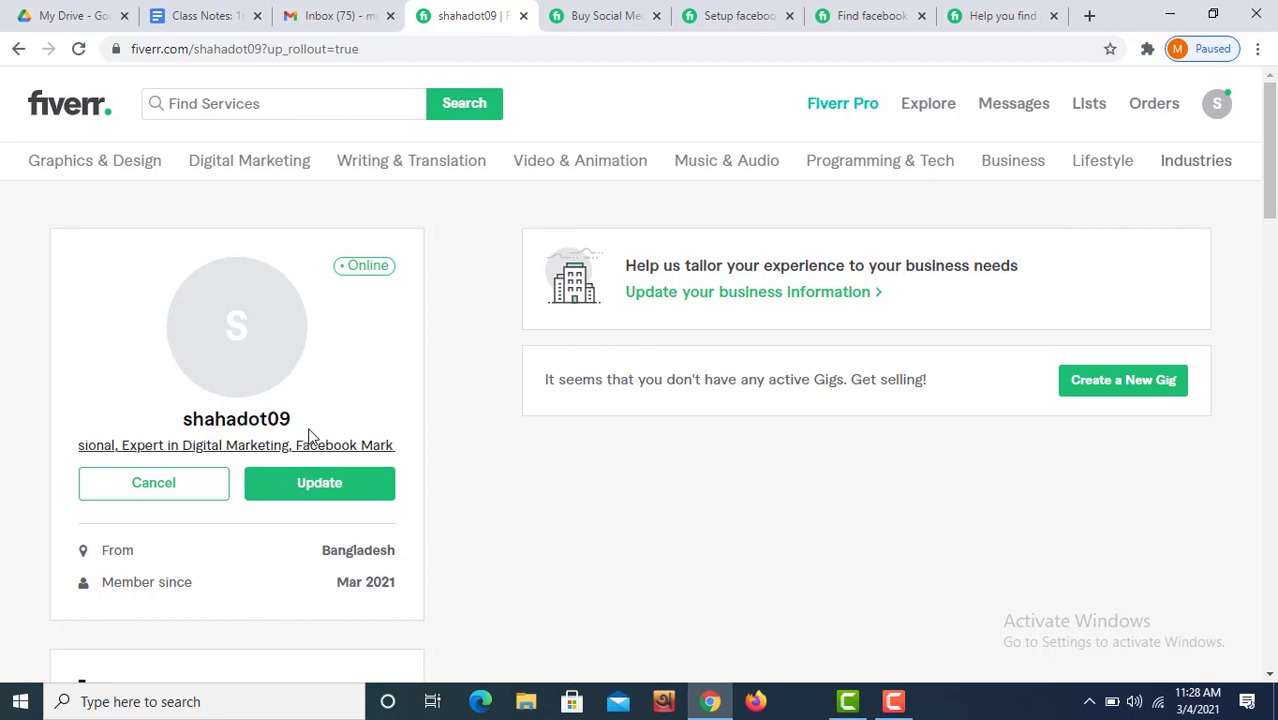
{"action": "type", "text": "eters"}
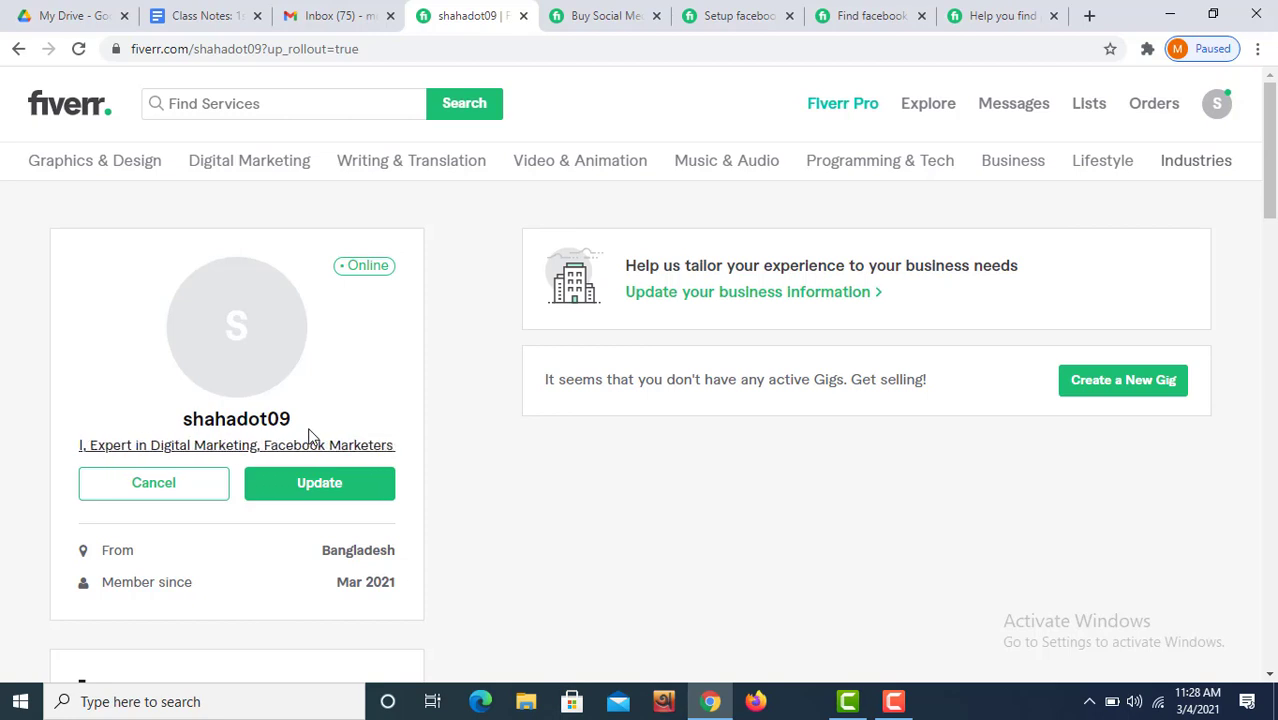
{"action": "left_click", "coordinate": [320, 485]}
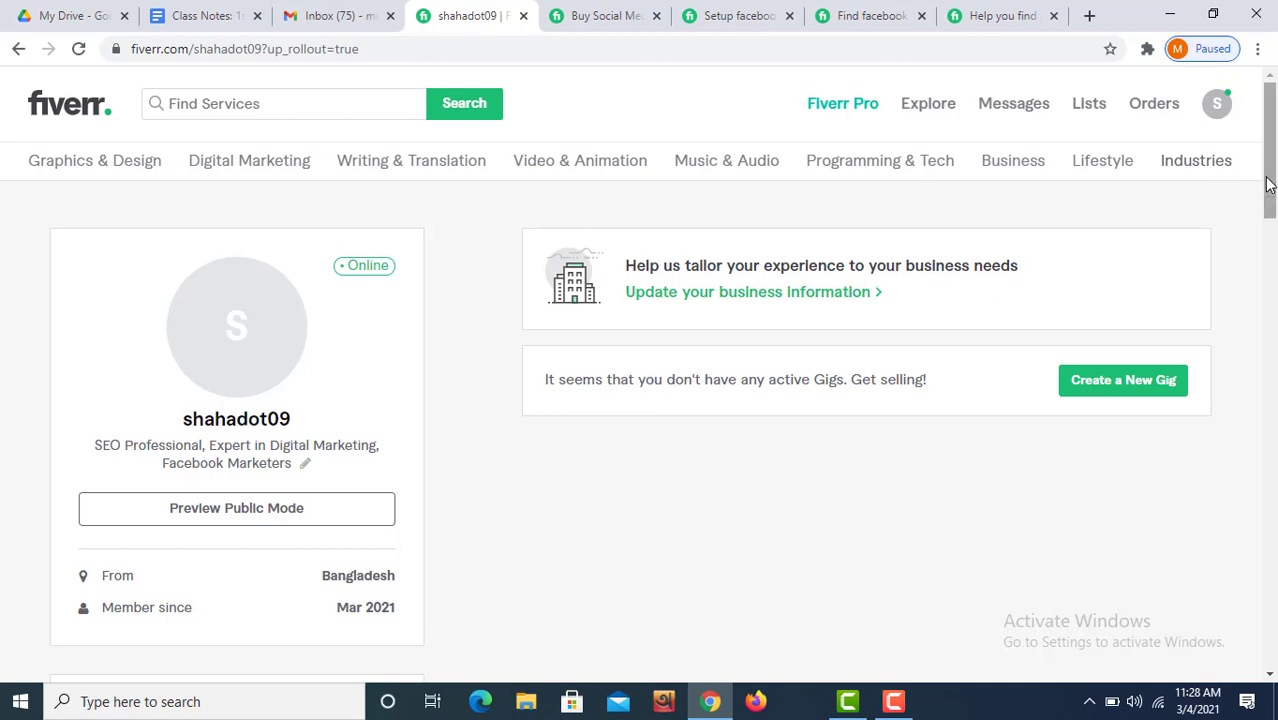
{"action": "left_click_drag", "start_coordinate": [1266, 185], "coordinate": [1262, 238]}
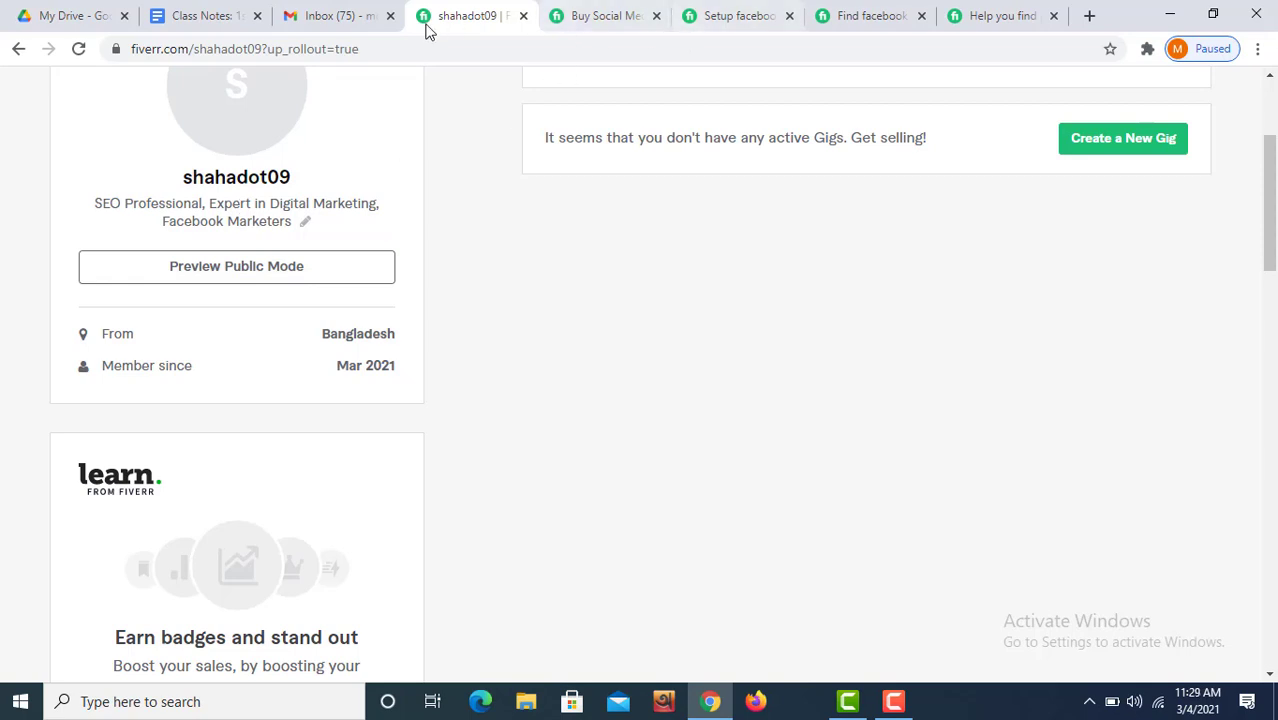
Extend the tagline in the class notes with "Expert in Web Development,", using the suggested spelling correction for the last words
{"action": "left_click", "coordinate": [222, 17]}
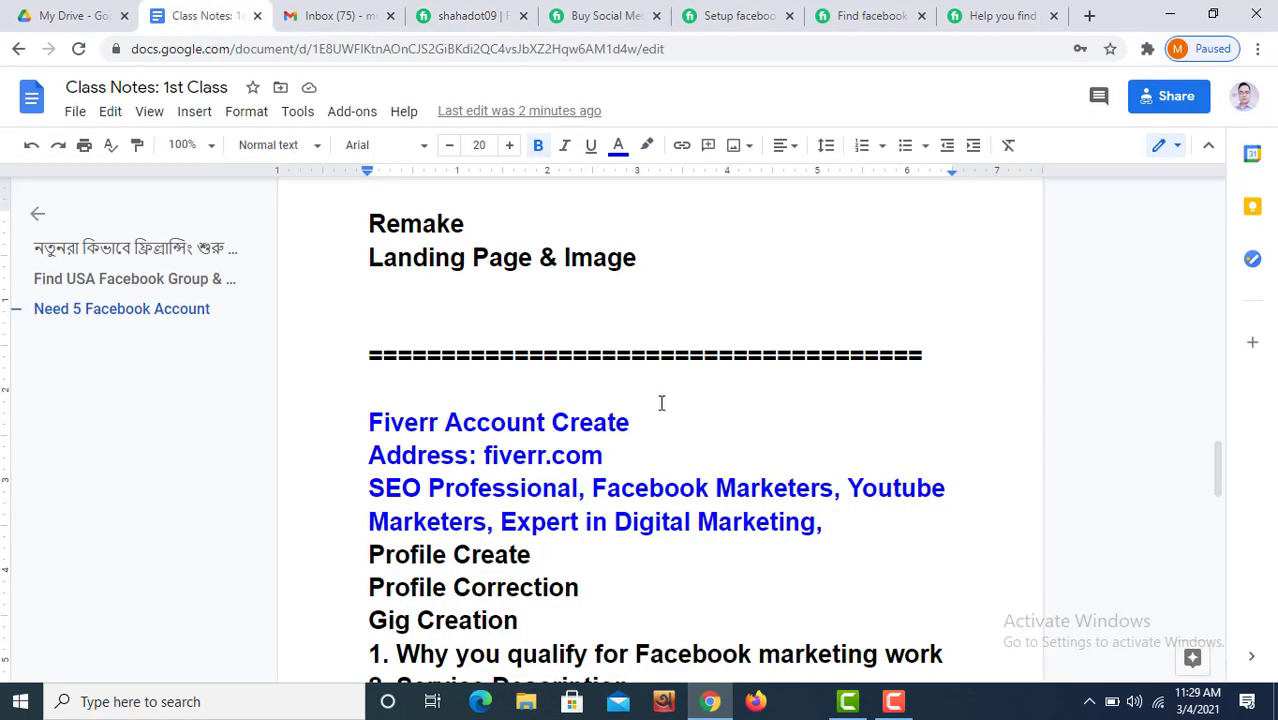
{"action": "left_click", "coordinate": [836, 518]}
{"action": "type", "text": "Exper"}
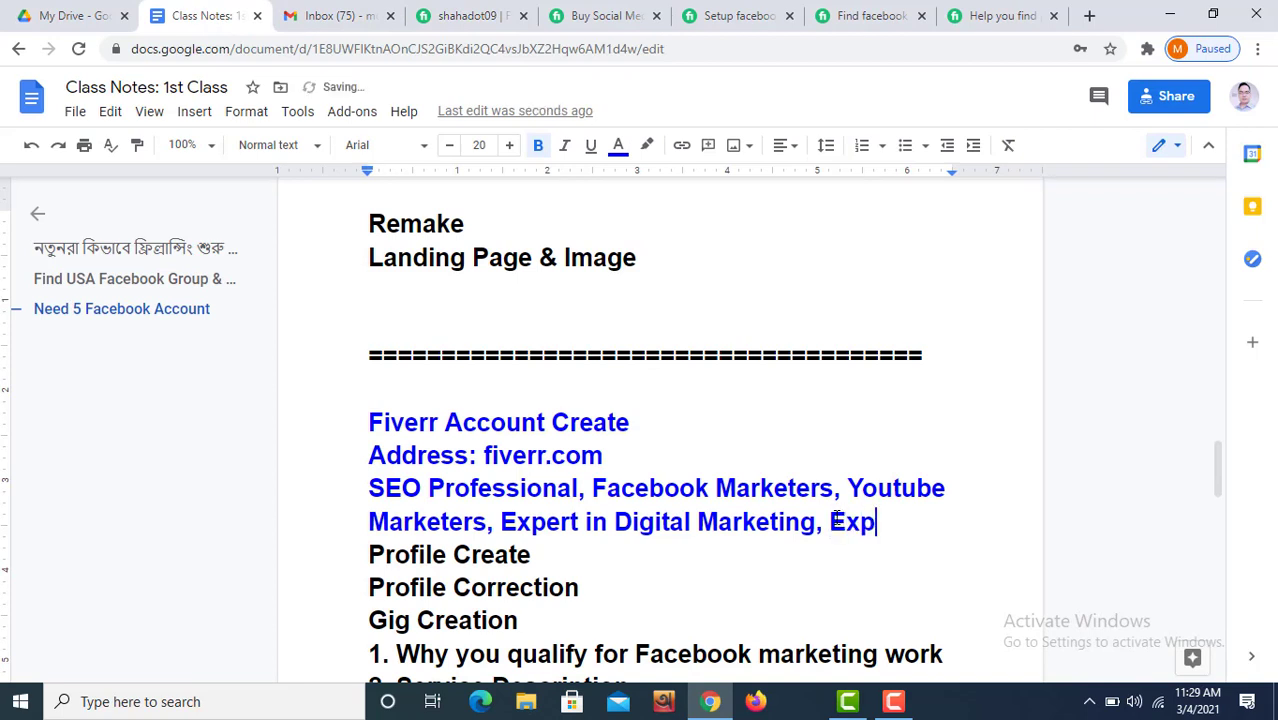
{"action": "type", "text": "t in "}
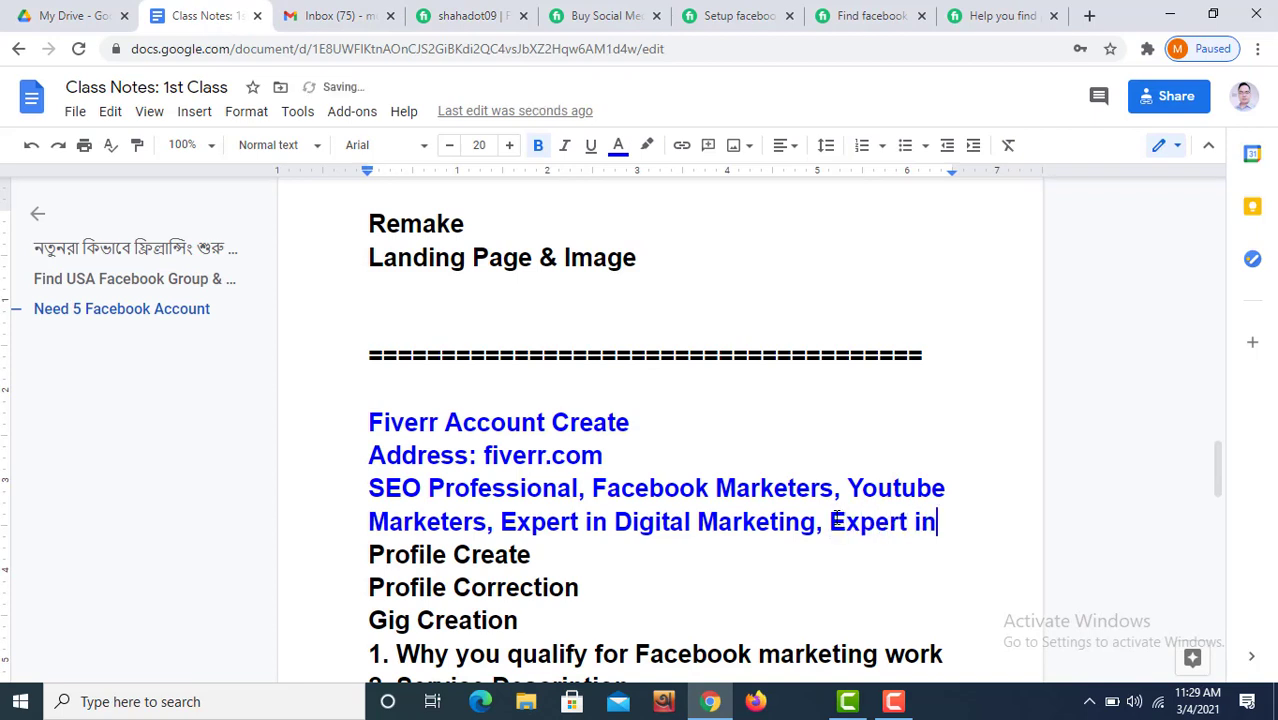
{"action": "type", "text": "We"}
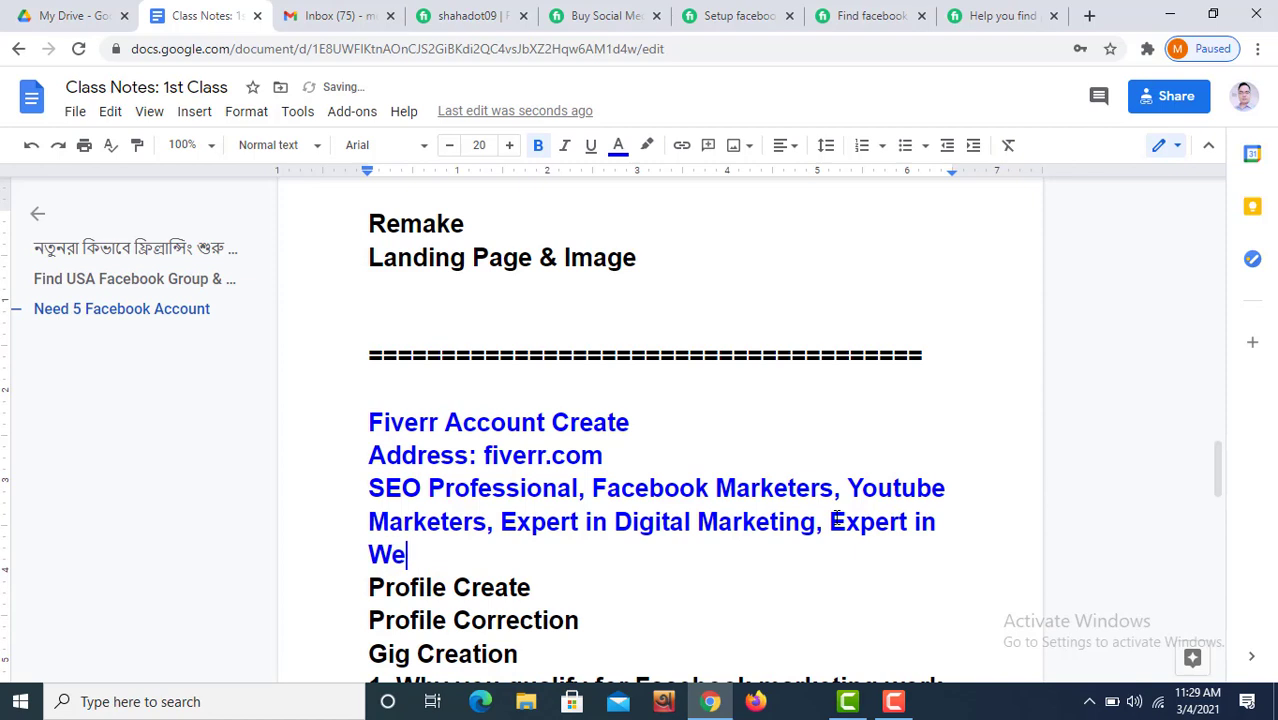
{"action": "type", "text": "bdev"}
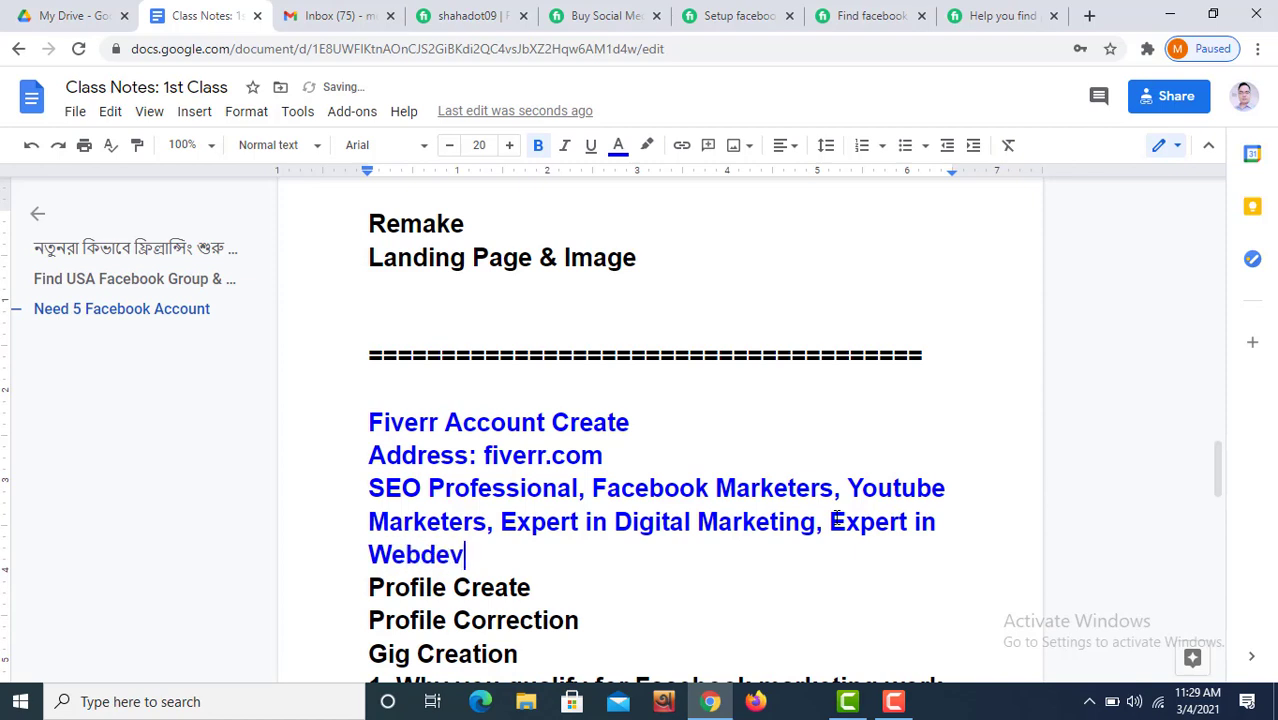
{"action": "type", "text": "elopm"}
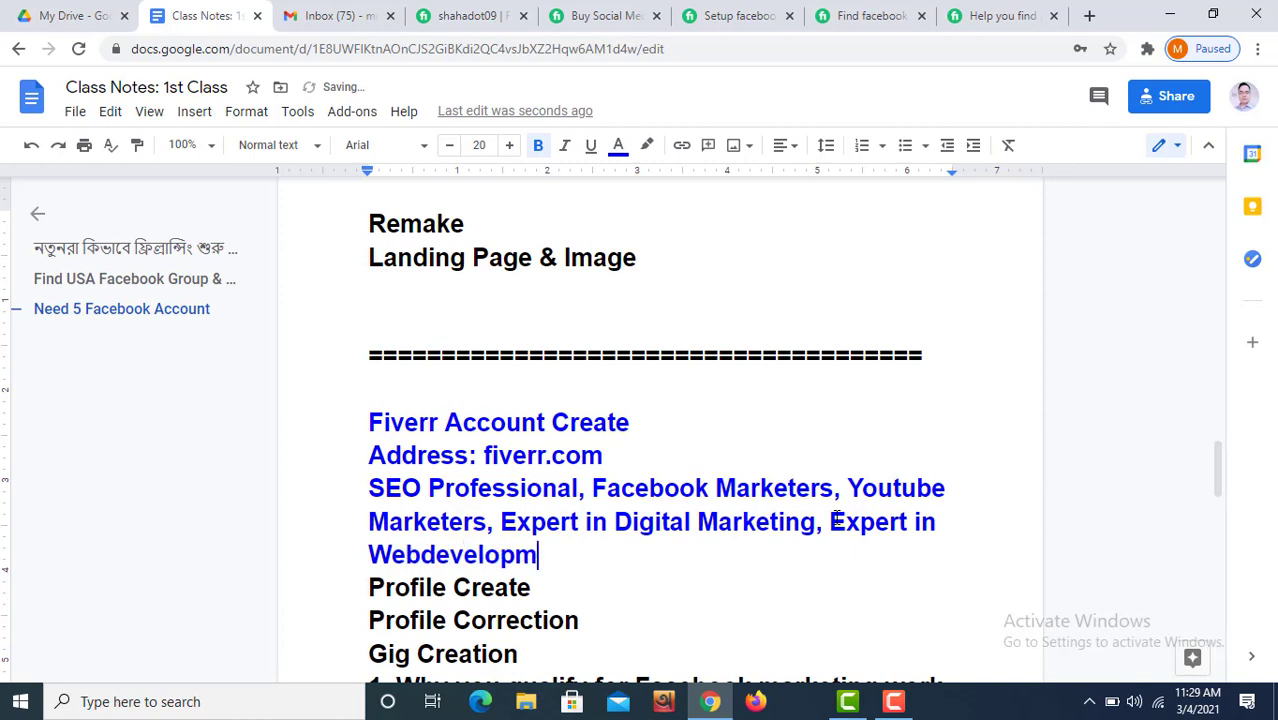
{"action": "type", "text": "ent,"}
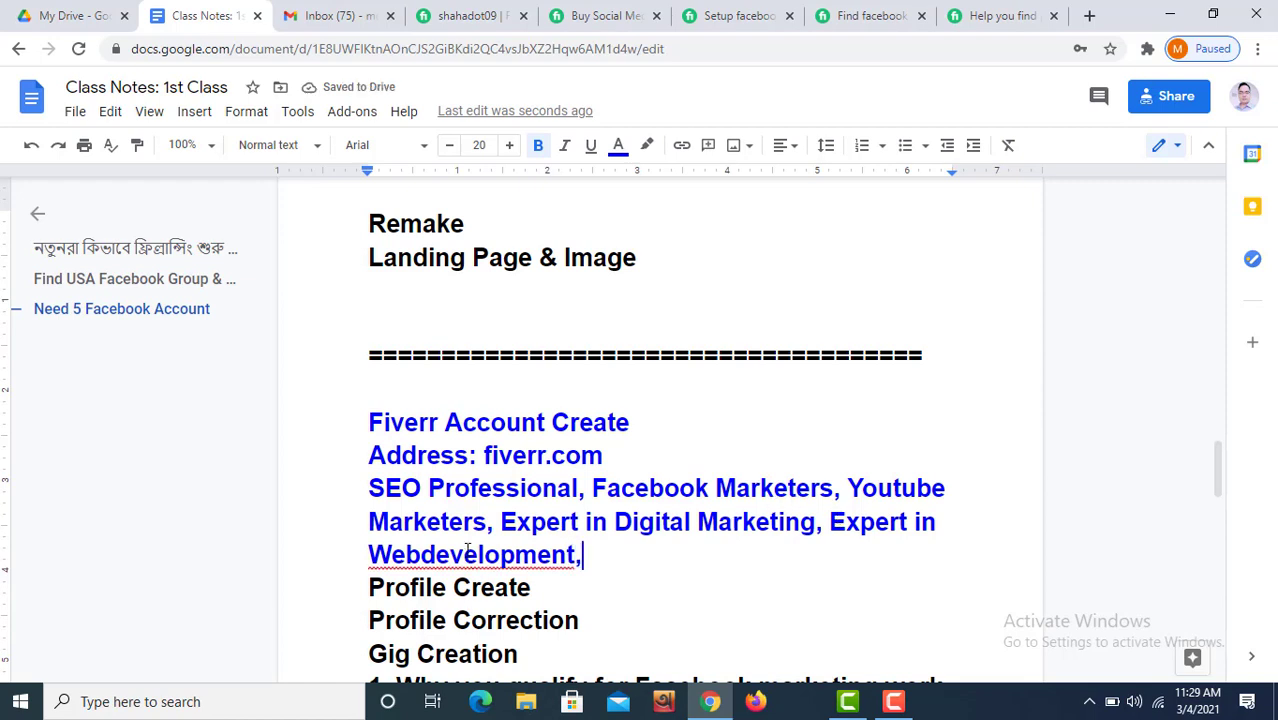
{"action": "left_click", "coordinate": [467, 552]}
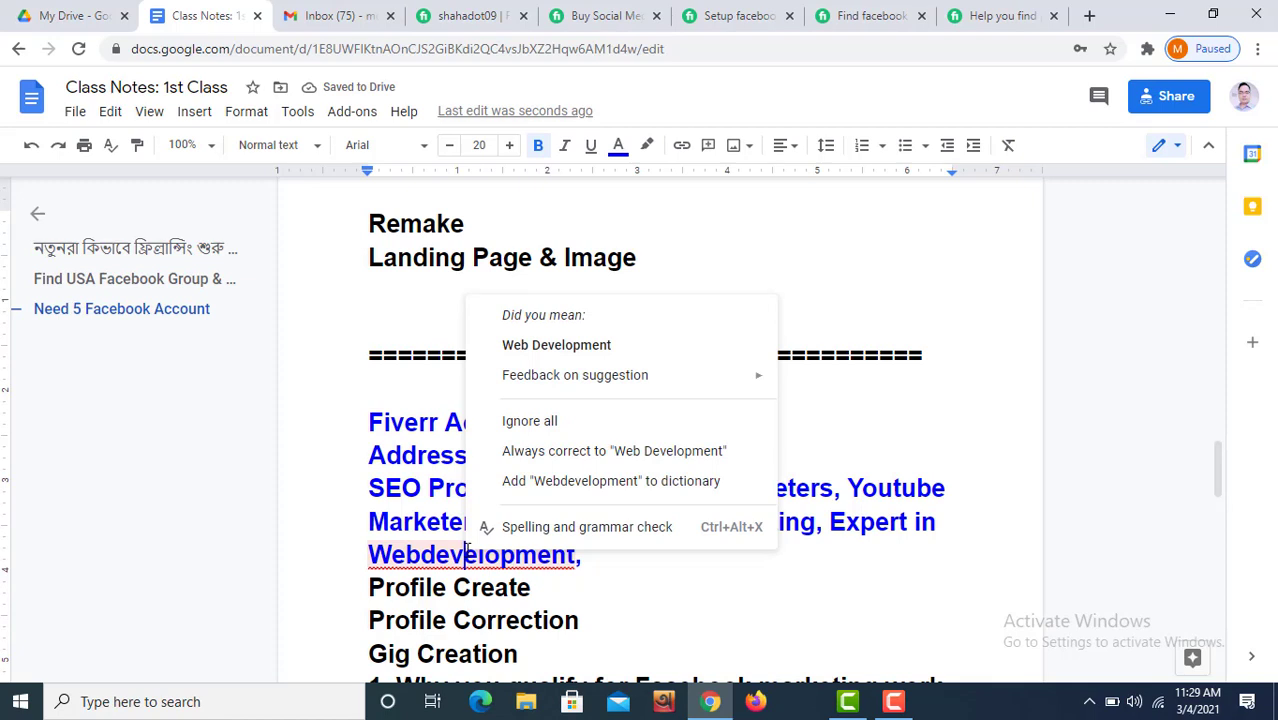
{"action": "left_click", "coordinate": [540, 344]}
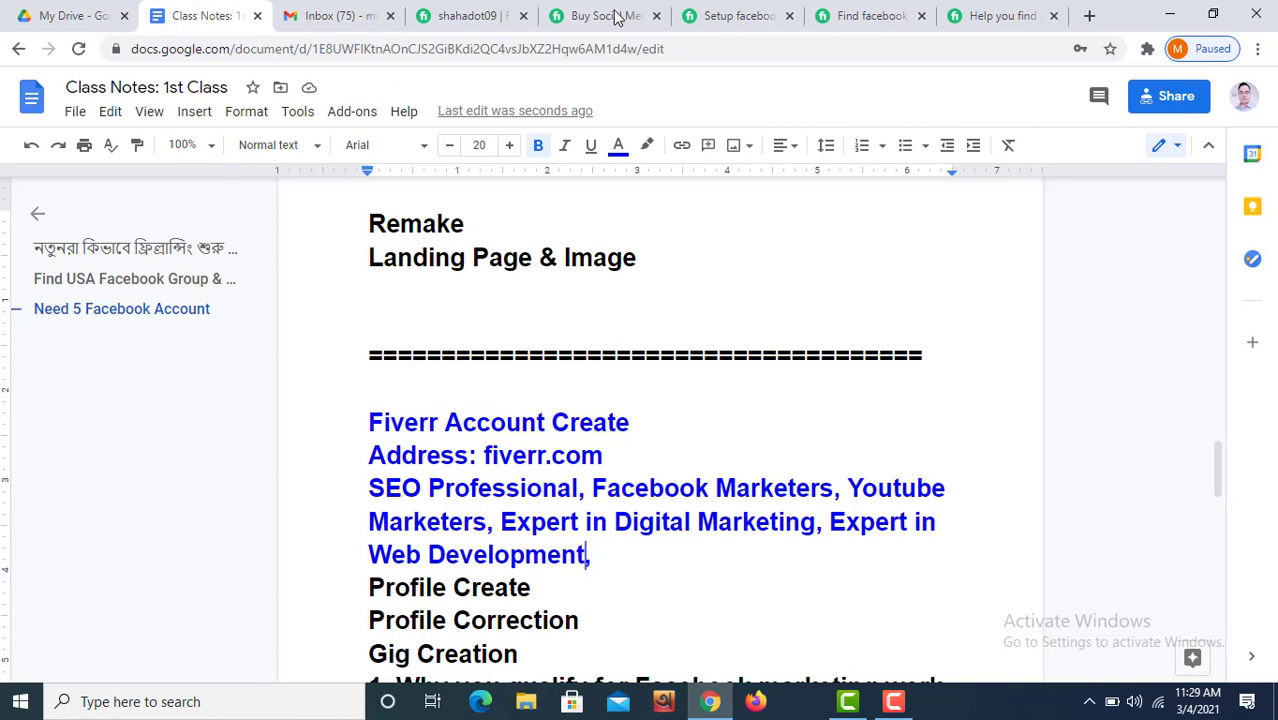
Open the Fiverr profile's Description for editing and view the example seller description on the Facebook ads campaign gig page
{"action": "left_click", "coordinate": [478, 18]}
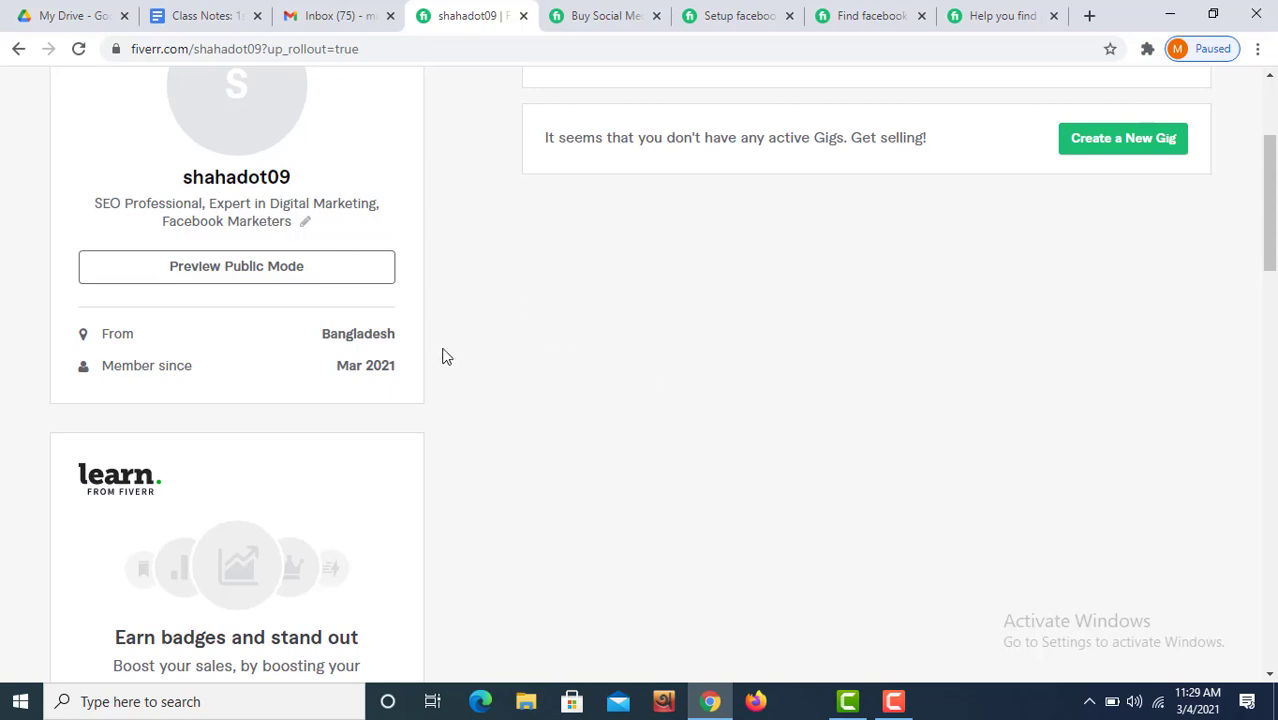
{"action": "mouse_move", "coordinate": [125, 487]}
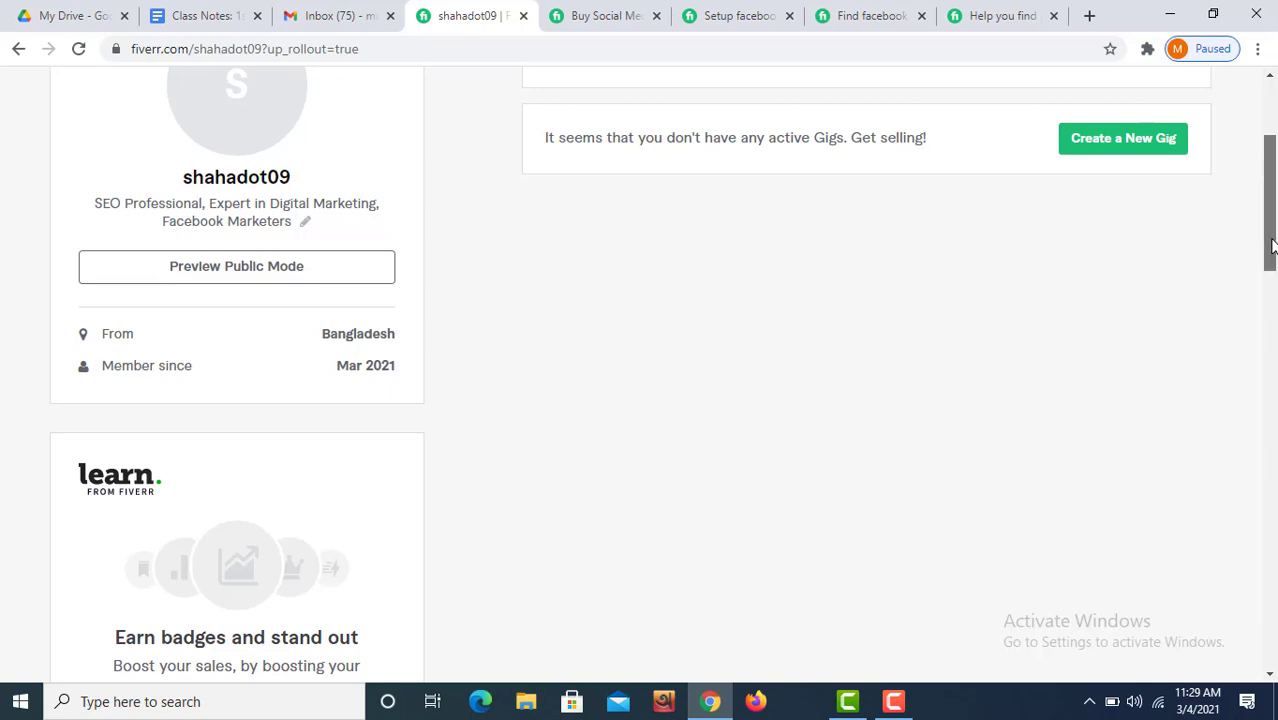
{"action": "left_click_drag", "start_coordinate": [1270, 242], "coordinate": [1256, 362]}
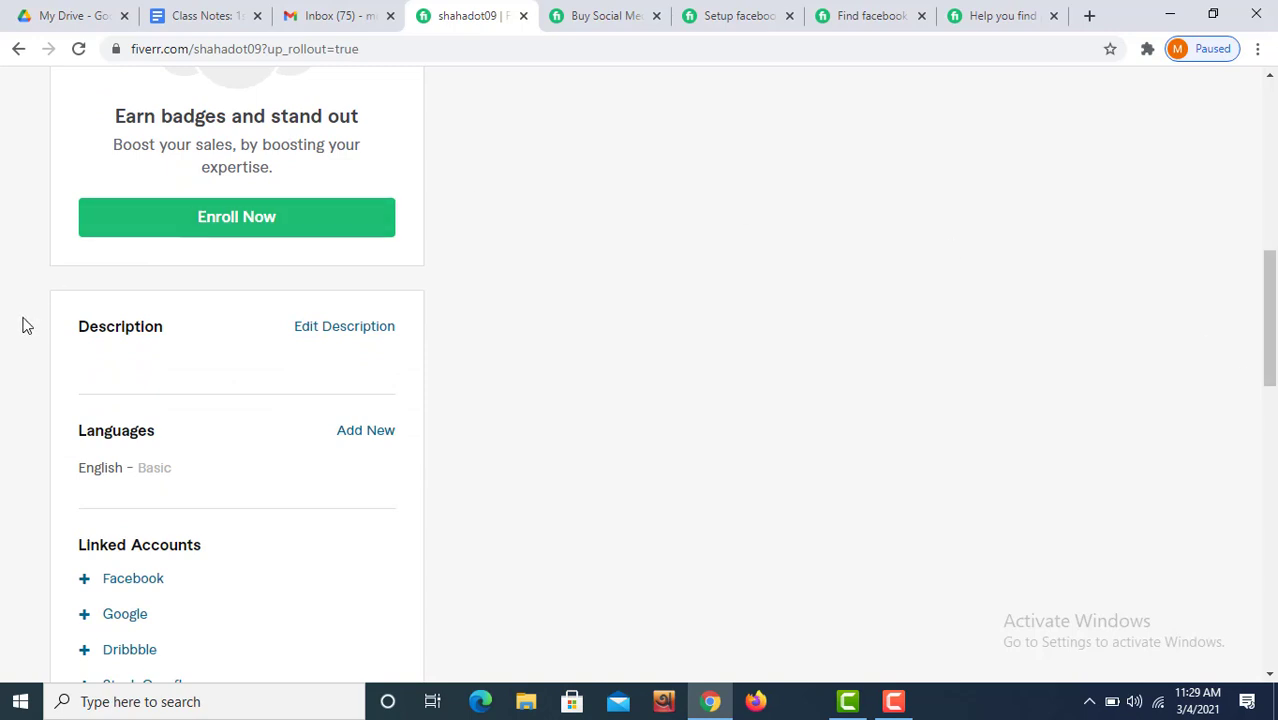
{"action": "mouse_move", "coordinate": [122, 347]}
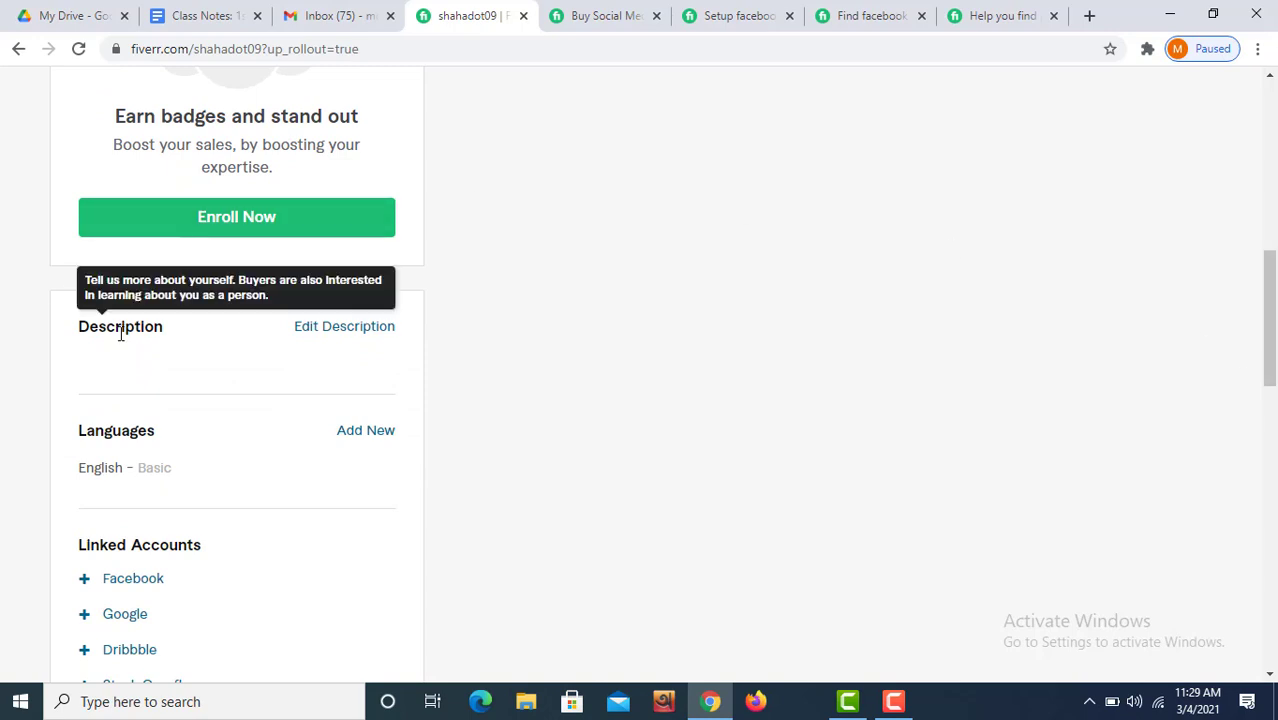
{"action": "left_click", "coordinate": [343, 328]}
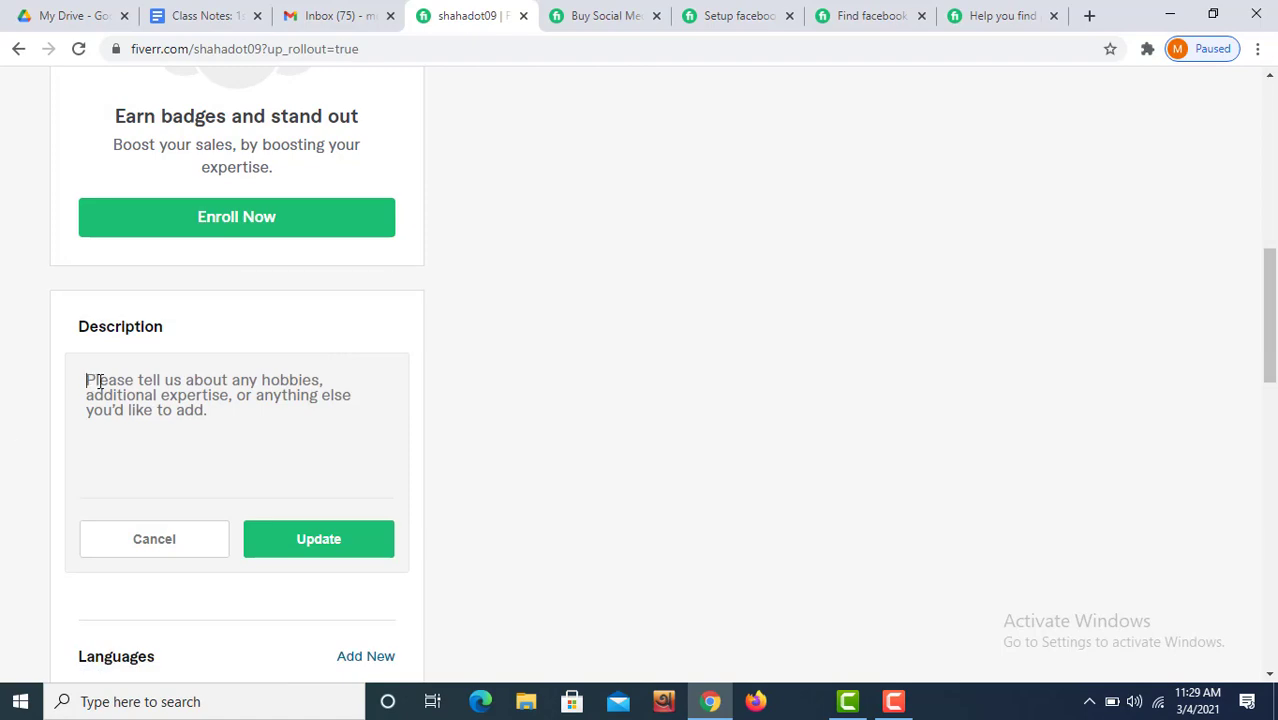
{"action": "left_click", "coordinate": [598, 18]}
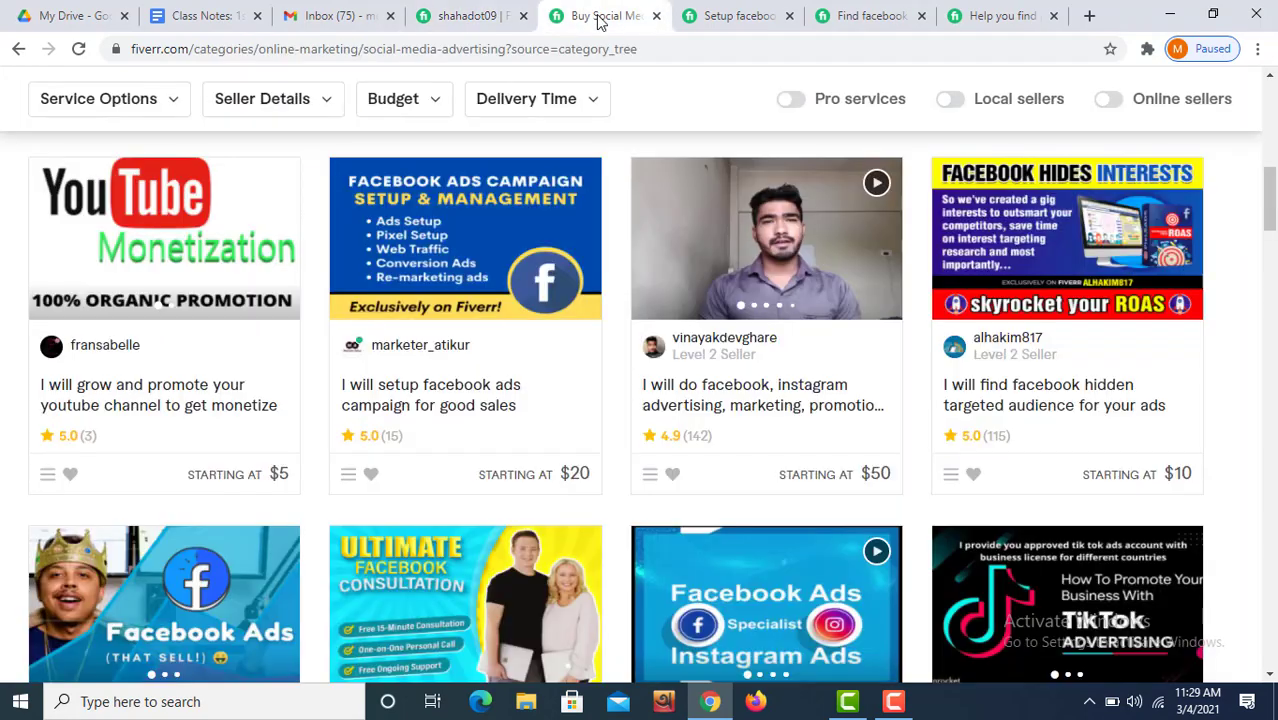
{"action": "left_click", "coordinate": [768, 22]}
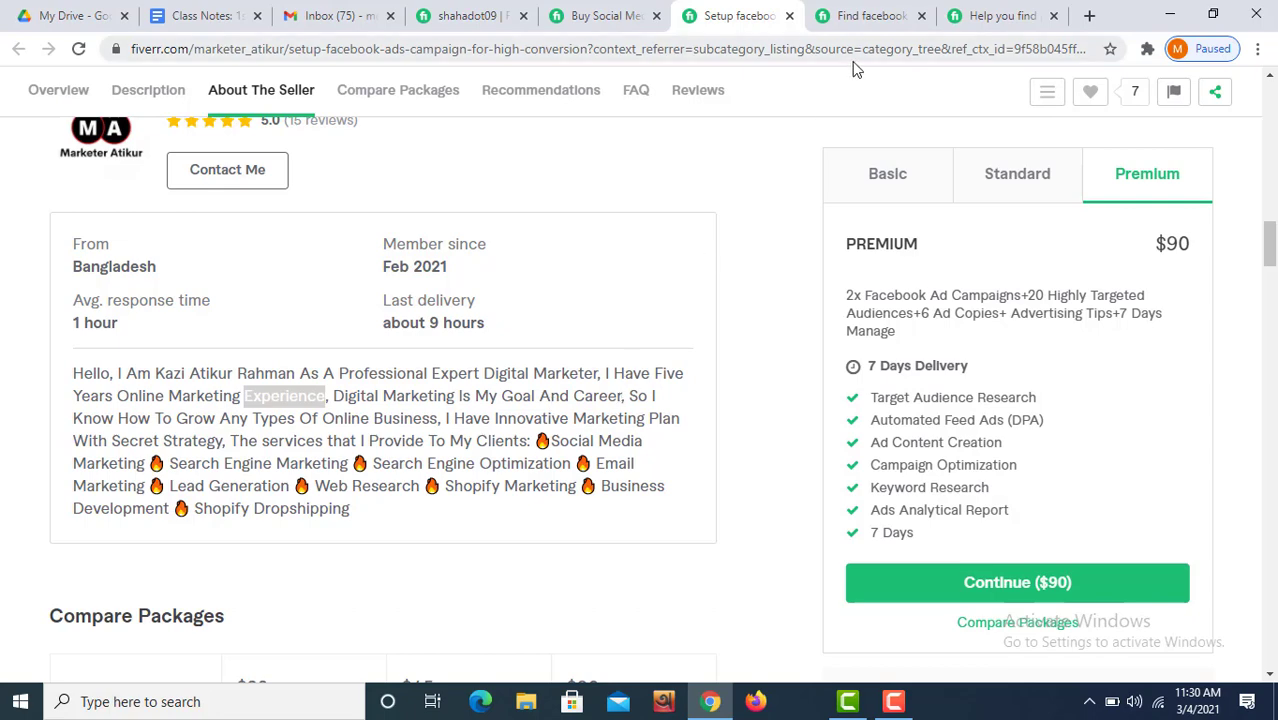
In the class notes, add the line "ক) আমি কিকি কাজ পারি?" directly below the tagline phrases
{"action": "left_click", "coordinate": [190, 17]}
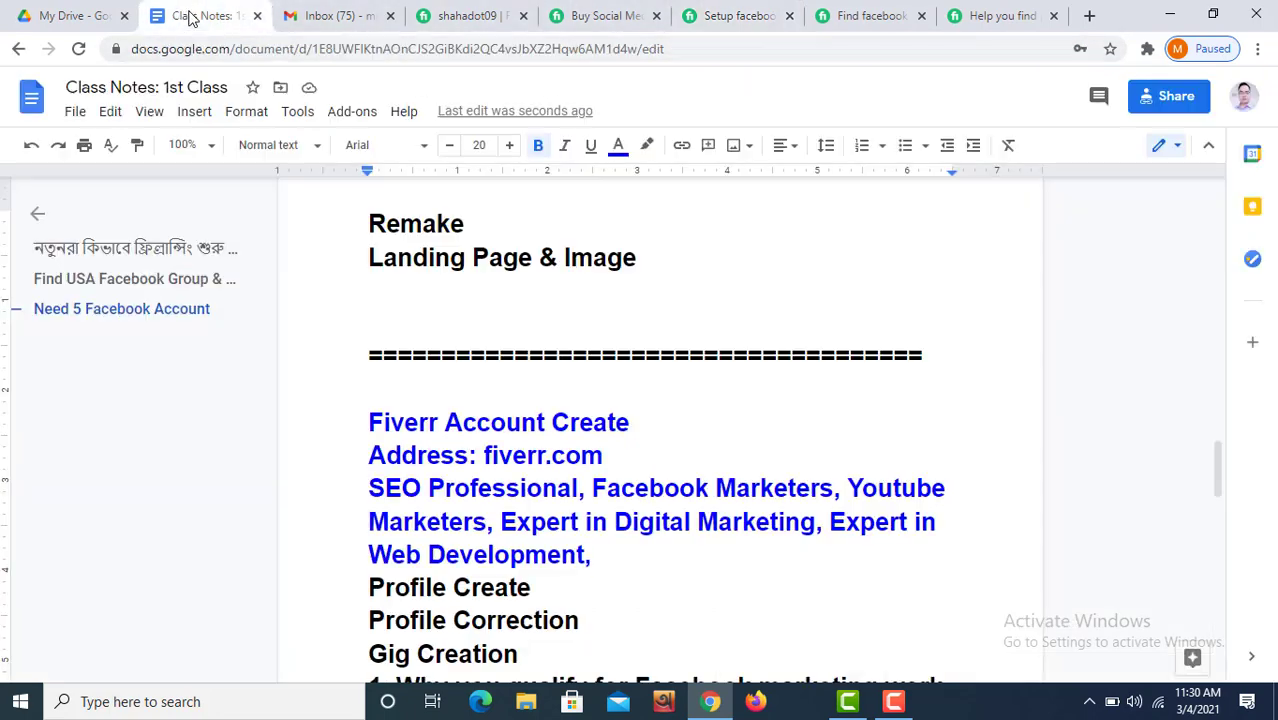
{"action": "key", "text": "Return"}
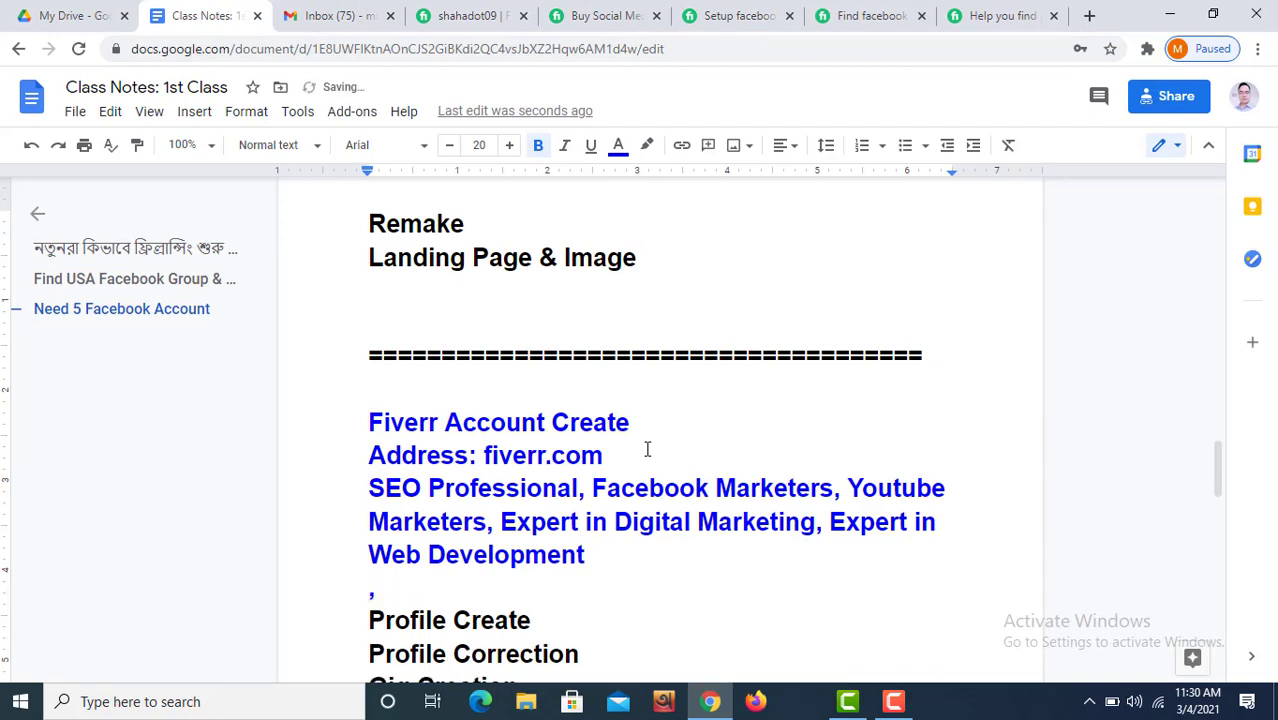
{"action": "key", "text": "BackSpace"}
{"action": "key", "text": "Right"}
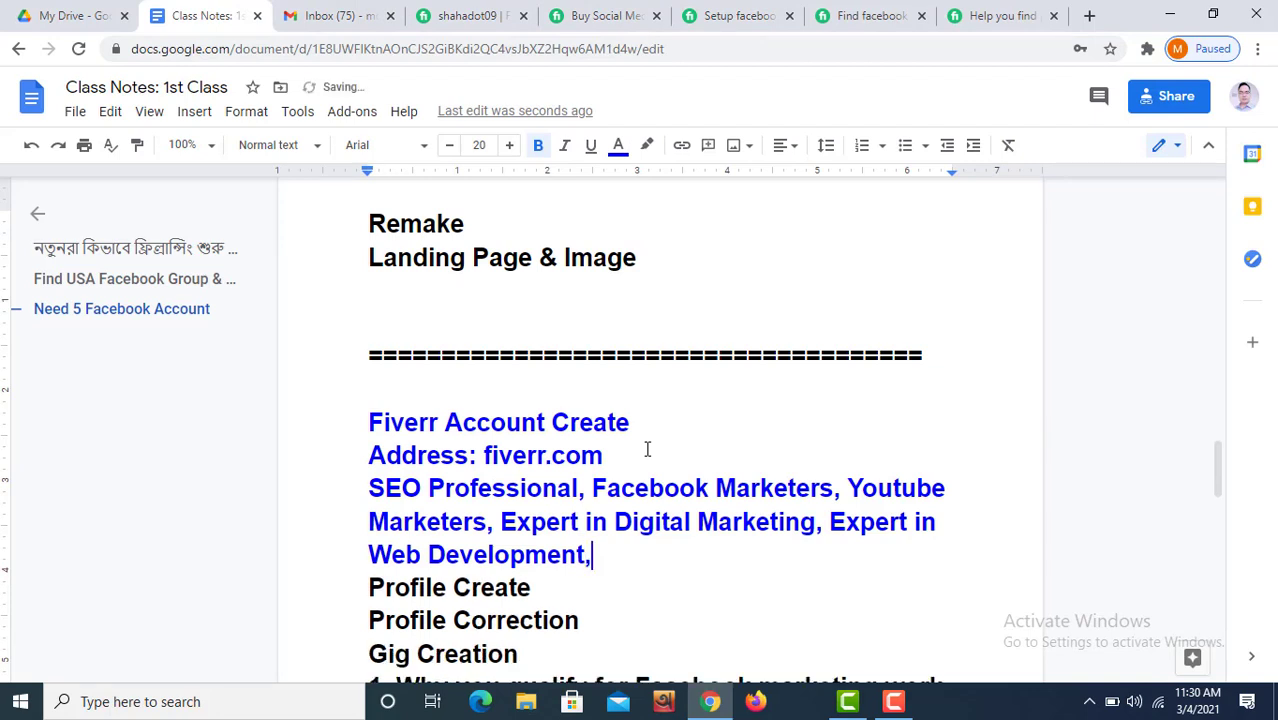
{"action": "key", "text": "Return"}
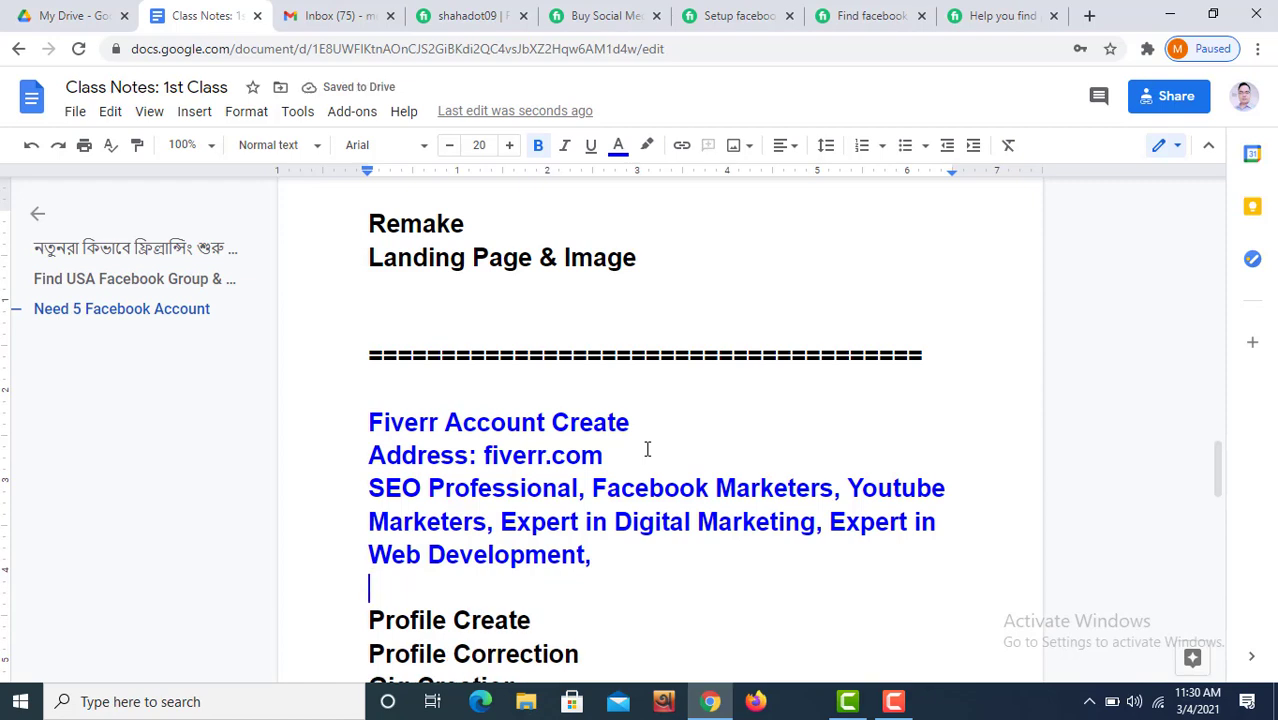
{"action": "type", "text": "ক"}
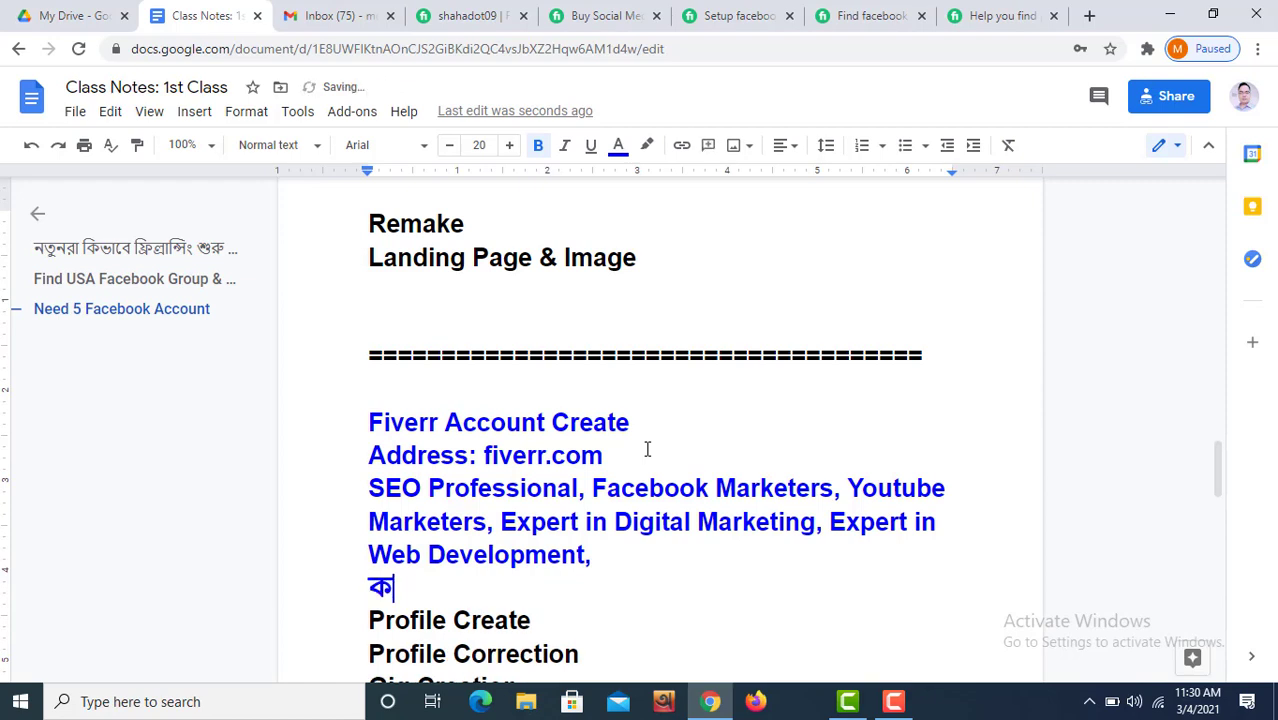
{"action": "type", "text": ") আ"}
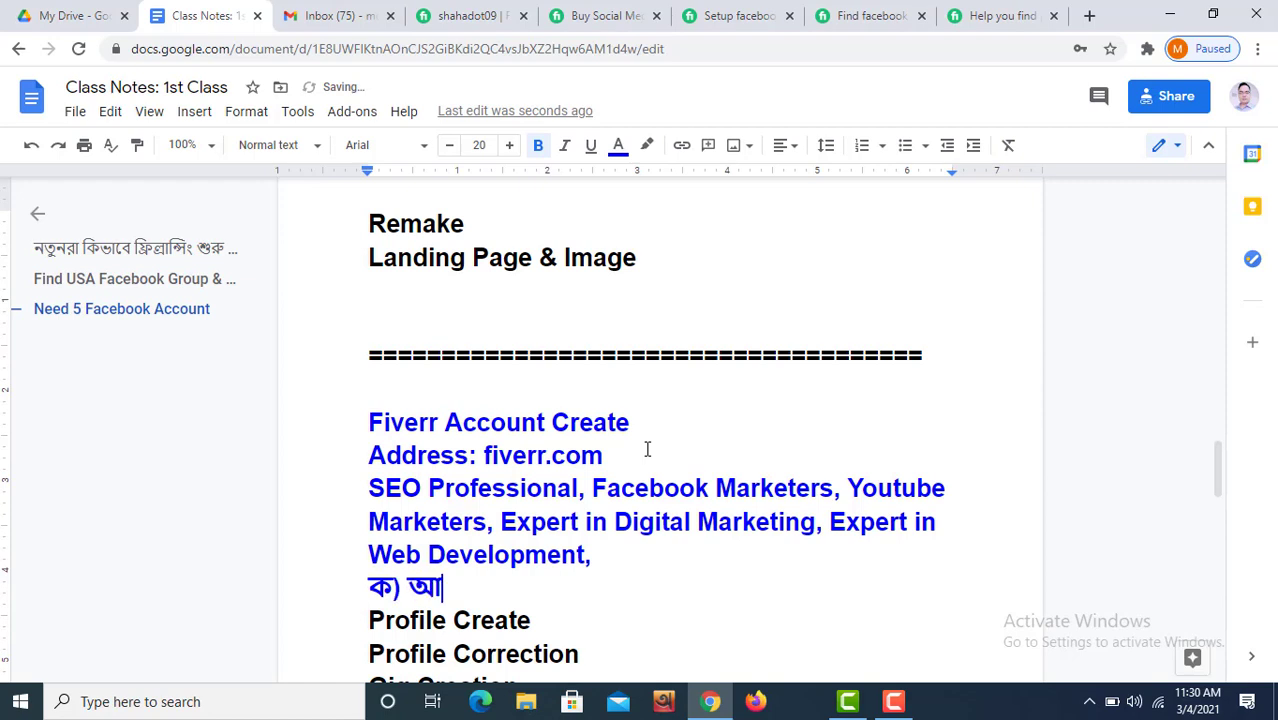
{"action": "type", "text": "মি কিকি"}
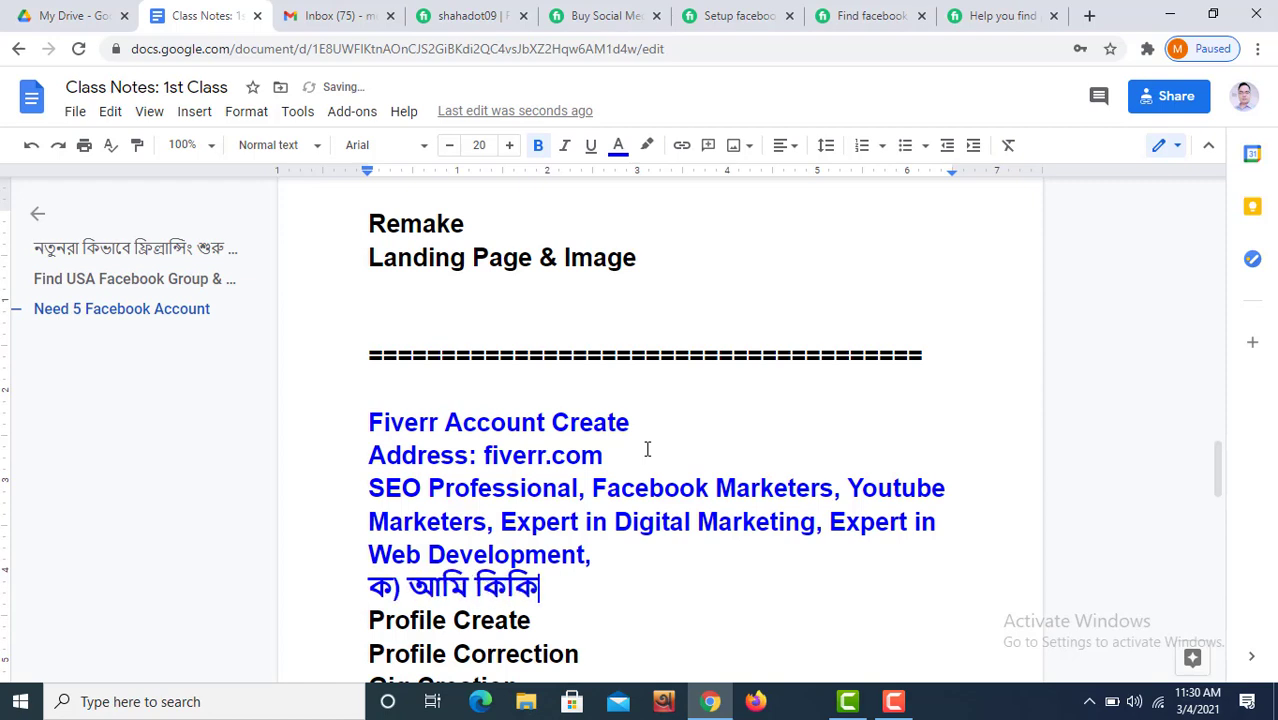
{"action": "type", "text": "া"}
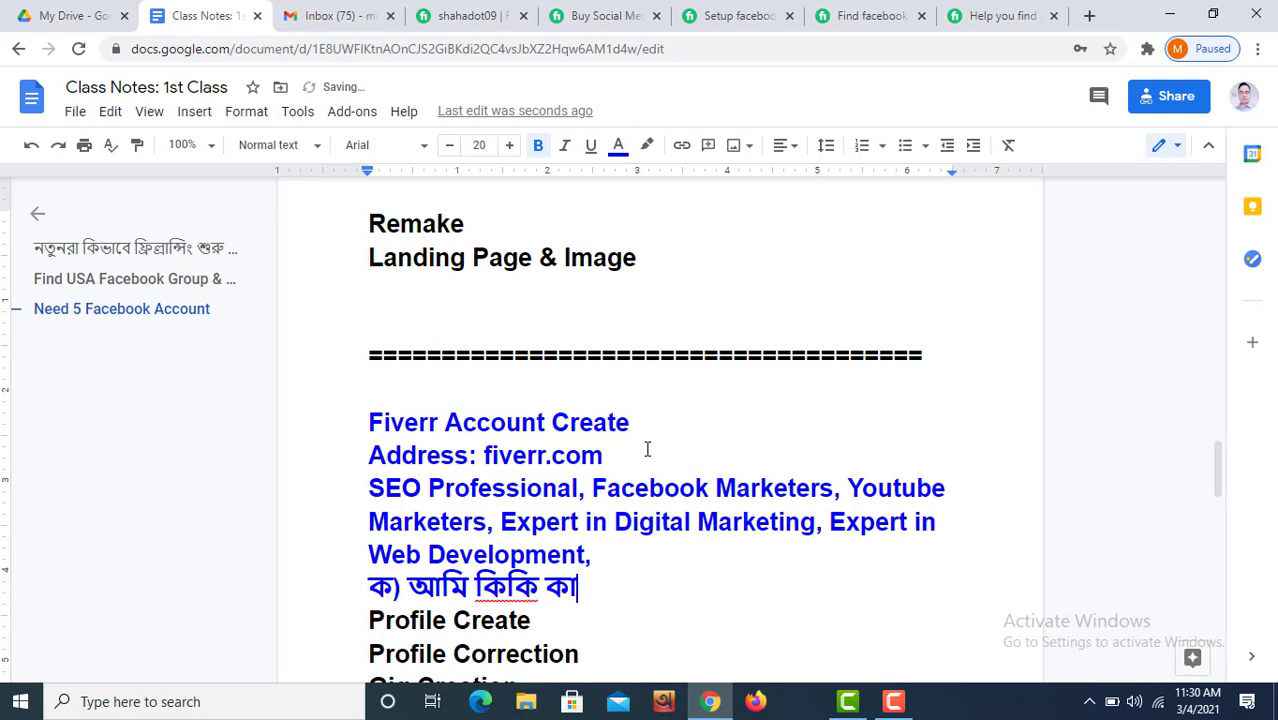
{"action": "type", "text": "জ টারি"}
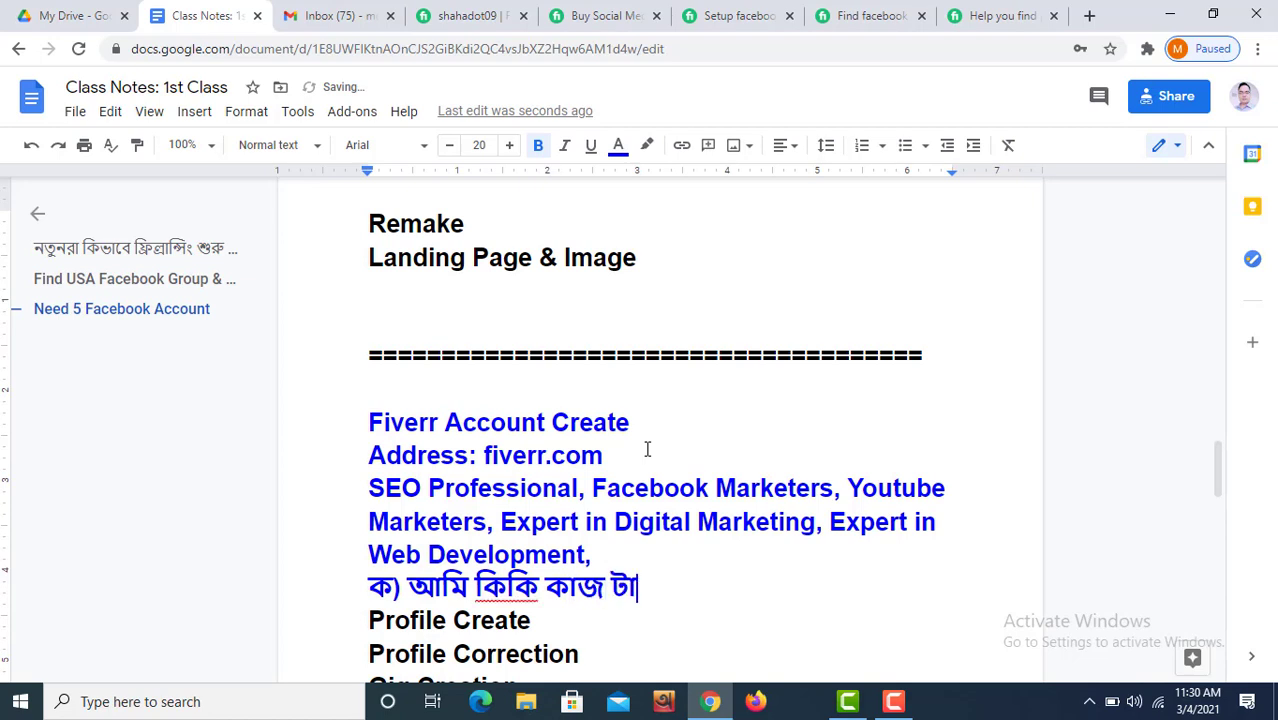
{"action": "key", "text": "BackSpace"}
{"action": "key", "text": "BackSpace"}
{"action": "key", "text": "BackSpace"}
{"action": "key", "text": "BackSpace"}
{"action": "type", "text": "পারি?"}
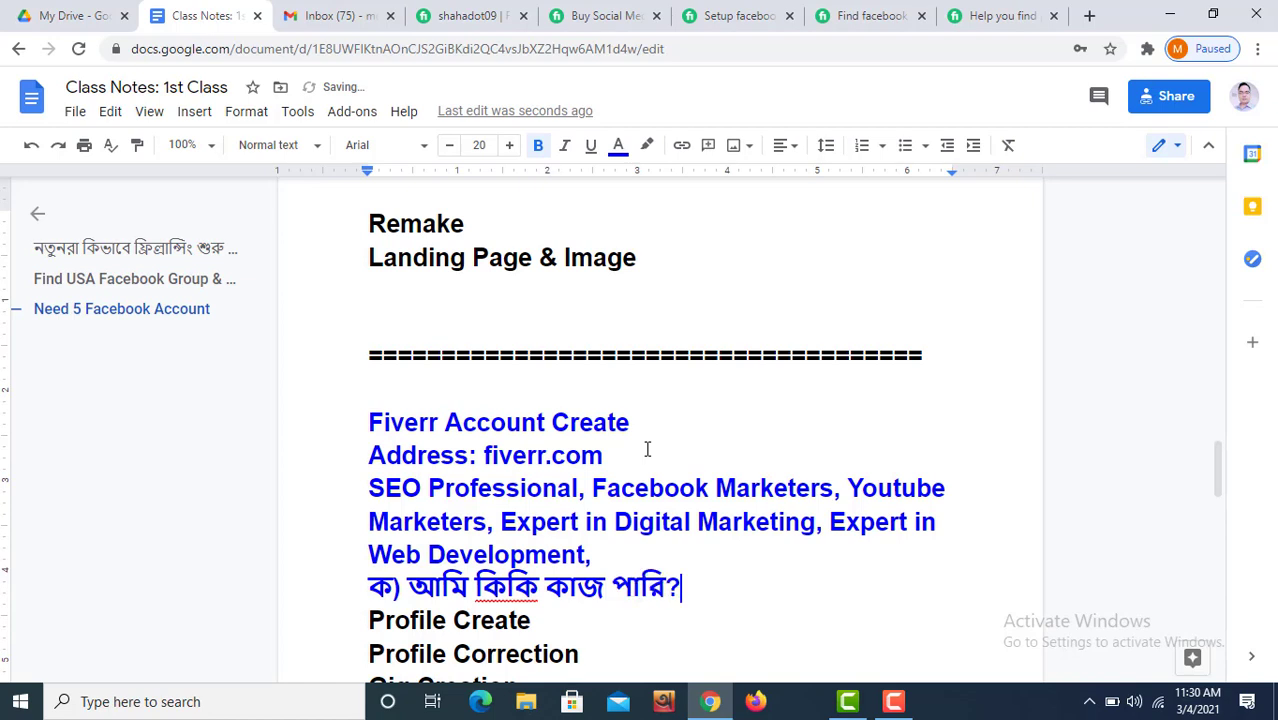
Add the second question "খ) আমি কিভাবে কাজটি করব?" on a new line of the notes
{"action": "key", "text": "Return"}
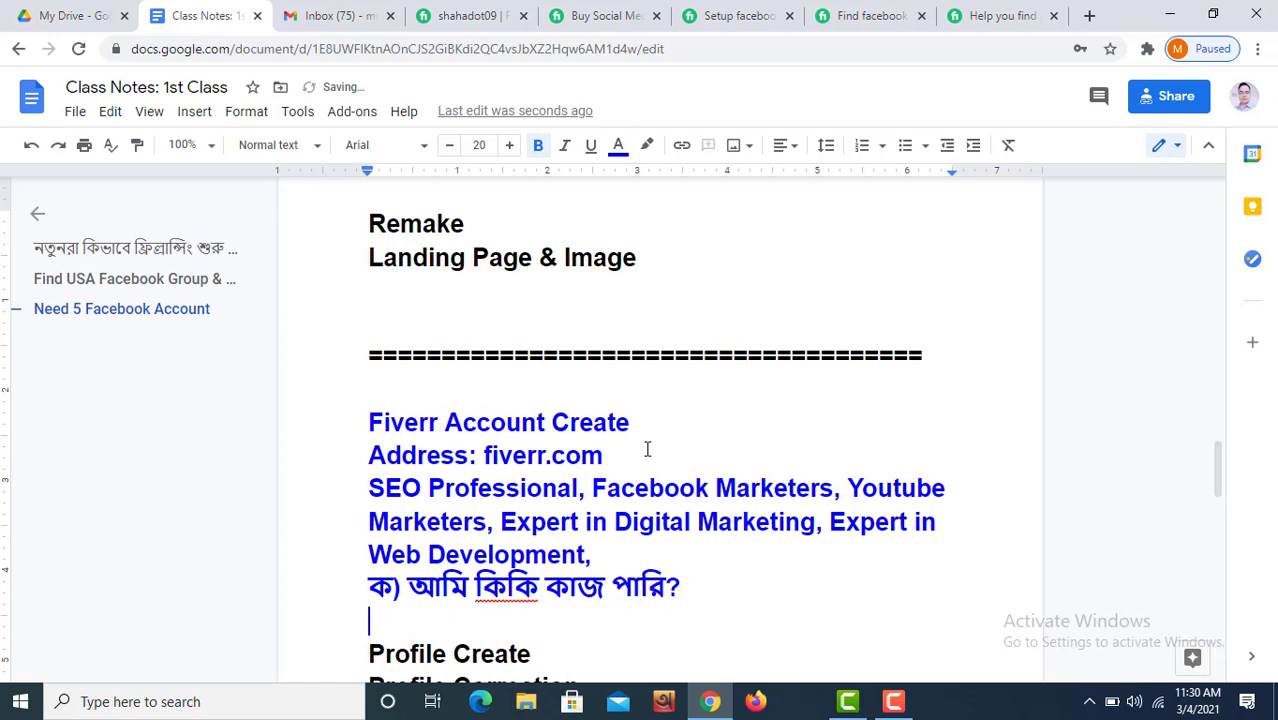
{"action": "type", "text": "খ) আ"}
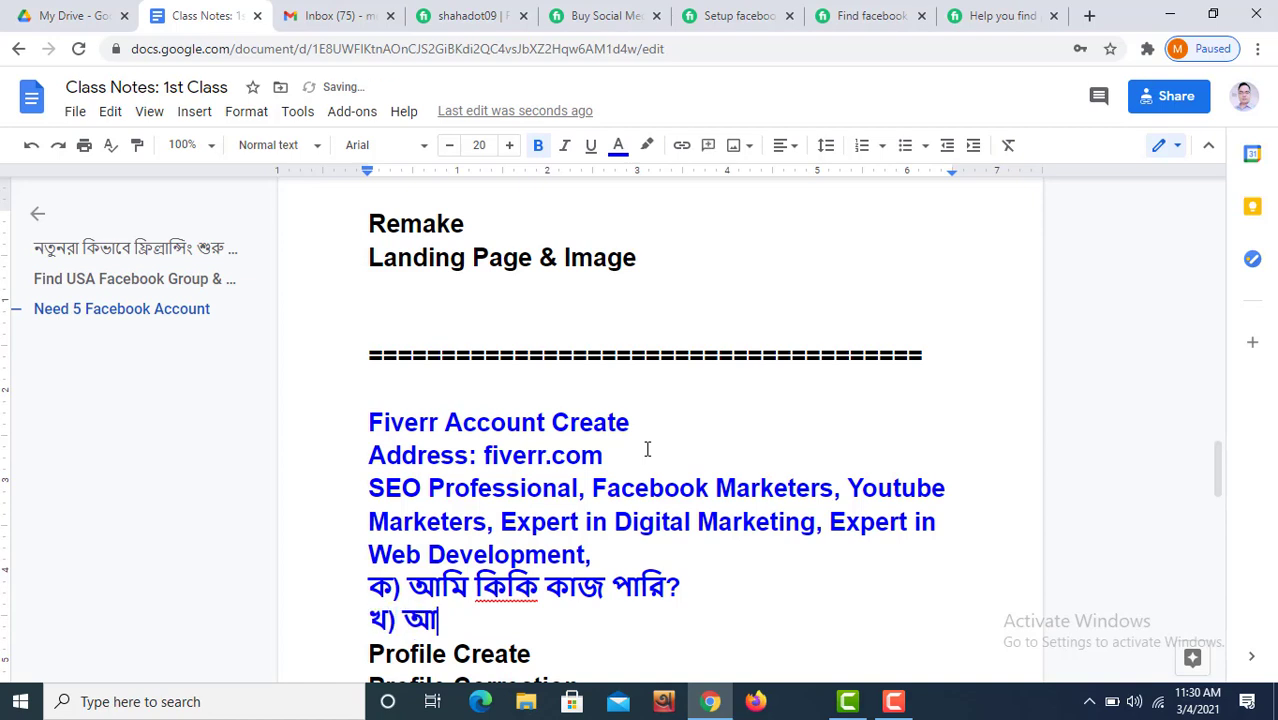
{"action": "type", "text": "মি কি"}
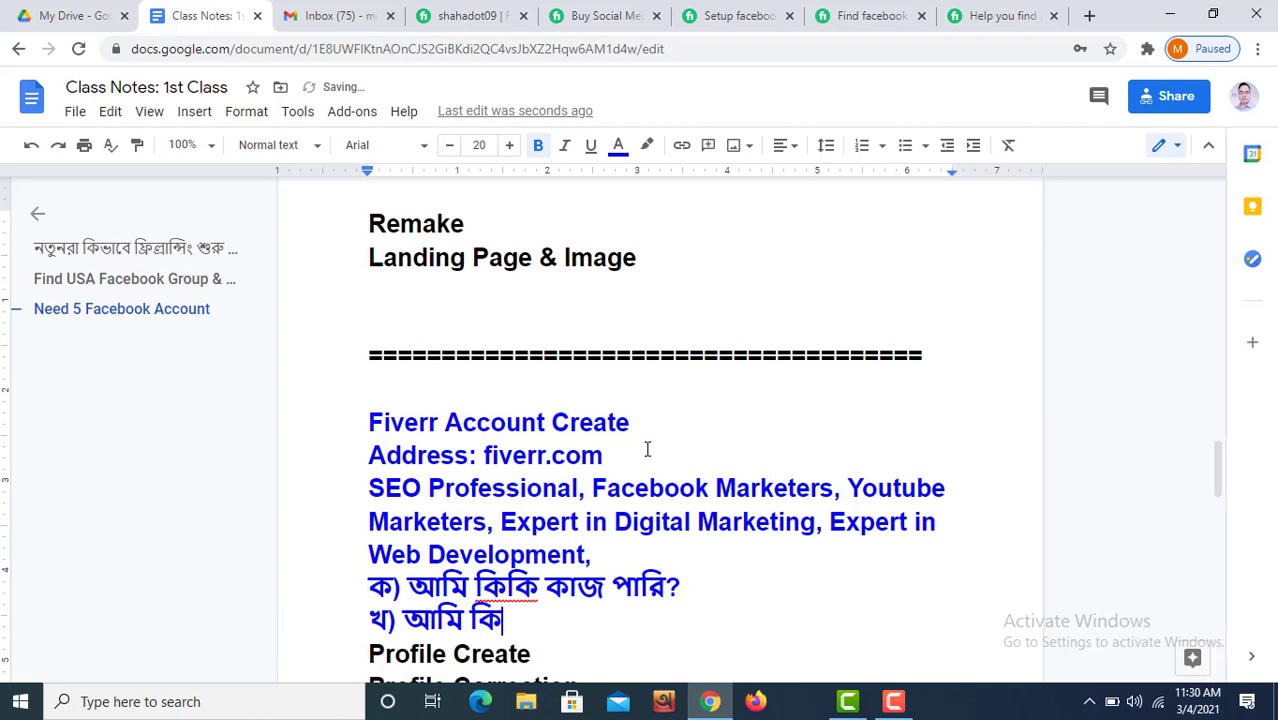
{"action": "type", "text": "ভাবে"}
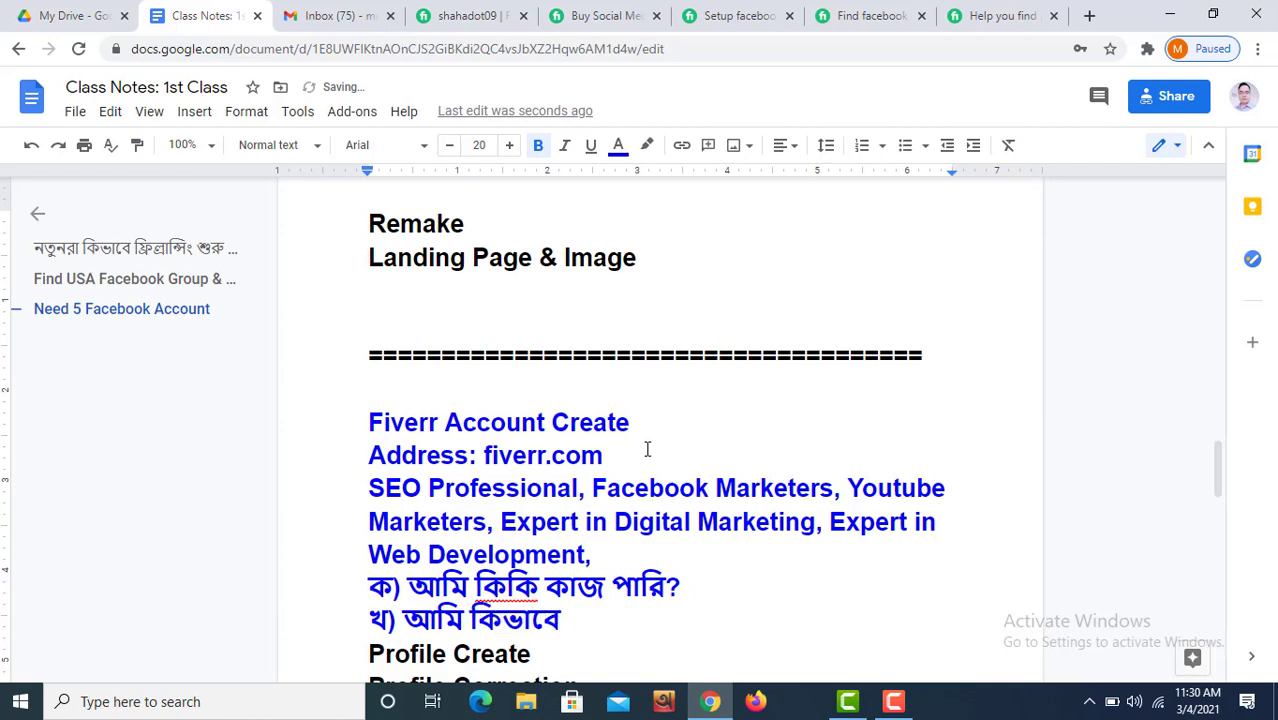
{"action": "type", "text": " কাজটি"}
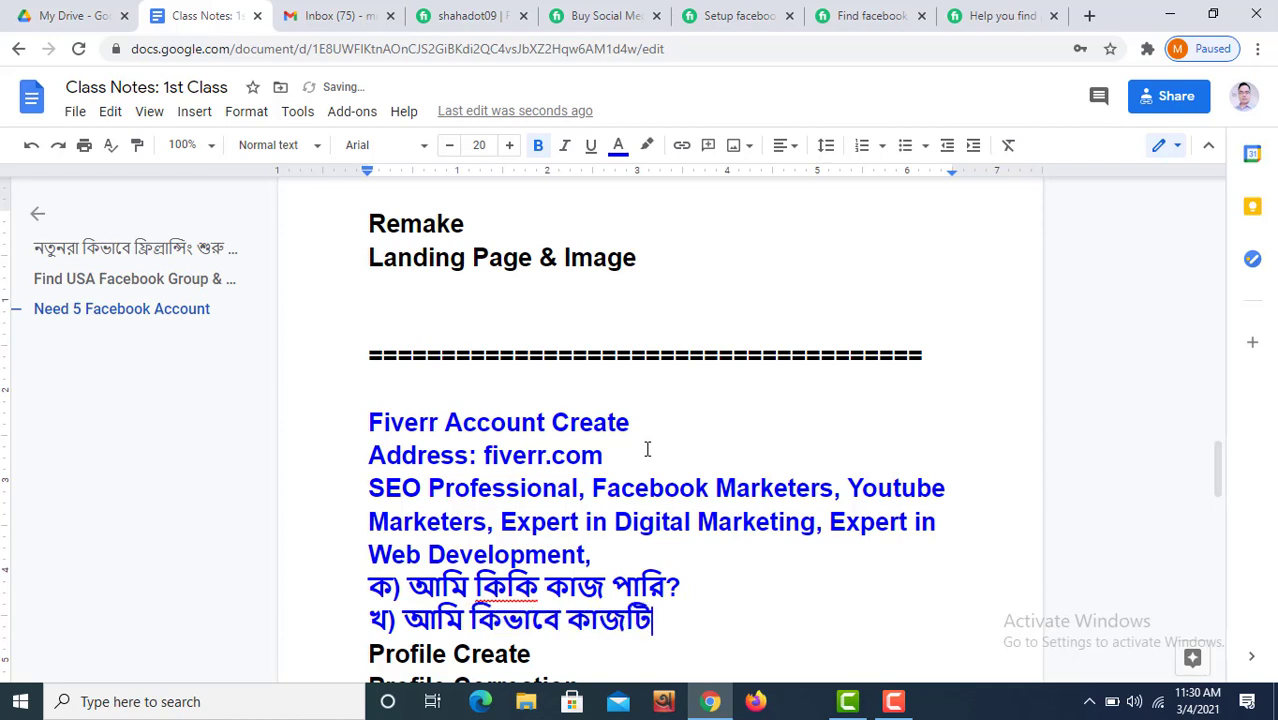
{"action": "type", "text": " করব"}
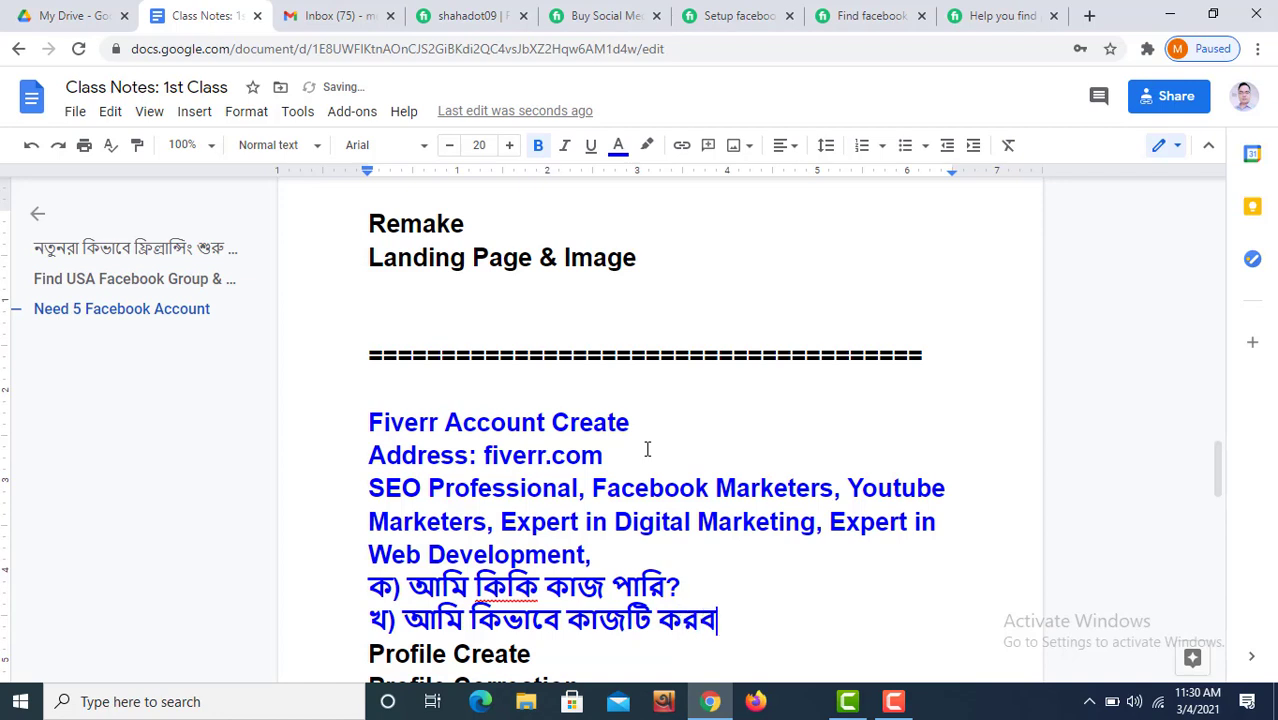
{"action": "type", "text": "?"}
Add the third question "গ) কেন আপনি আমাকে কাজটি করতে দিবেন?" on a new line below the second one in the class notes
{"action": "key", "text": "Return"}
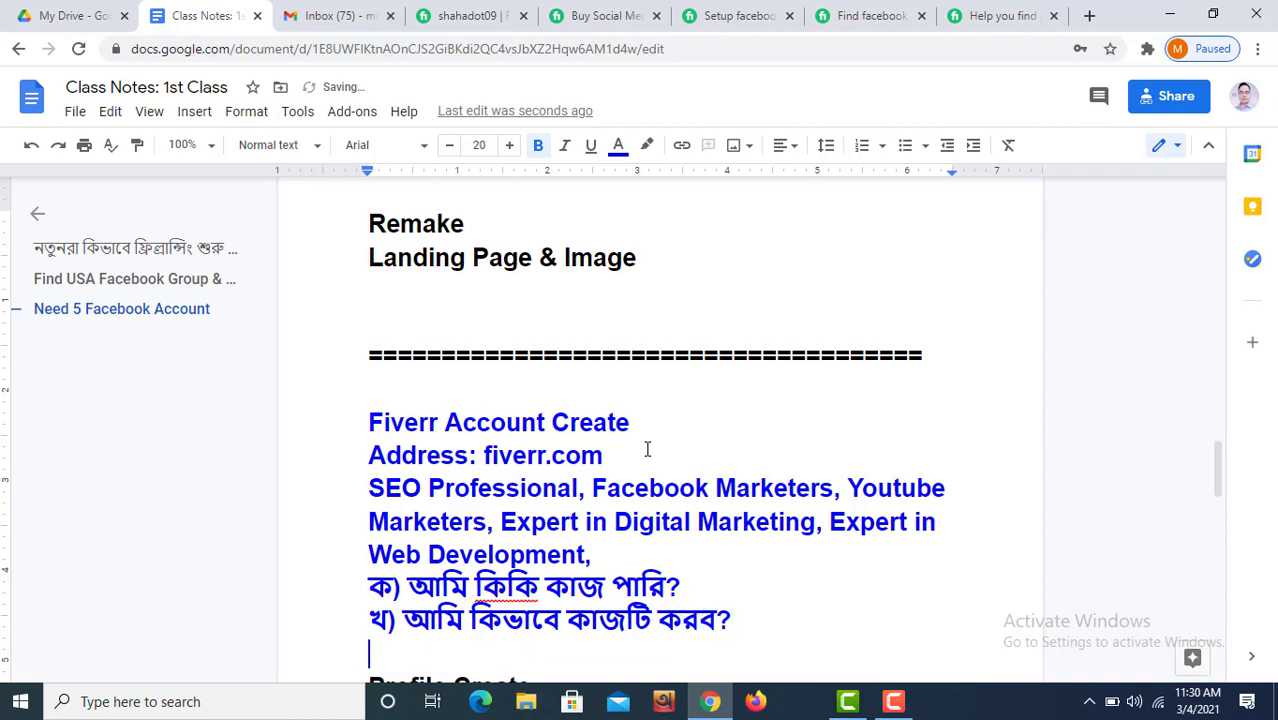
{"action": "type", "text": "গ) কেন "}
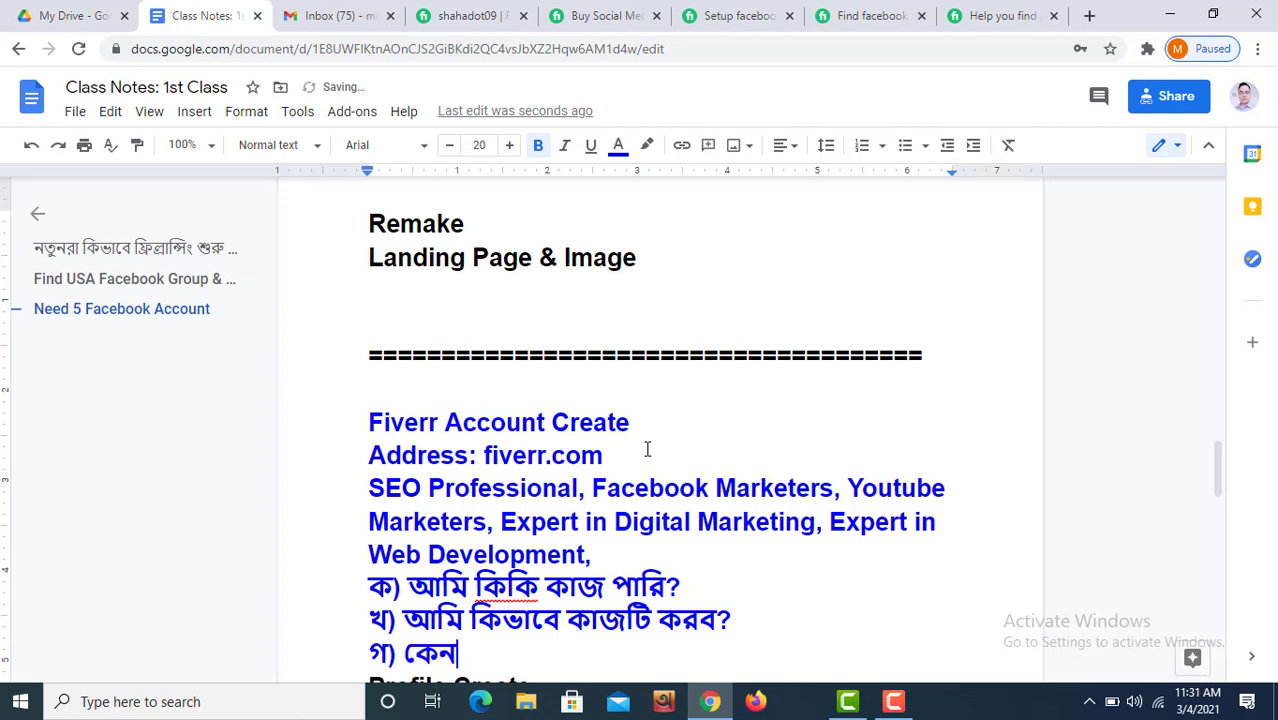
{"action": "type", "text": "আপনি "}
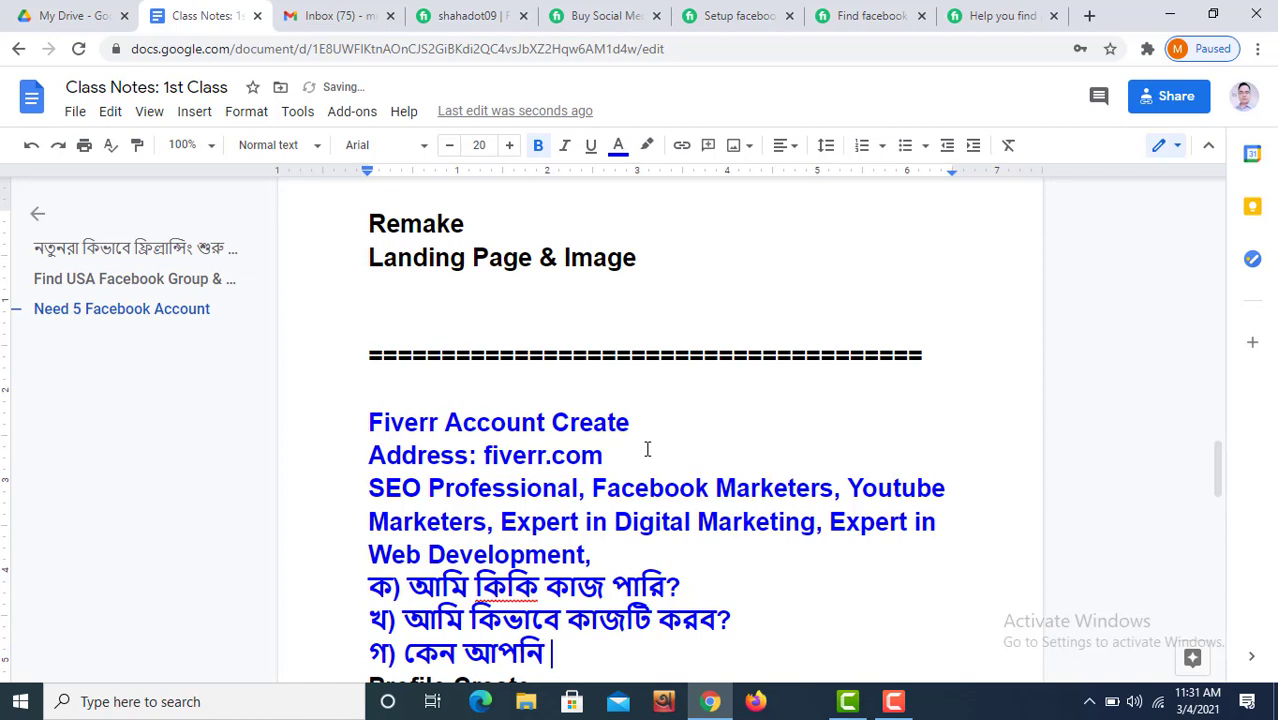
{"action": "type", "text": "আমা"}
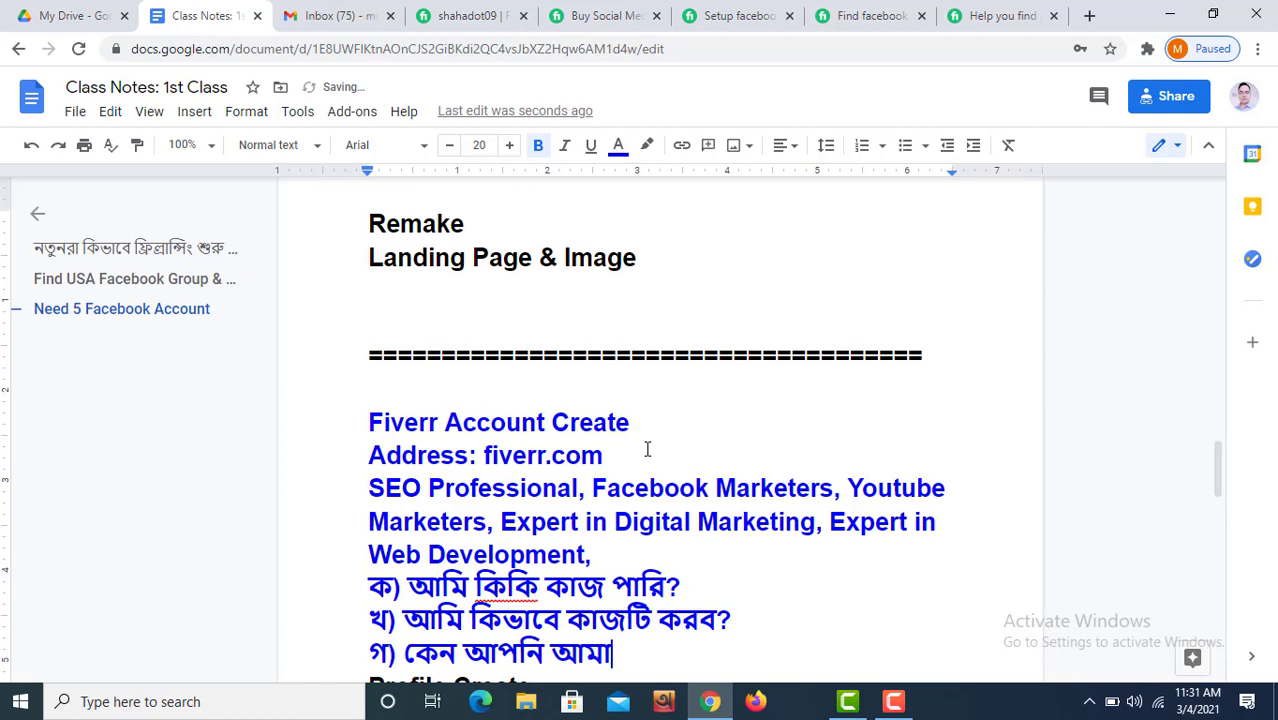
{"action": "type", "text": "কে ক"}
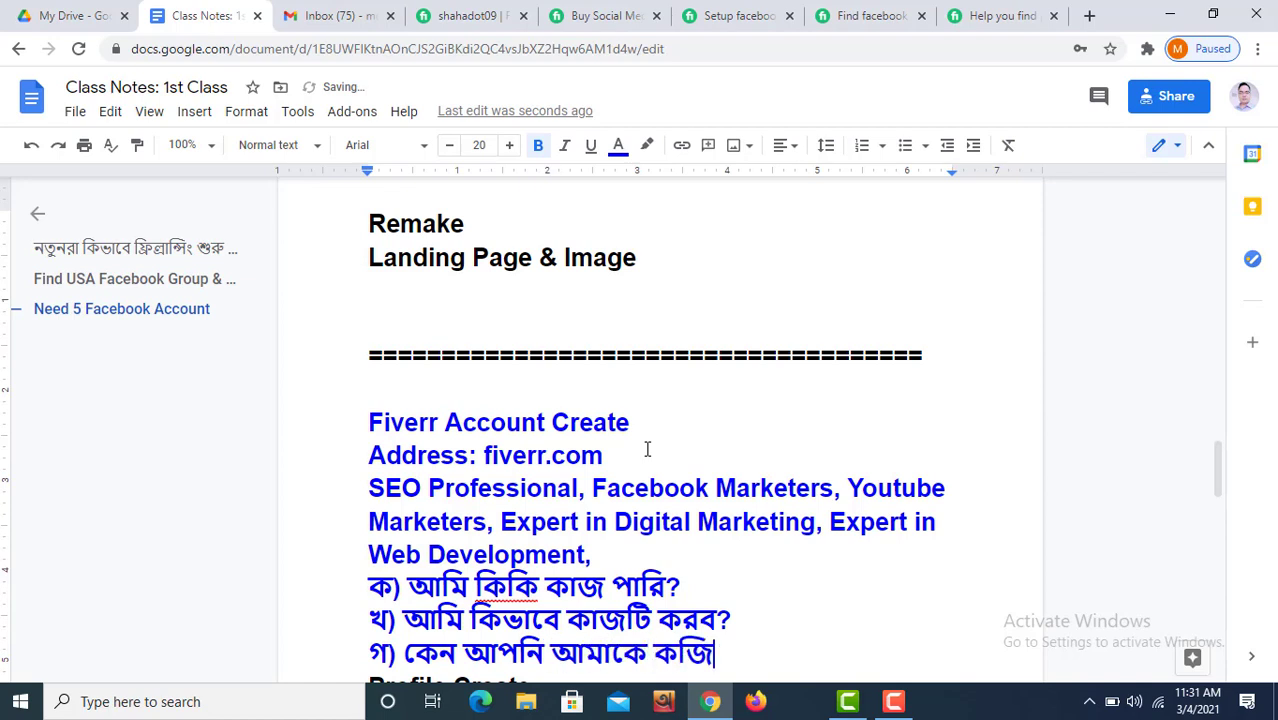
{"action": "type", "text": "া"}
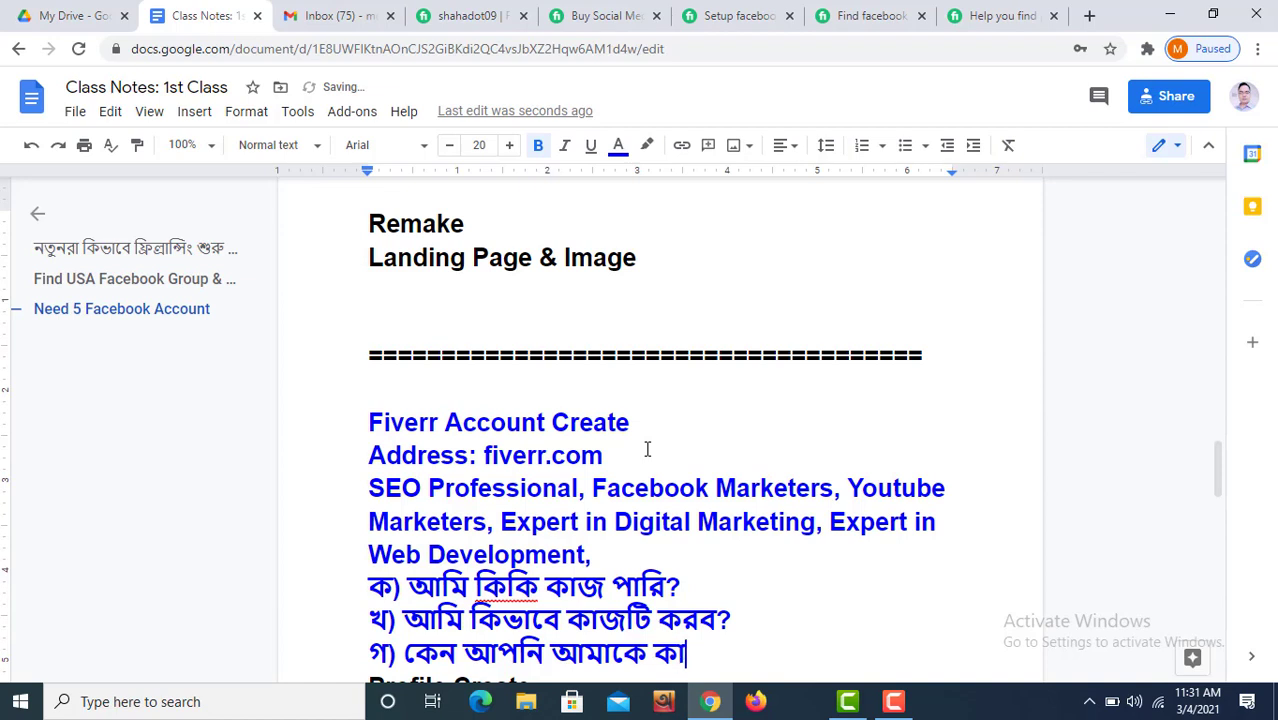
{"action": "type", "text": "জটি "}
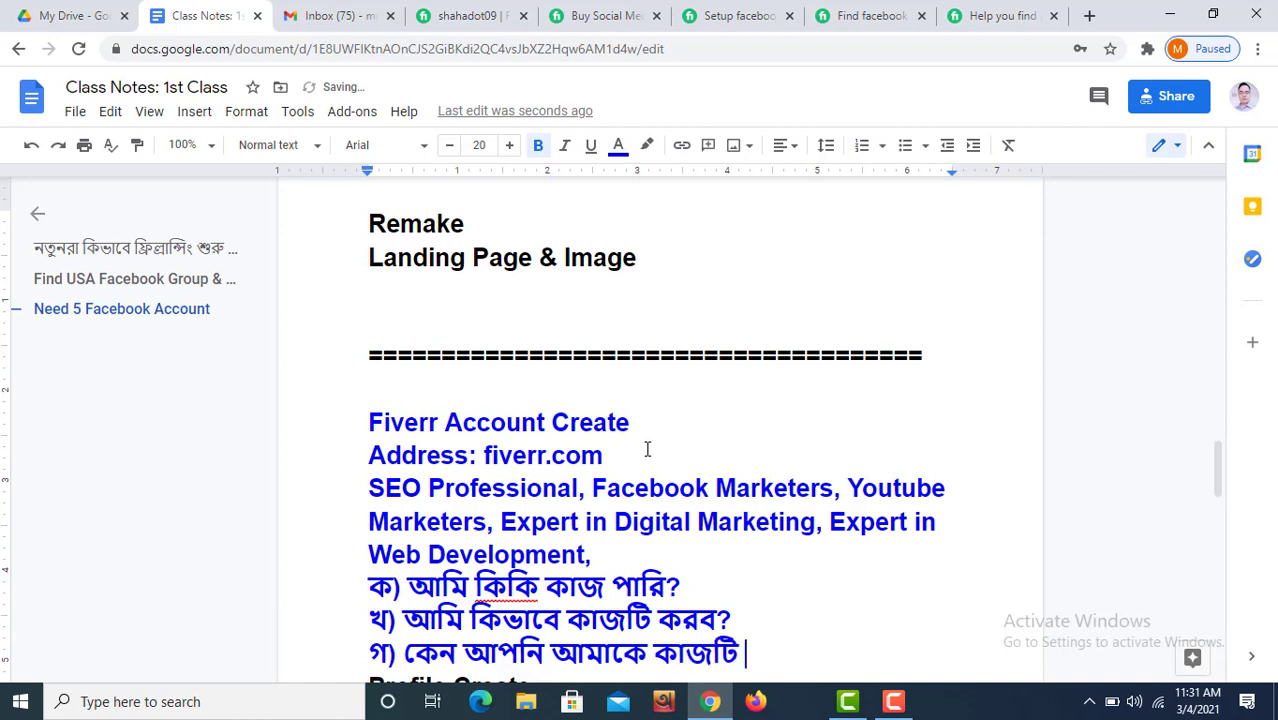
{"action": "type", "text": "করতে "}
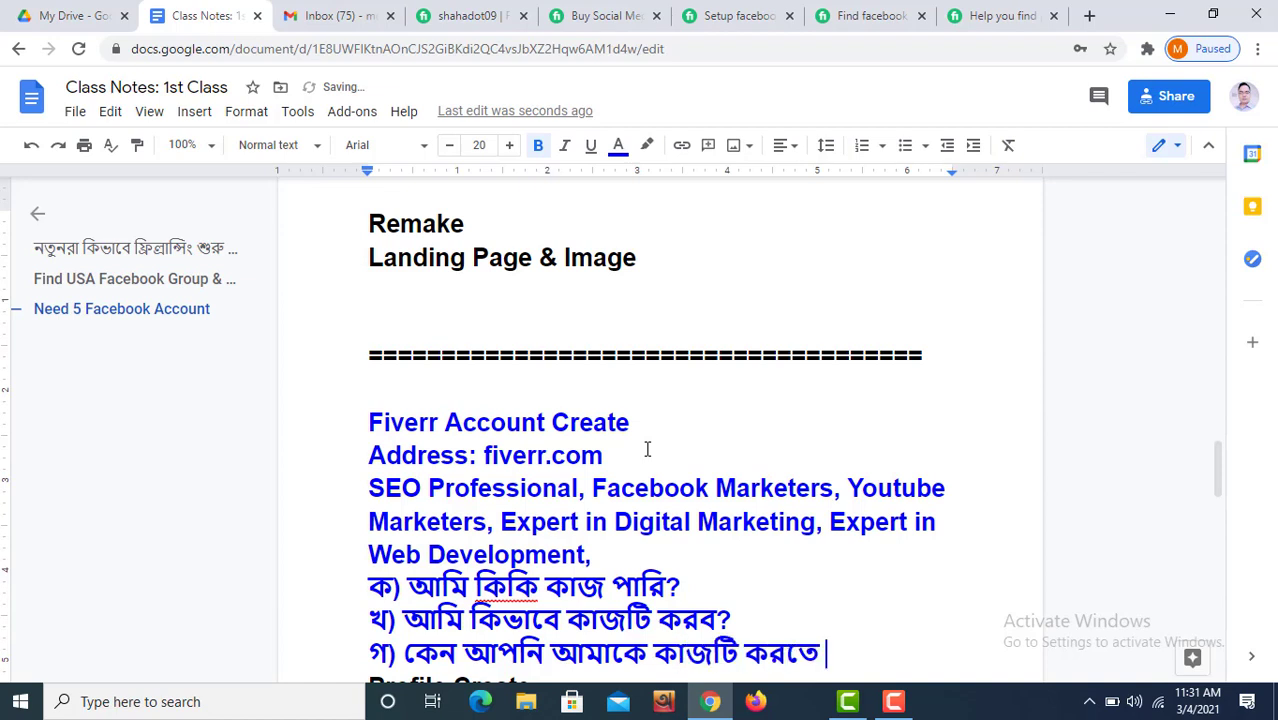
{"action": "type", "text": "দিবেন"}
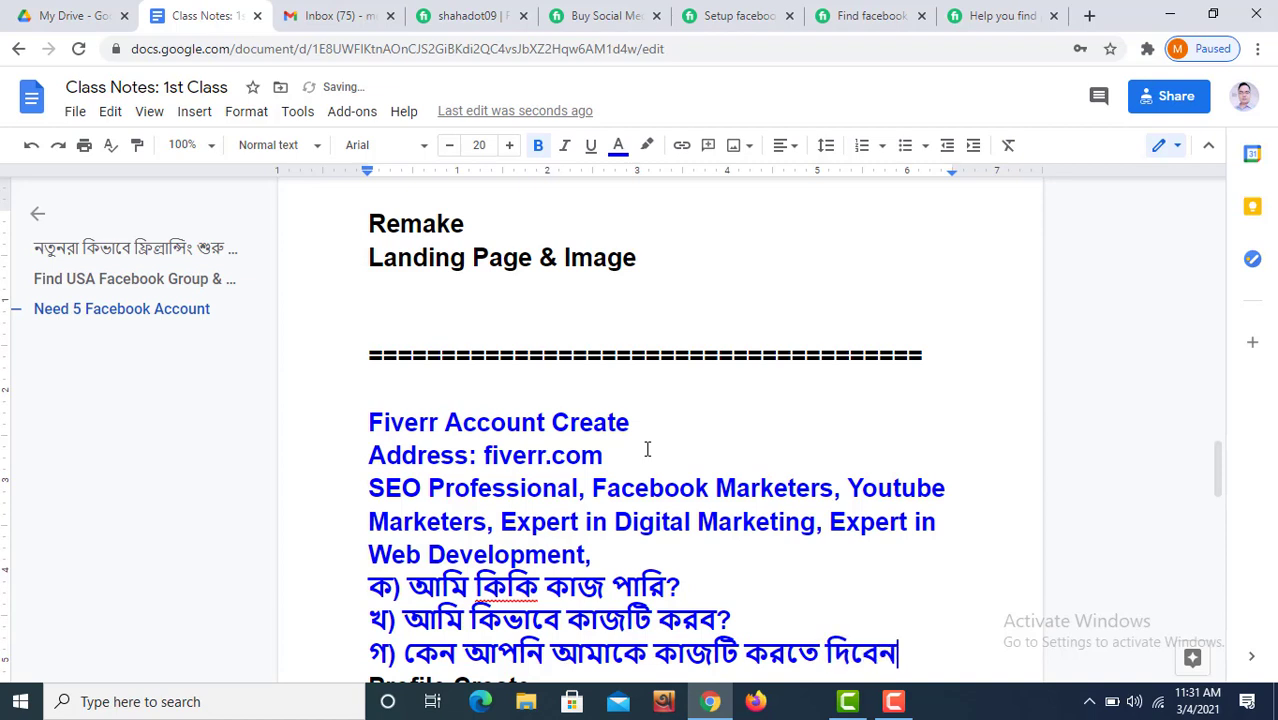
{"action": "type", "text": "?"}
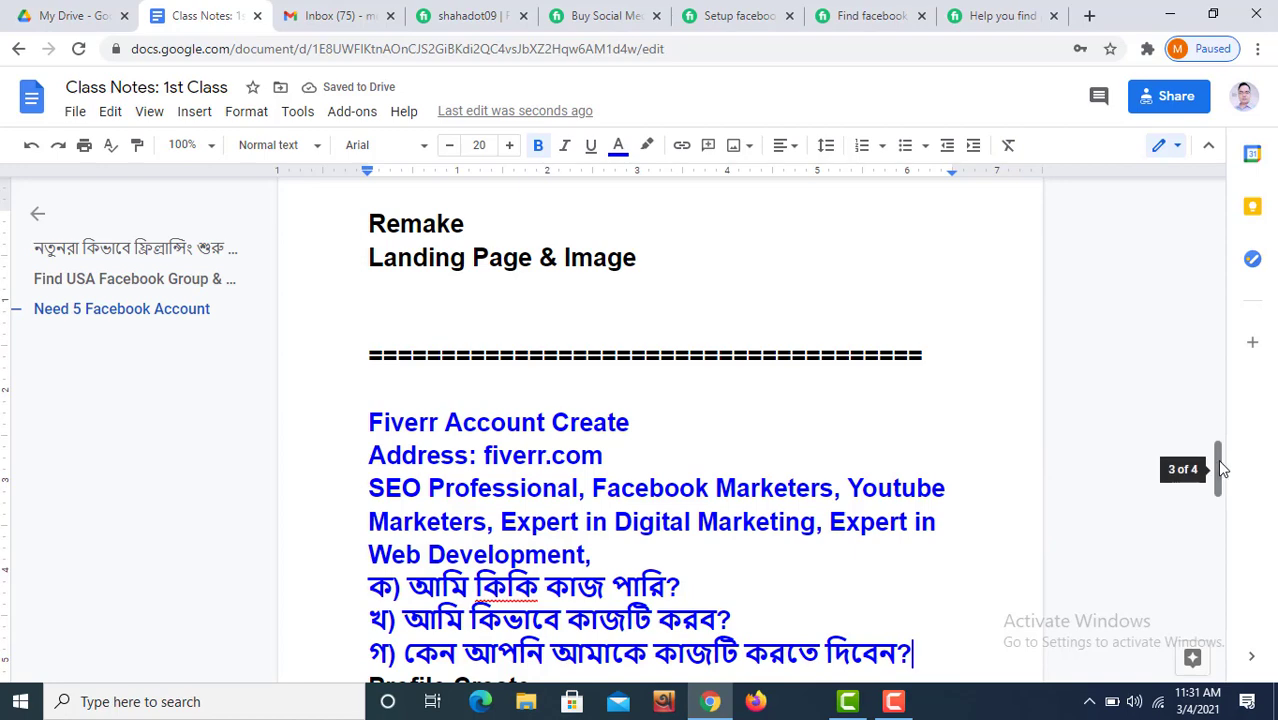
{"action": "left_click_drag", "start_coordinate": [1217, 459], "coordinate": [1208, 512]}
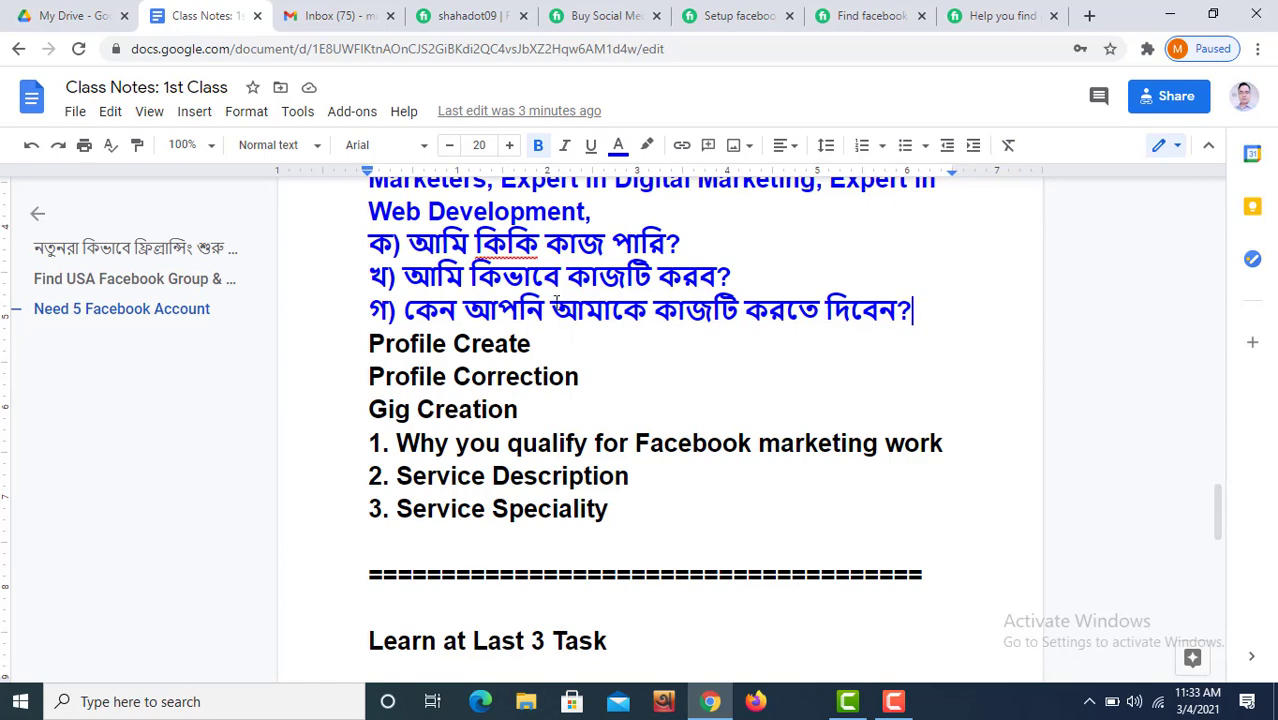
Copy the seller's self-description, without the closing smiley, from the gig page about finding paying customers with Facebook ads
{"action": "left_click", "coordinate": [461, 18]}
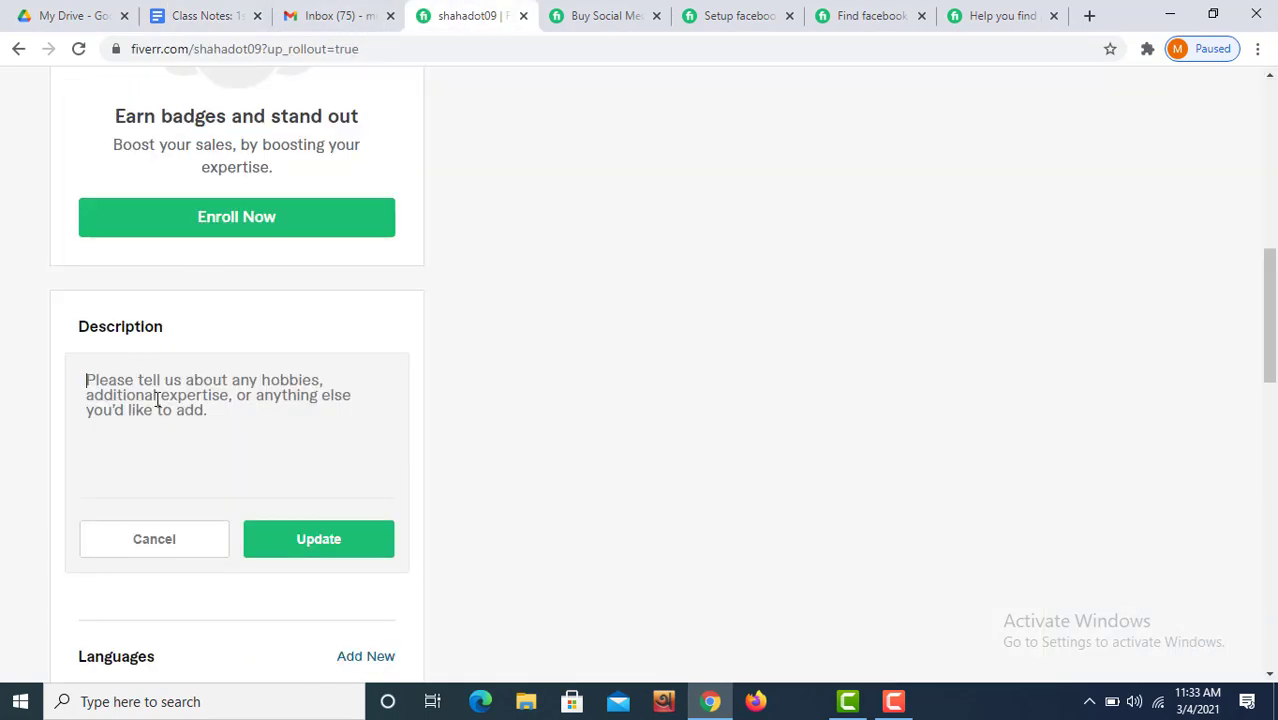
{"action": "left_click", "coordinate": [864, 18]}
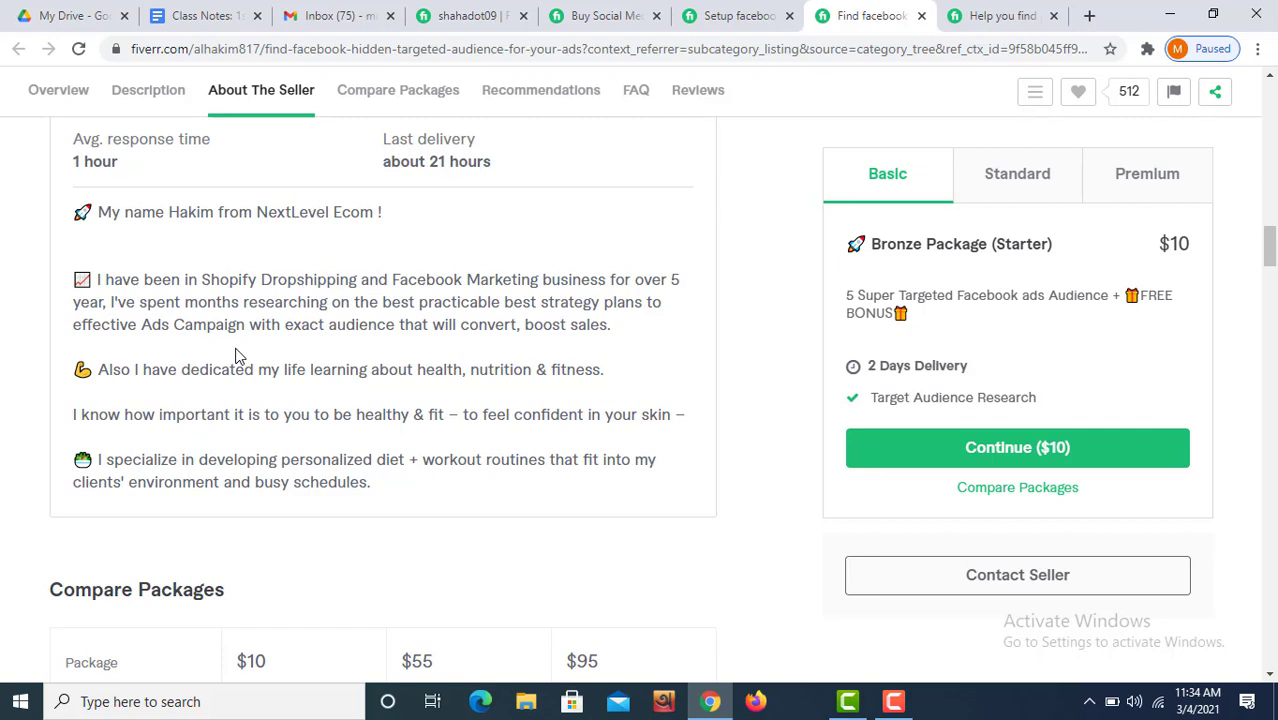
{"action": "left_click", "coordinate": [893, 702]}
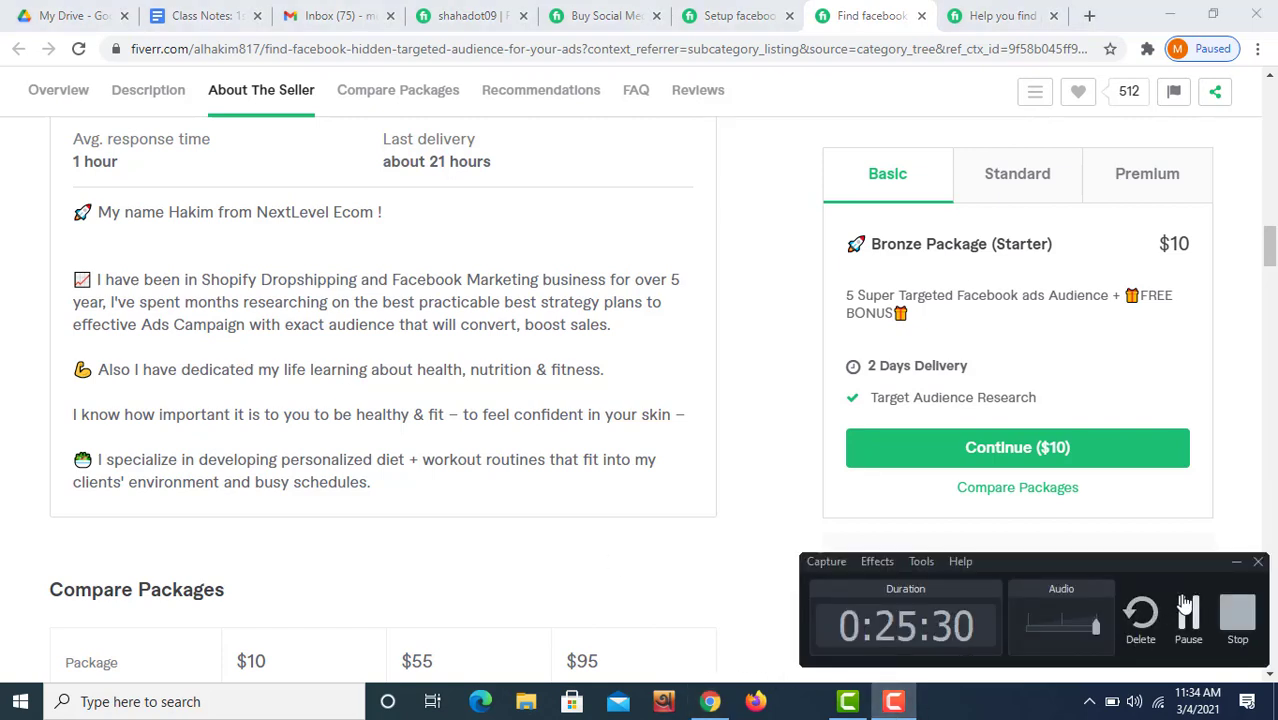
{"action": "left_click", "coordinate": [1000, 15]}
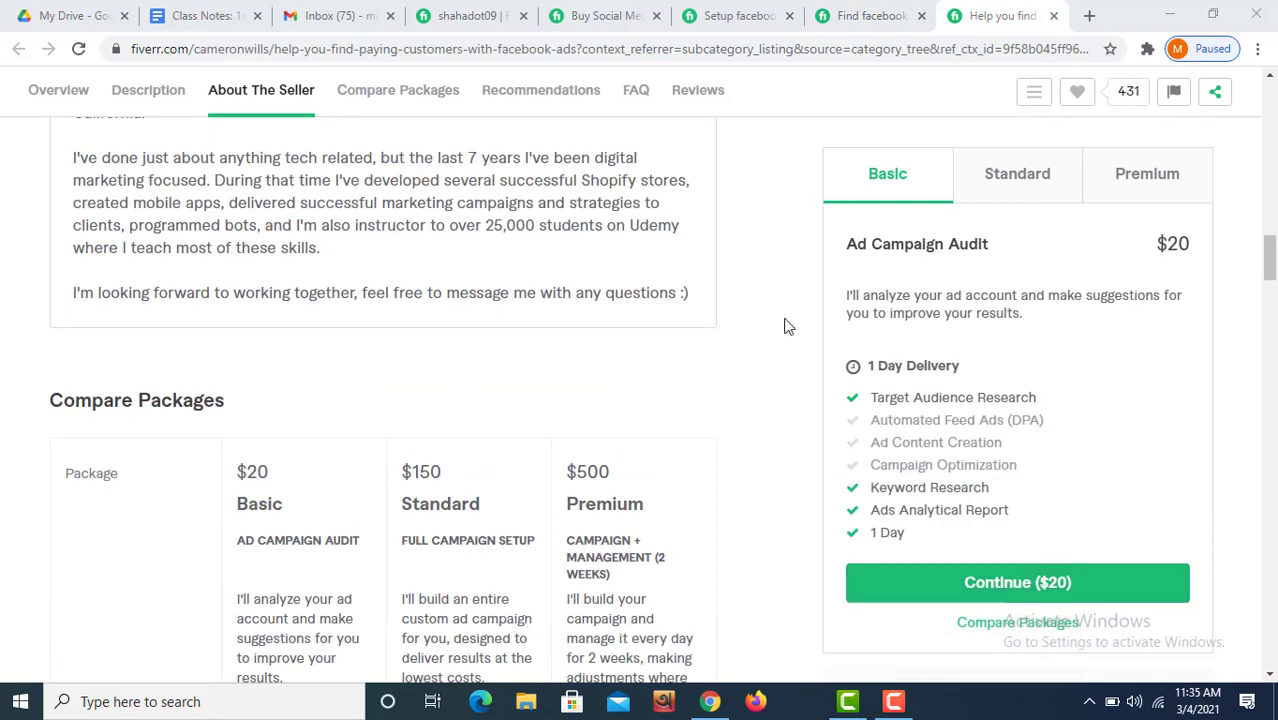
{"action": "left_click_drag", "start_coordinate": [1272, 253], "coordinate": [1272, 241]}
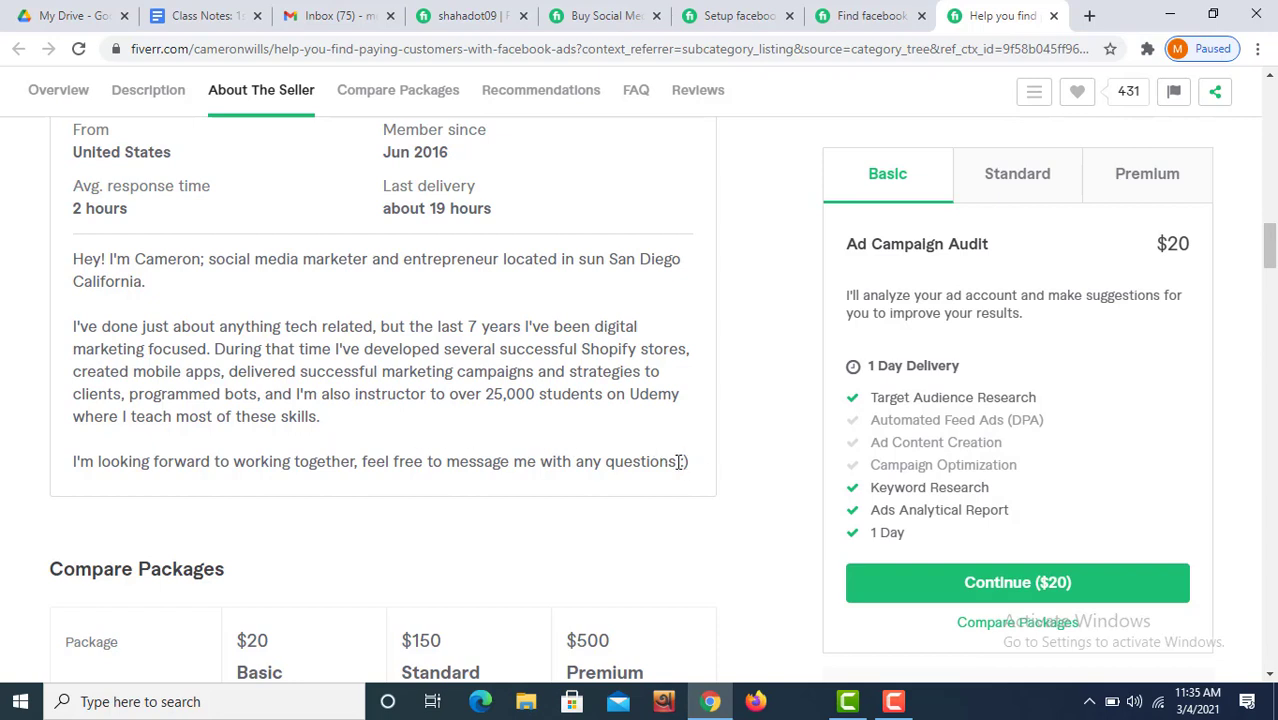
{"action": "left_click_drag", "start_coordinate": [677, 461], "coordinate": [77, 252]}
{"action": "key", "text": "ctrl+c"}
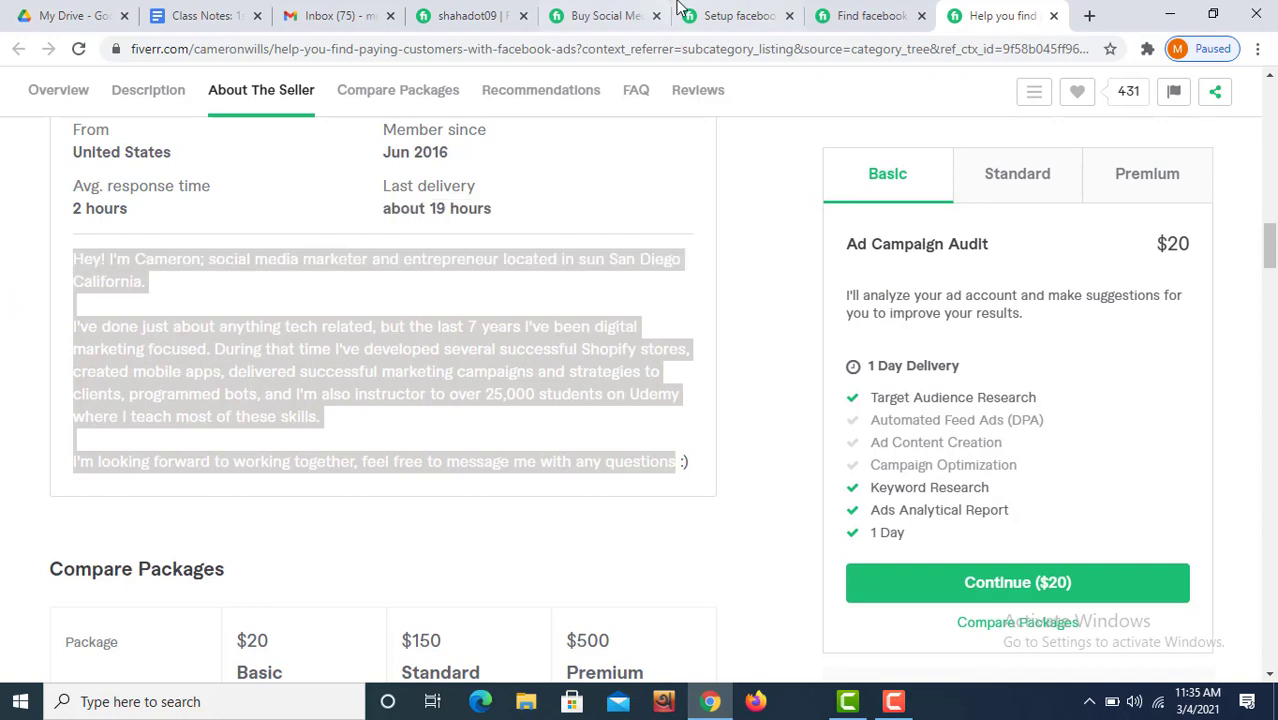
Search Google for "google translate" in a new browser tab and open the Google Translate site
{"action": "left_click", "coordinate": [1088, 16]}
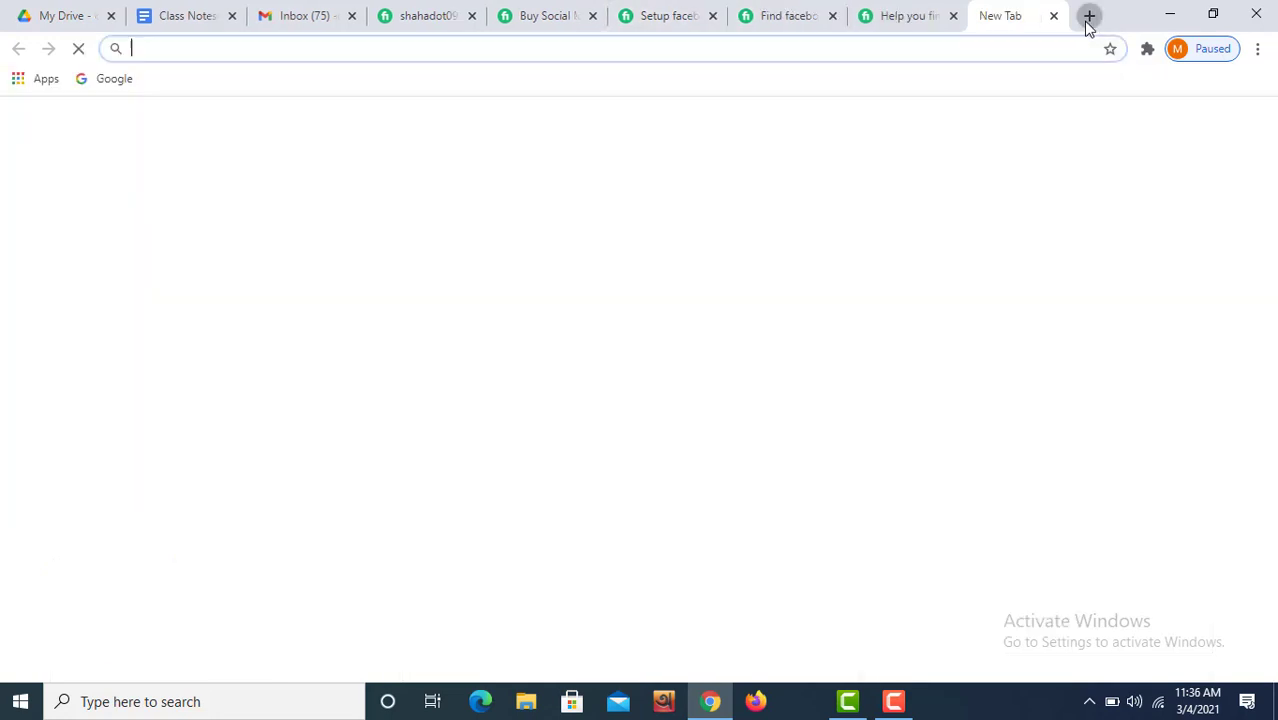
{"action": "left_click", "coordinate": [483, 308]}
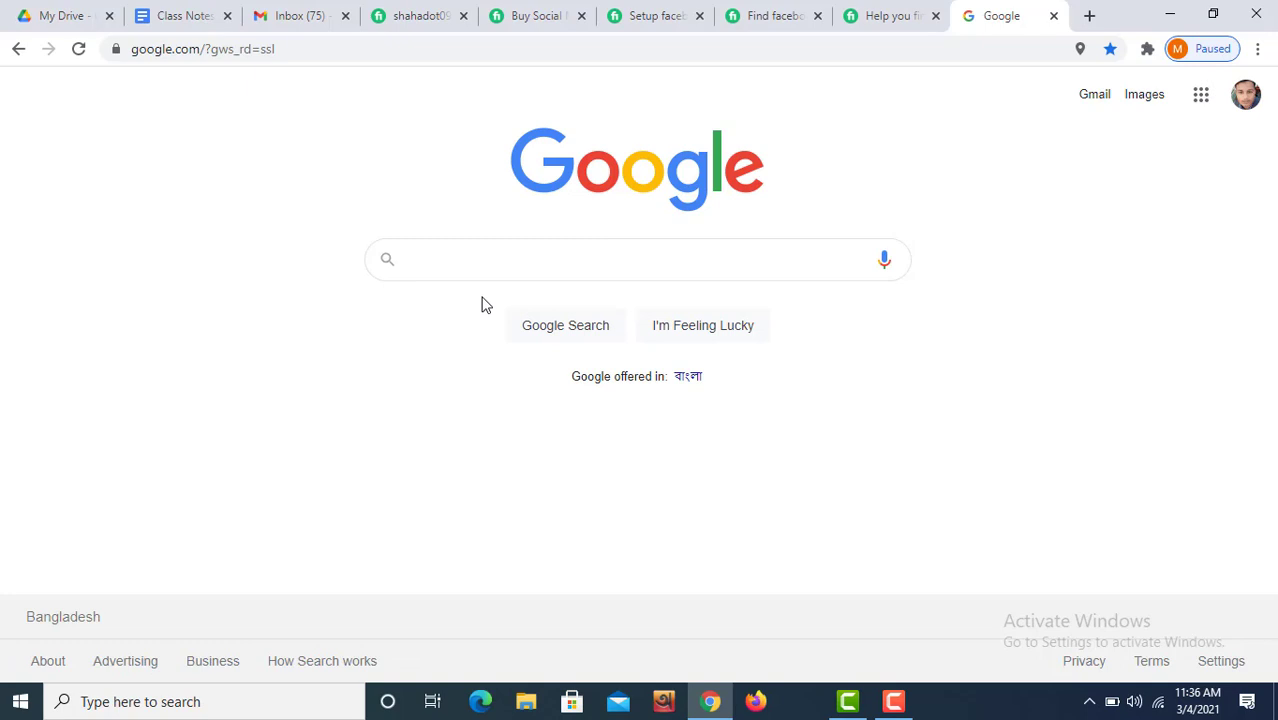
{"action": "left_click", "coordinate": [437, 246]}
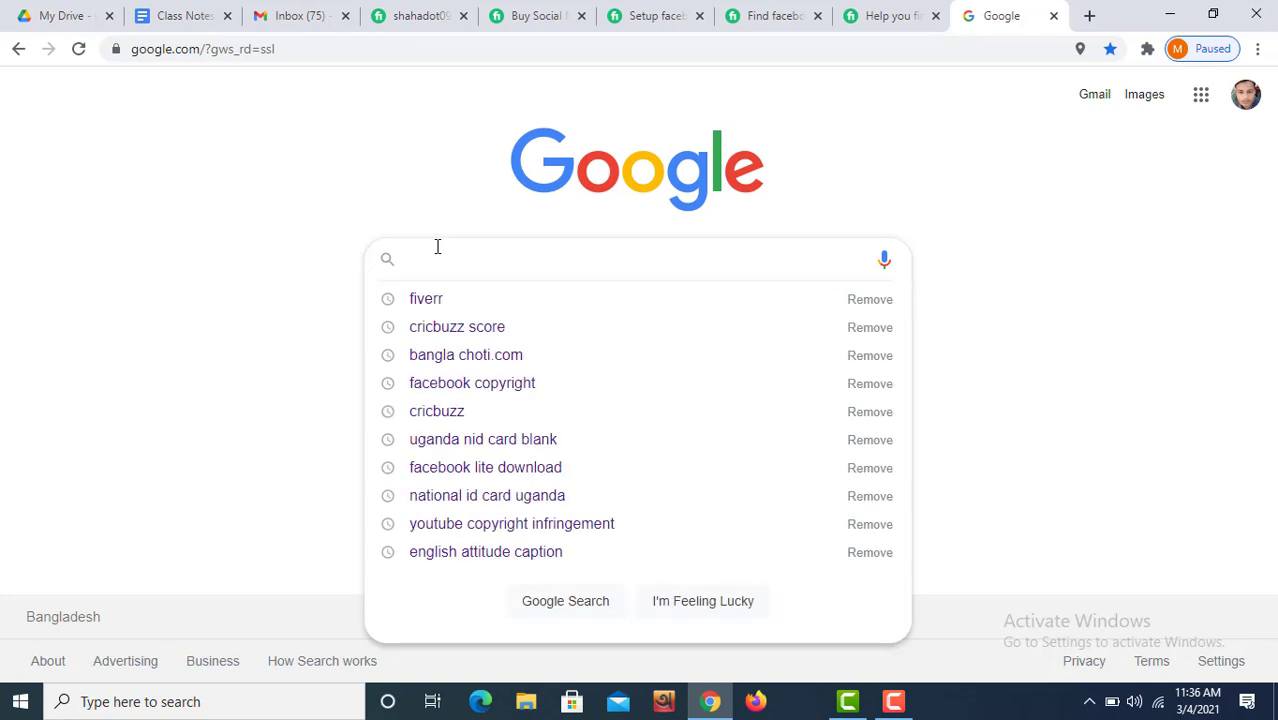
{"action": "type", "text": "্"}
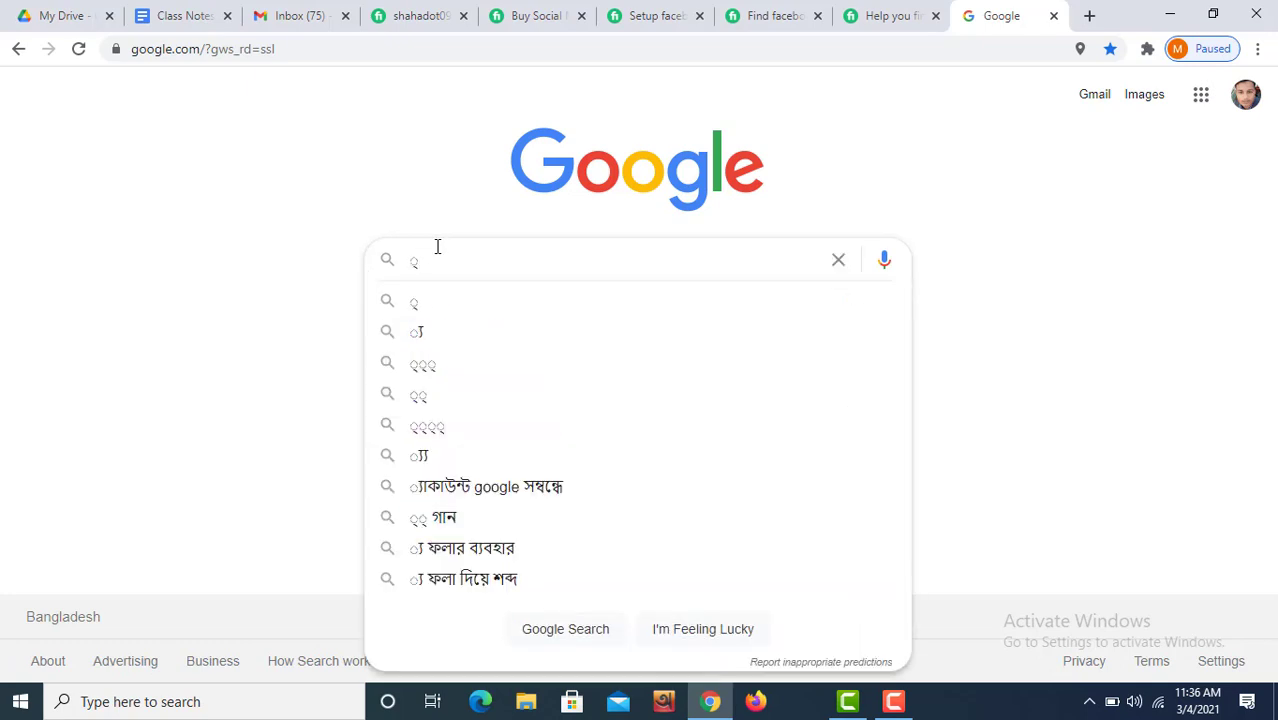
{"action": "key", "text": "BackSpace"}
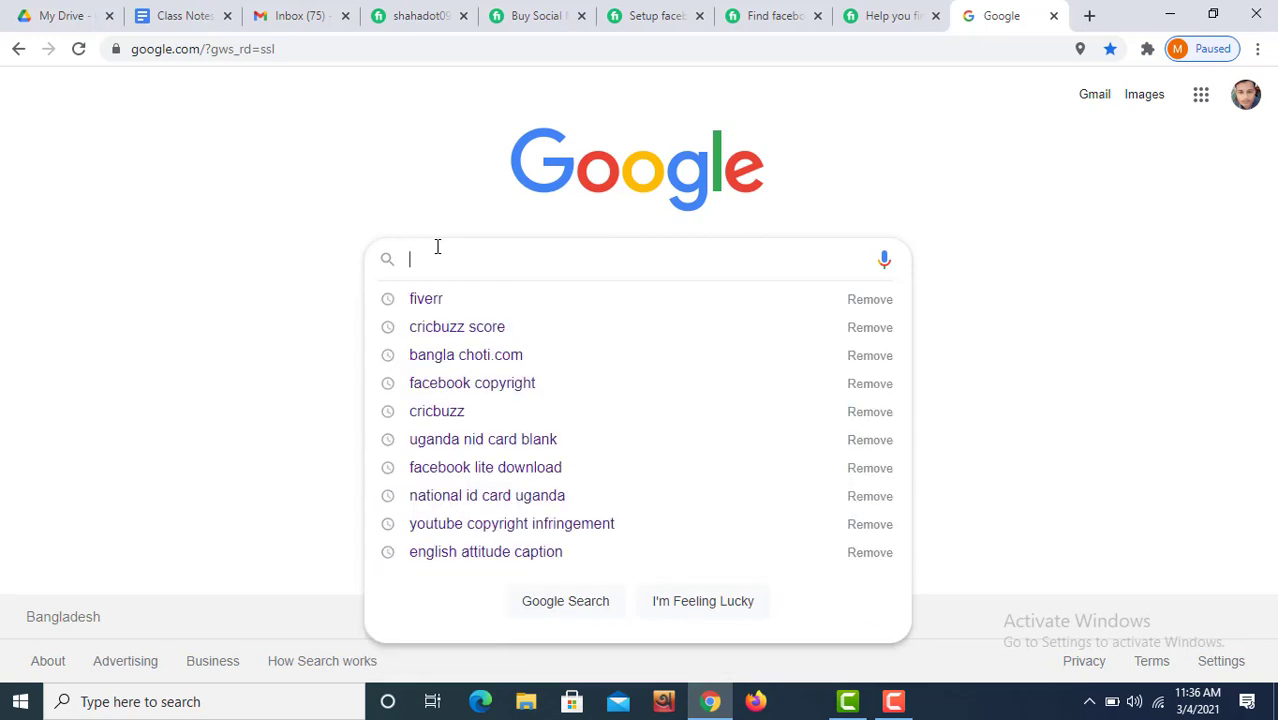
{"action": "type", "text": "goole"}
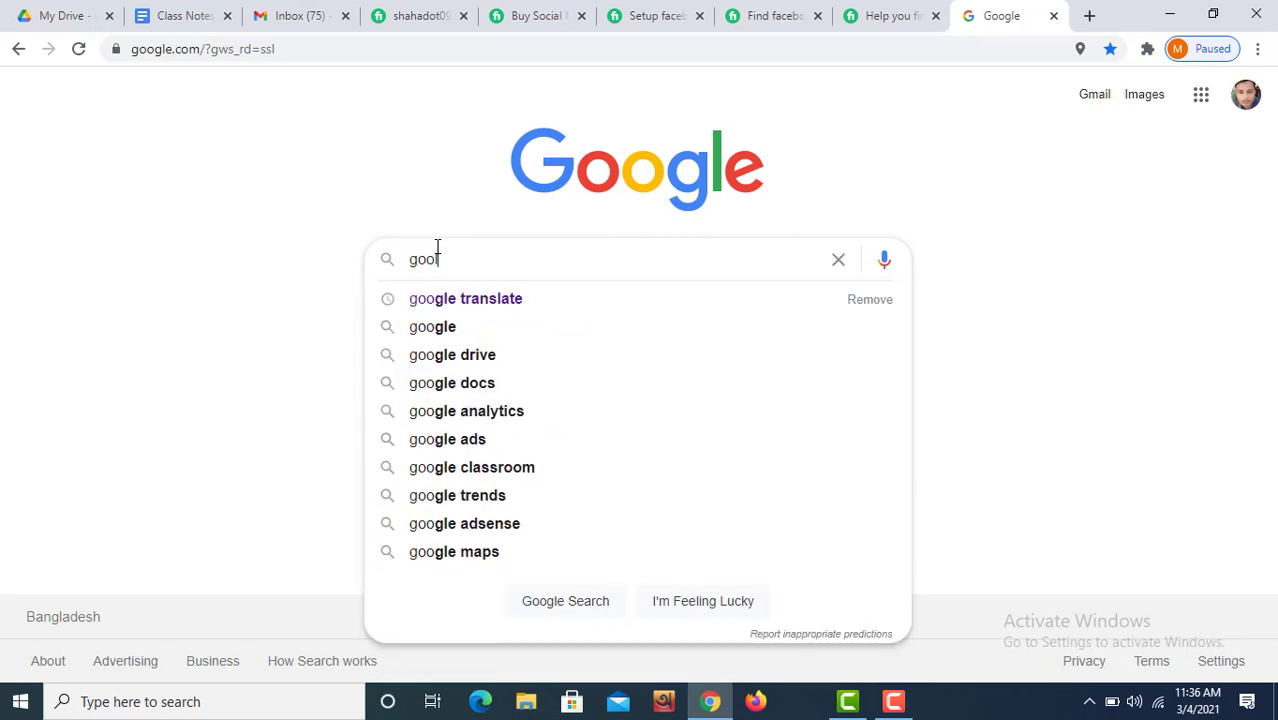
{"action": "left_click", "coordinate": [467, 296]}
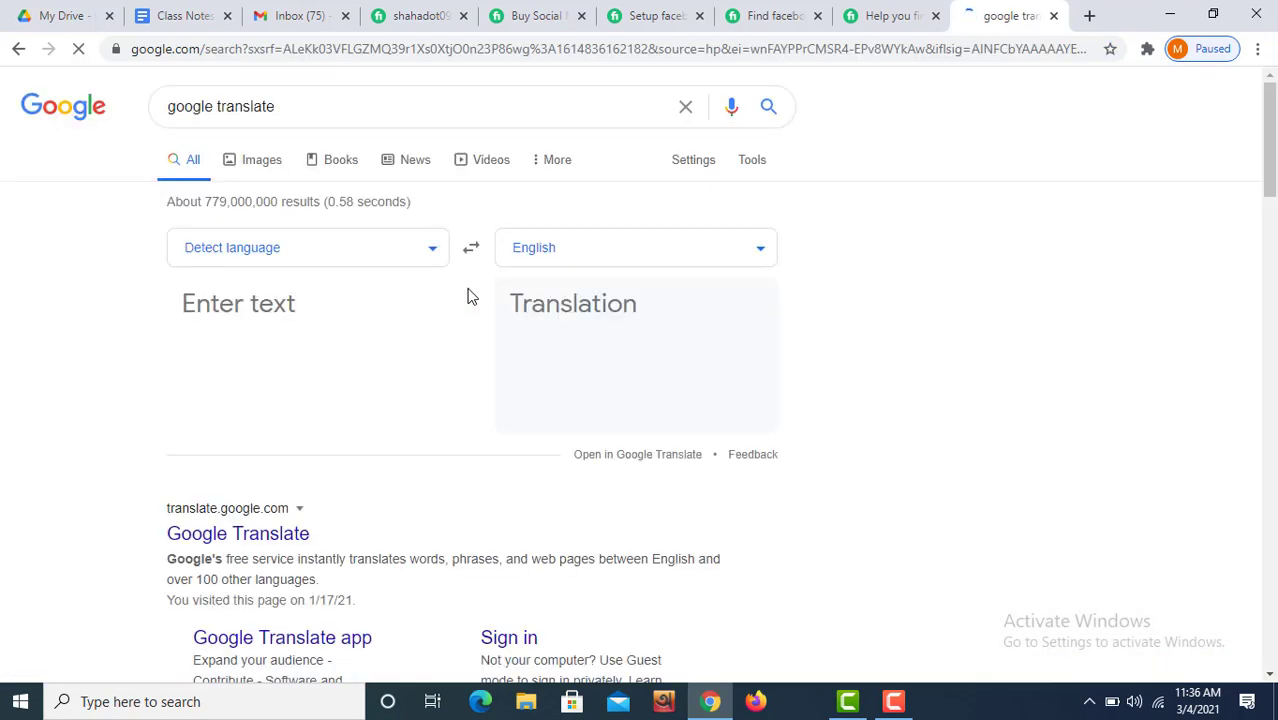
{"action": "left_click", "coordinate": [212, 540]}
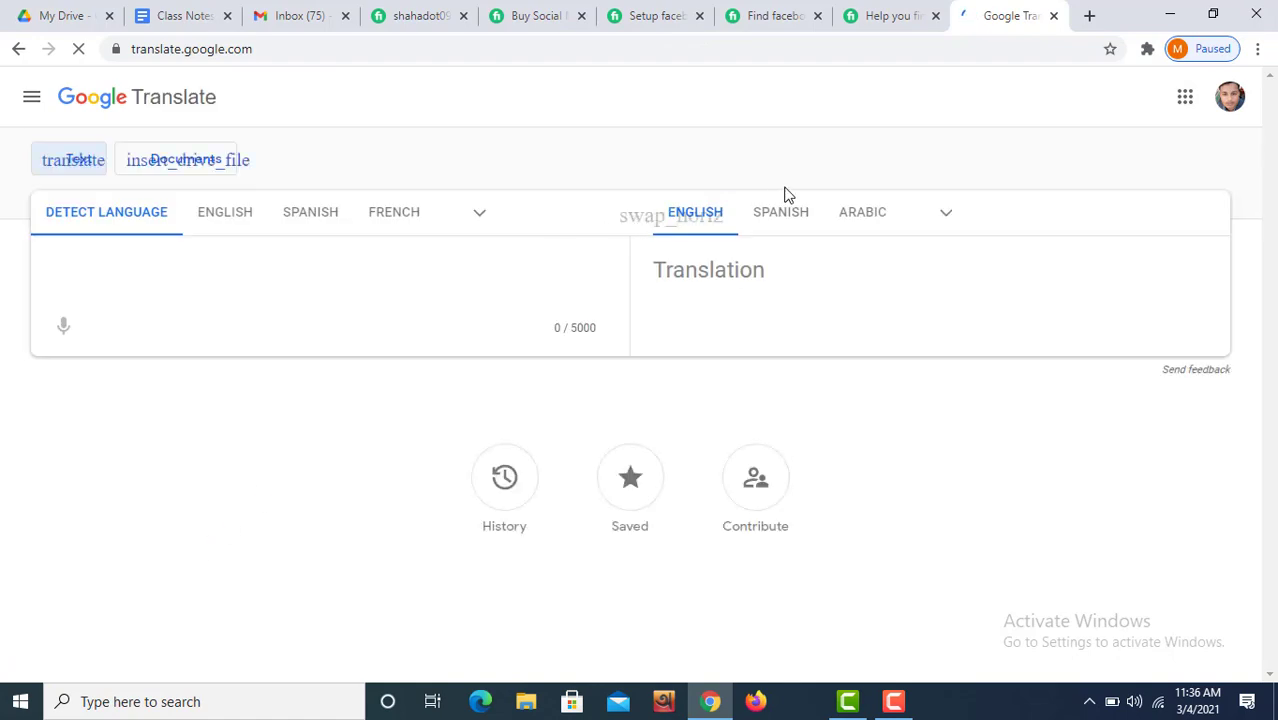
Set the target language to Bengali and paste the copied seller description as the text for translation
{"action": "left_click", "coordinate": [881, 212]}
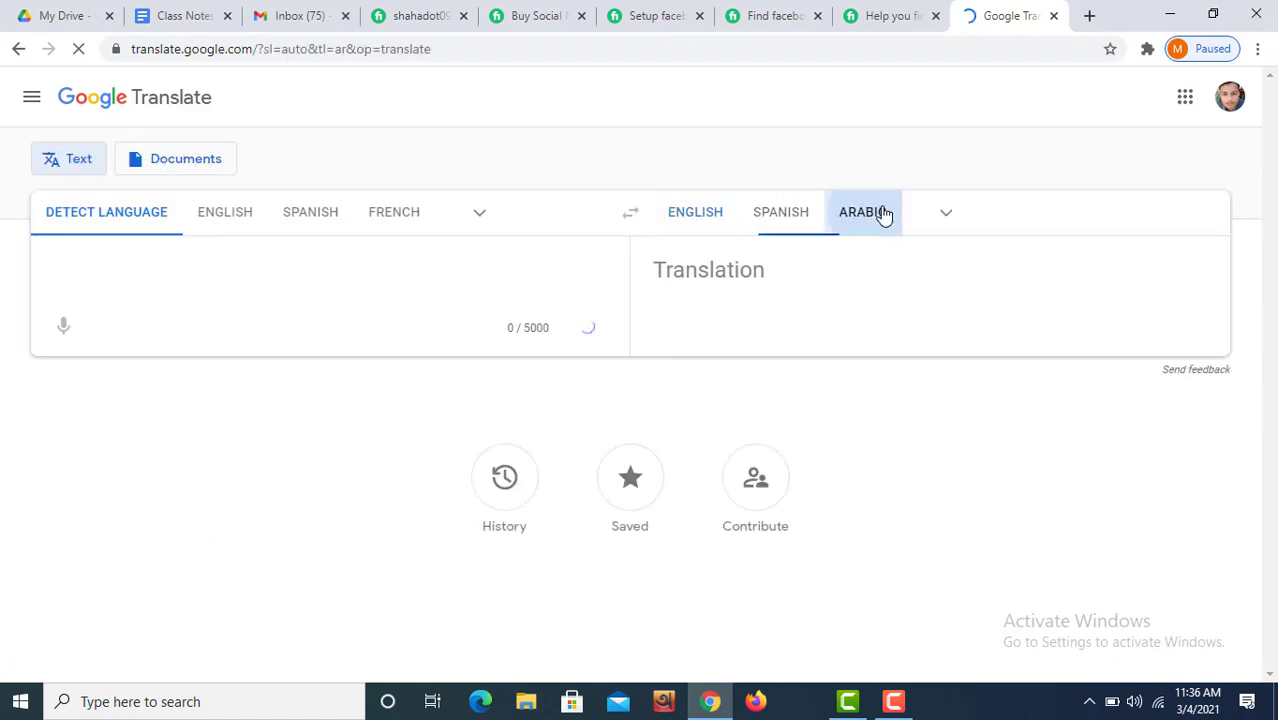
{"action": "left_click", "coordinate": [947, 214]}
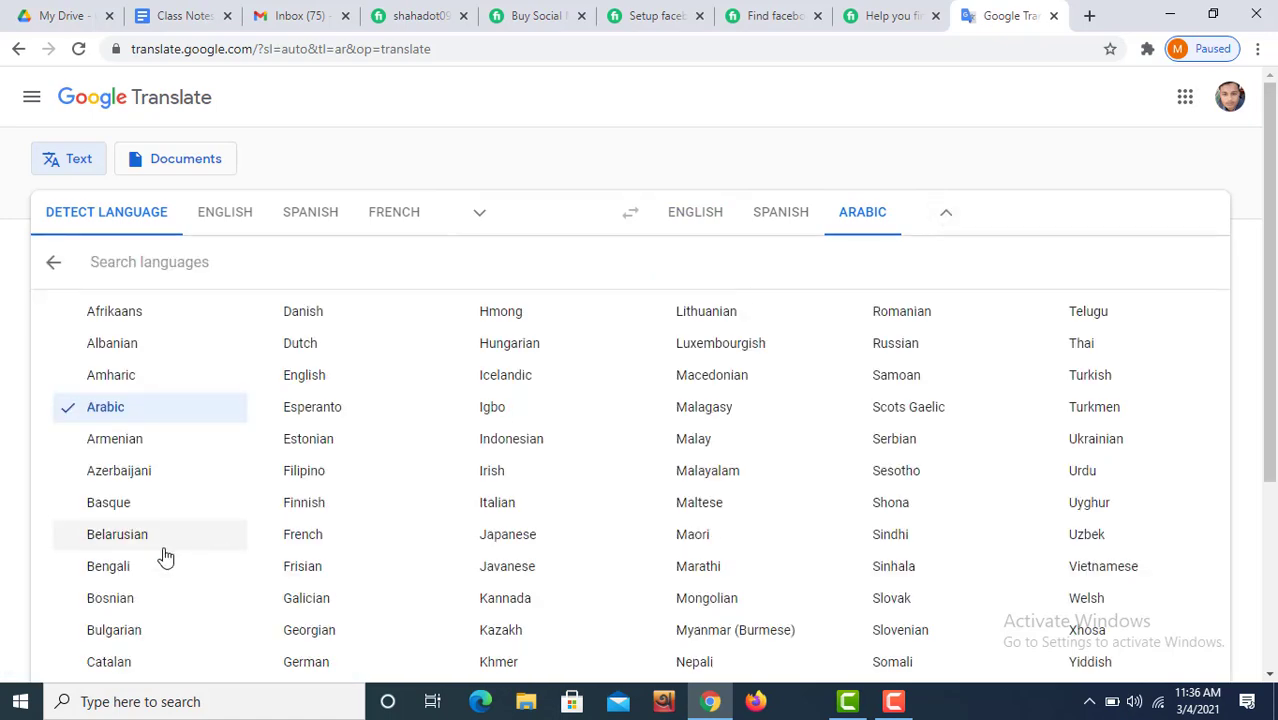
{"action": "left_click", "coordinate": [98, 570]}
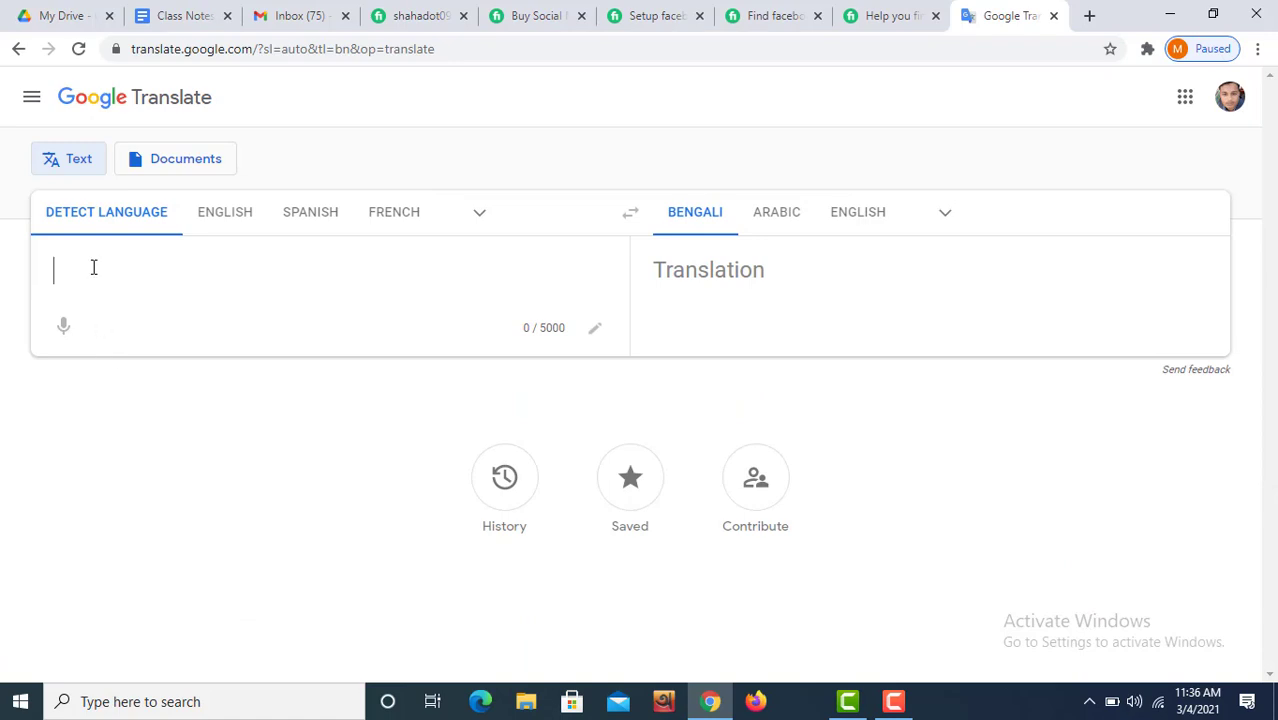
{"action": "key", "text": "ctrl+v"}
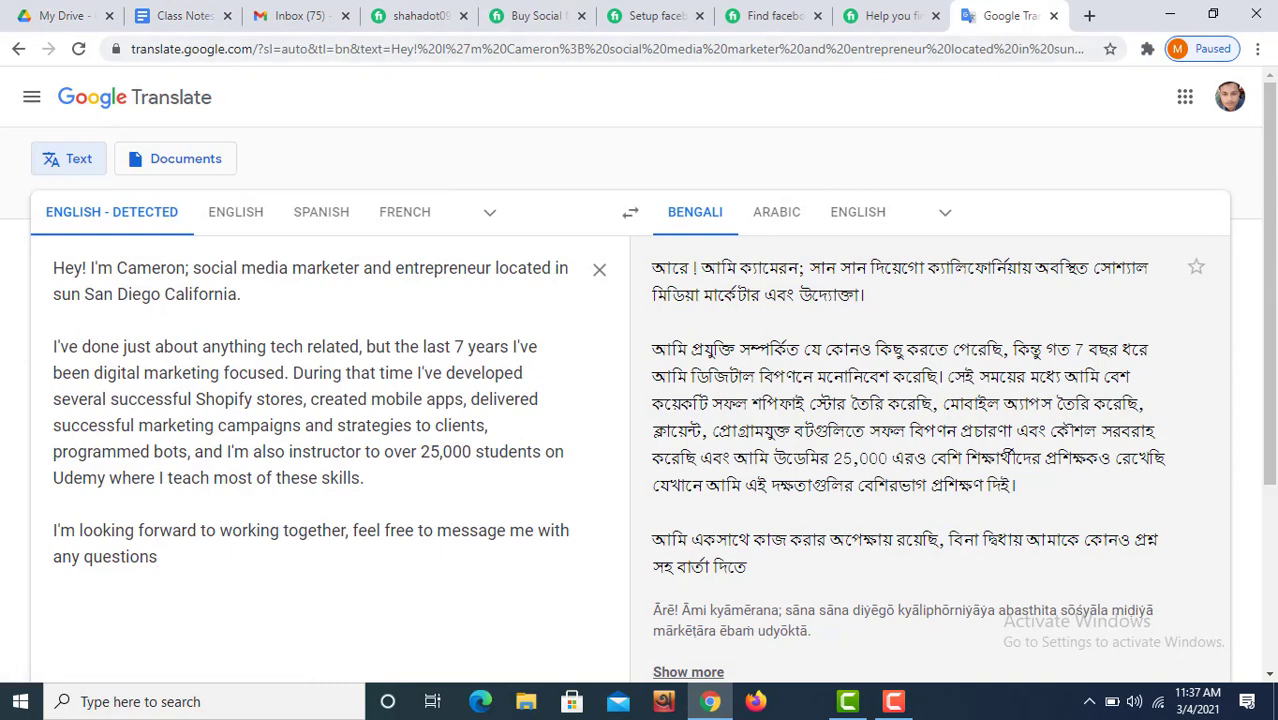
Close the paying-customers gig page and browse the Social Media Marketing category under Digital Marketing from the hidden-audience gig page
{"action": "left_click", "coordinate": [884, 16]}
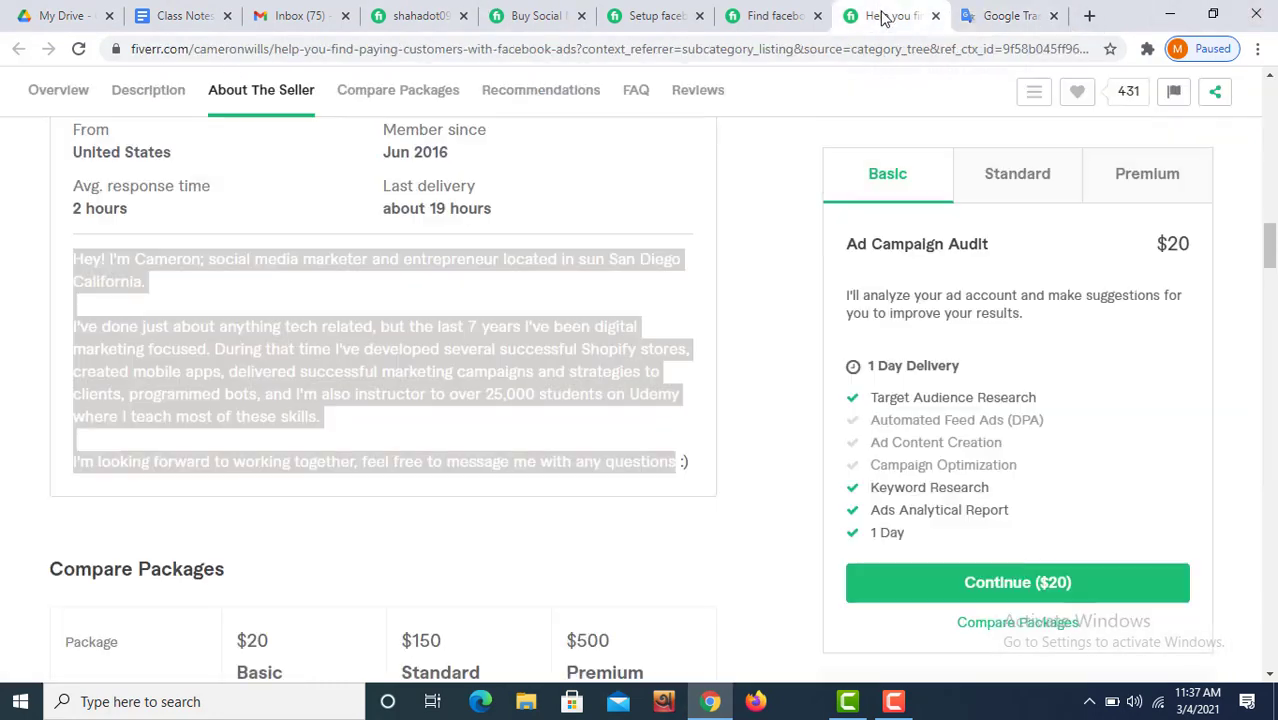
{"action": "left_click", "coordinate": [935, 16]}
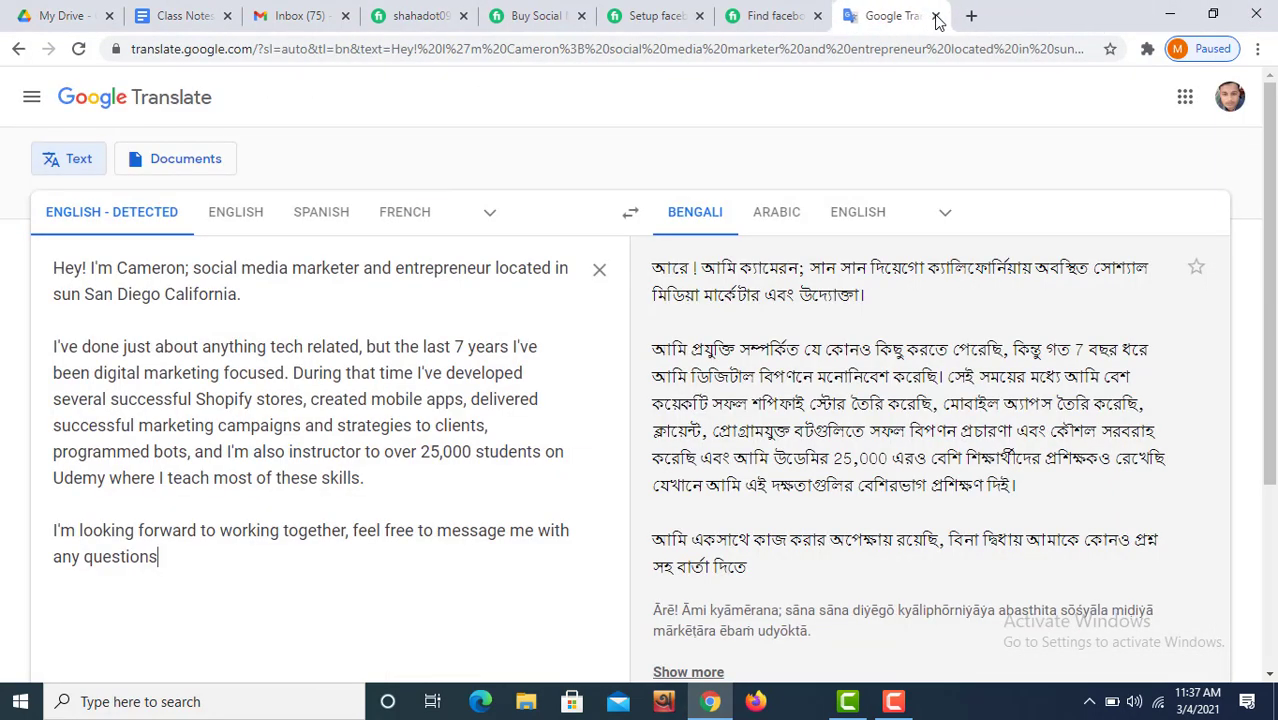
{"action": "left_click", "coordinate": [779, 16]}
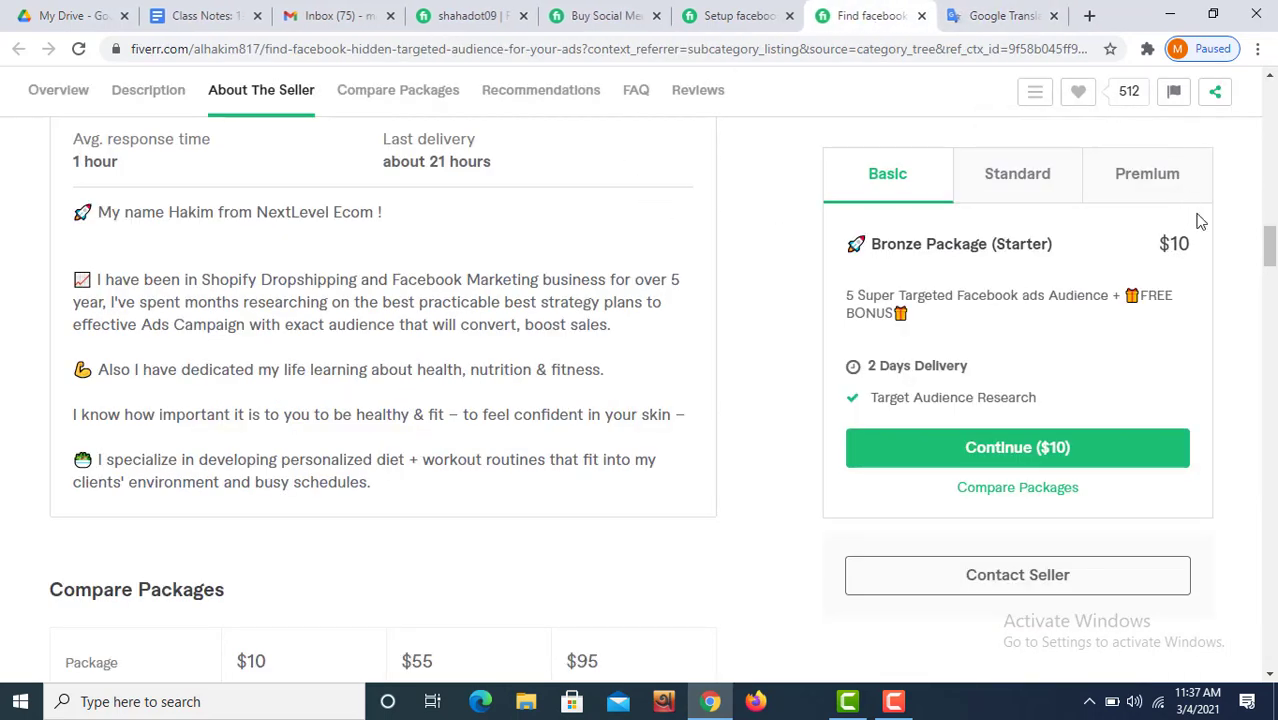
{"action": "left_click_drag", "start_coordinate": [1272, 245], "coordinate": [1270, 100]}
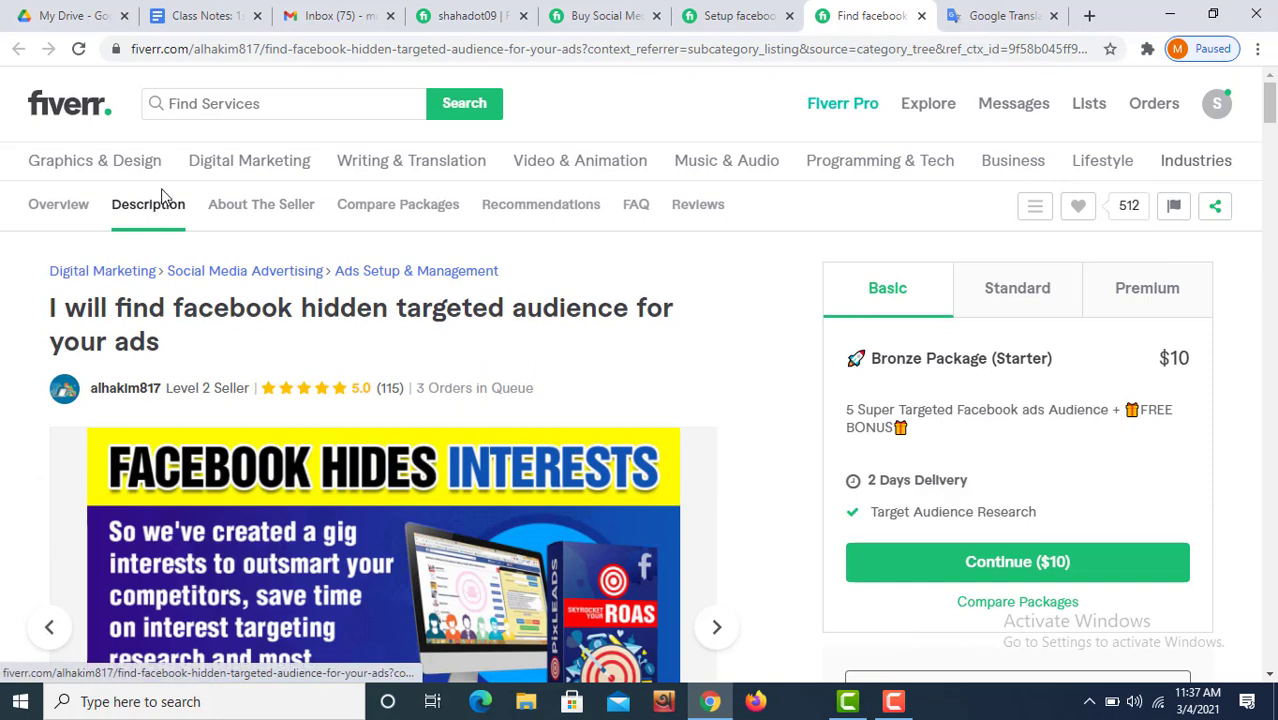
{"action": "left_click", "coordinate": [250, 168]}
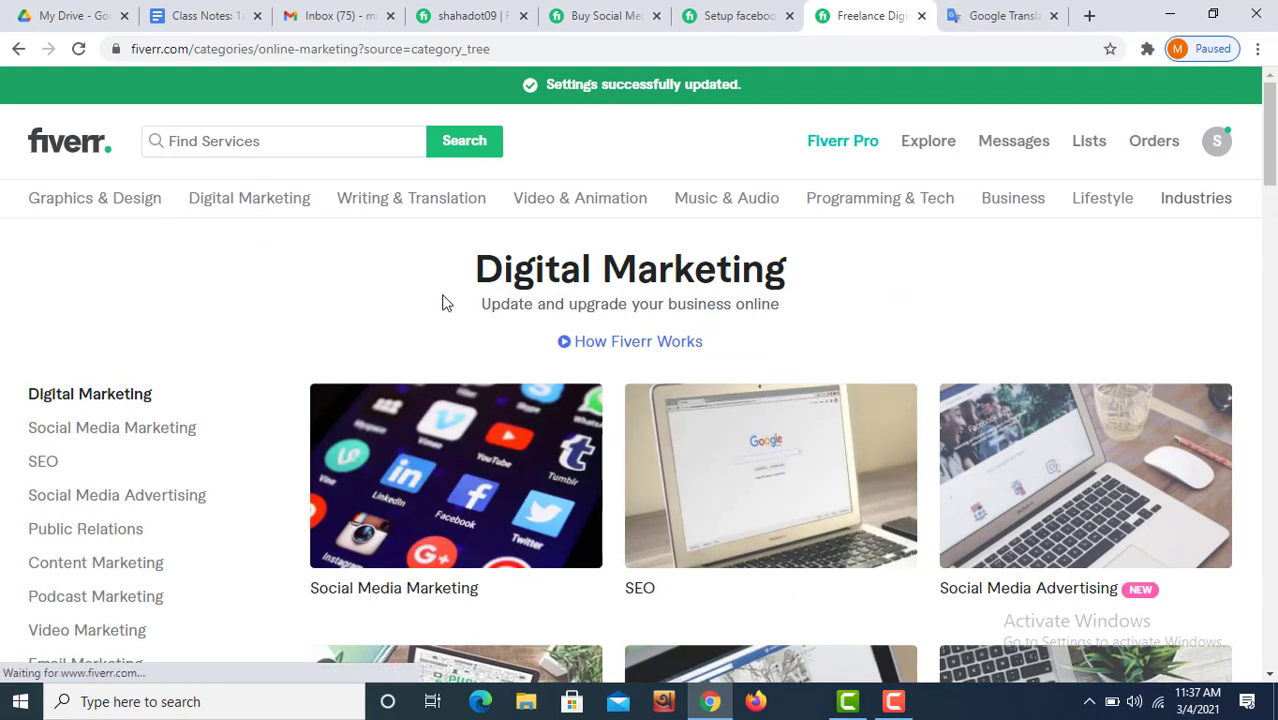
{"action": "mouse_move", "coordinate": [241, 214]}
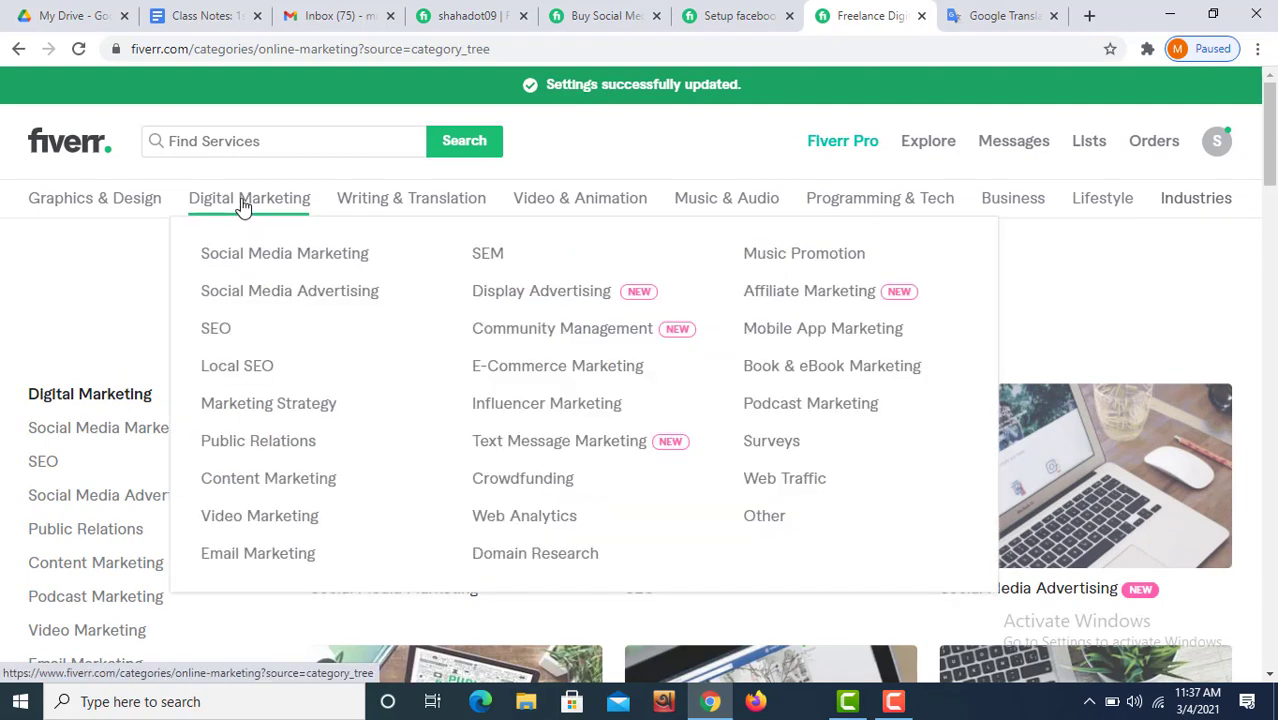
{"action": "left_click", "coordinate": [256, 260]}
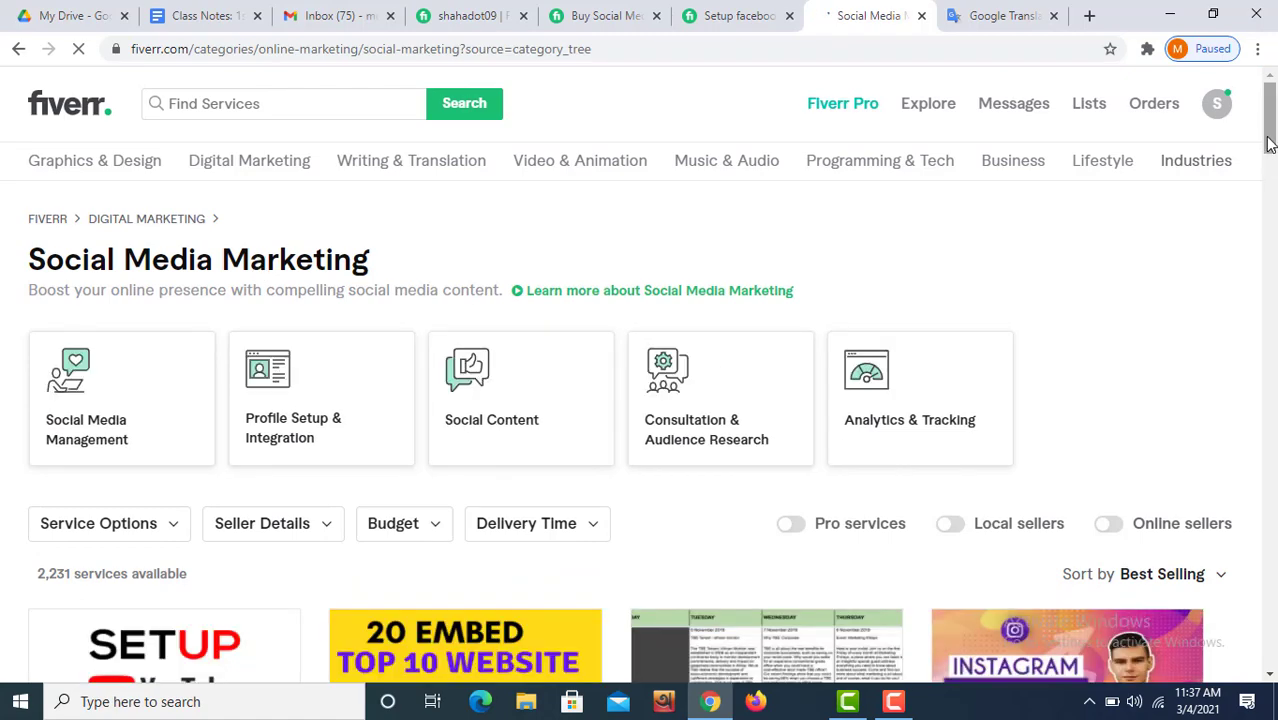
{"action": "left_click_drag", "start_coordinate": [1268, 143], "coordinate": [1256, 218]}
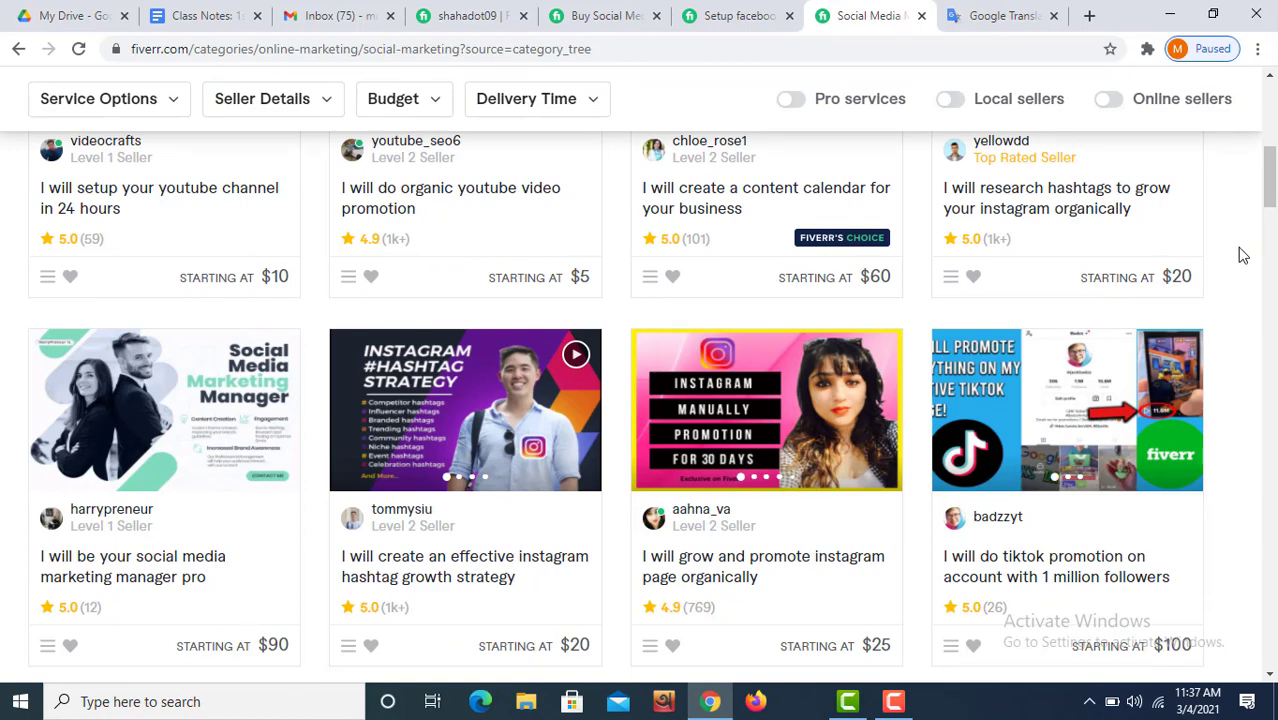
Open the gig "I will be your social media marketing manager pro" and copy the seller's full self-description
{"action": "left_click", "coordinate": [179, 418]}
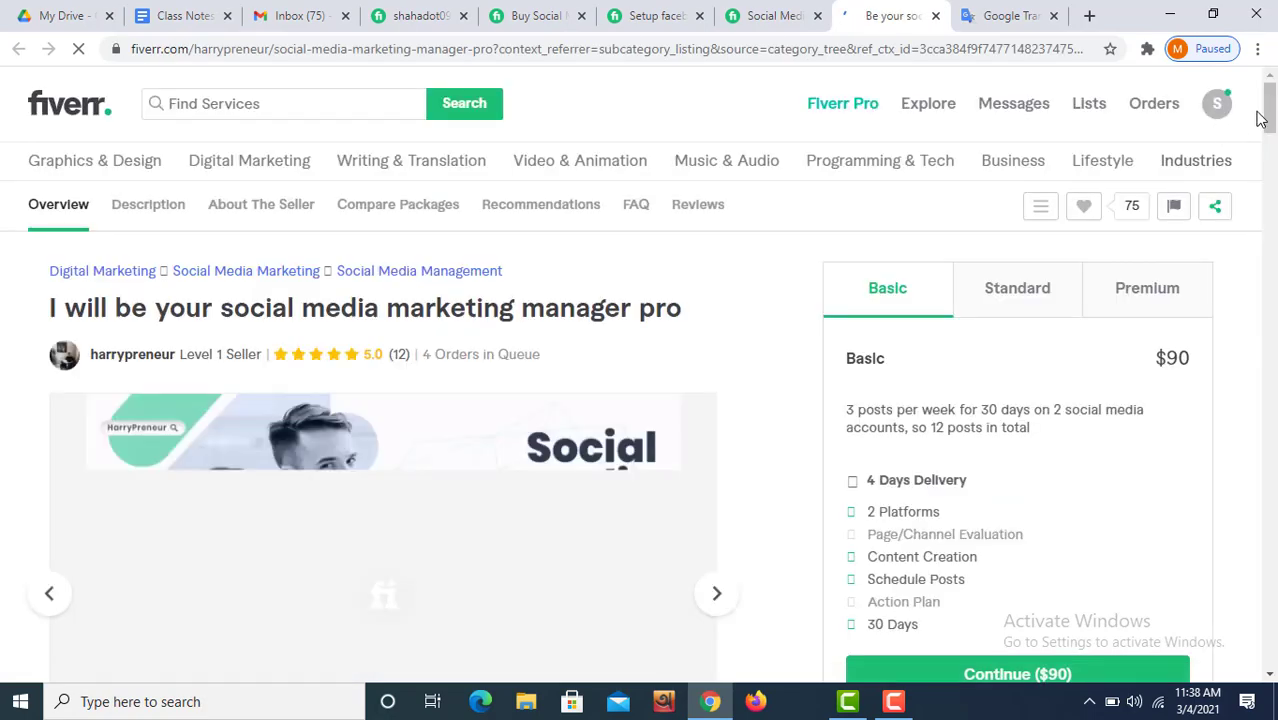
{"action": "scroll", "coordinate": [1248, 205], "scroll_direction": "down", "scroll_amount": 5}
{"action": "scroll", "coordinate": [1248, 205], "scroll_direction": "down", "scroll_amount": 8}
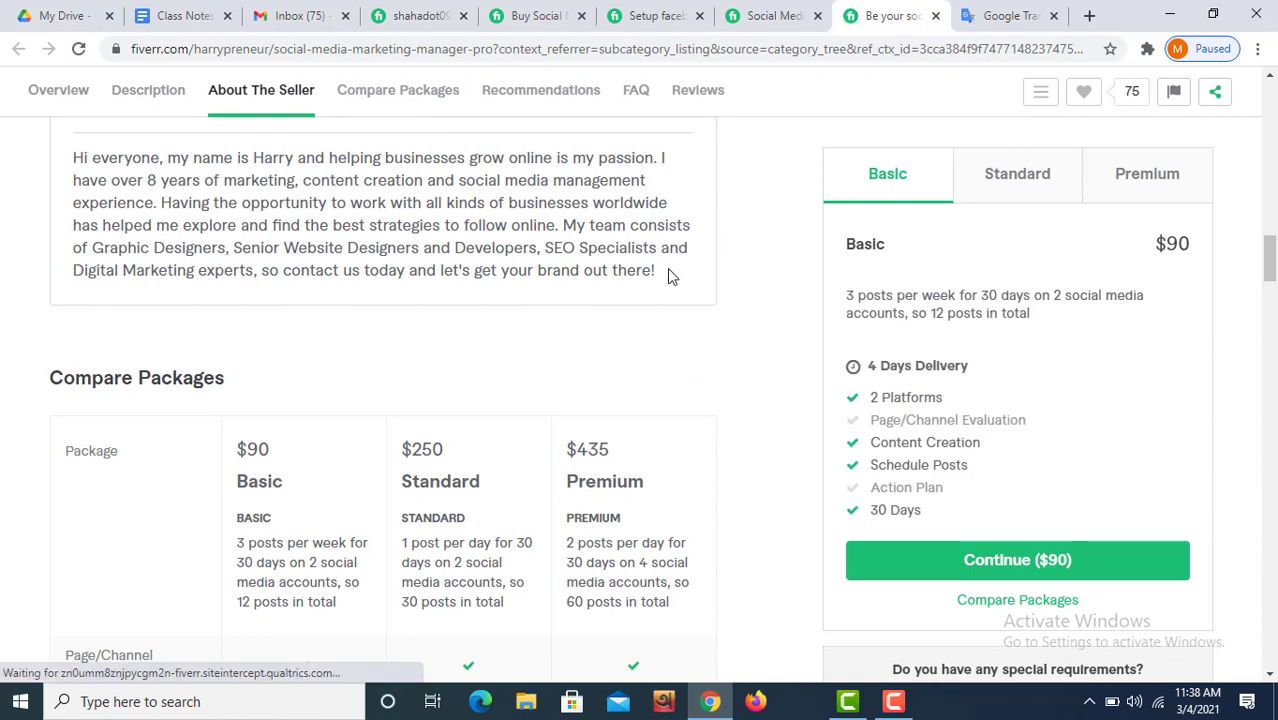
{"action": "left_click_drag", "start_coordinate": [667, 268], "coordinate": [33, 175]}
{"action": "key", "text": "ctrl+c"}
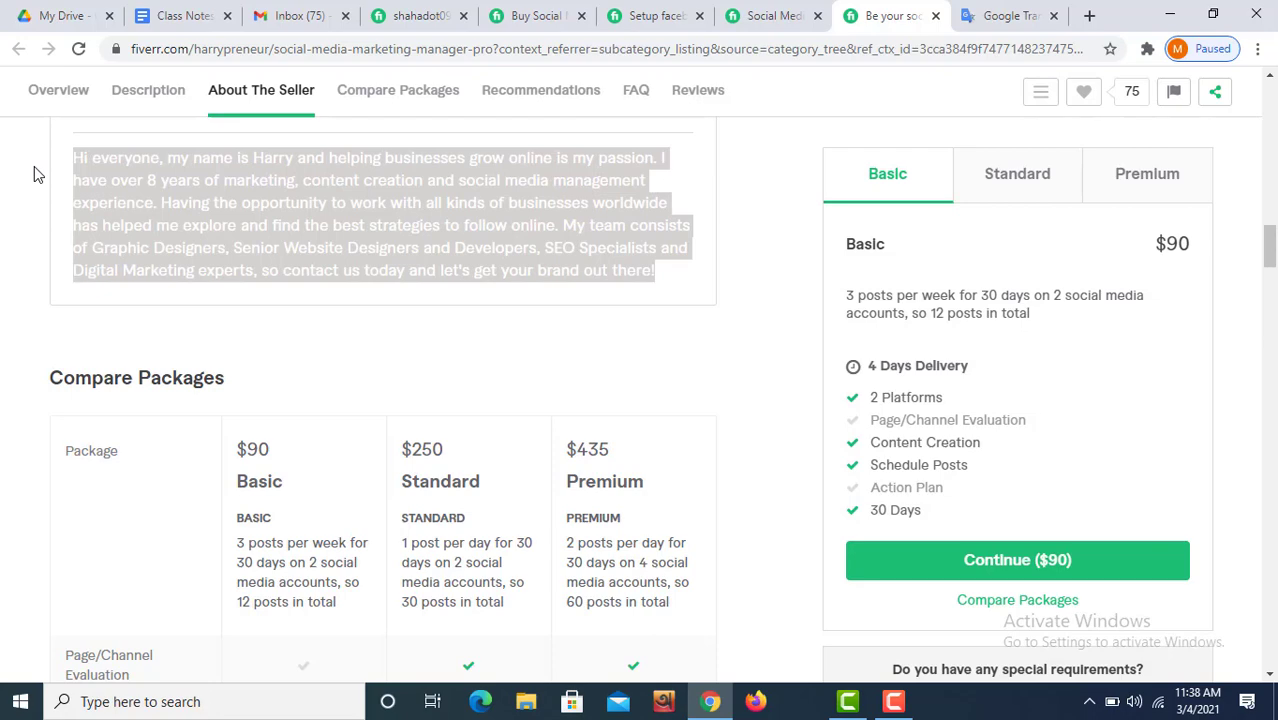
Replace the source text in Google Translate with the copied self-description to translate it into Bengali
{"action": "left_click", "coordinate": [1008, 20]}
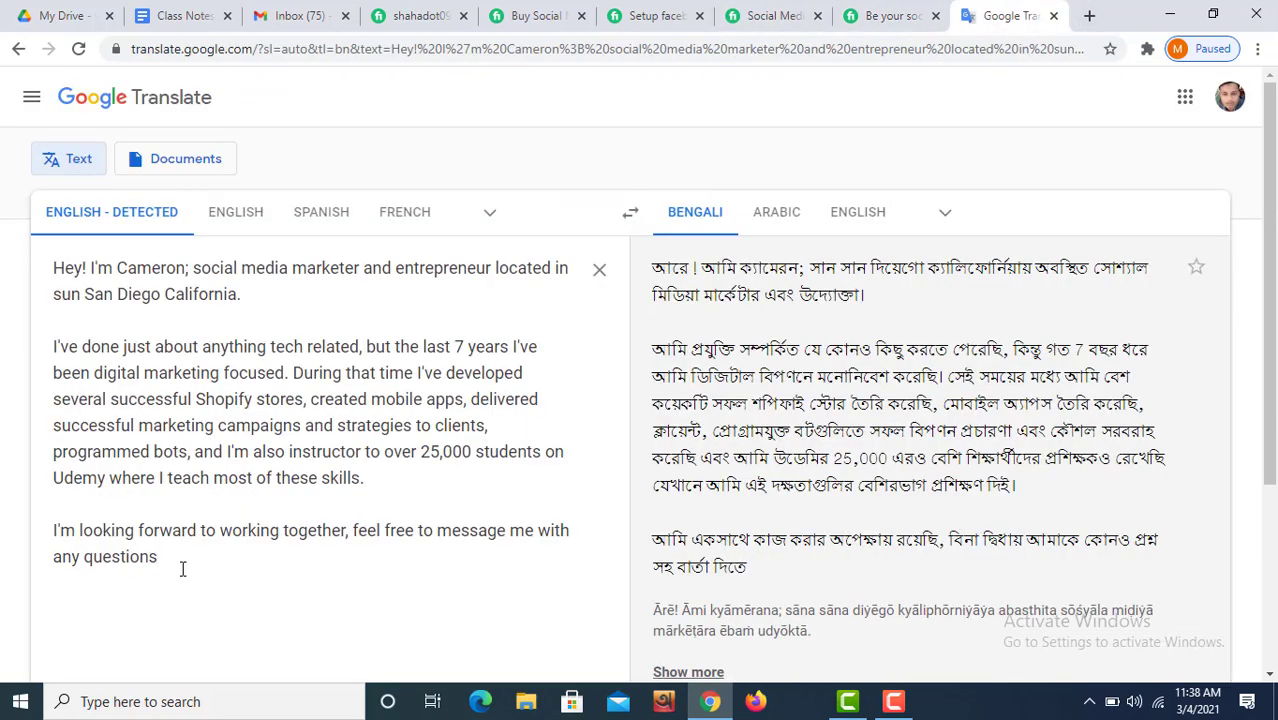
{"action": "left_click_drag", "start_coordinate": [182, 569], "coordinate": [3, 200]}
{"action": "key", "text": "ctrl+v"}
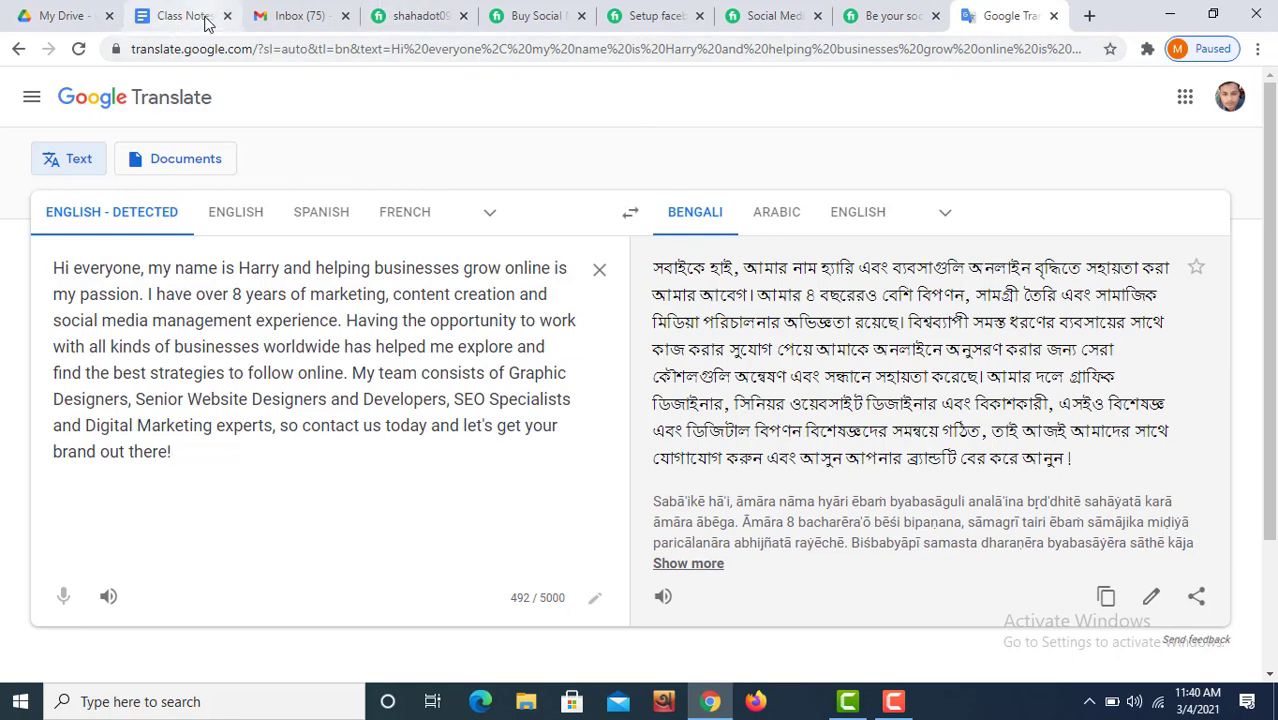
Return to the Fiverr profile and begin the description with "I'm Professional Digital Marketers,", correcting the spelling of "Digital"
{"action": "left_click", "coordinate": [393, 19]}
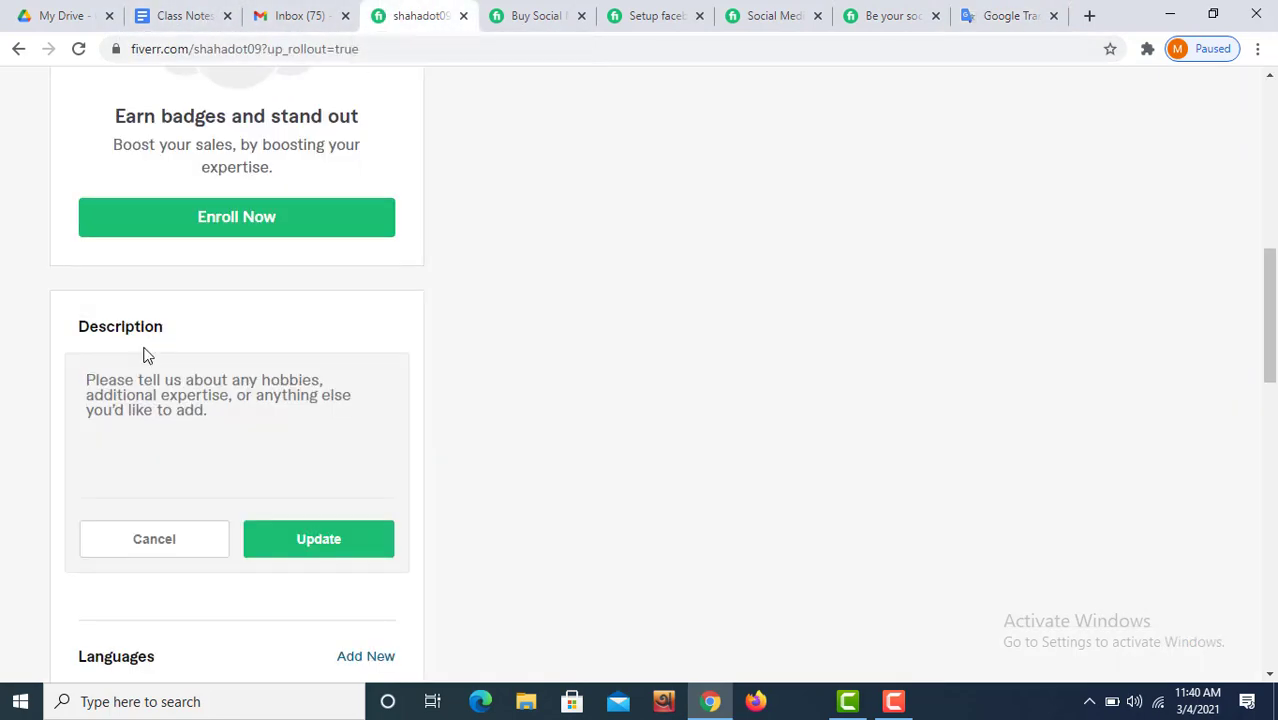
{"action": "type", "text": "I"}
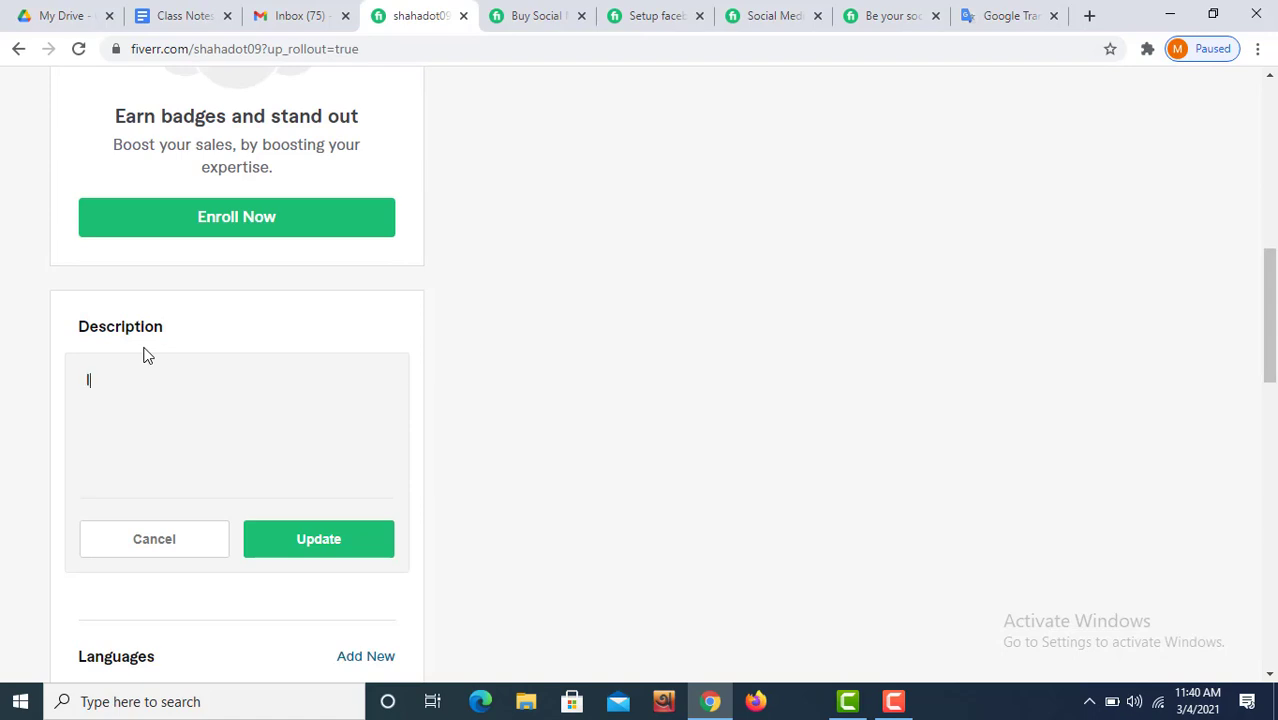
{"action": "type", "text": ";m"}
{"action": "key", "text": "BackSpace"}
{"action": "type", "text": "m Po"}
{"action": "key", "text": "BackSpace"}
{"action": "type", "text": "rofessional "}
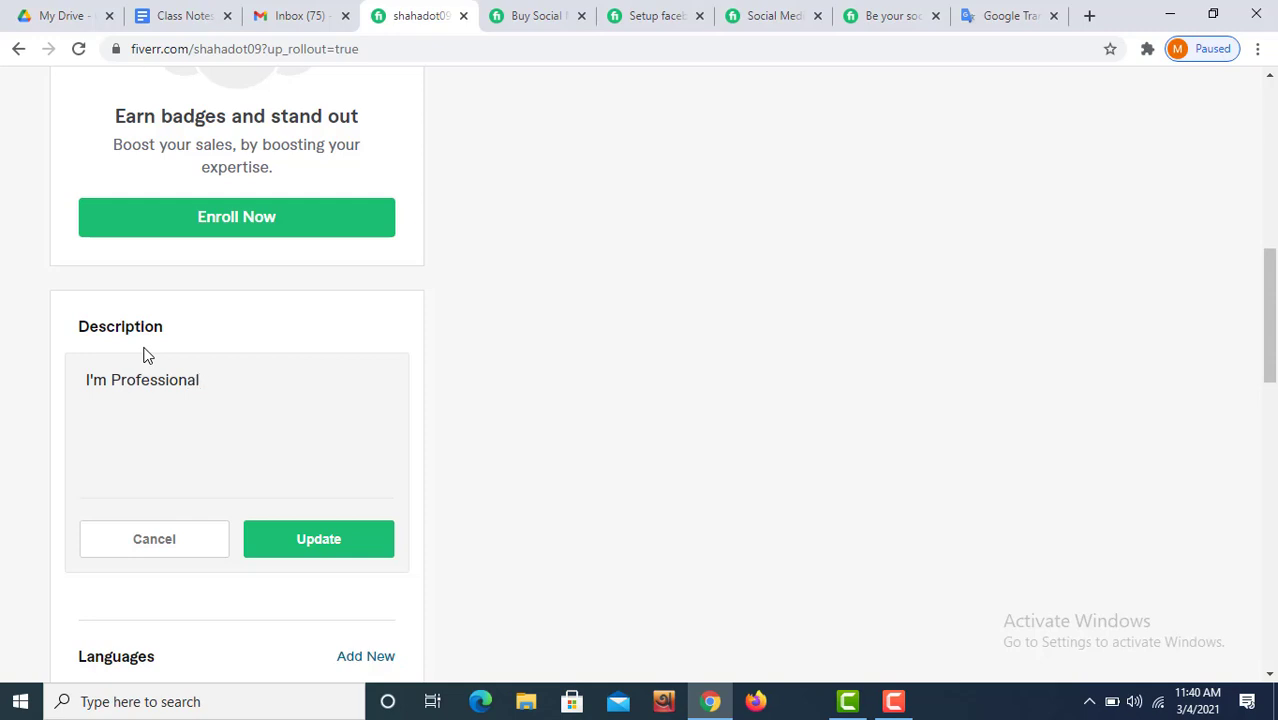
{"action": "type", "text": "Degital Mark"}
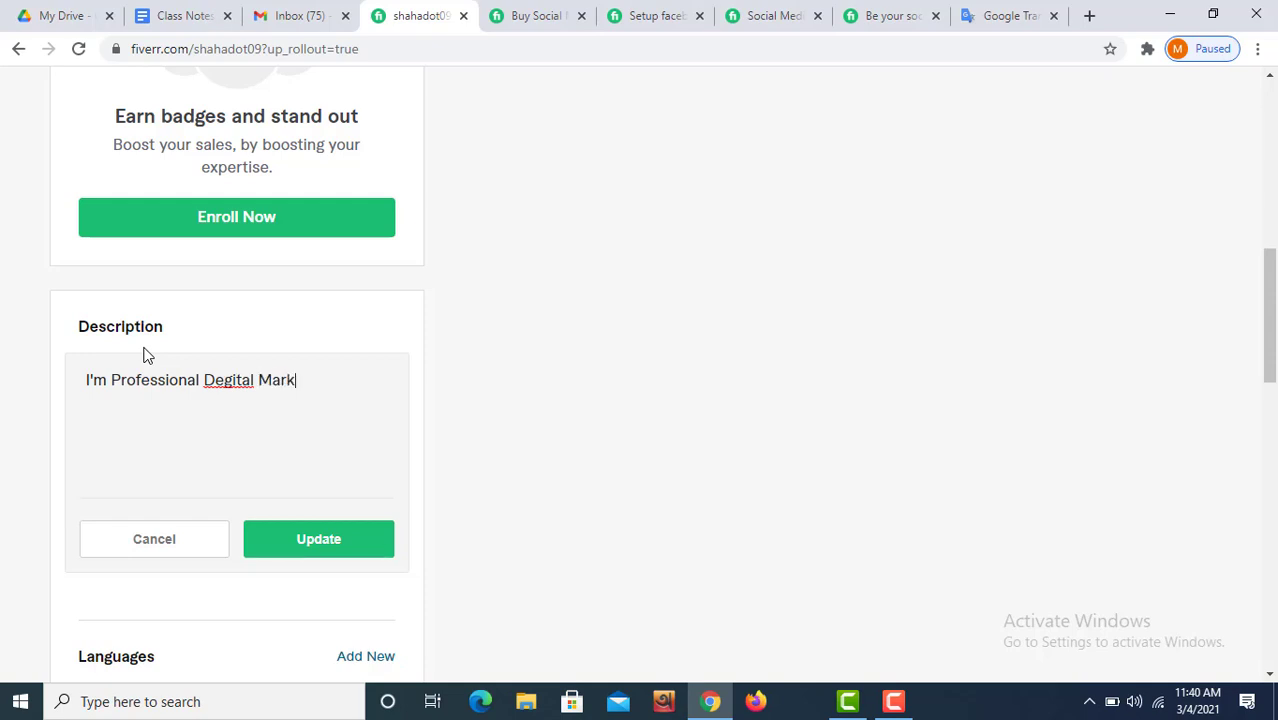
{"action": "type", "text": "eters,"}
{"action": "right_click", "coordinate": [221, 387]}
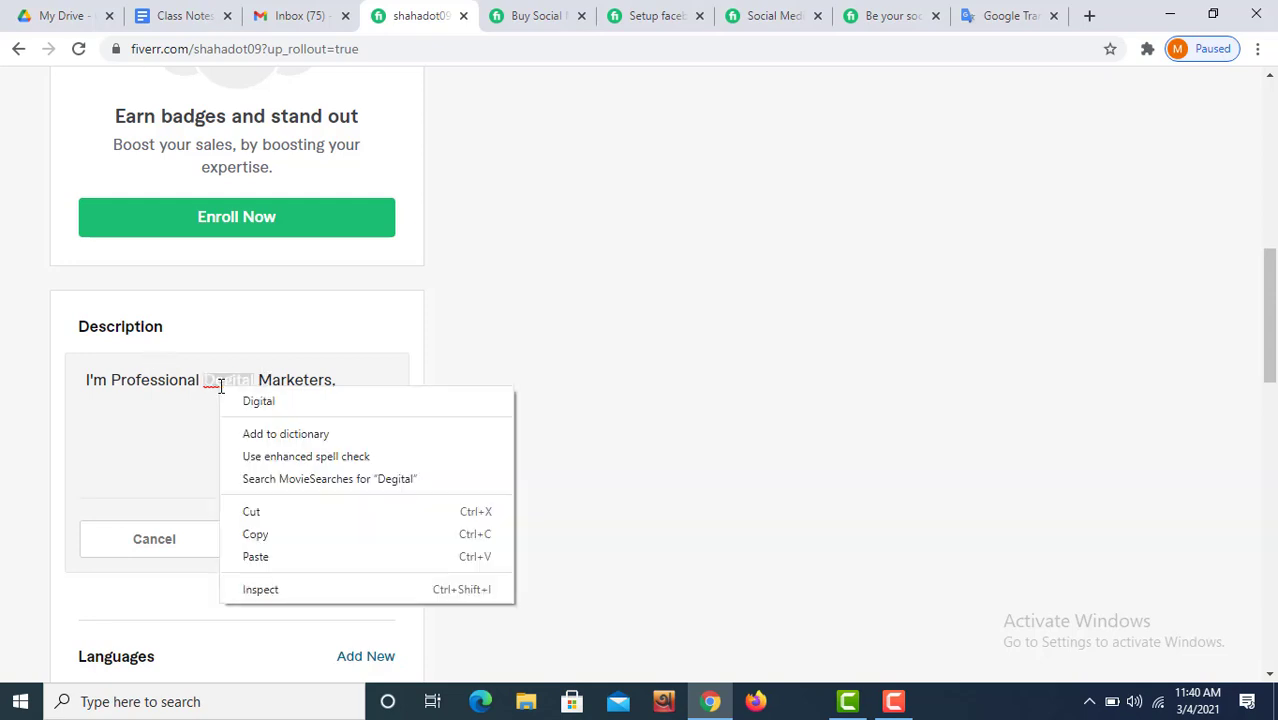
{"action": "left_click", "coordinate": [258, 401]}
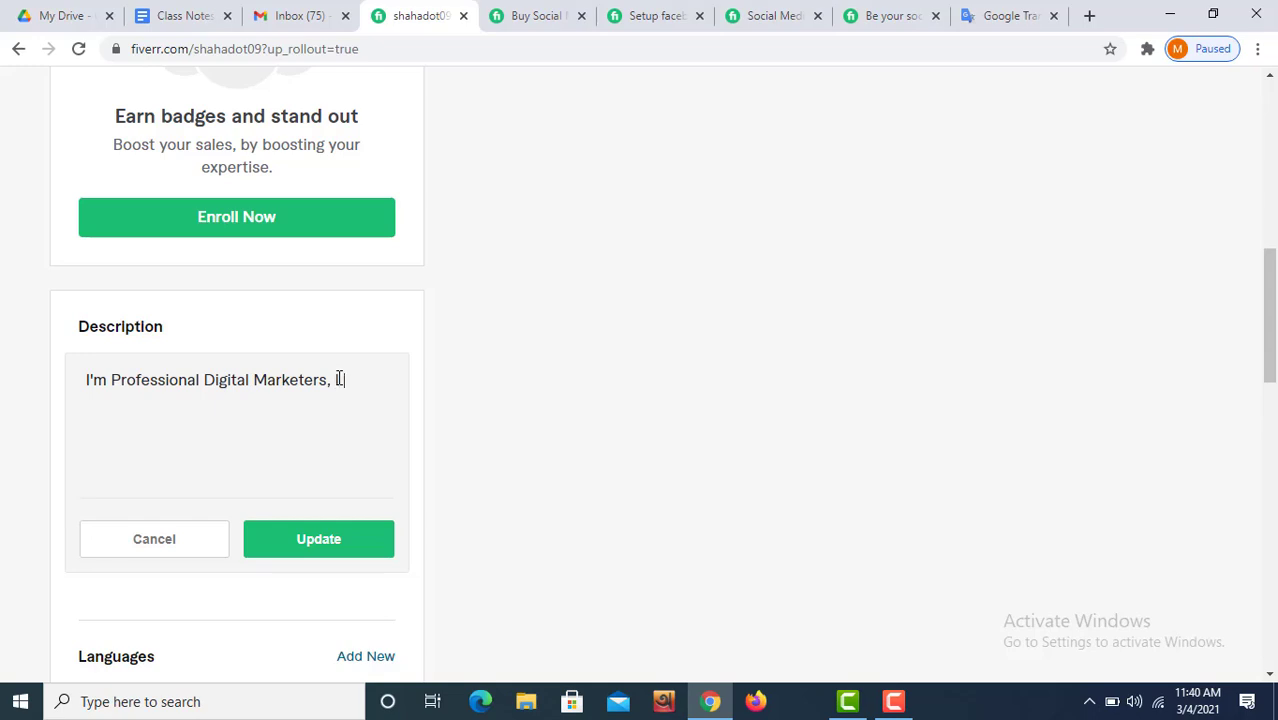
Continue the profile description with "I have Three Year's" after "Digital Marketers,"
{"action": "type", "text": "have "}
{"action": "type", "text": "Ther"}
{"action": "key", "text": "BackSpace"}
{"action": "key", "text": "BackSpace"}
{"action": "type", "text": "tree Yea"}
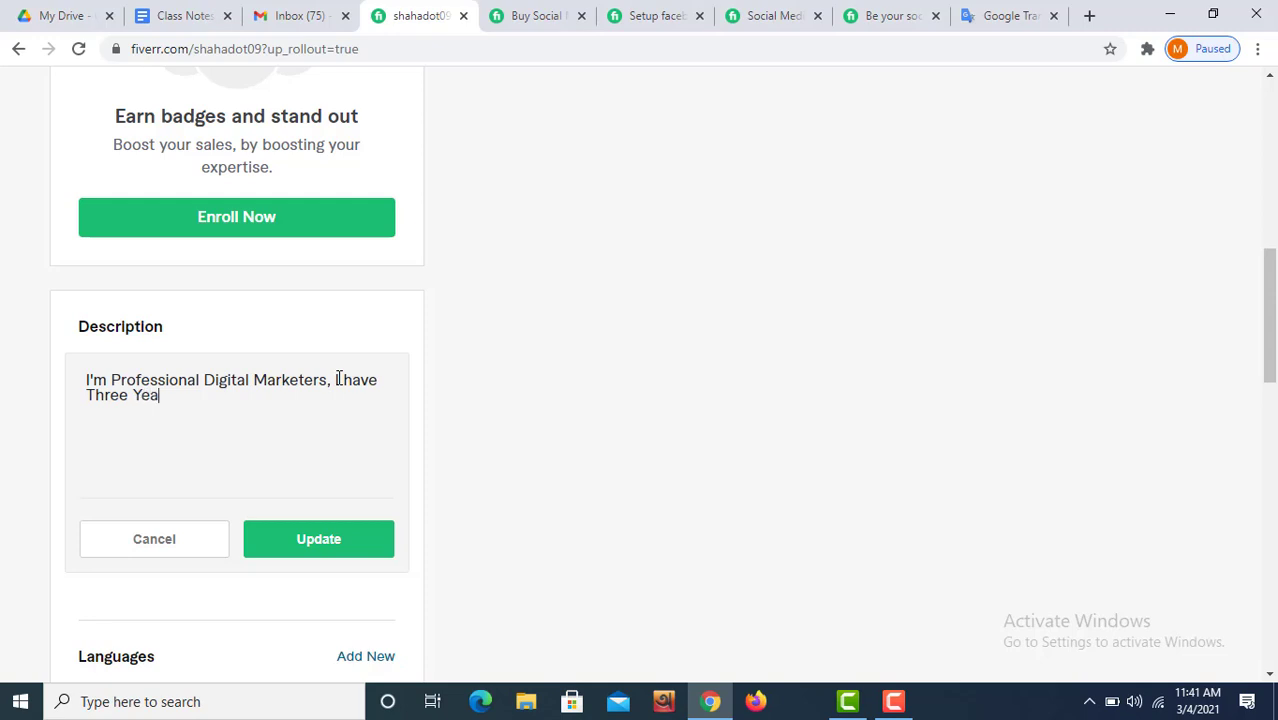
{"action": "type", "text": "r's"}
{"action": "double_click", "coordinate": [338, 379]}
Switch Google Translate to Bengali-to-English and replace the source text with "বাস্তব অভিজ্ঞতা"
{"action": "left_click", "coordinate": [1022, 16]}
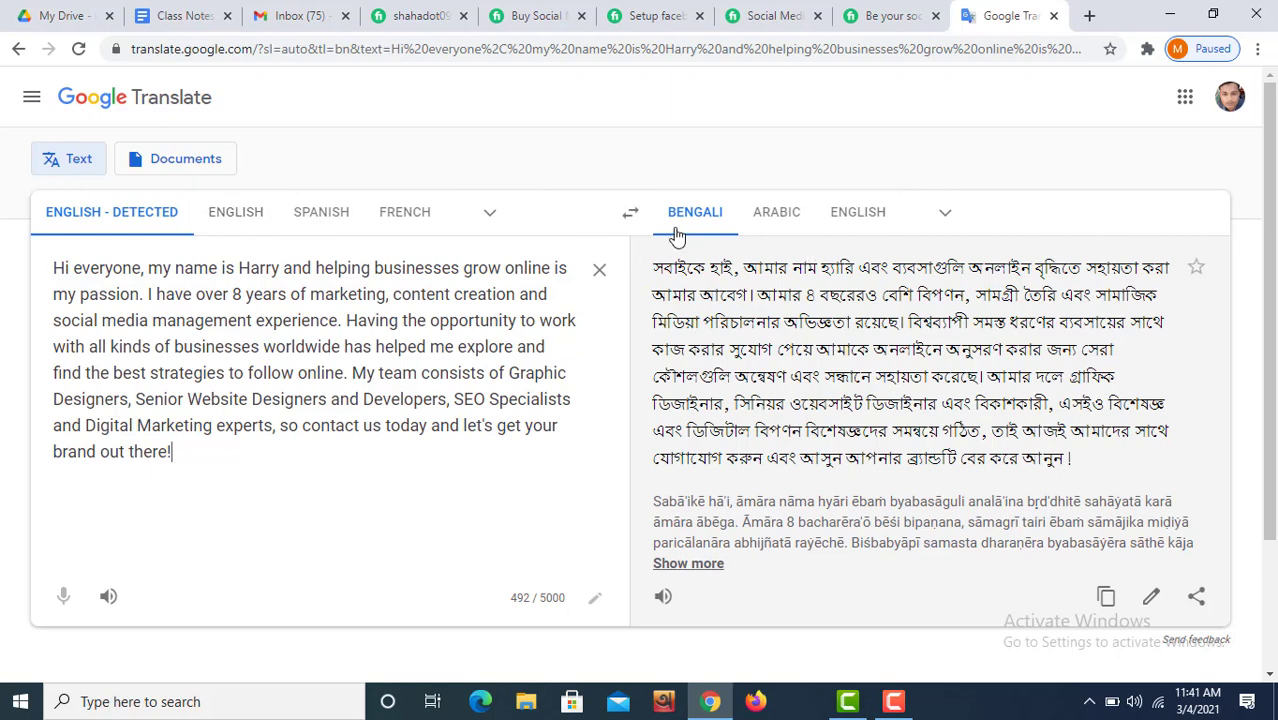
{"action": "left_click", "coordinate": [630, 214]}
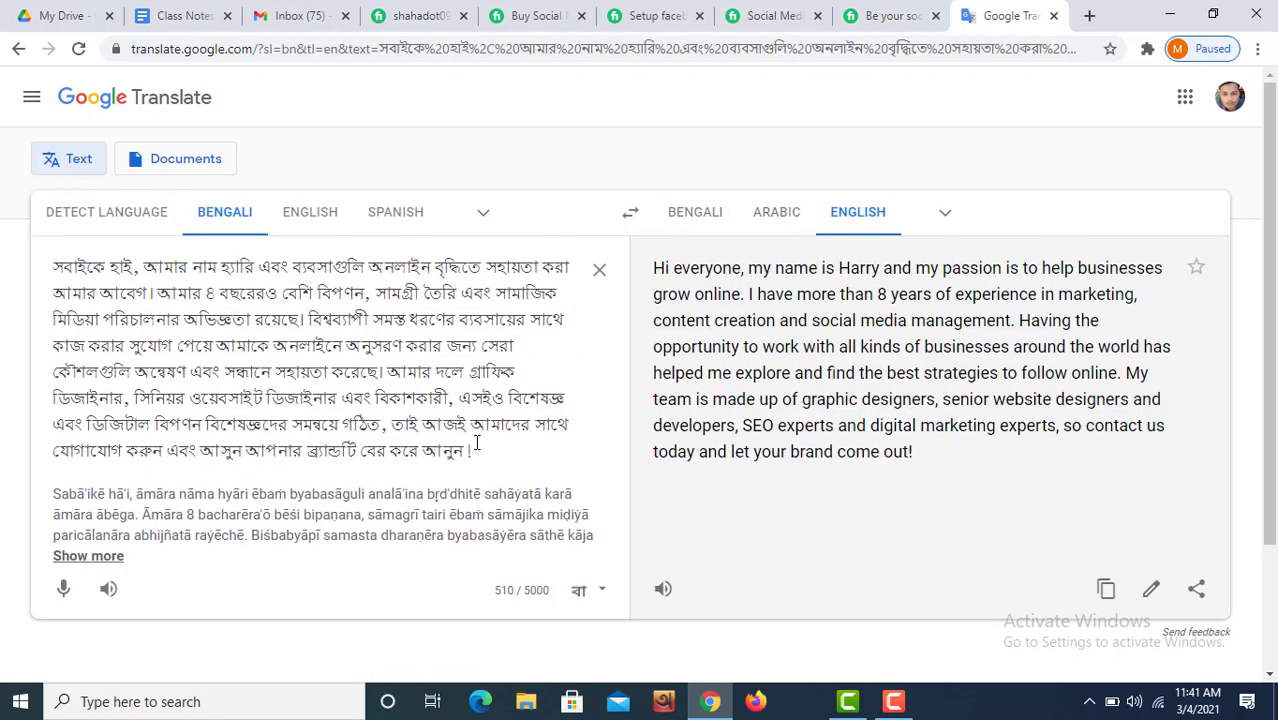
{"action": "left_click_drag", "start_coordinate": [476, 443], "coordinate": [42, 238]}
{"action": "key", "text": "BackSpace"}
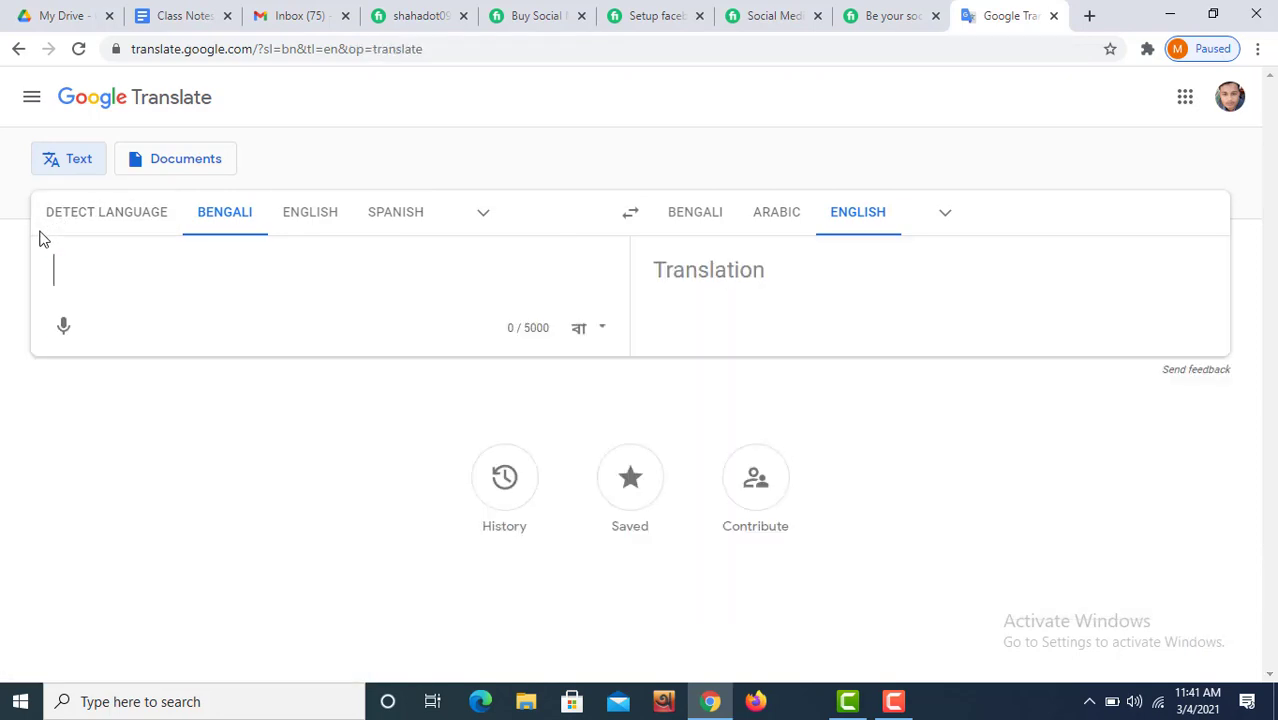
{"action": "type", "text": "বাস্"}
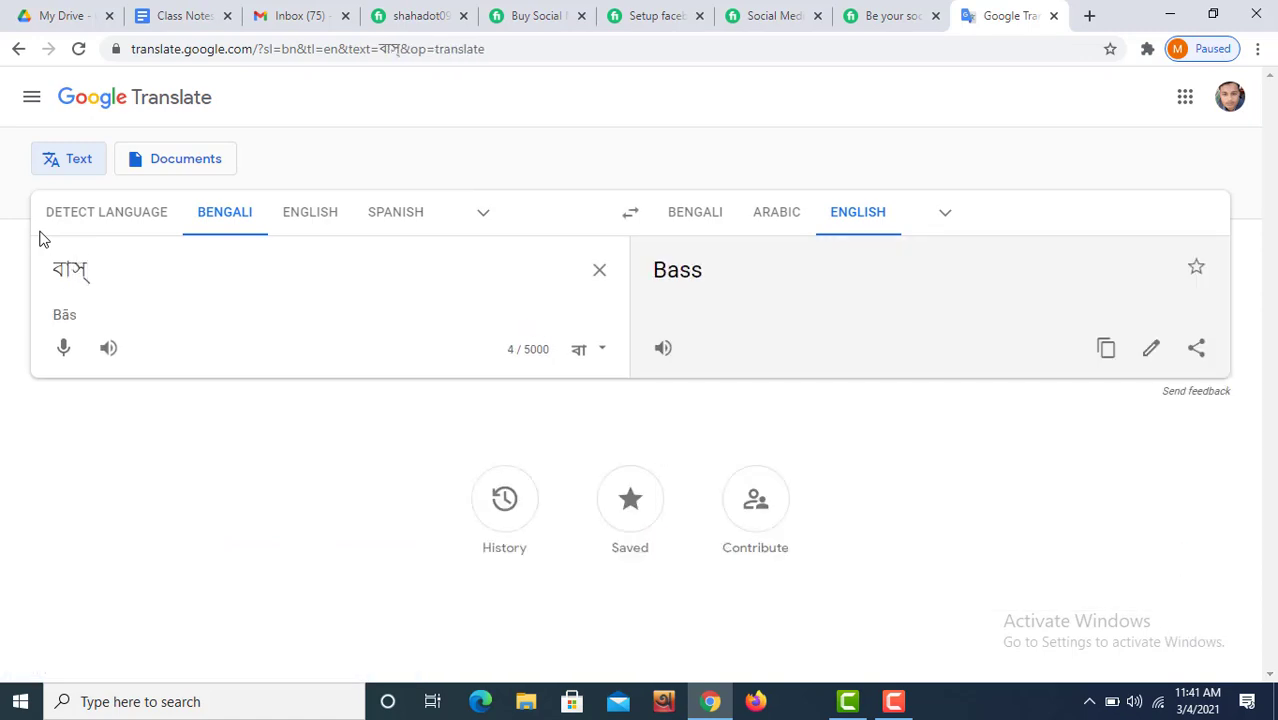
{"action": "type", "text": "তব "}
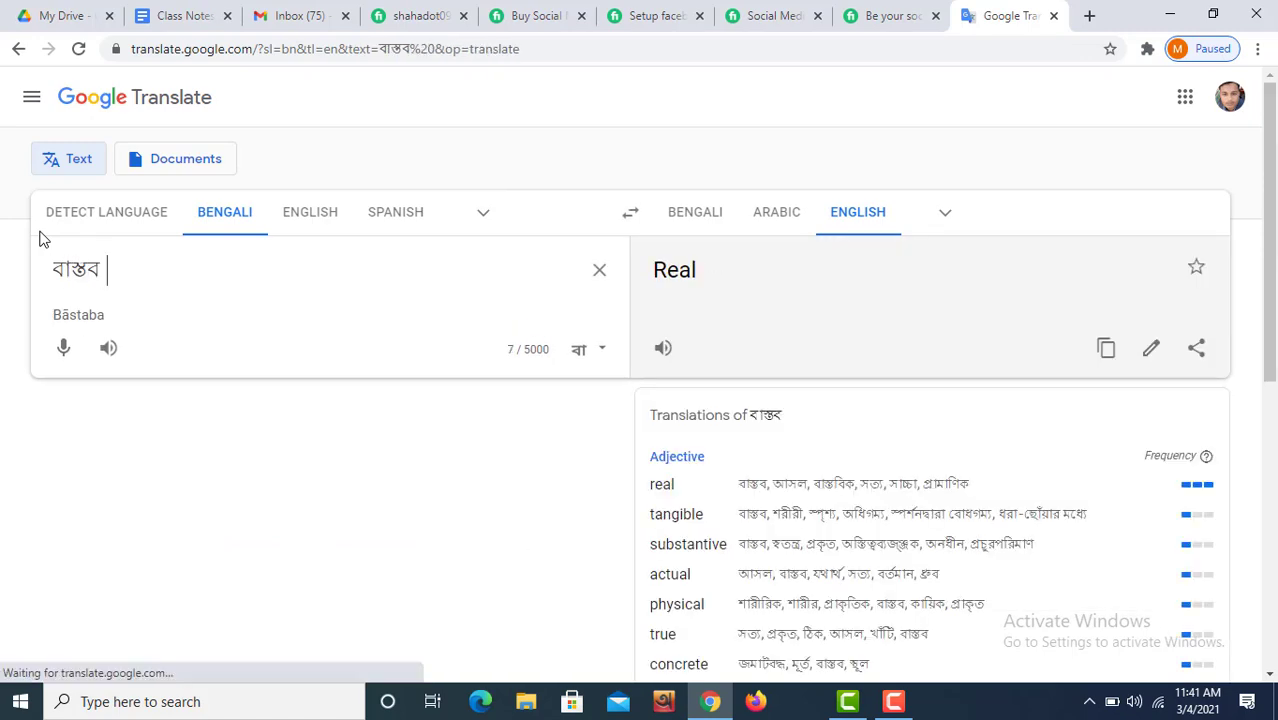
{"action": "type", "text": "অভি"}
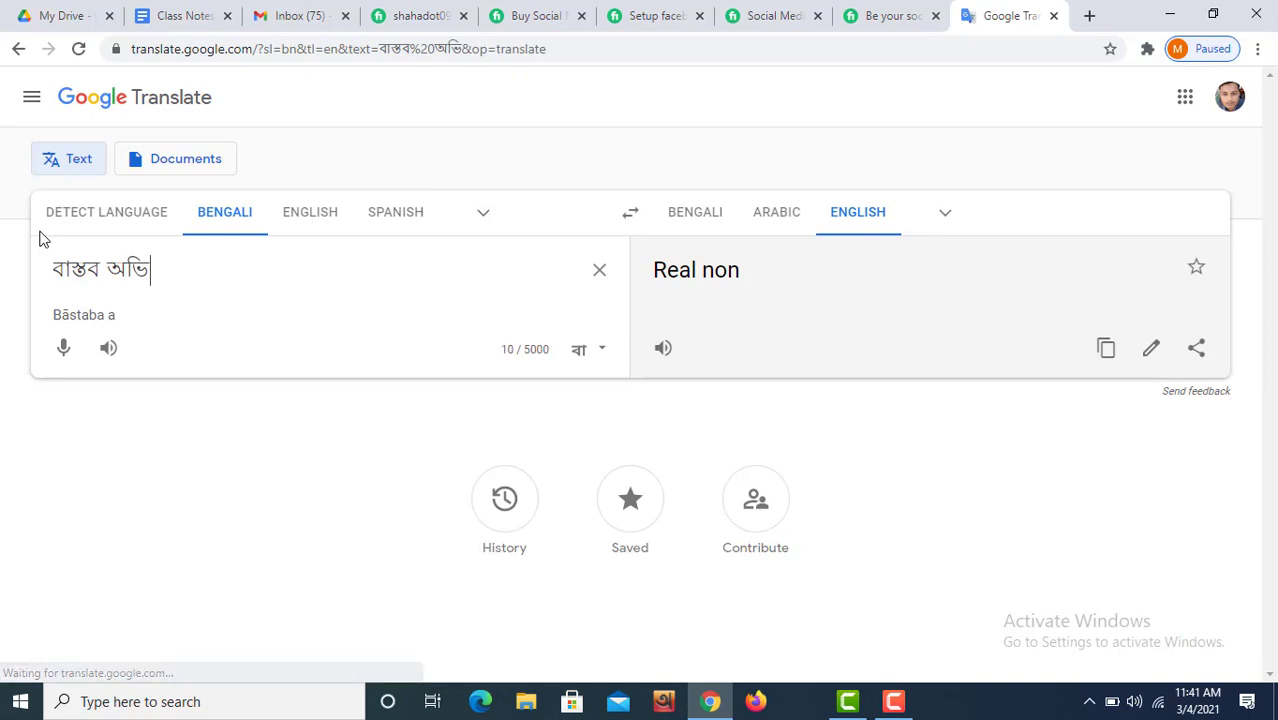
{"action": "type", "text": "জ্ঞতা"}
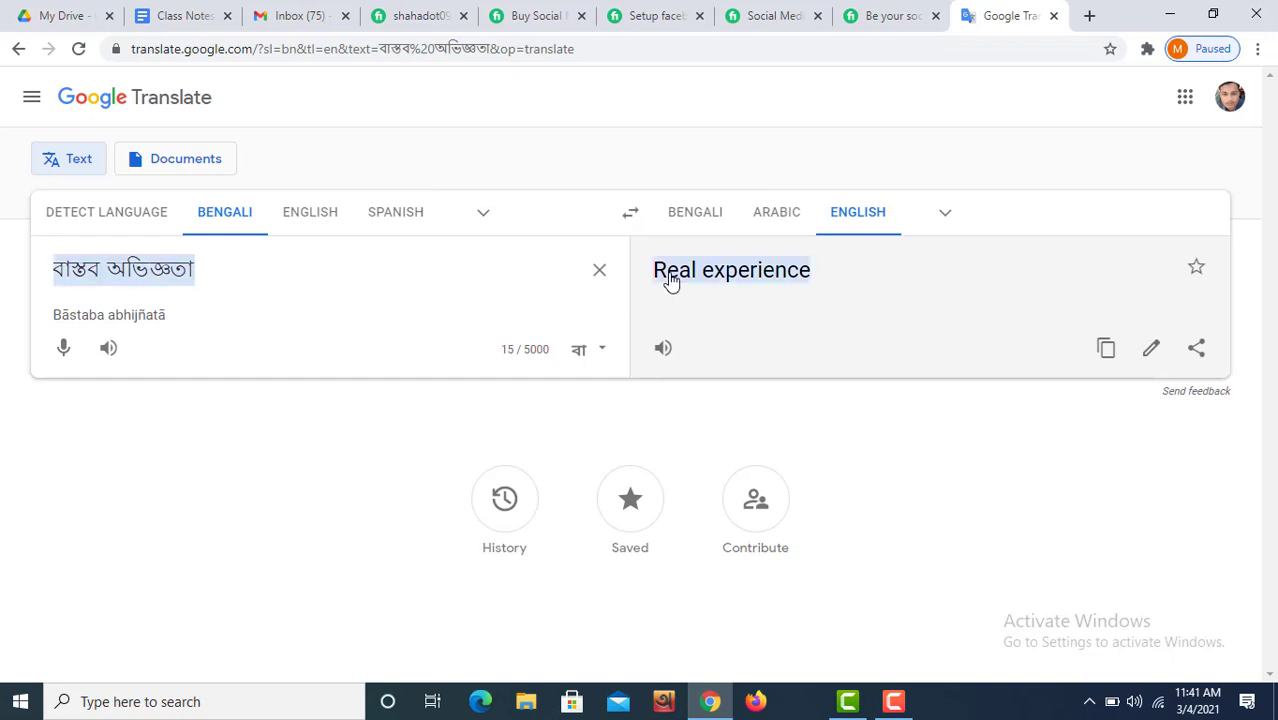
Return to the Fiverr profile and resume editing the description after "Three Year's"
{"action": "left_click", "coordinate": [418, 14]}
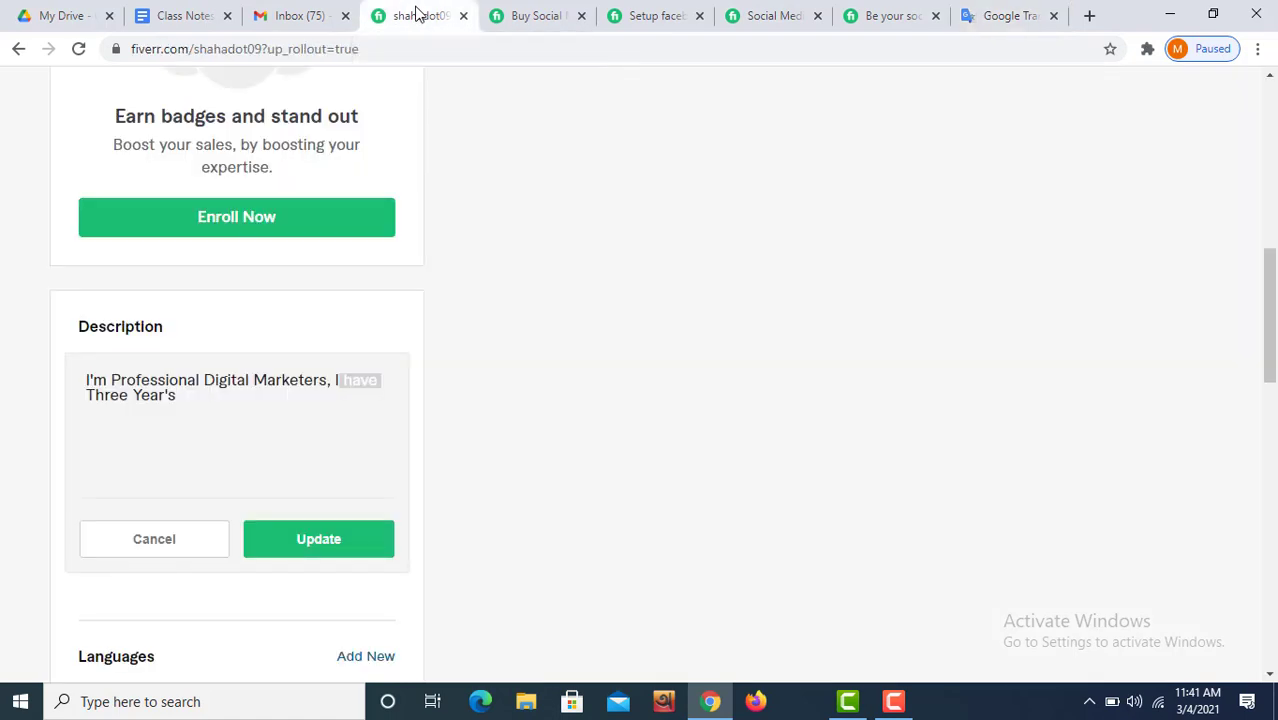
{"action": "left_click", "coordinate": [190, 402]}
{"action": "type", "text": "পড়দ ড"}
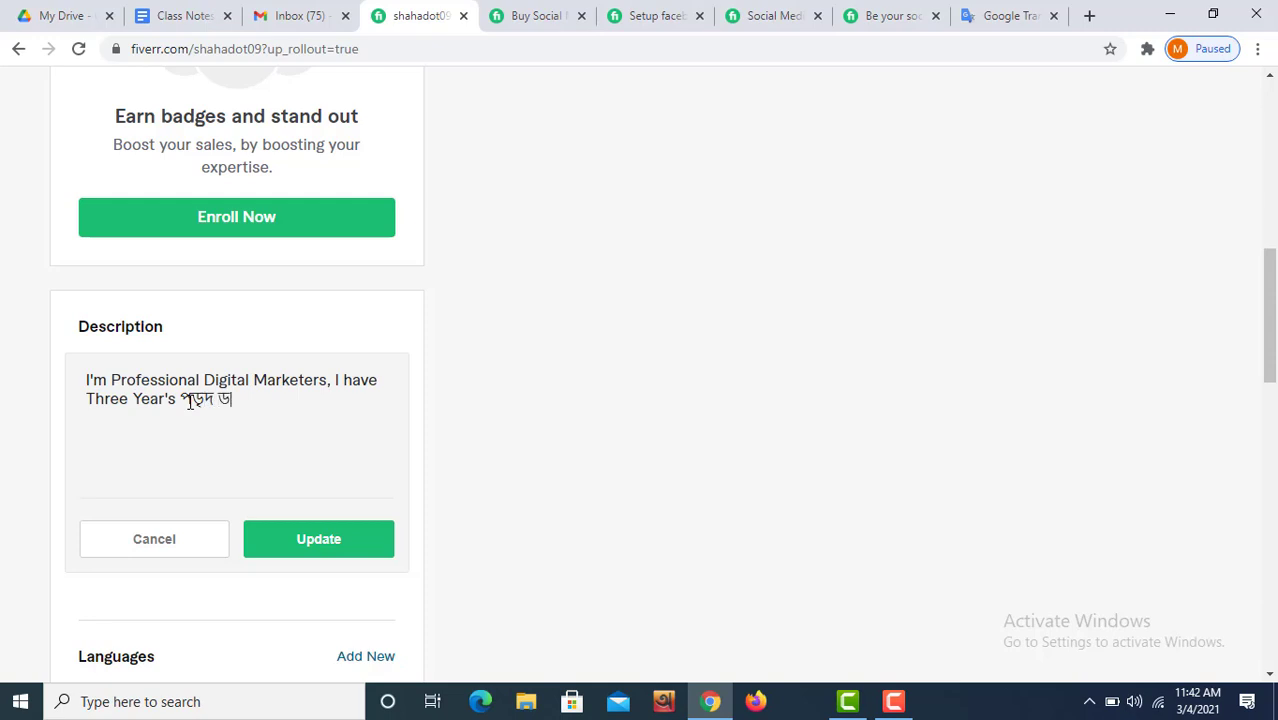
{"action": "type", "text": "ওড়ডপহডস"}
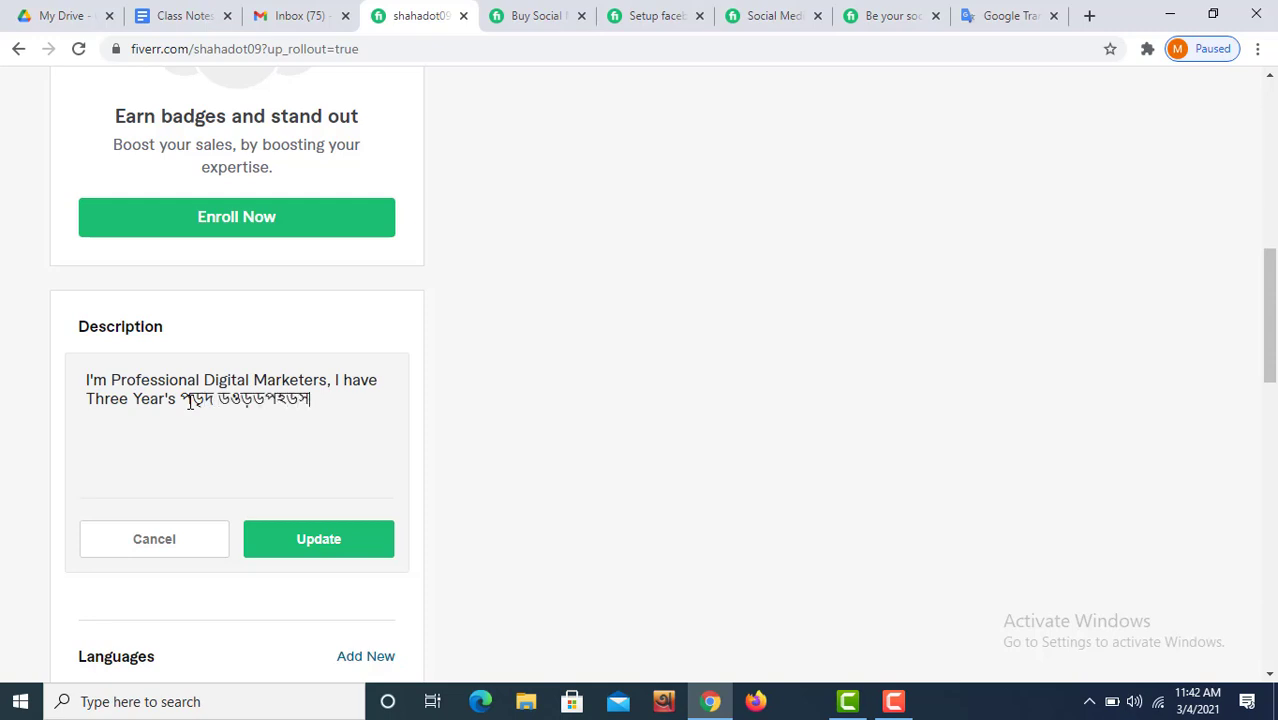
{"action": "key", "text": "BackSpace"}
{"action": "key", "text": "BackSpace"}
{"action": "key", "text": "BackSpace"}
{"action": "key", "text": "BackSpace"}
{"action": "key", "text": "BackSpace"}
{"action": "key", "text": "BackSpace"}
{"action": "key", "text": "BackSpace"}
{"action": "key", "text": "BackSpace"}
{"action": "key", "text": "BackSpace"}
{"action": "key", "text": "BackSpace"}
{"action": "key", "text": "BackSpace"}
{"action": "key", "text": "BackSpace"}
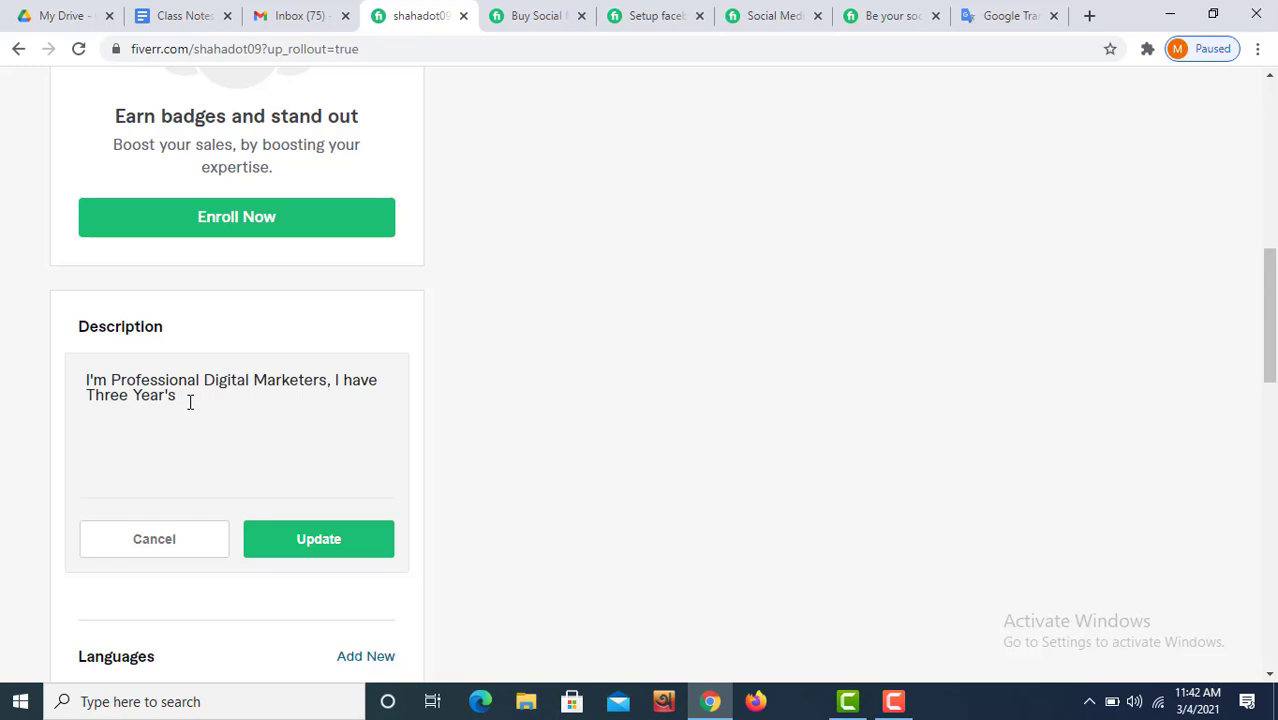
Extend the profile description with "real Experience in Market Place in world wide. I'm" after "Three Year's"
{"action": "type", "text": "real Experience "}
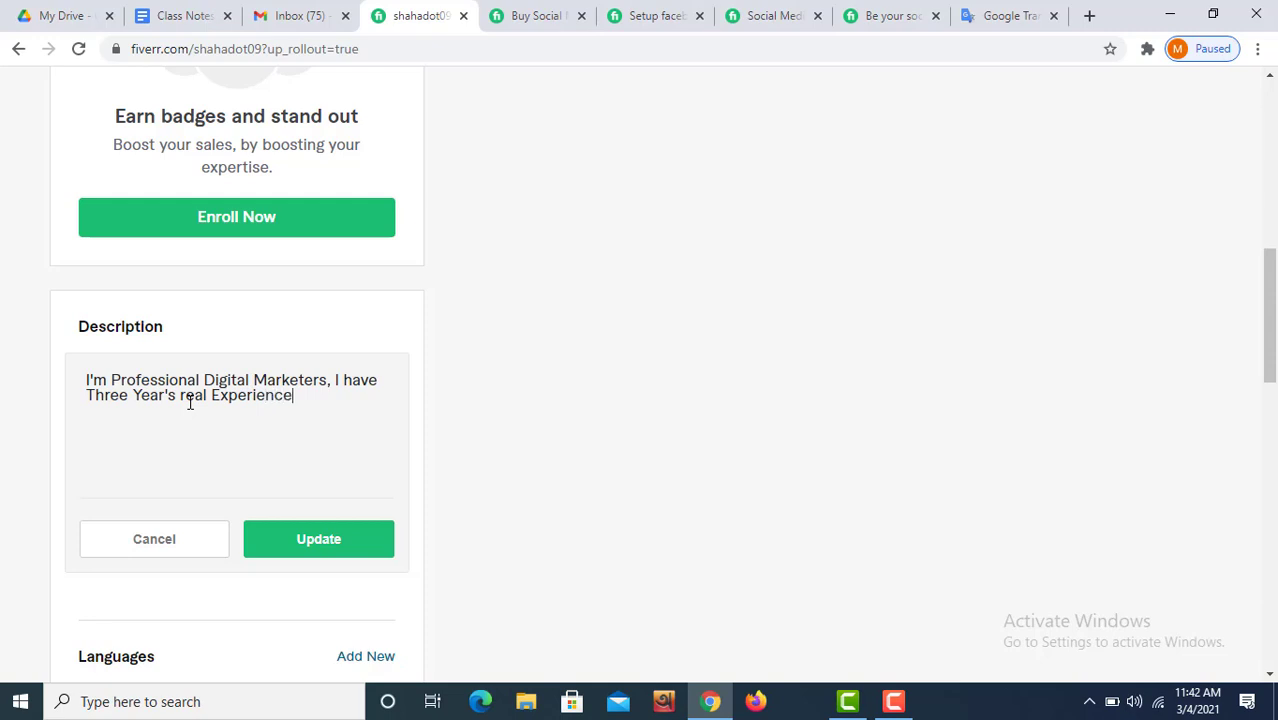
{"action": "type", "text": "in Market Pla"}
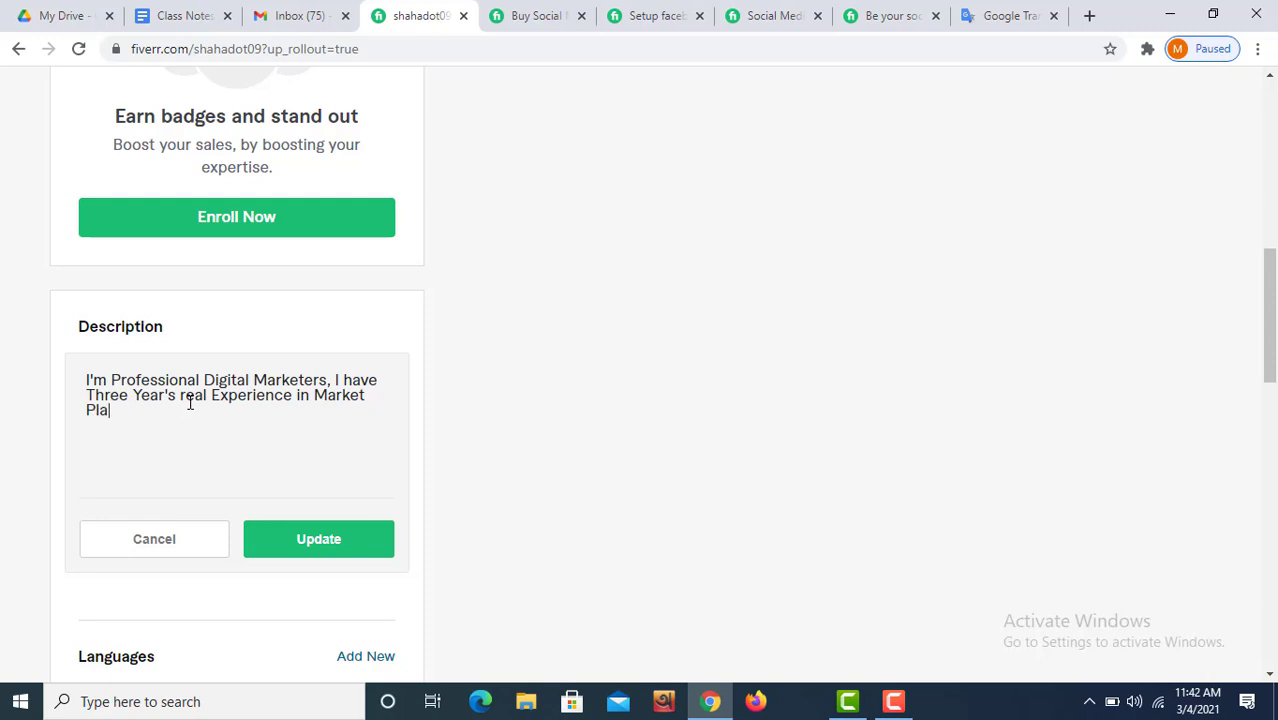
{"action": "type", "text": "ce in world wide"}
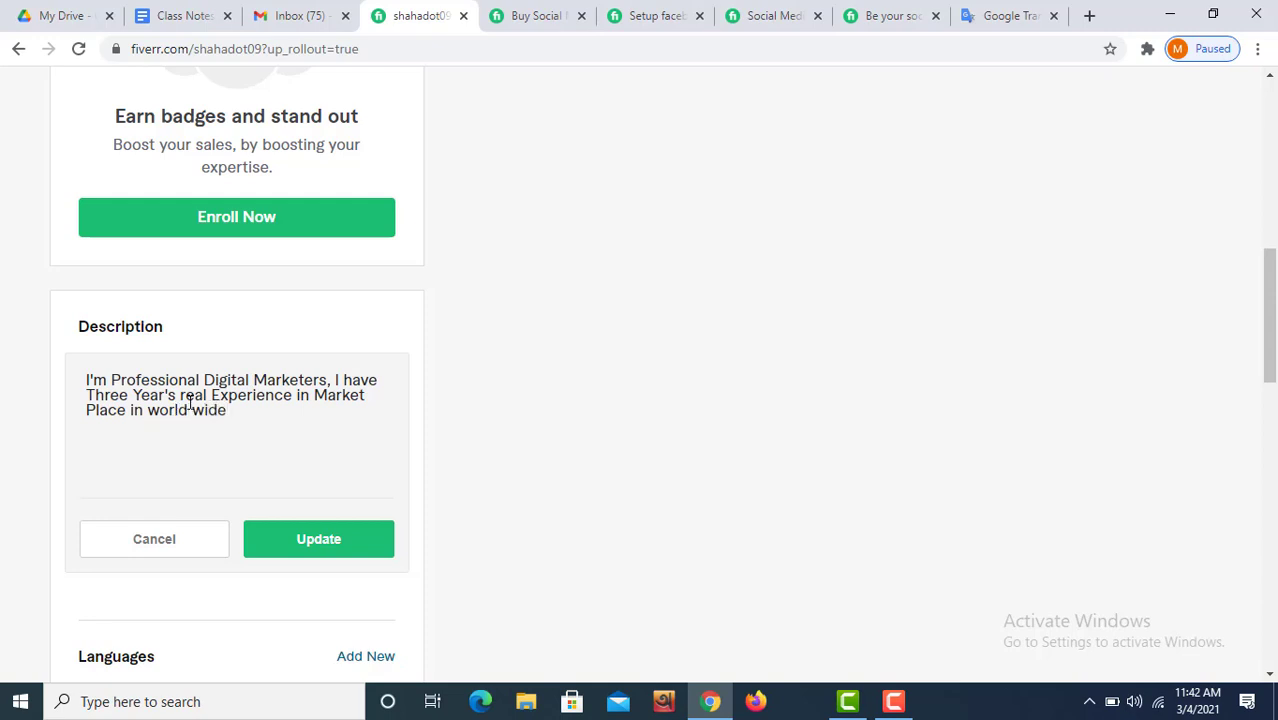
{"action": "type", "text": ". I'"}
{"action": "key", "text": "BackSpace"}
{"action": "type", "text": "m"}
{"action": "left_click", "coordinate": [893, 703]}
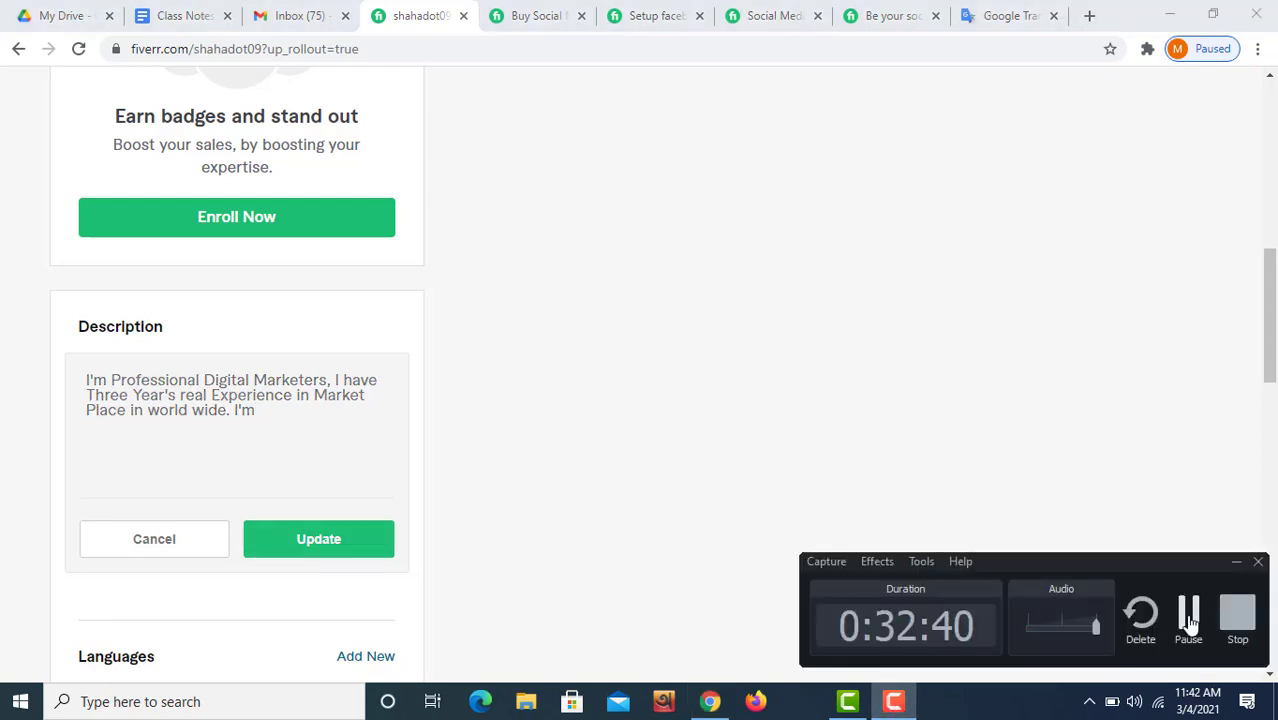
Extend the profile description with "also expert in SEO Professional." after "I'm"
{"action": "left_click", "coordinate": [1190, 612]}
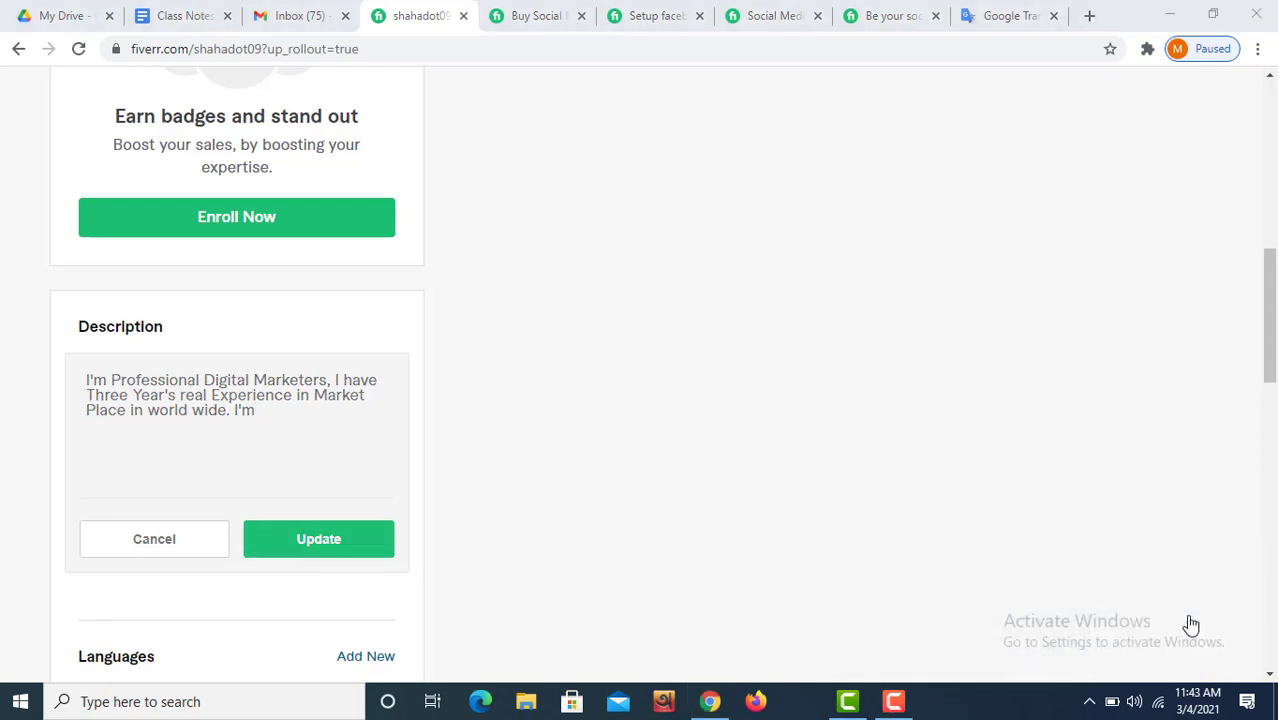
{"action": "left_click", "coordinate": [269, 420]}
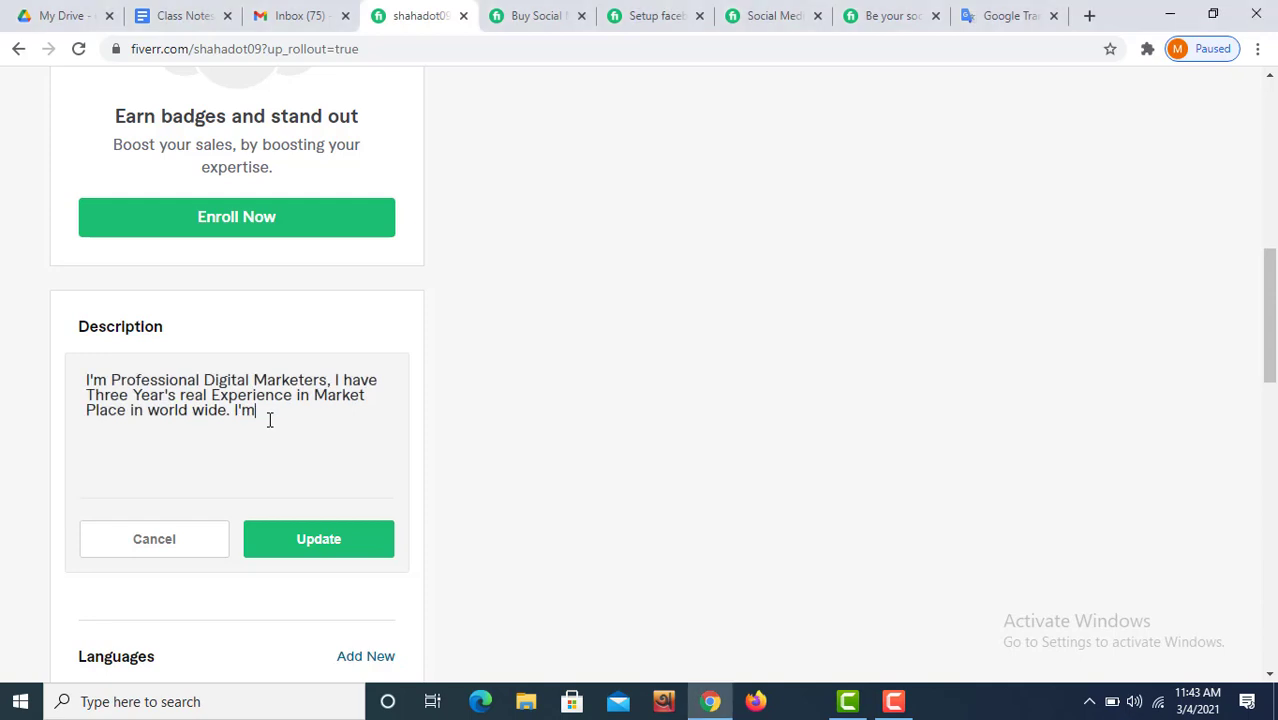
{"action": "type", "text": "also expert in "}
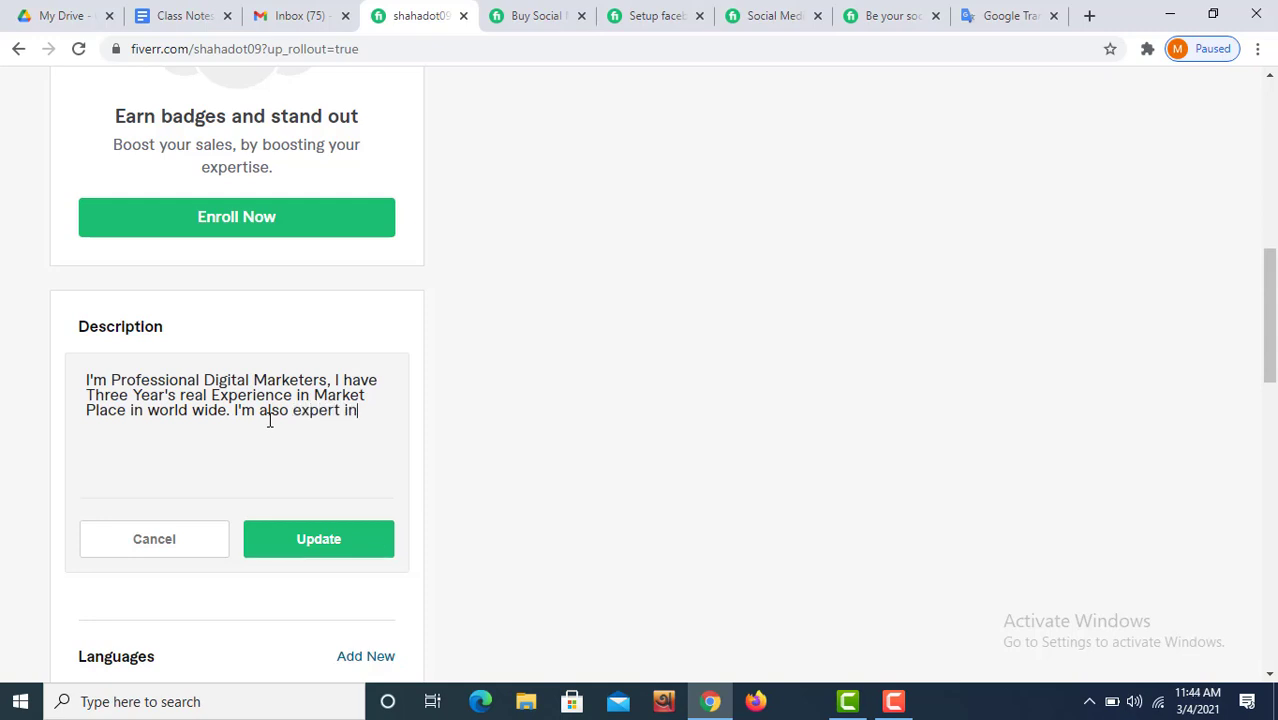
{"action": "type", "text": "SEO"}
{"action": "type", "text": "Professional"}
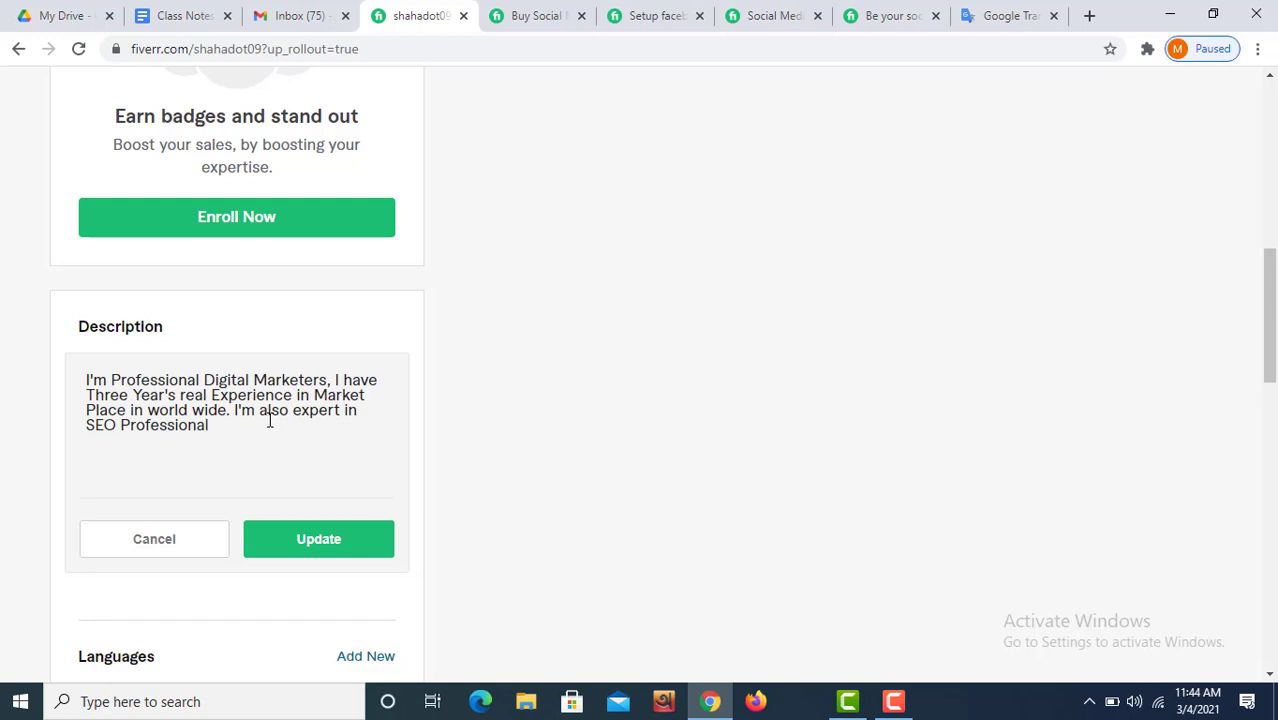
{"action": "type", "text": "."}
Start the description's next sentence with "I'm Youtube" and correct the flagged word to "YouTube"
{"action": "type", "text": "I have"}
{"action": "key", "text": "BackSpace"}
{"action": "key", "text": "BackSpace"}
{"action": "type", "text": "E"}
{"action": "key", "text": "BackSpace"}
{"action": "key", "text": "BackSpace"}
{"action": "key", "text": "BackSpace"}
{"action": "key", "text": "BackSpace"}
{"action": "left_click_drag", "start_coordinate": [1274, 318], "coordinate": [1241, 357]}
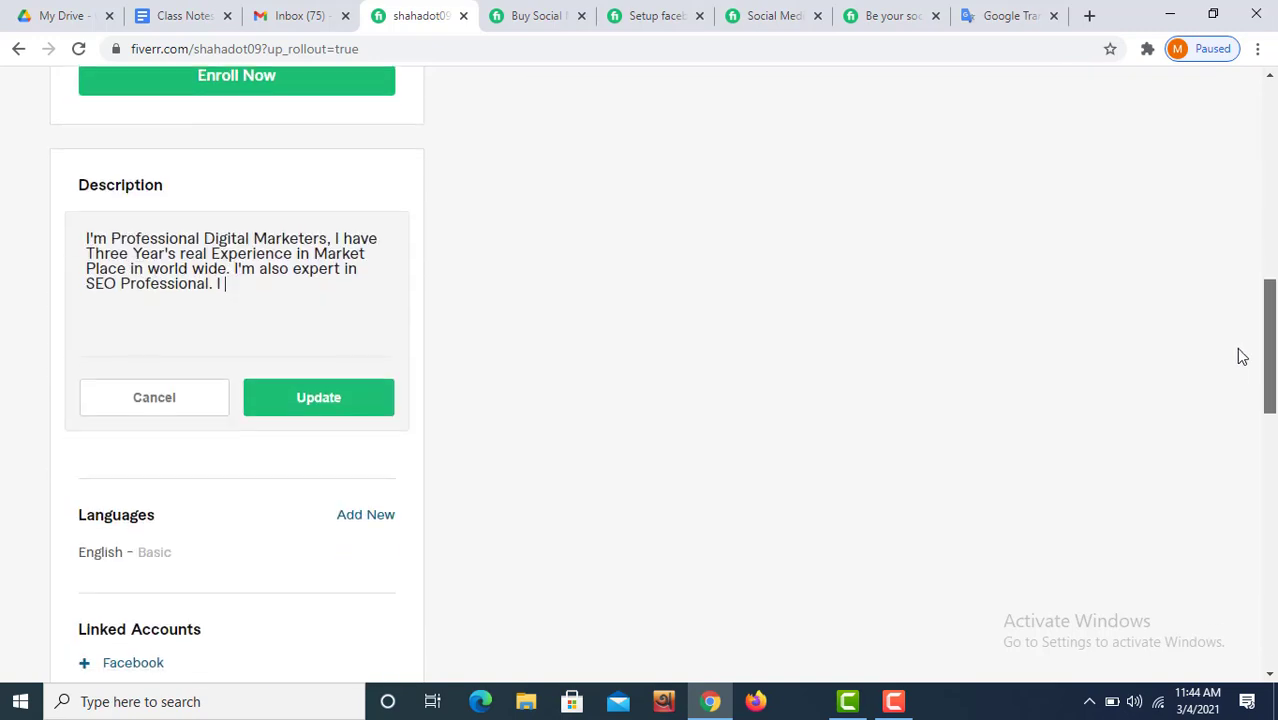
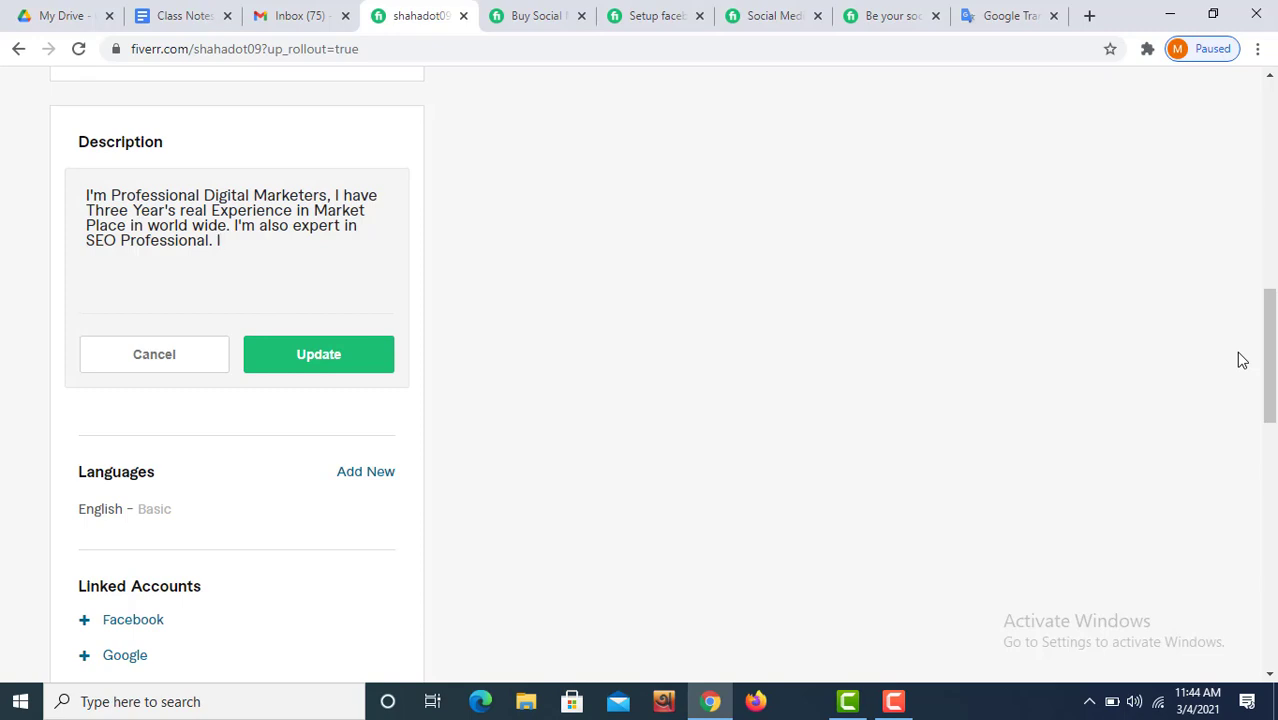
{"action": "type", "text": "'m Youtube"}
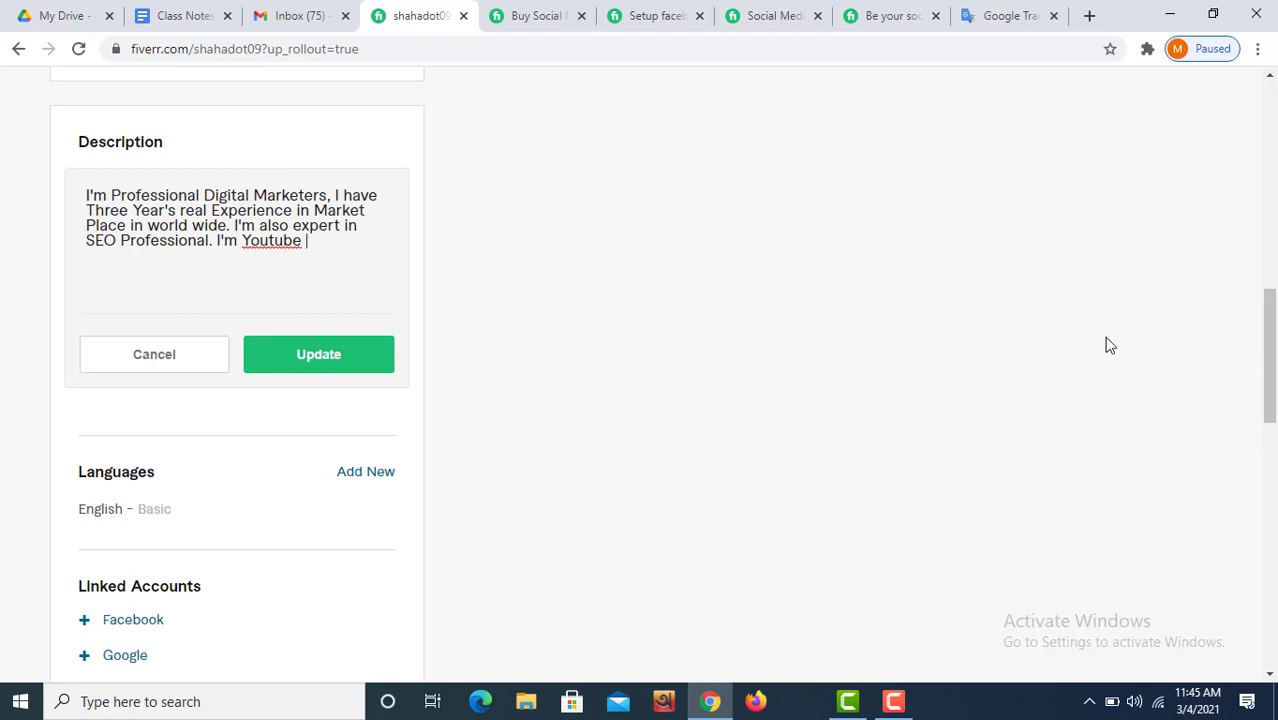
{"action": "right_click", "coordinate": [283, 242]}
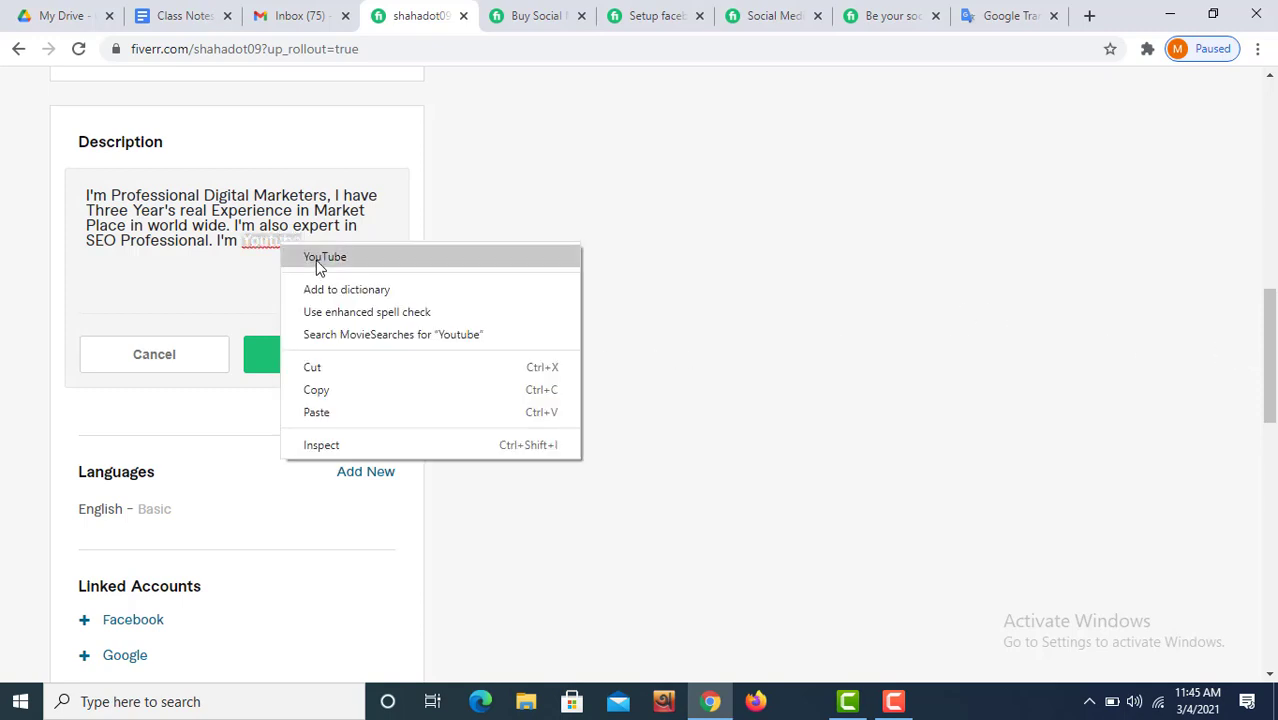
{"action": "left_click", "coordinate": [316, 260]}
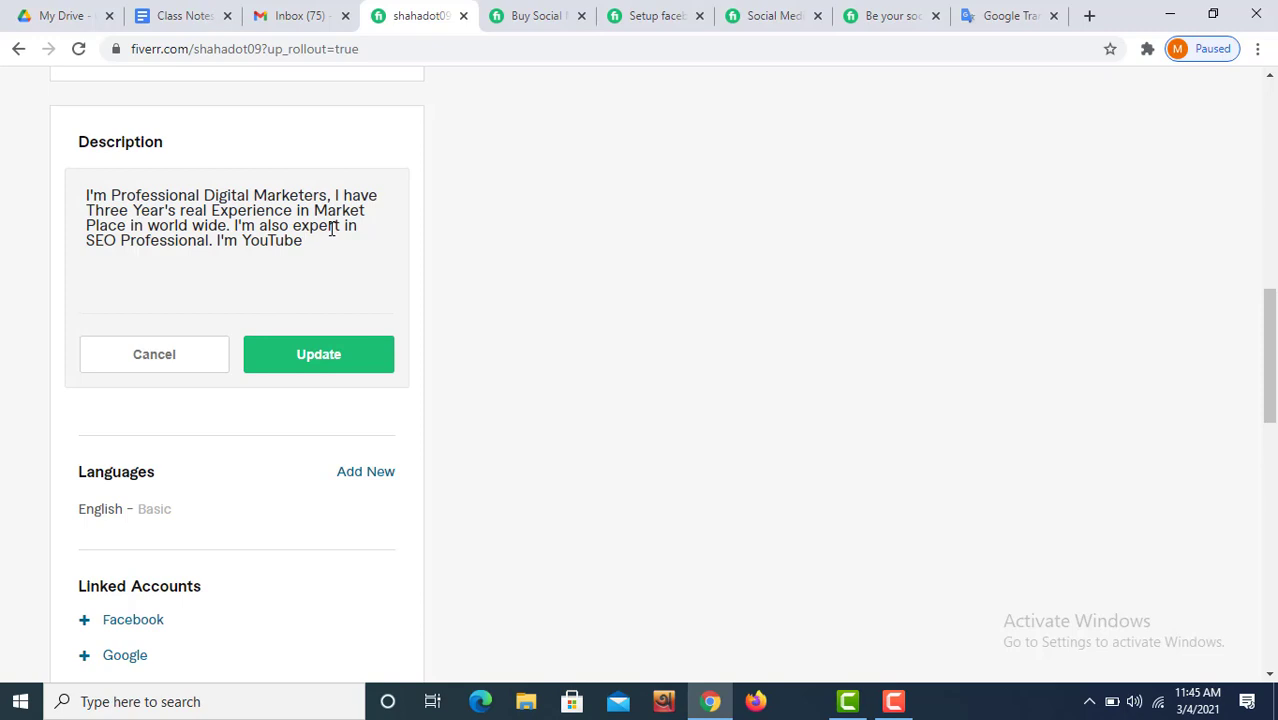
Finish the description with "Marketers Also." after "YouTube" and save the updated description
{"action": "type", "text": "Marketers Also"}
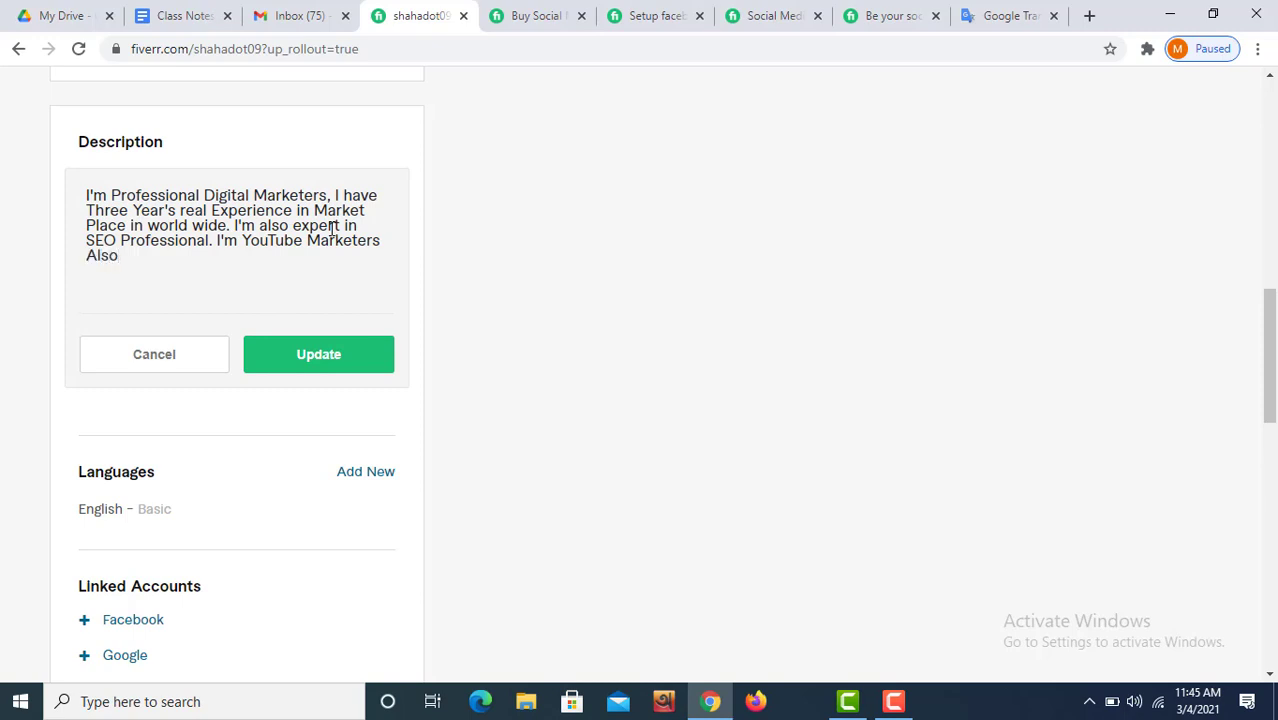
{"action": "type", "text": "."}
{"action": "left_click", "coordinate": [310, 358]}
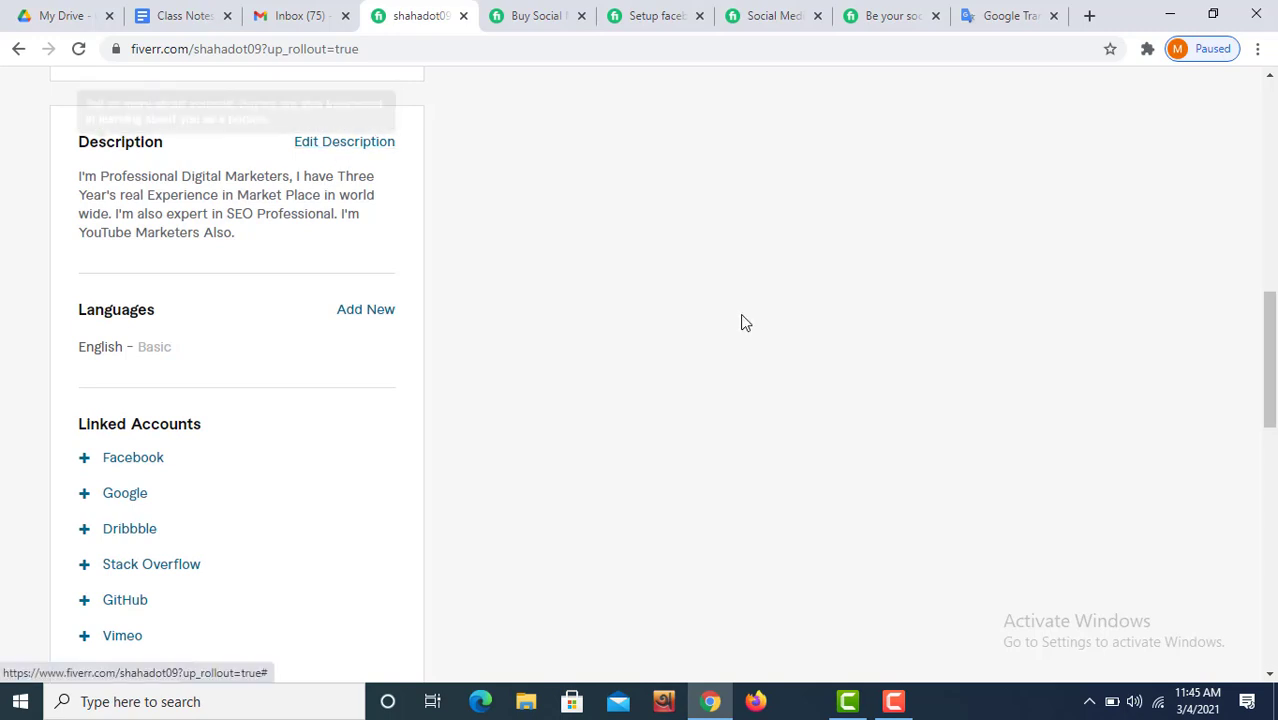
Set the profile's English language level to Fluent and save it
{"action": "left_click", "coordinate": [1264, 286]}
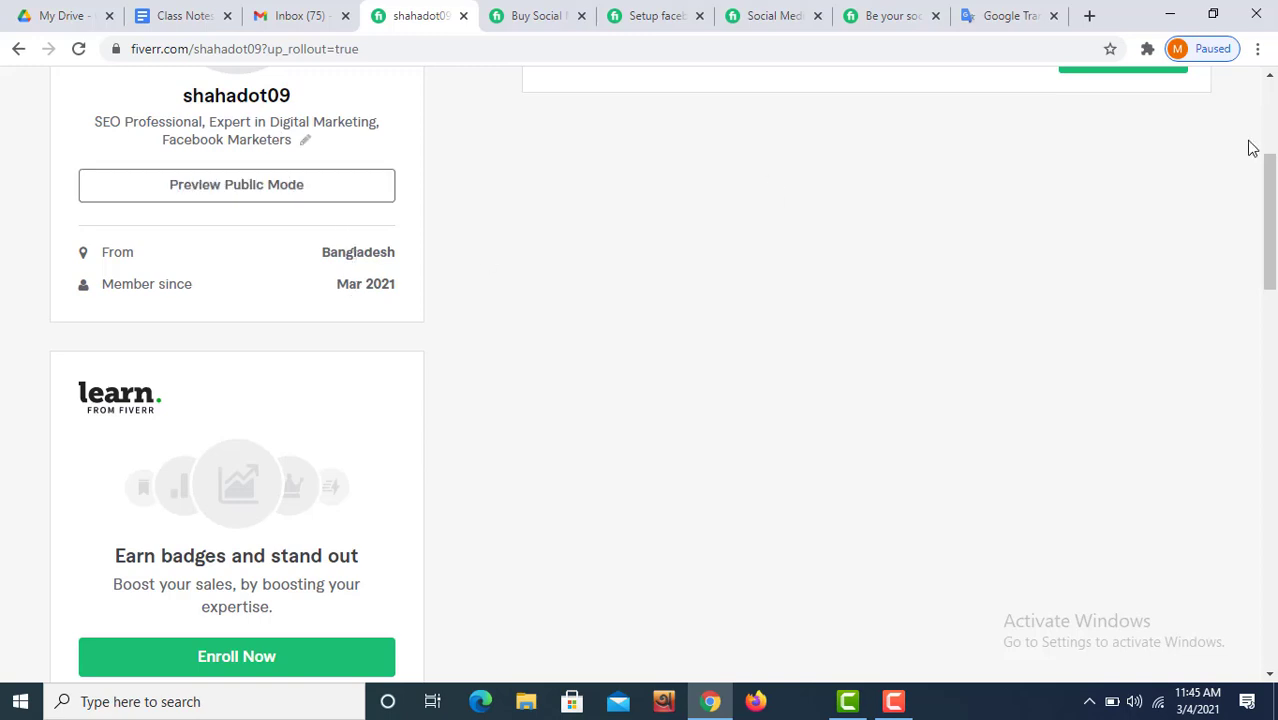
{"action": "left_click_drag", "start_coordinate": [1267, 240], "coordinate": [1244, 163]}
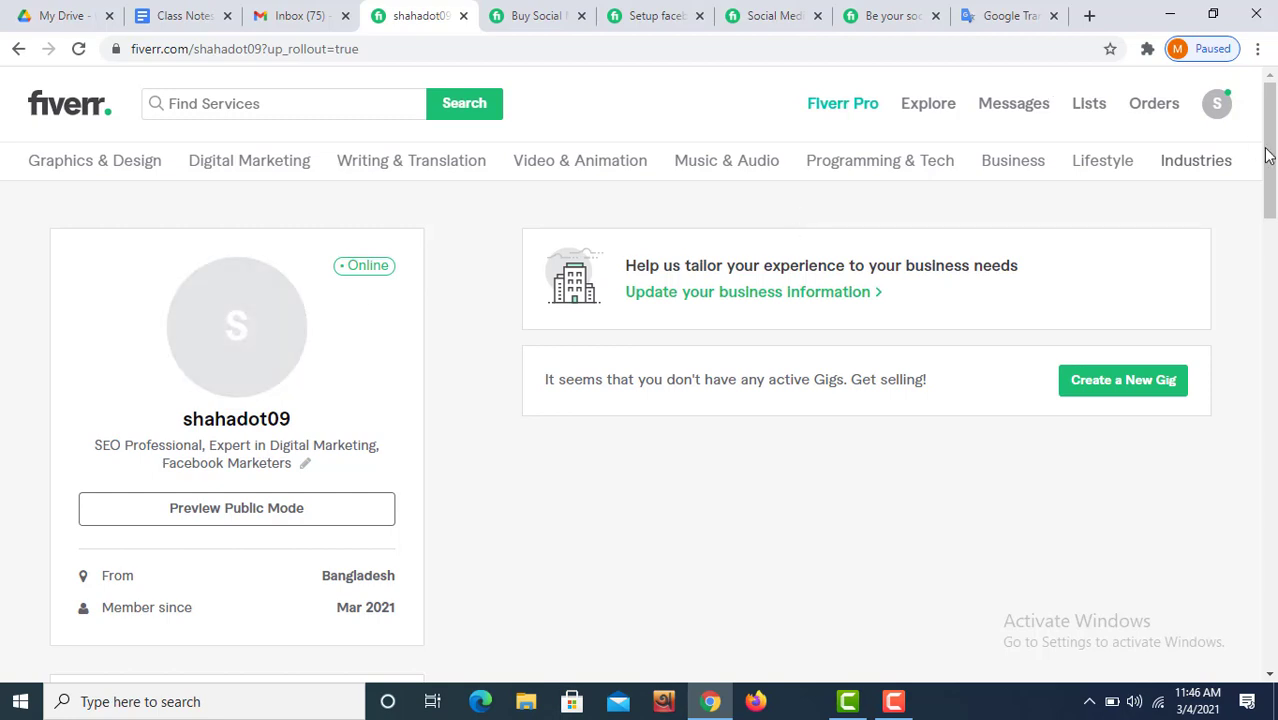
{"action": "left_click_drag", "start_coordinate": [1272, 160], "coordinate": [1236, 376]}
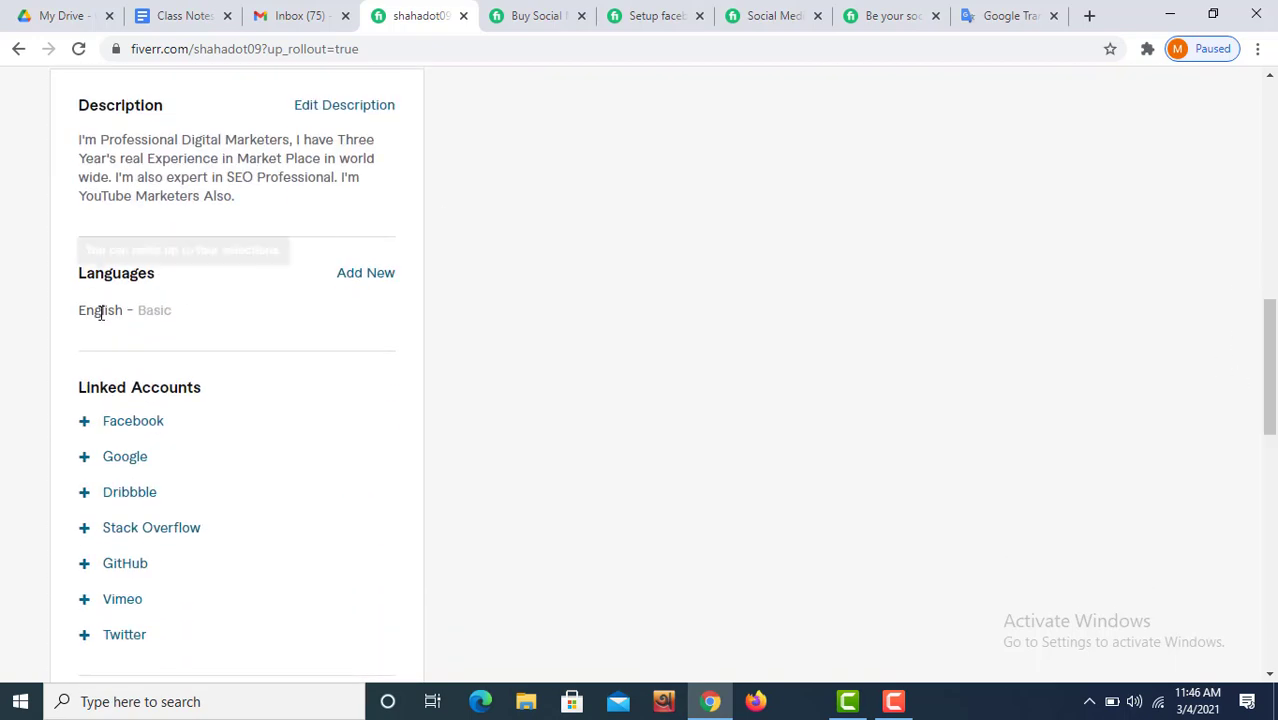
{"action": "mouse_move", "coordinate": [149, 310]}
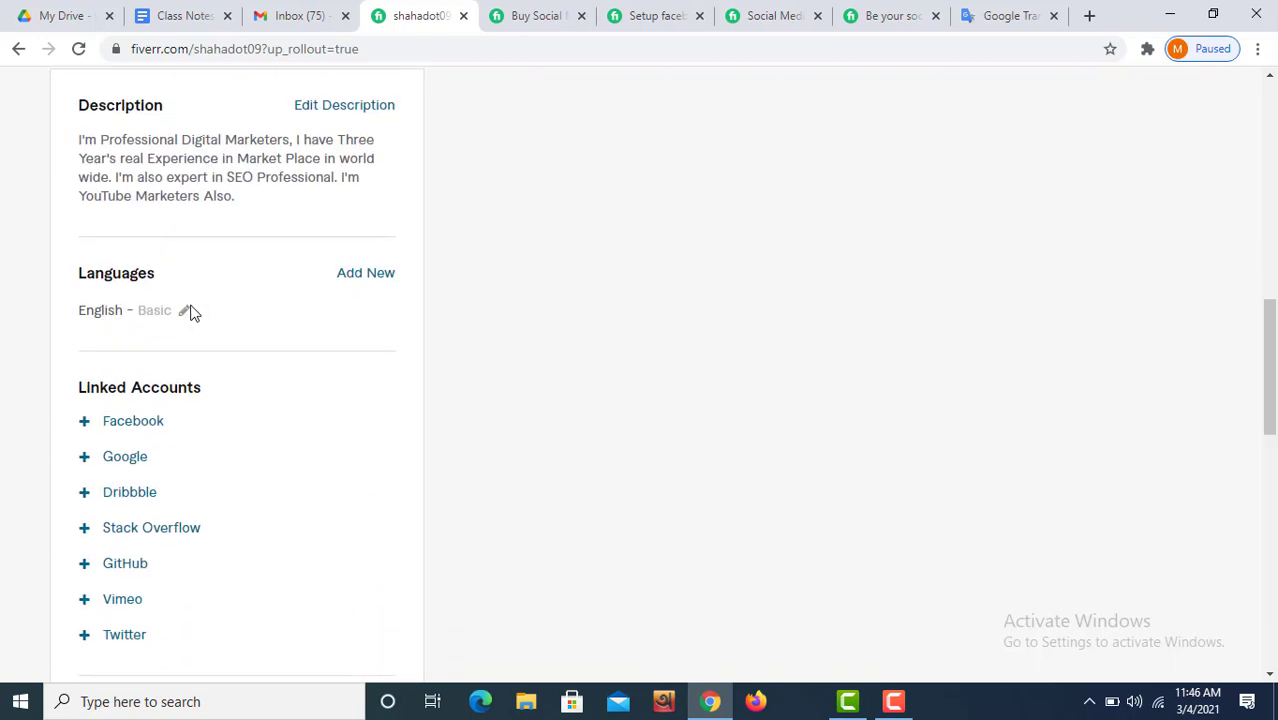
{"action": "left_click", "coordinate": [185, 311]}
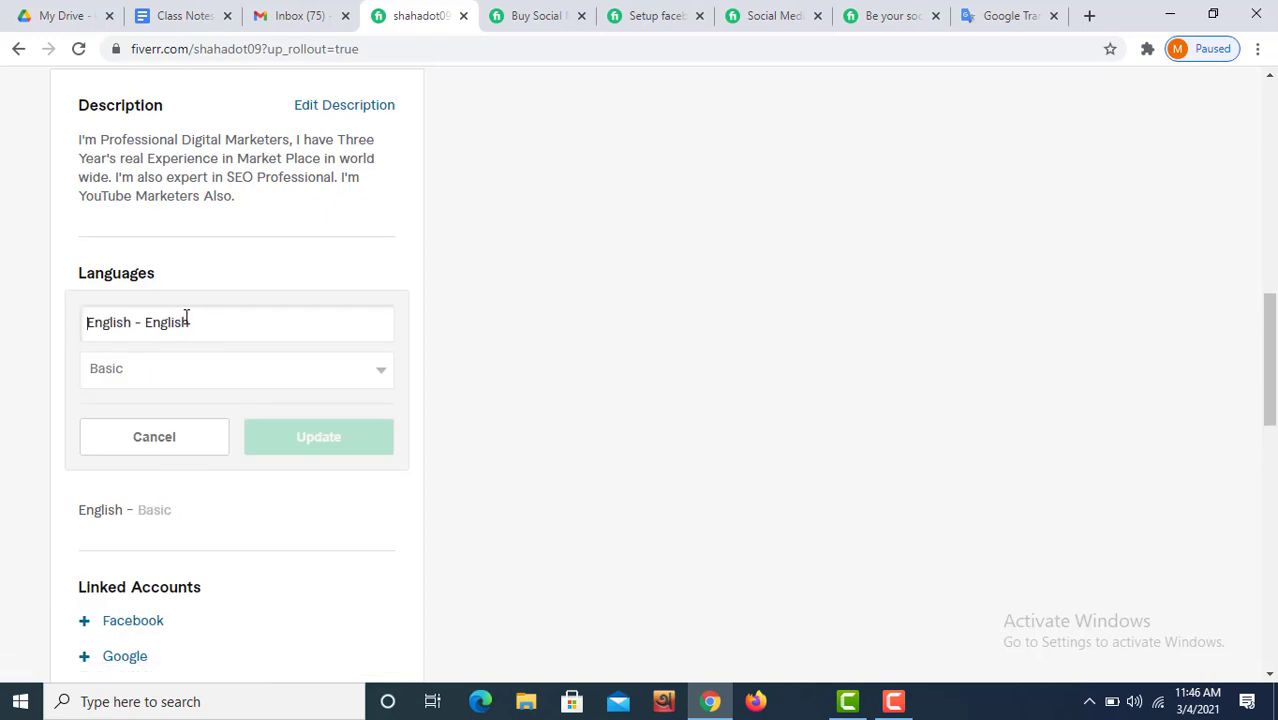
{"action": "left_click", "coordinate": [379, 376]}
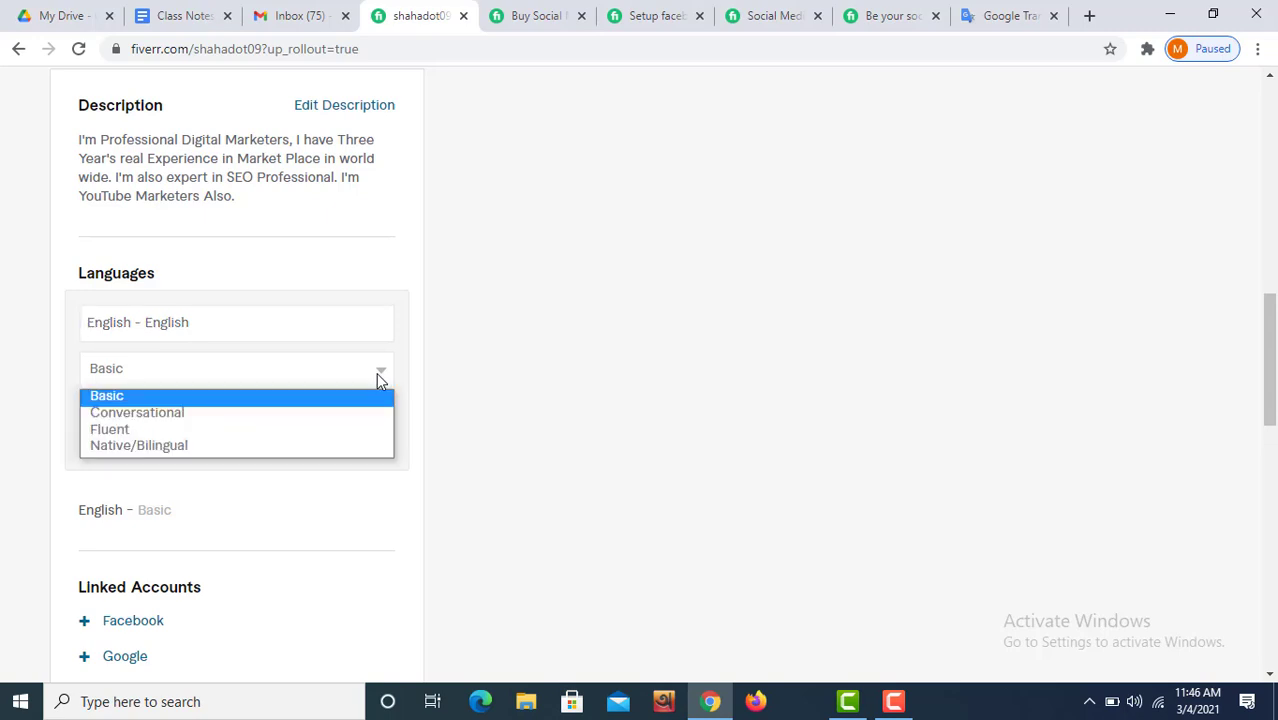
{"action": "left_click", "coordinate": [165, 430]}
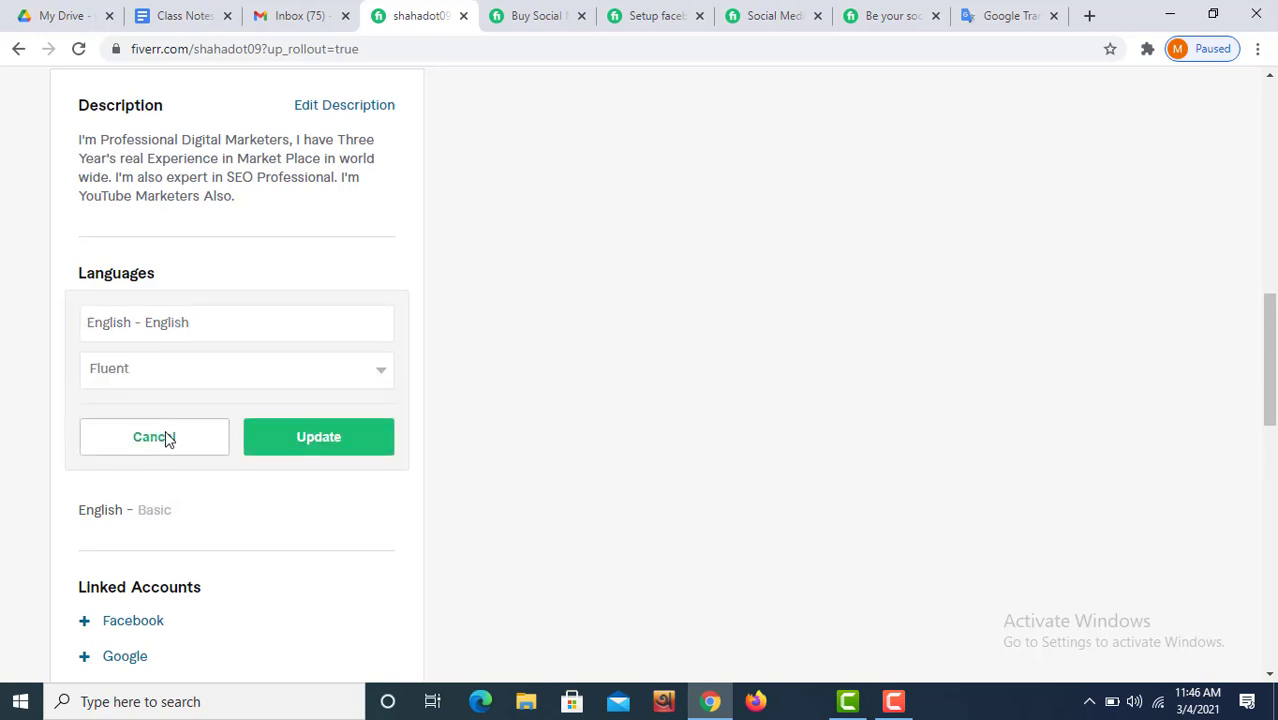
{"action": "left_click", "coordinate": [314, 447]}
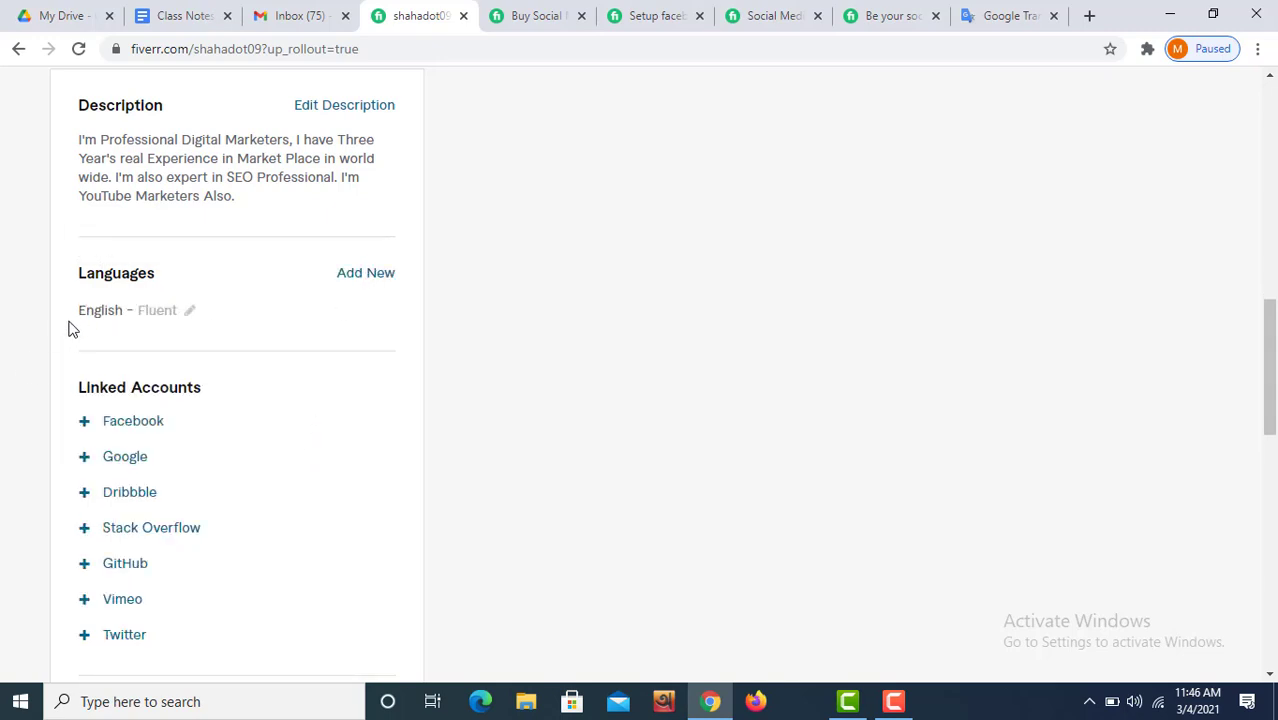
{"action": "left_click", "coordinate": [366, 274]}
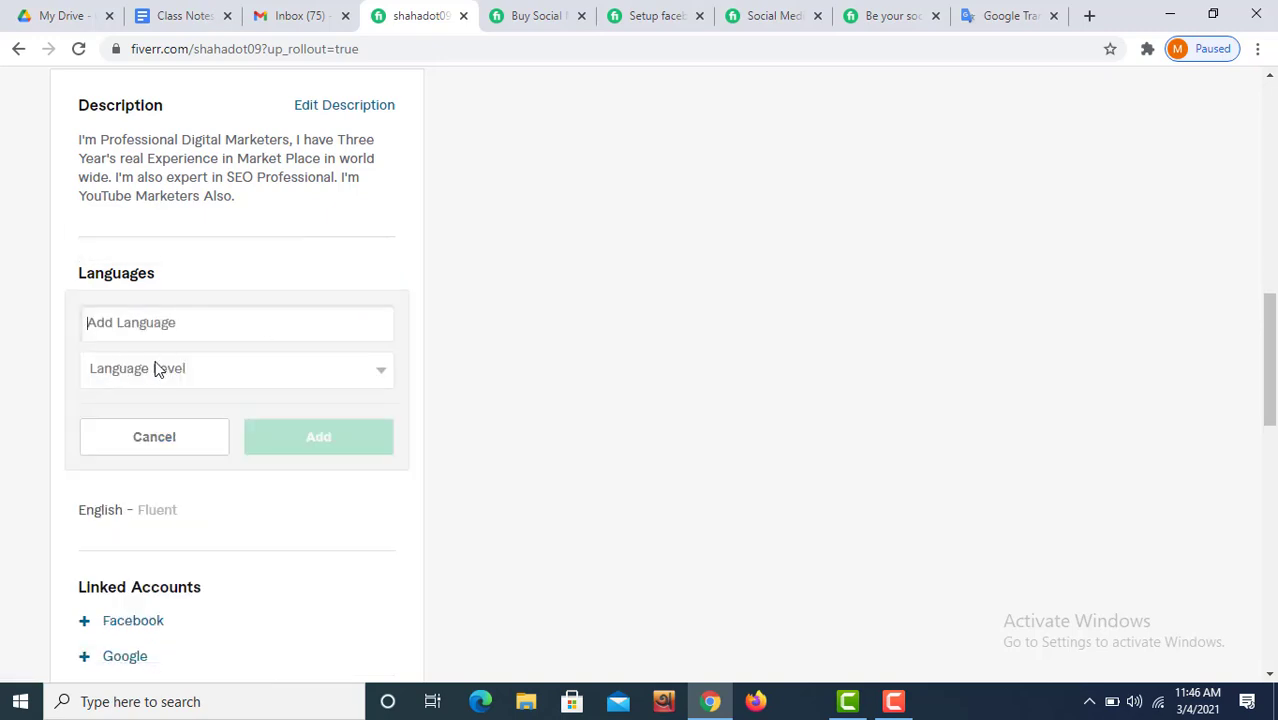
{"action": "type", "text": "Bangali"}
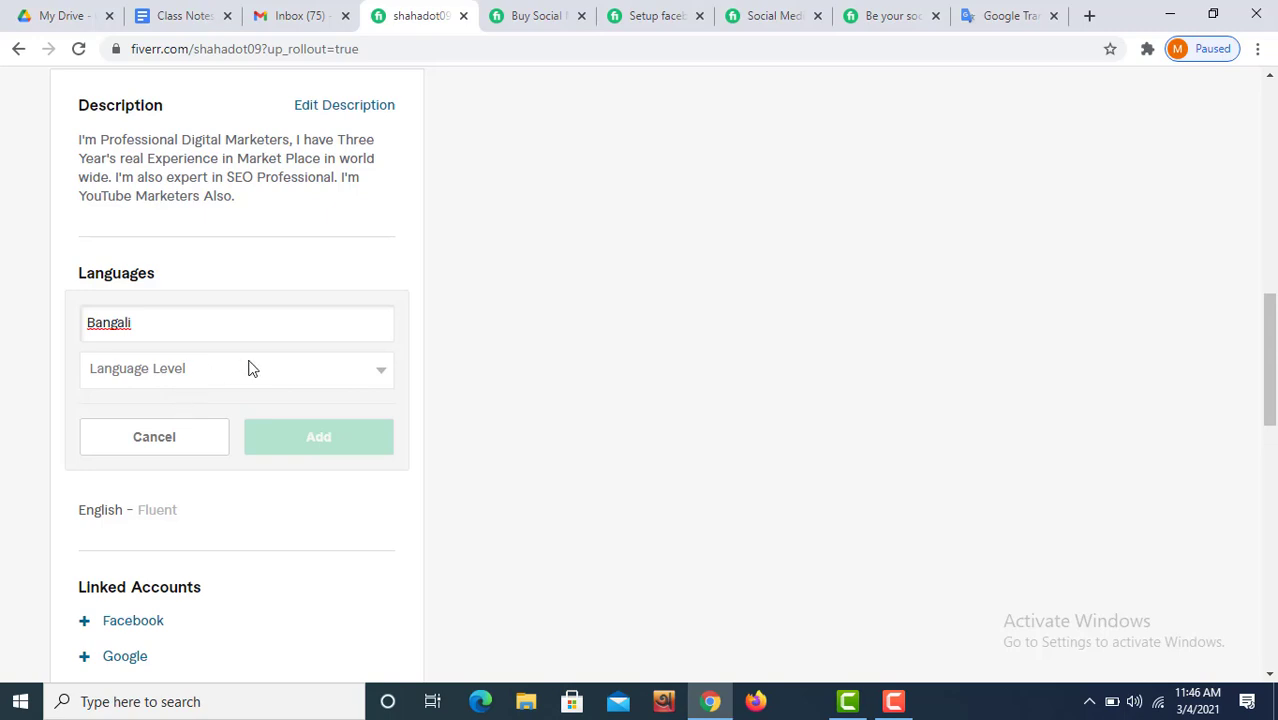
{"action": "key", "text": "BackSpace"}
{"action": "type", "text": "a"}
{"action": "left_click", "coordinate": [365, 378]}
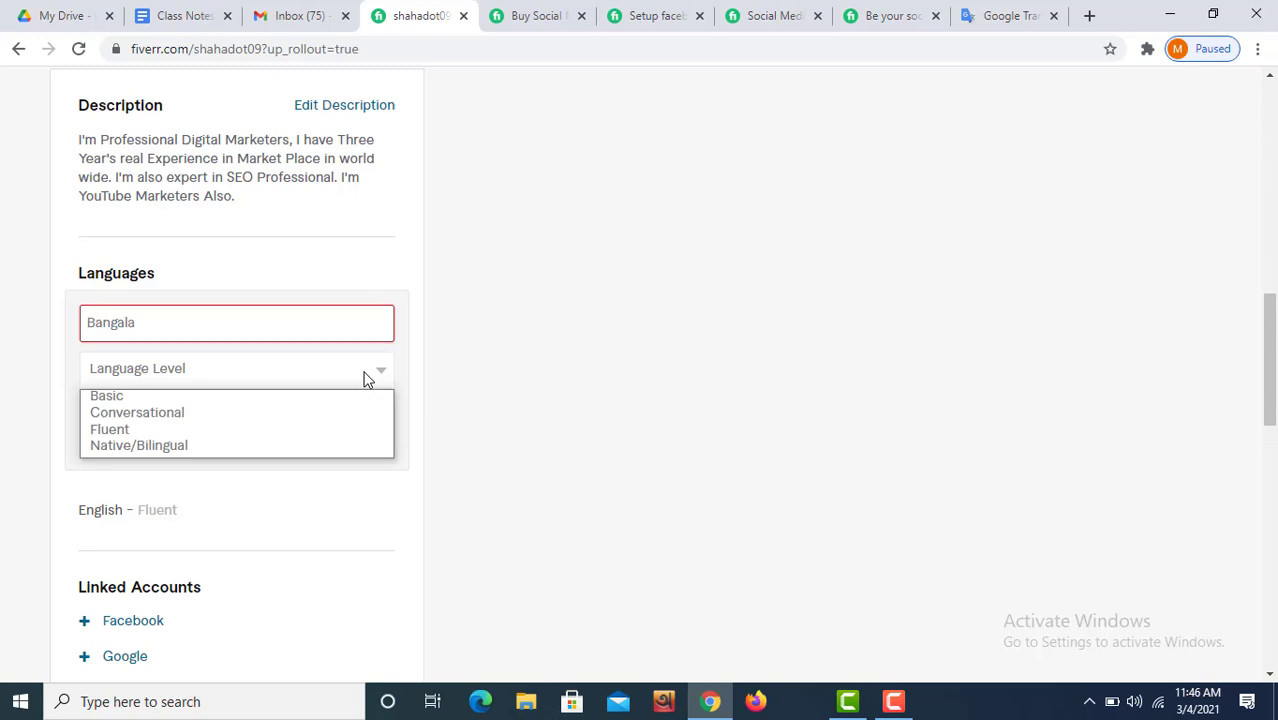
{"action": "left_click", "coordinate": [181, 448]}
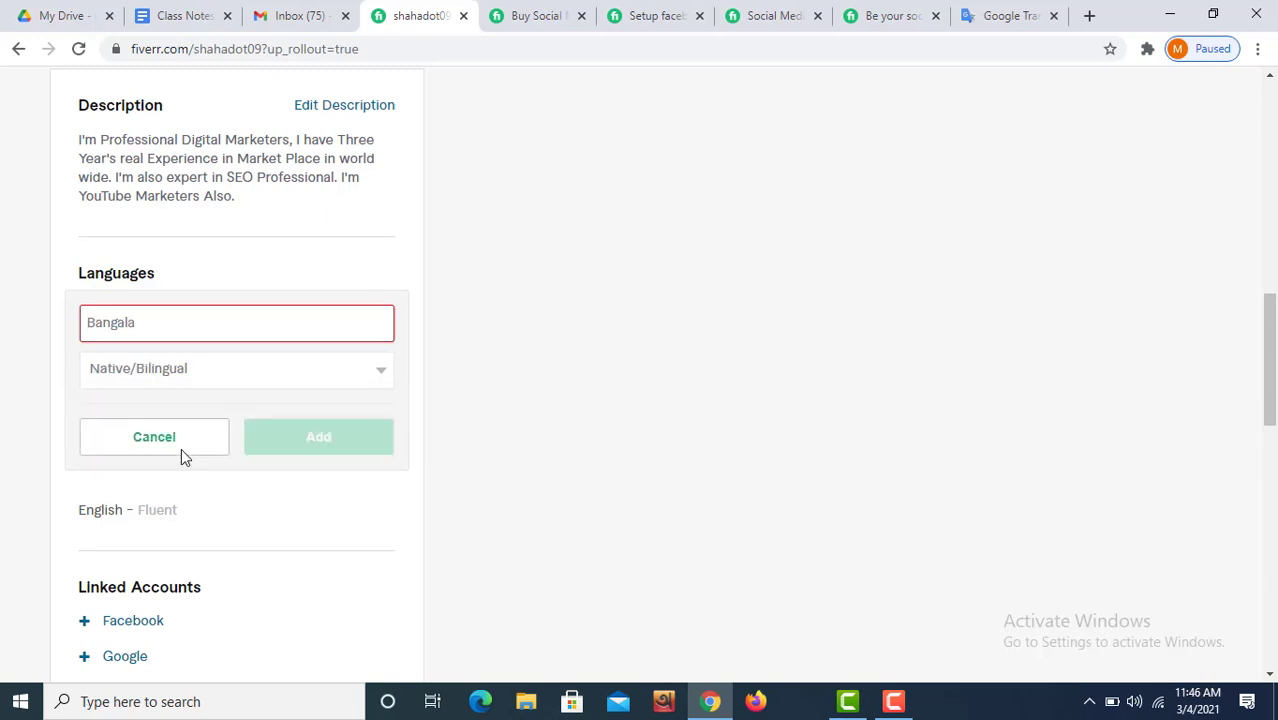
{"action": "left_click", "coordinate": [182, 446]}
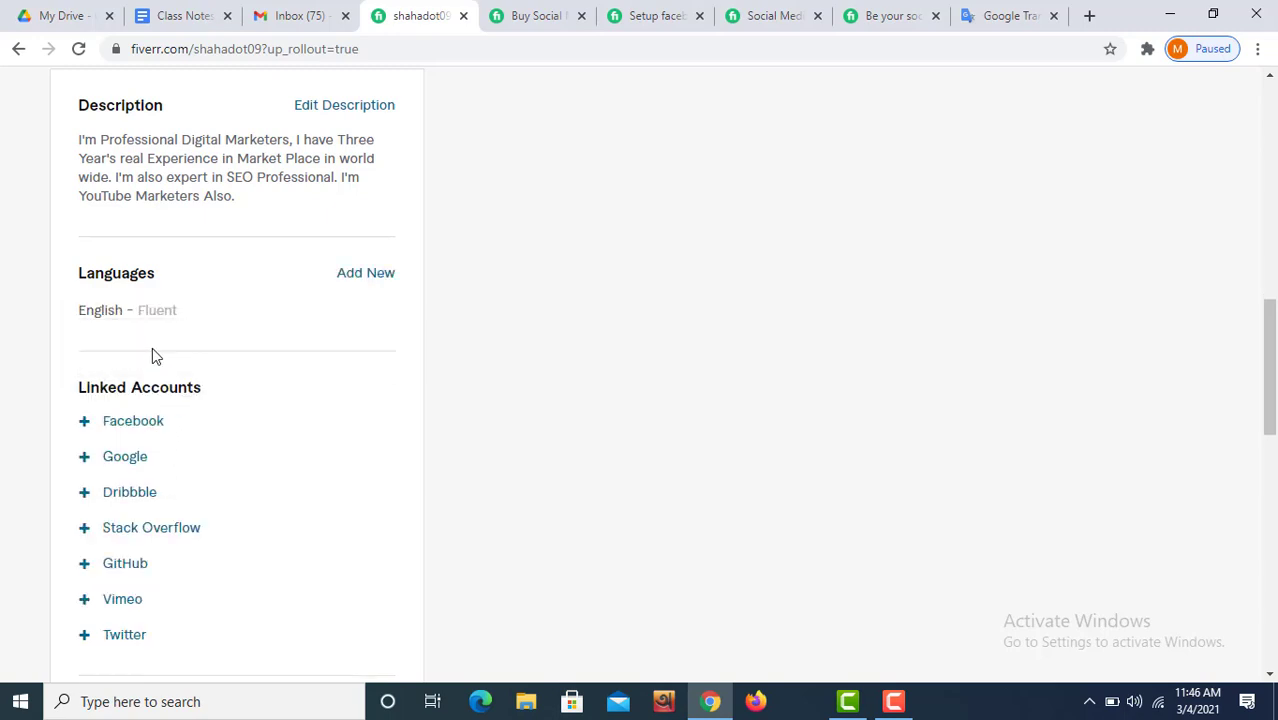
Start a new language entry named "Bangla" with the level Native/Bilingual
{"action": "left_click", "coordinate": [363, 277]}
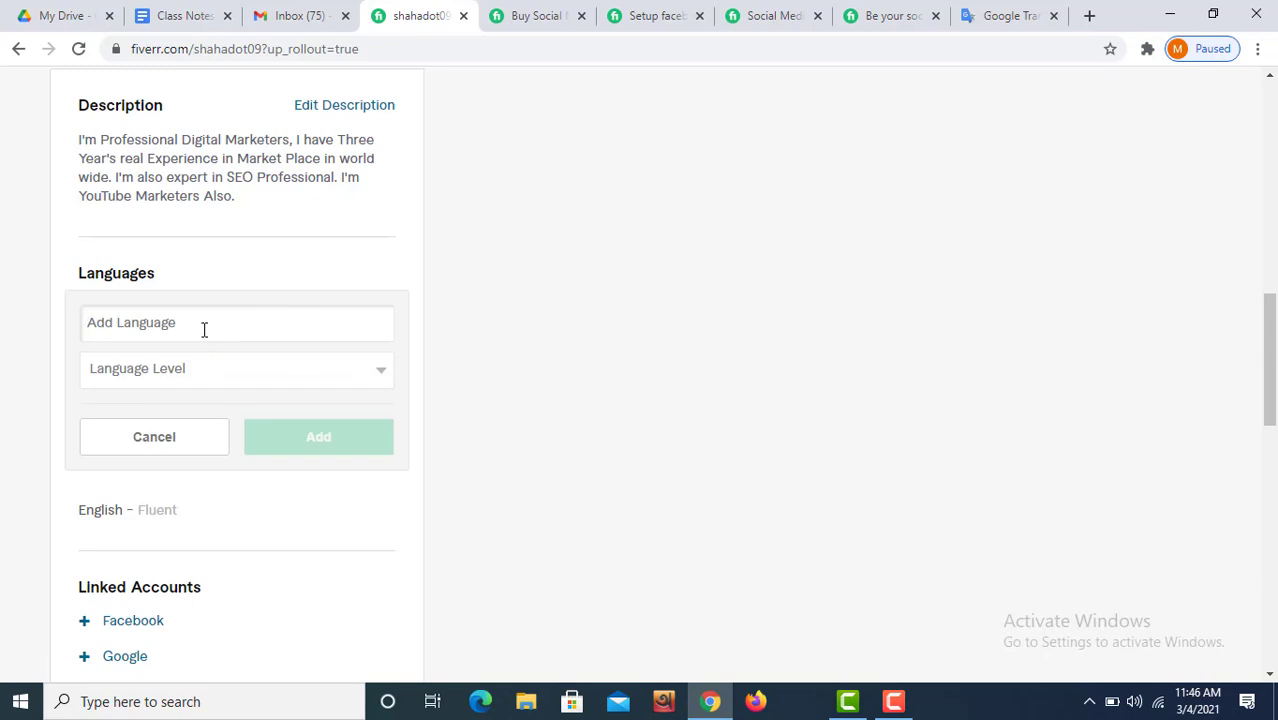
{"action": "type", "text": "Bangla"}
{"action": "left_click", "coordinate": [300, 371]}
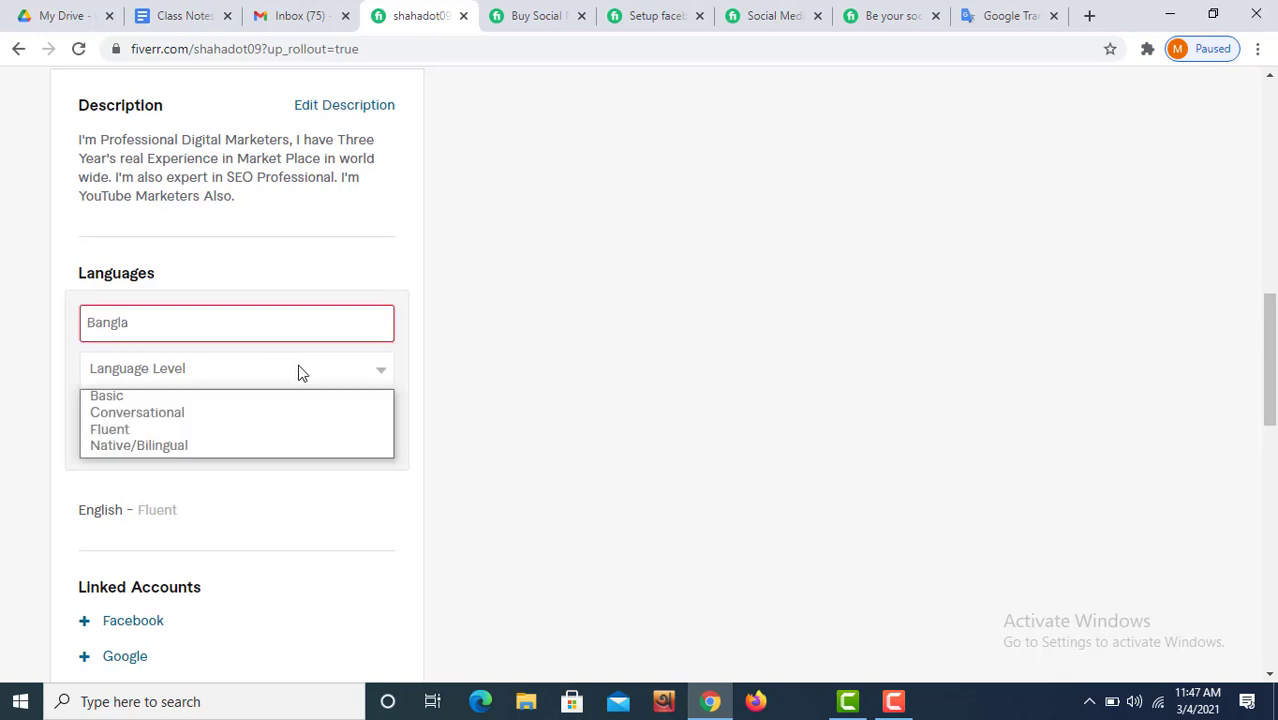
{"action": "left_click", "coordinate": [148, 444]}
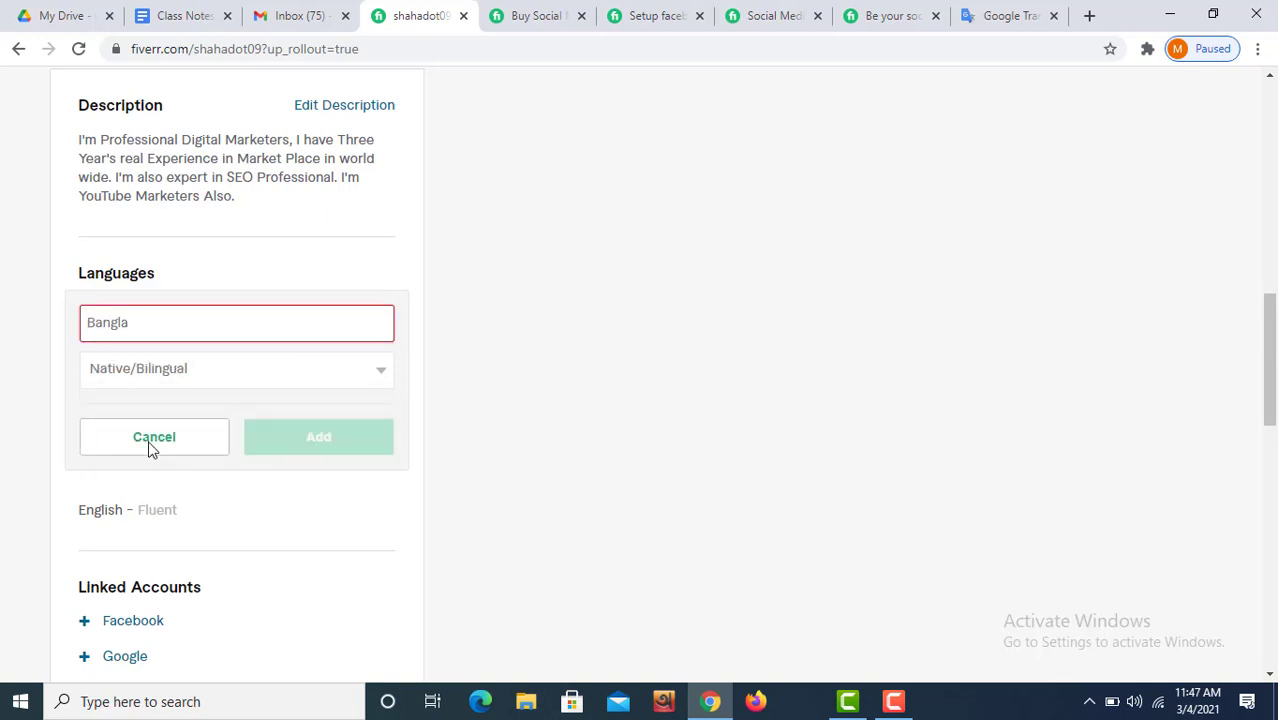
Try the spelling "Bangala" for the new language entry's name
{"action": "left_click", "coordinate": [158, 328]}
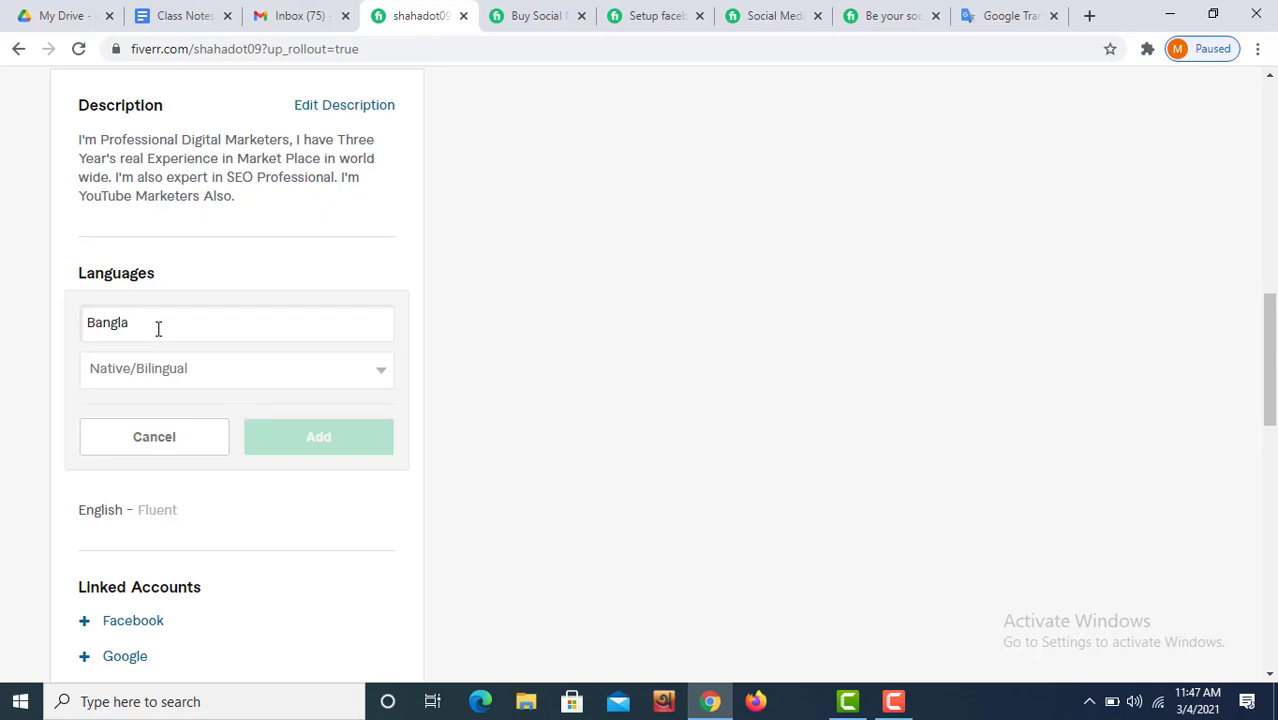
{"action": "type", "text": "a"}
{"action": "key", "text": "BackSpace"}
{"action": "left_click", "coordinate": [237, 374]}
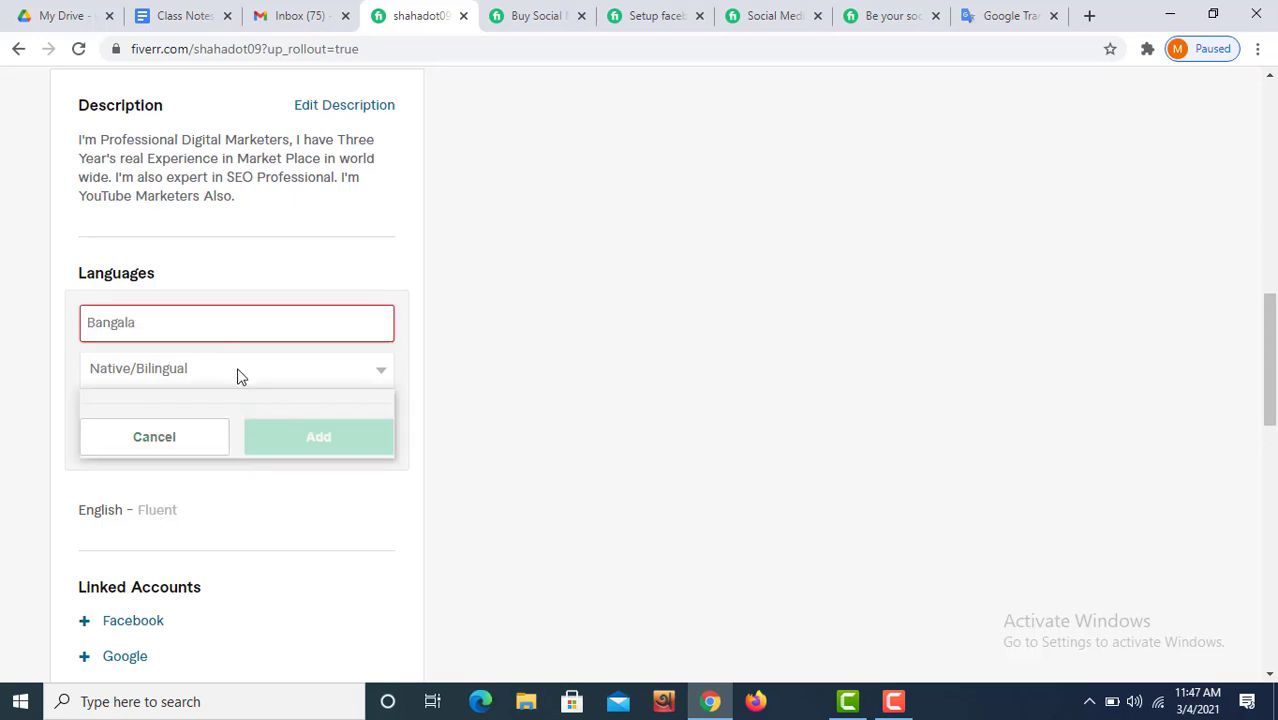
Replace the new language entry's name with "Bangla", keeping the level Native/Bilingual
{"action": "left_click", "coordinate": [167, 318]}
{"action": "double_click", "coordinate": [167, 318]}
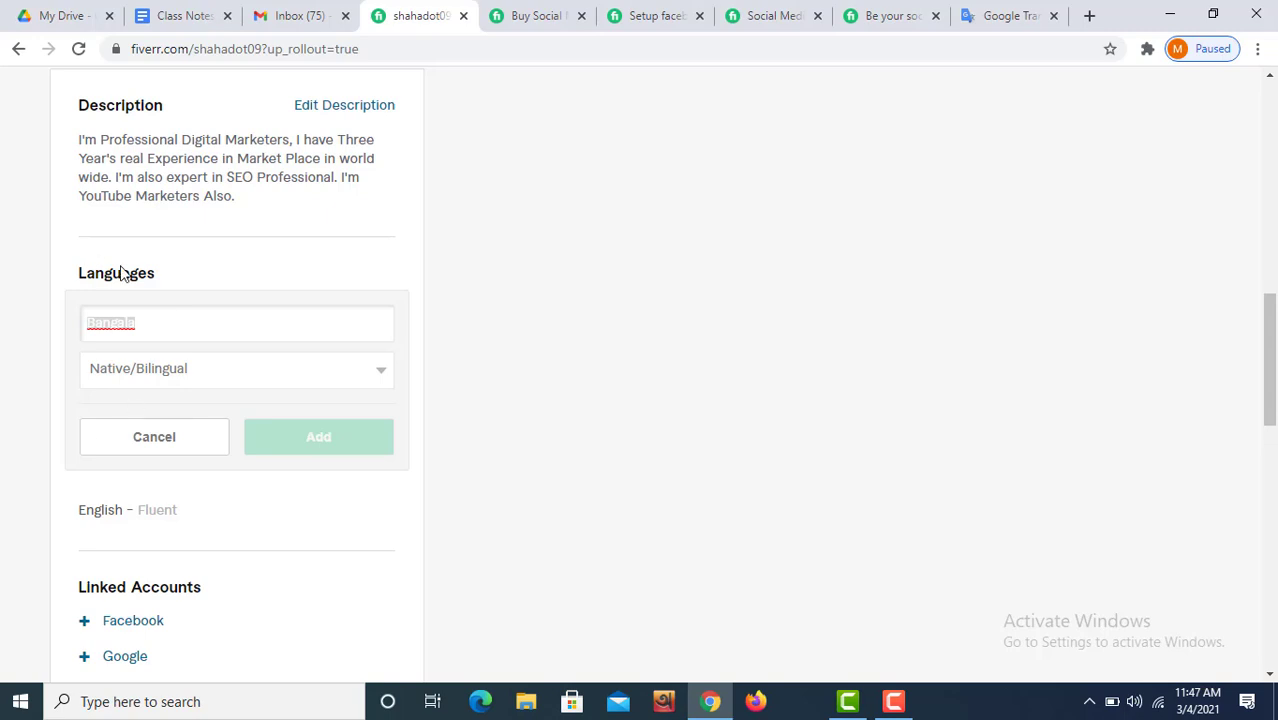
{"action": "double_click", "coordinate": [151, 311]}
{"action": "key", "text": "BackSpace"}
{"action": "type", "text": "Bang"}
{"action": "key", "text": "BackSpace"}
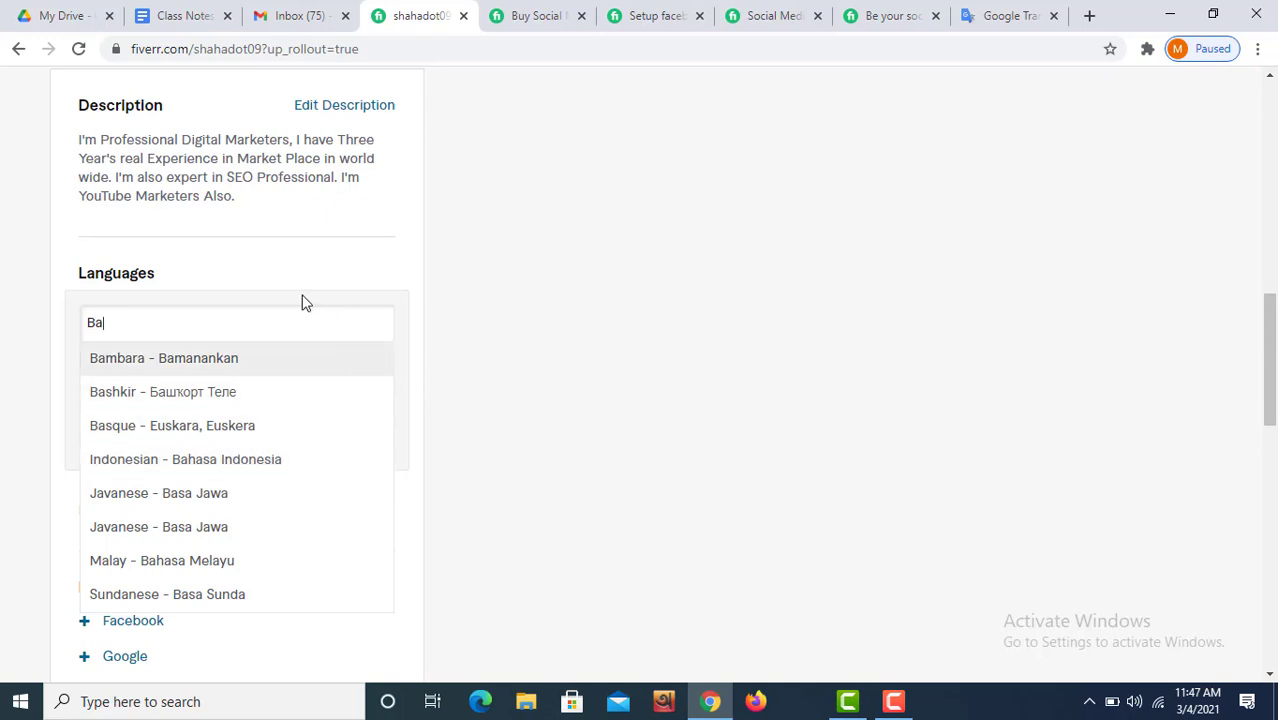
{"action": "mouse_move", "coordinate": [271, 278]}
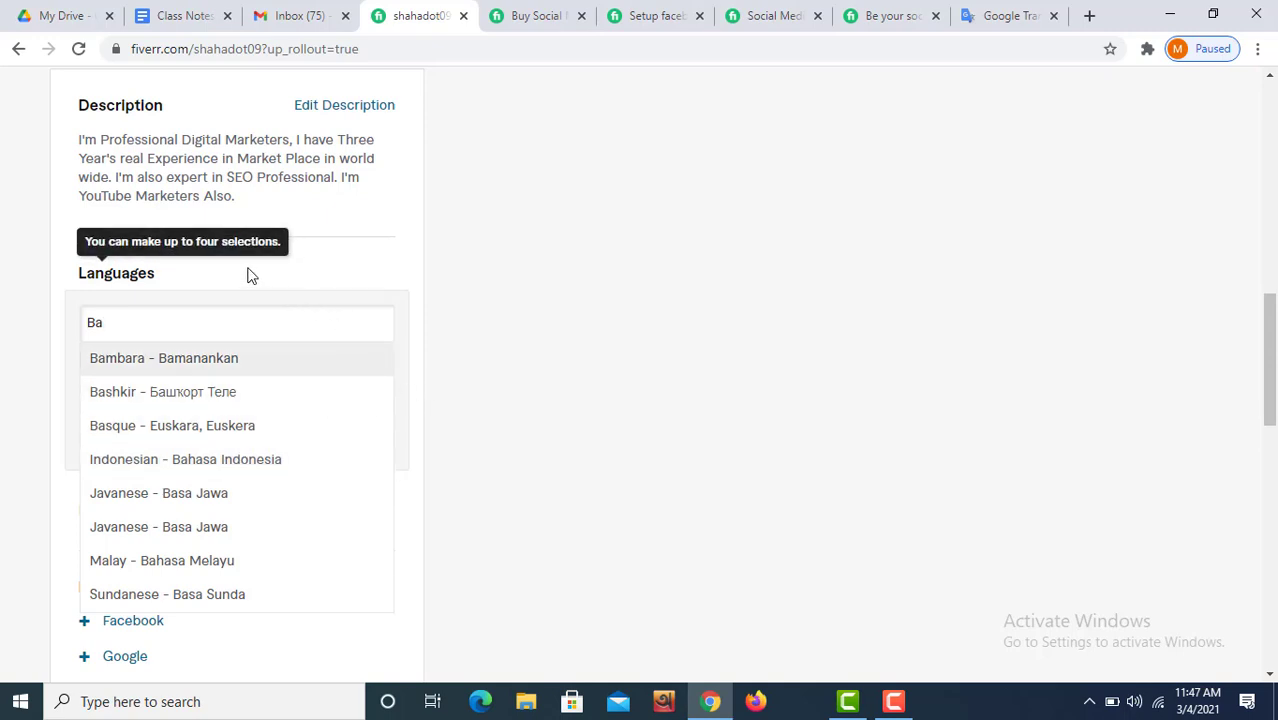
{"action": "type", "text": "ngla"}
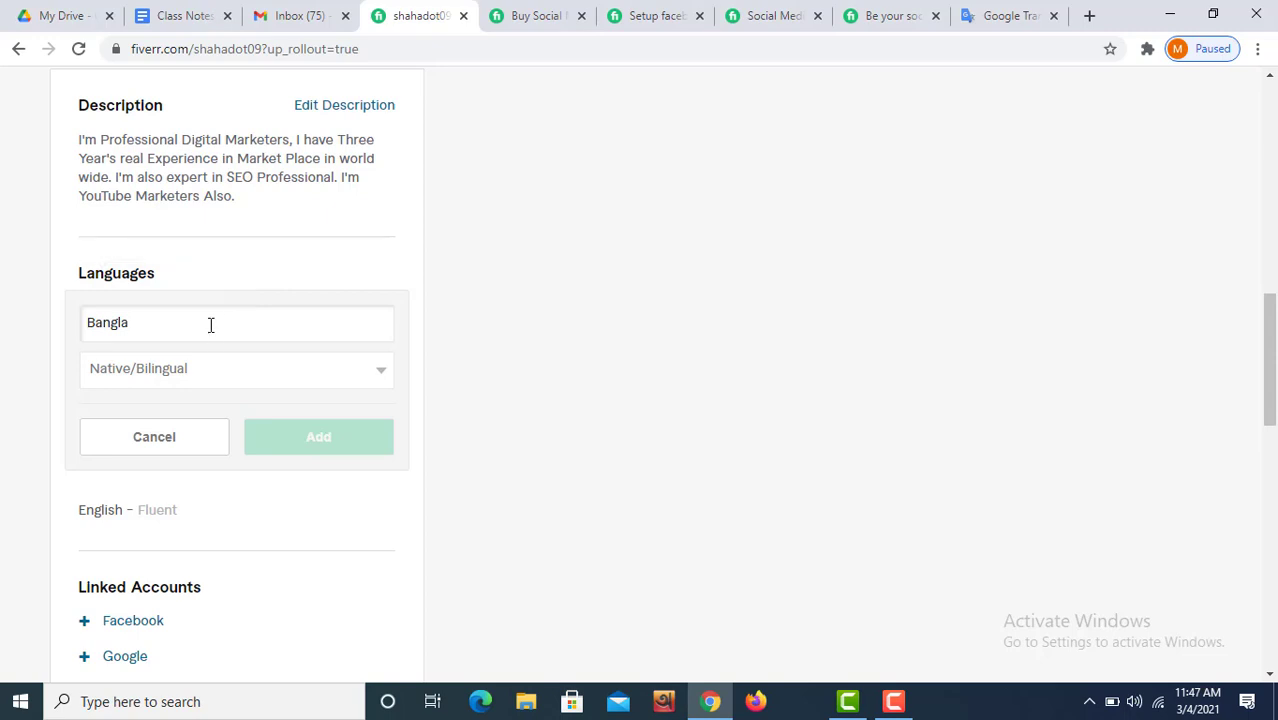
{"action": "left_click", "coordinate": [208, 367]}
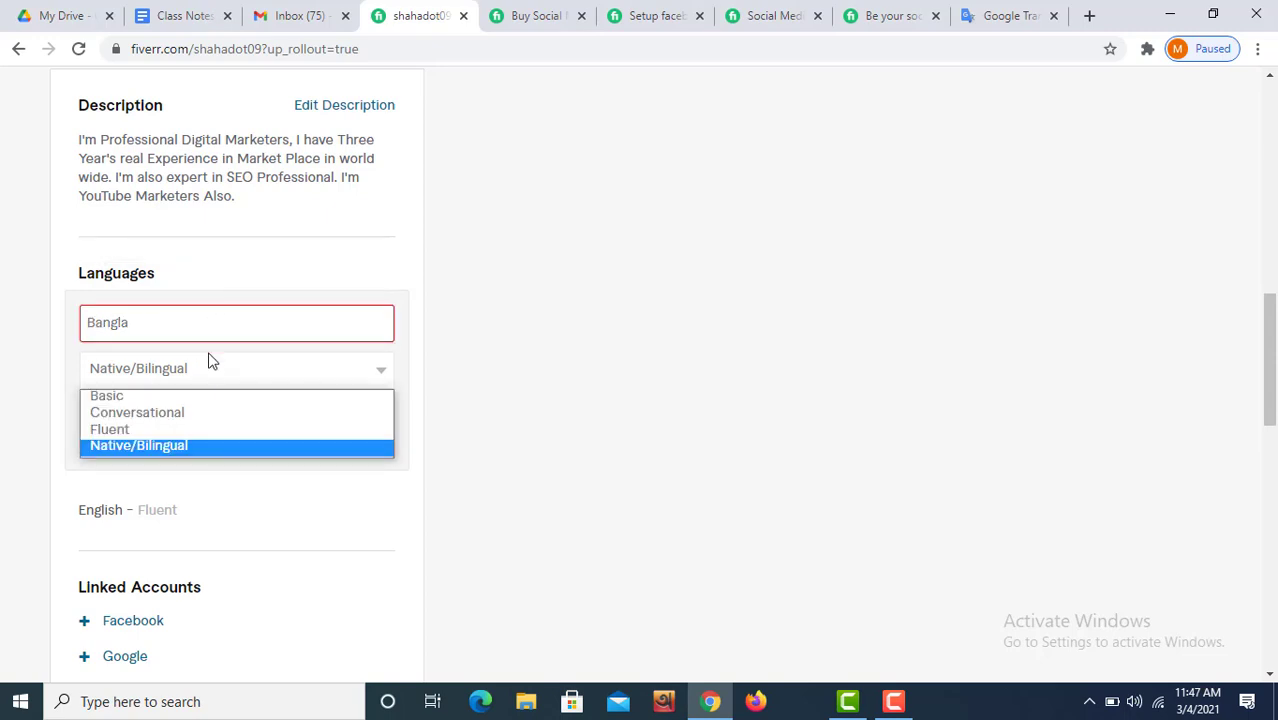
{"action": "left_click", "coordinate": [205, 323]}
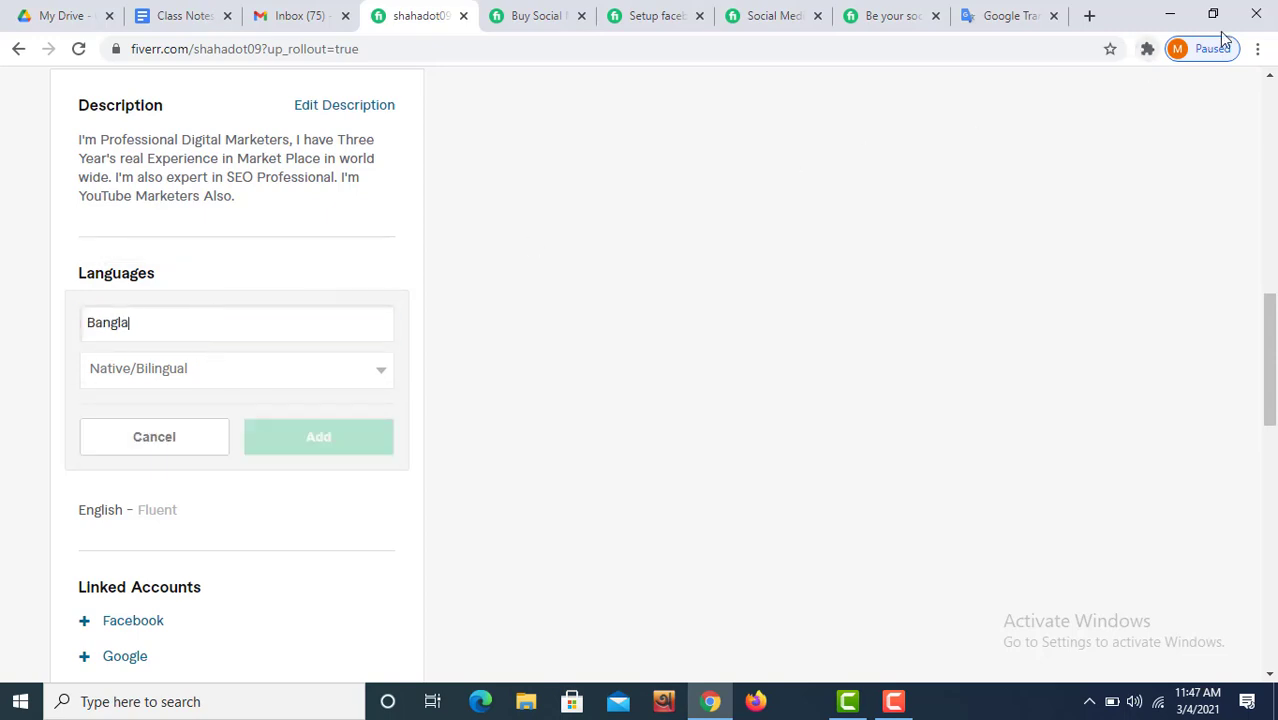
Add and save an address in the browser's Addresses and more settings with the country set to Bangladesh
{"action": "left_click", "coordinate": [1259, 50]}
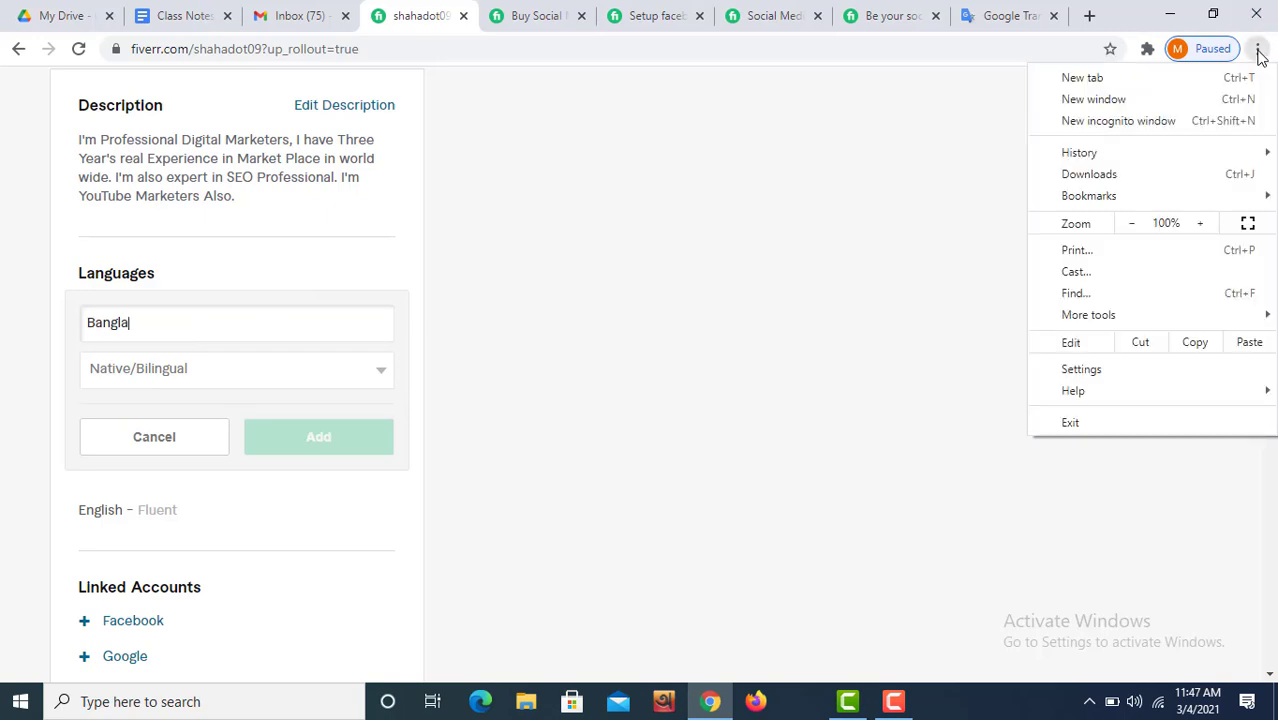
{"action": "left_click", "coordinate": [1085, 369]}
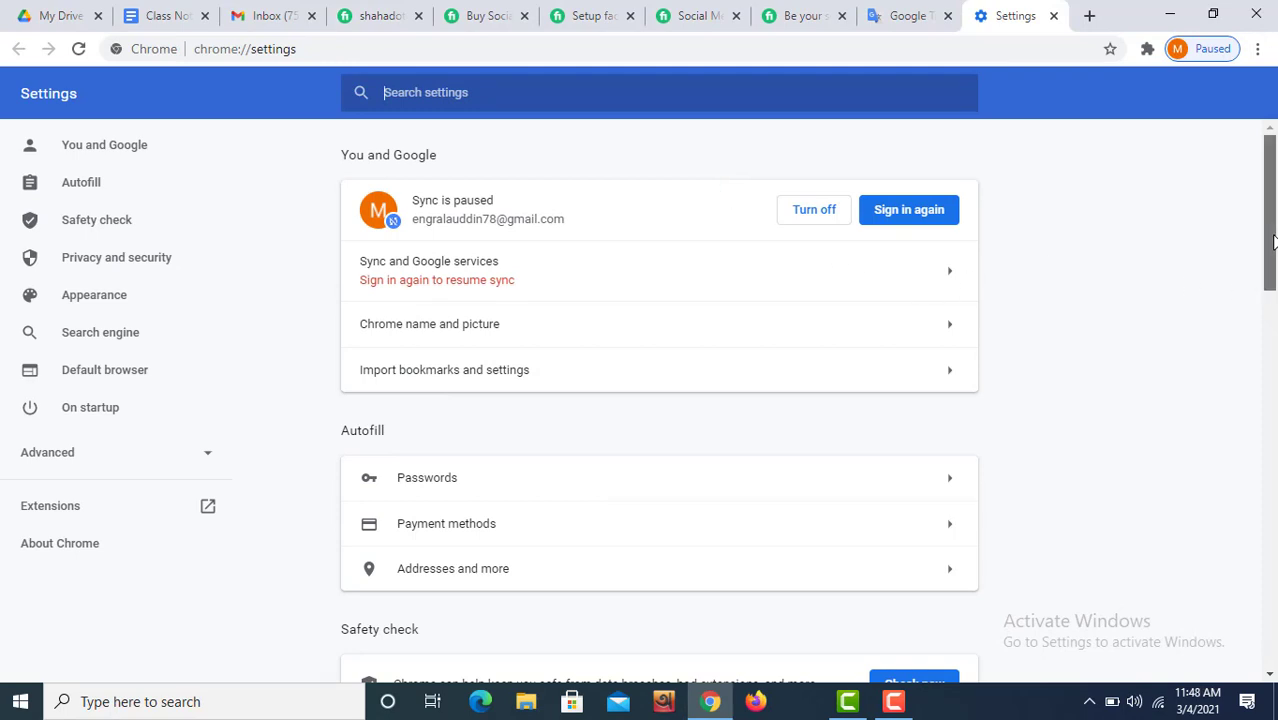
{"action": "left_click_drag", "start_coordinate": [1274, 240], "coordinate": [1231, 286]}
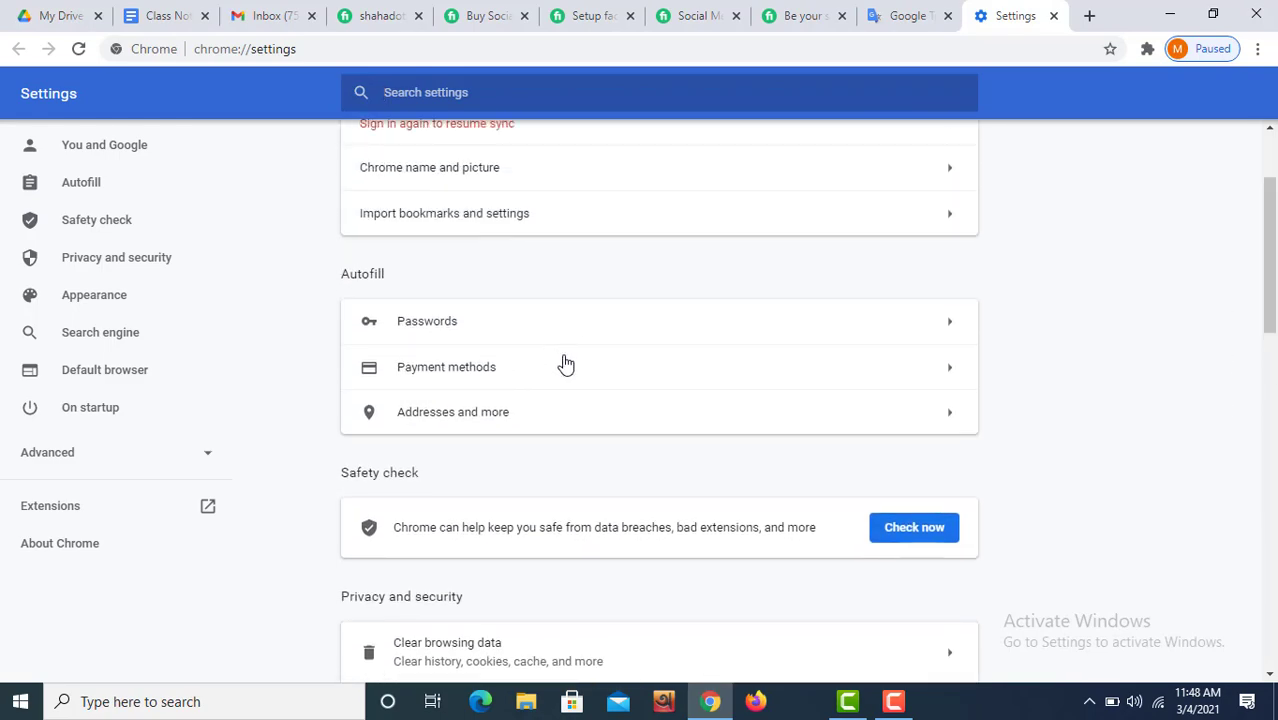
{"action": "left_click", "coordinate": [614, 406]}
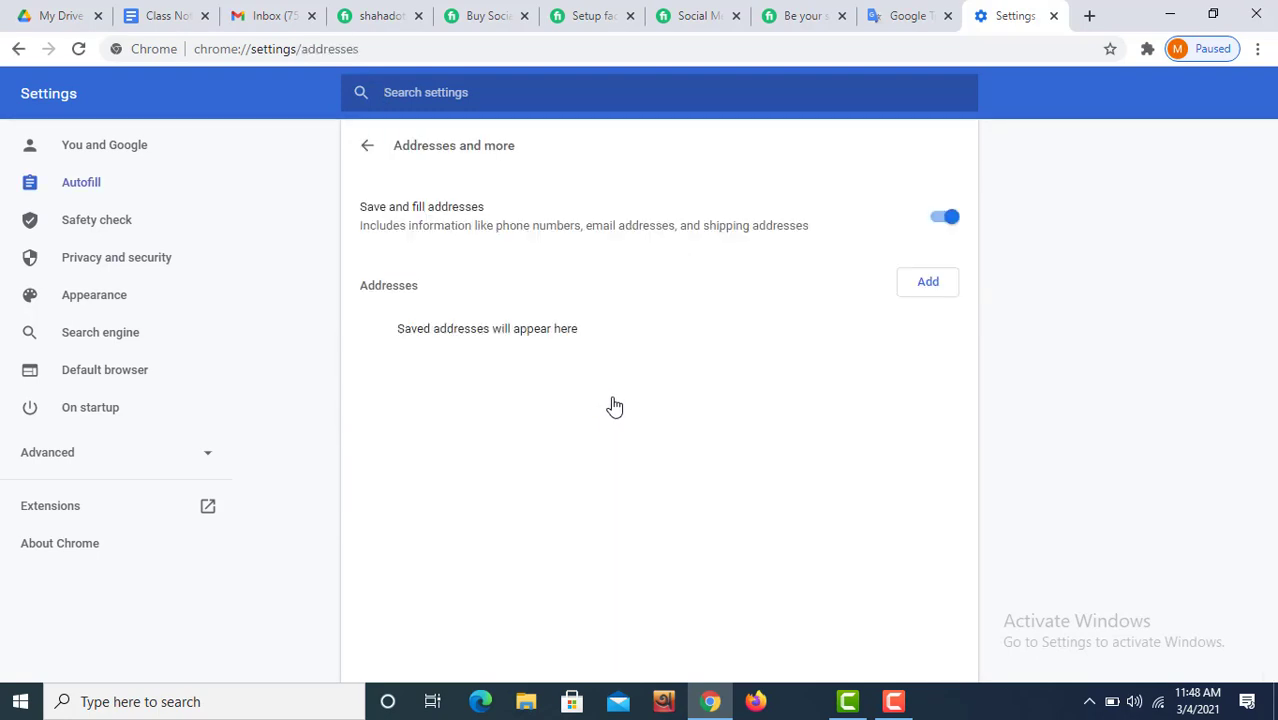
{"action": "left_click", "coordinate": [914, 283]}
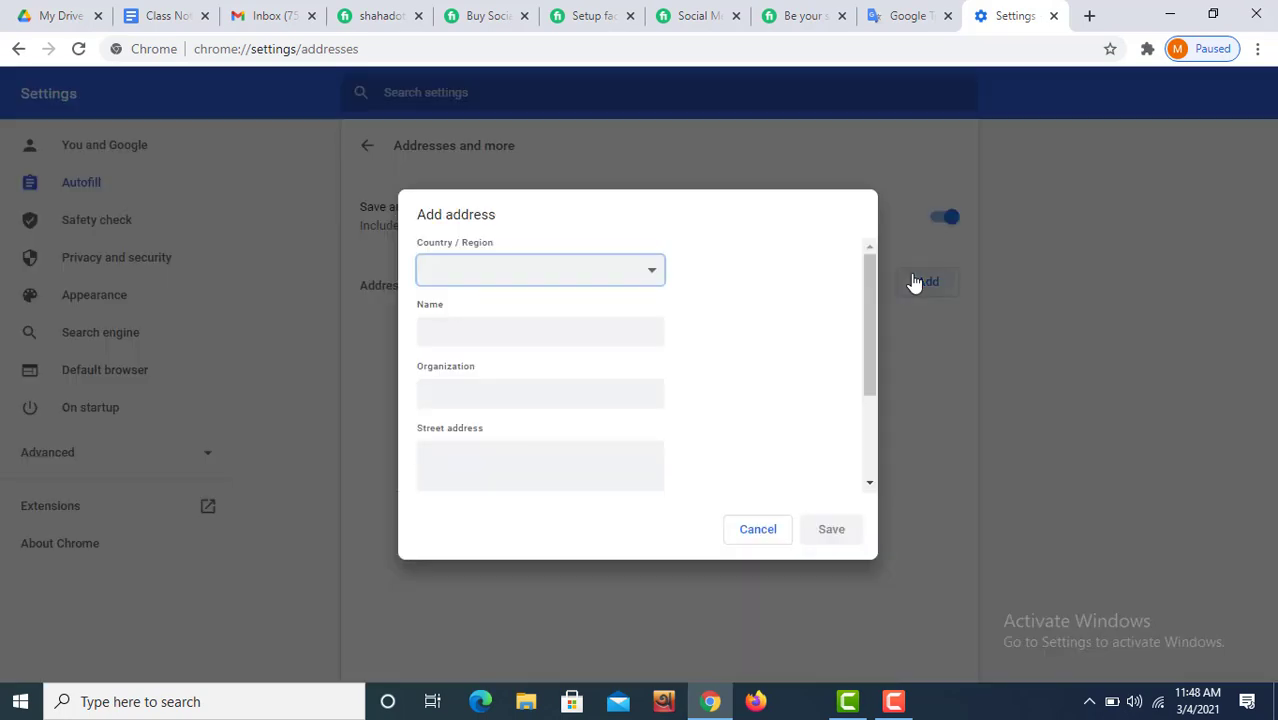
{"action": "left_click", "coordinate": [653, 275]}
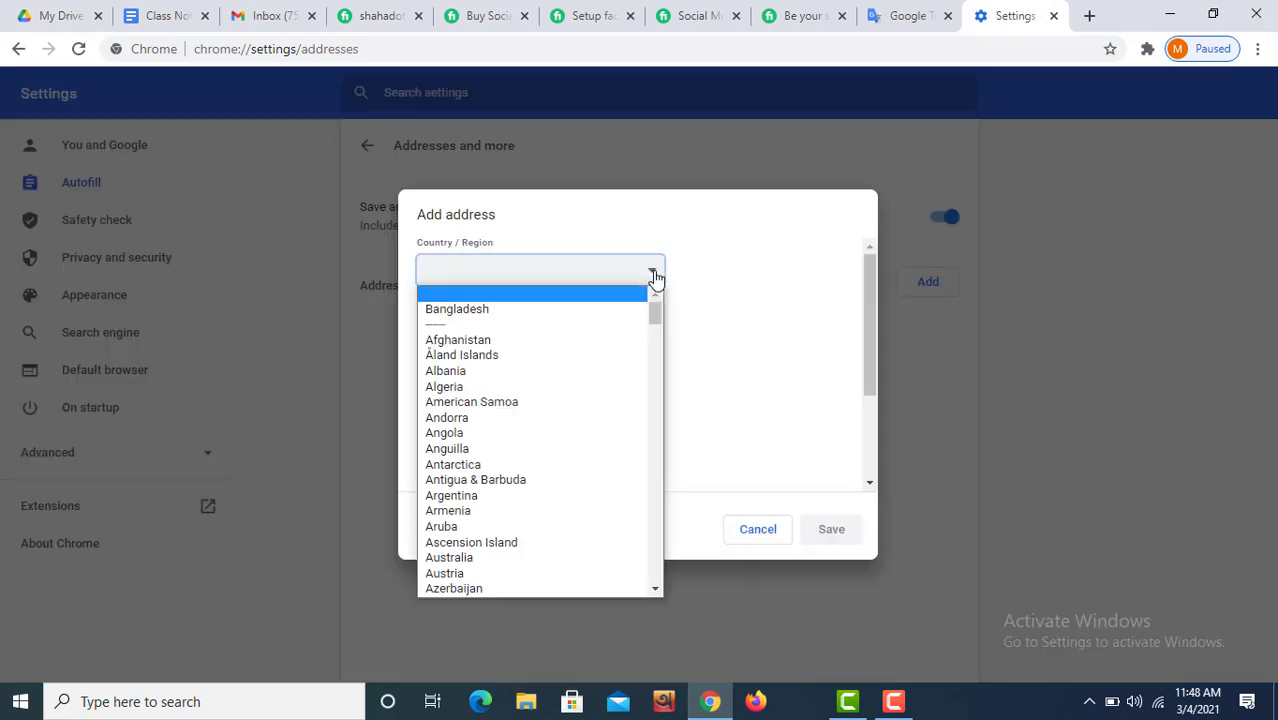
{"action": "left_click", "coordinate": [505, 311]}
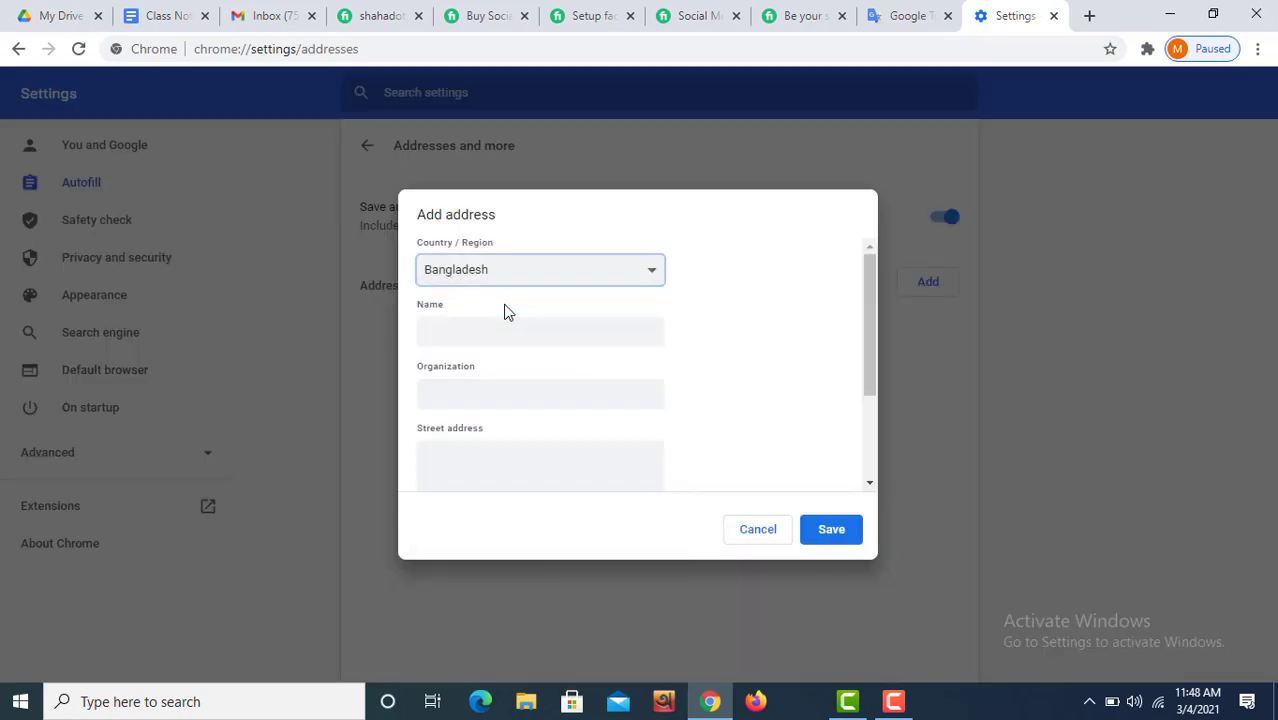
{"action": "left_click", "coordinate": [830, 528]}
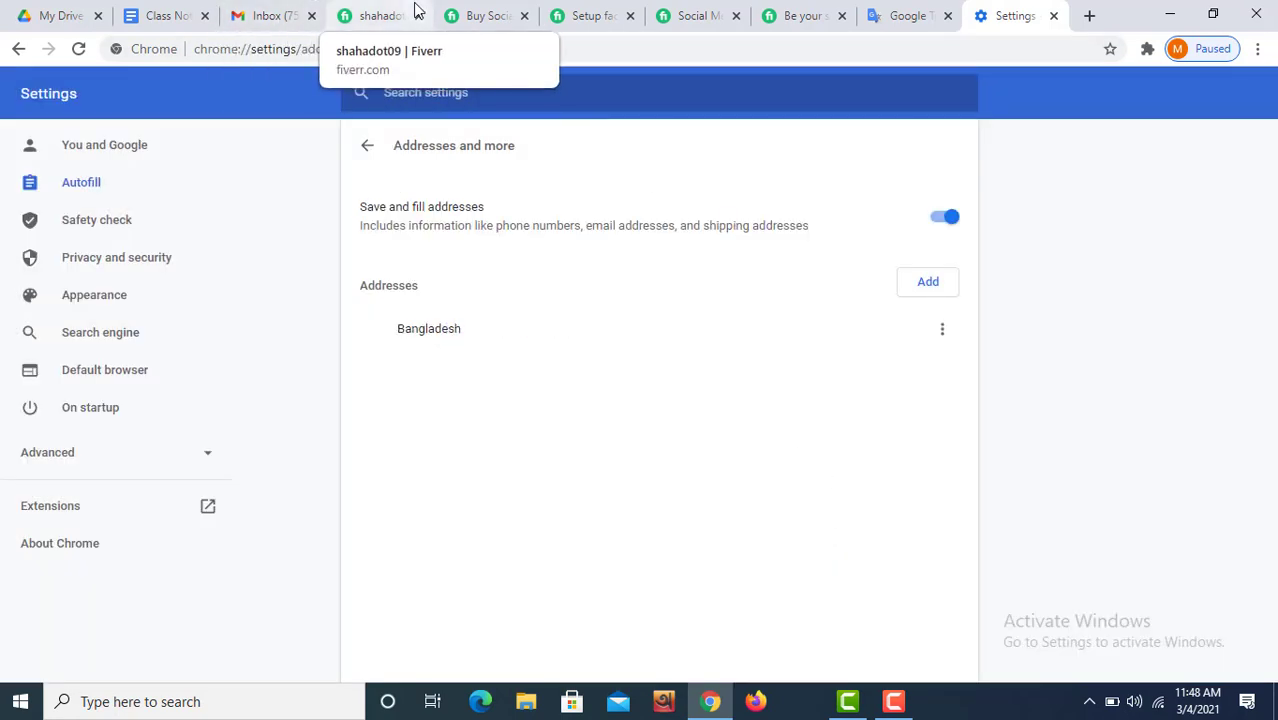
Return to the Fiverr profile, change the new language entry to Bengali - বাংলা, and add it
{"action": "left_click", "coordinate": [383, 17]}
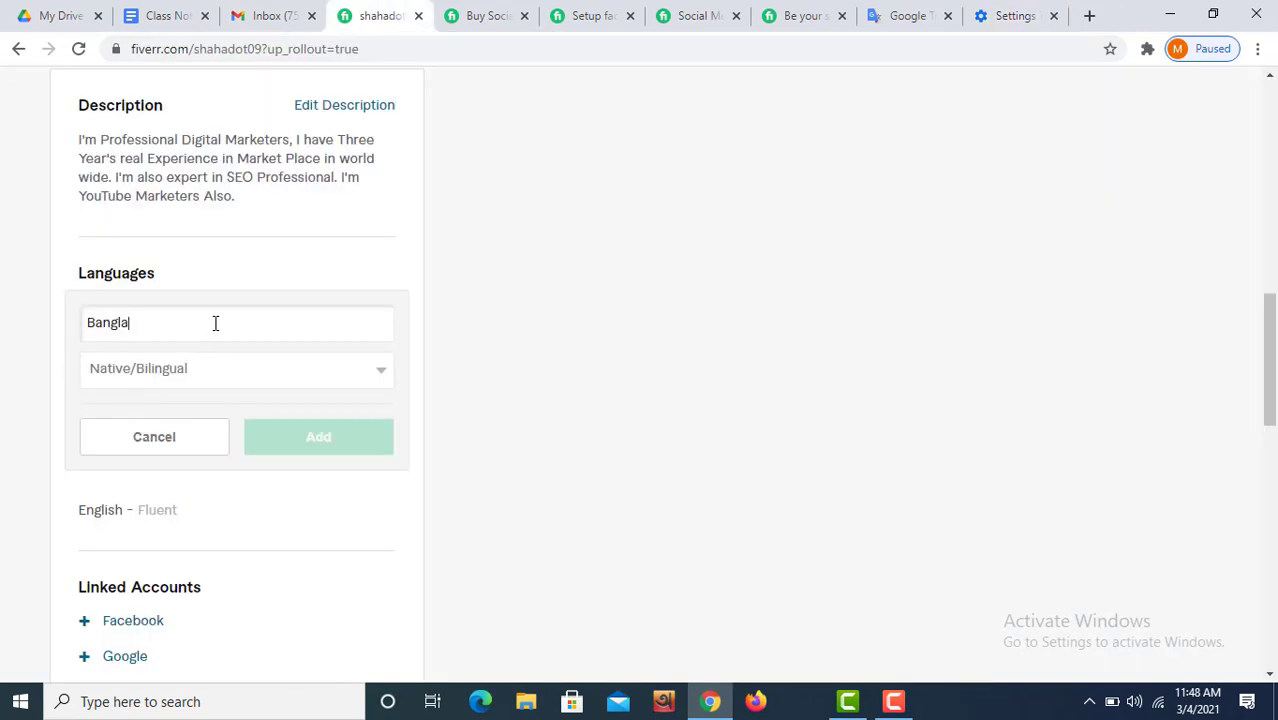
{"action": "key", "text": "BackSpace"}
{"action": "key", "text": "BackSpace"}
{"action": "key", "text": "BackSpace"}
{"action": "key", "text": "BackSpace"}
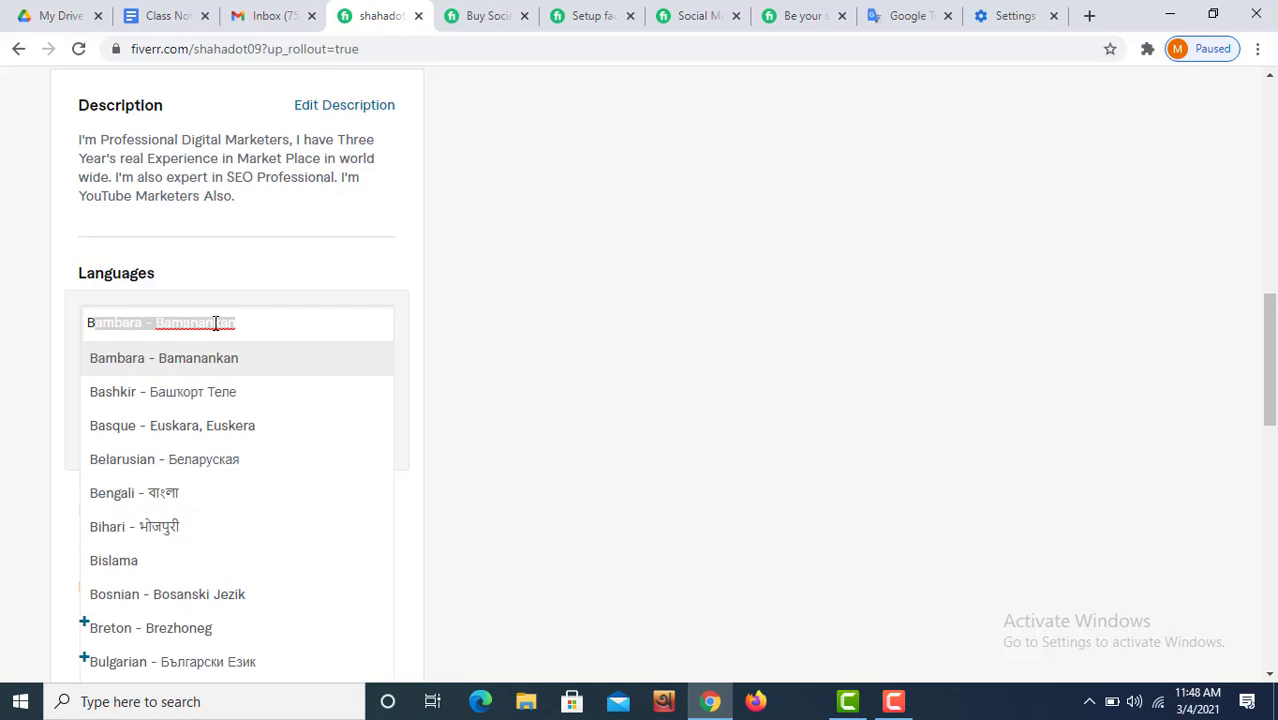
{"action": "left_click", "coordinate": [151, 492]}
{"action": "left_click", "coordinate": [340, 450]}
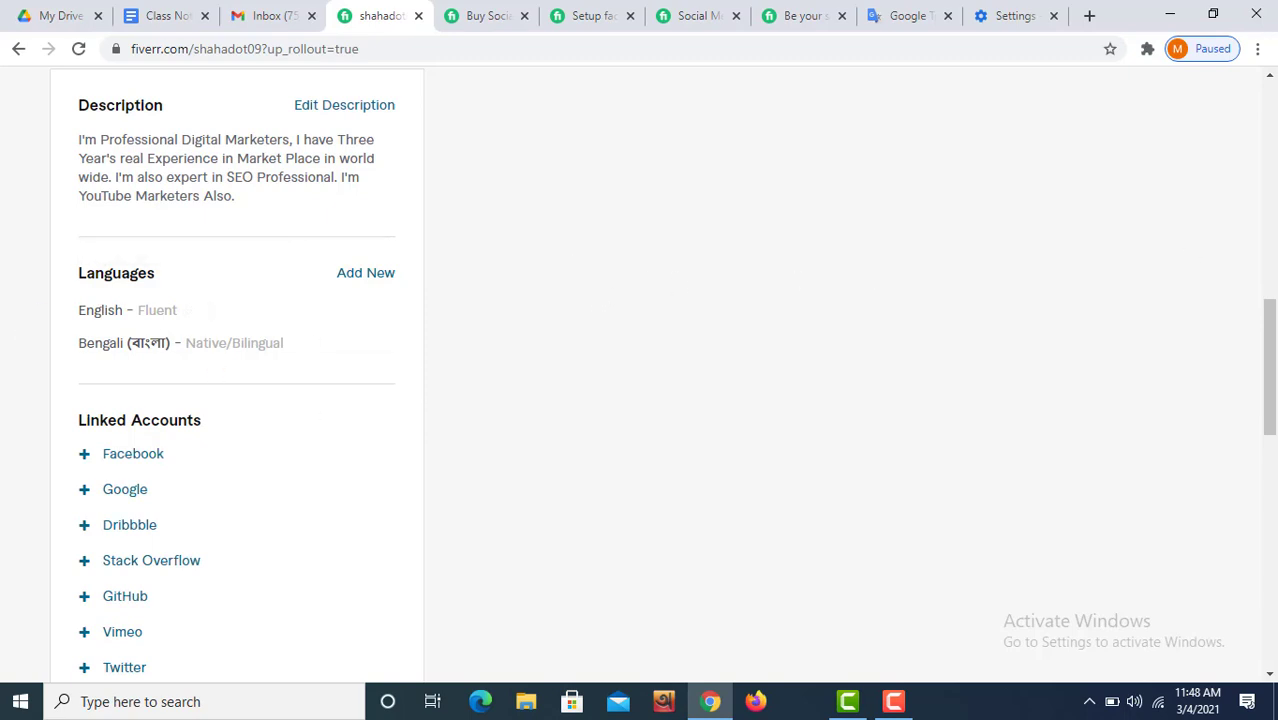
View the Facebook and Google sign-in windows under Linked Accounts, closing each without signing in
{"action": "left_click_drag", "start_coordinate": [1272, 335], "coordinate": [1272, 373]}
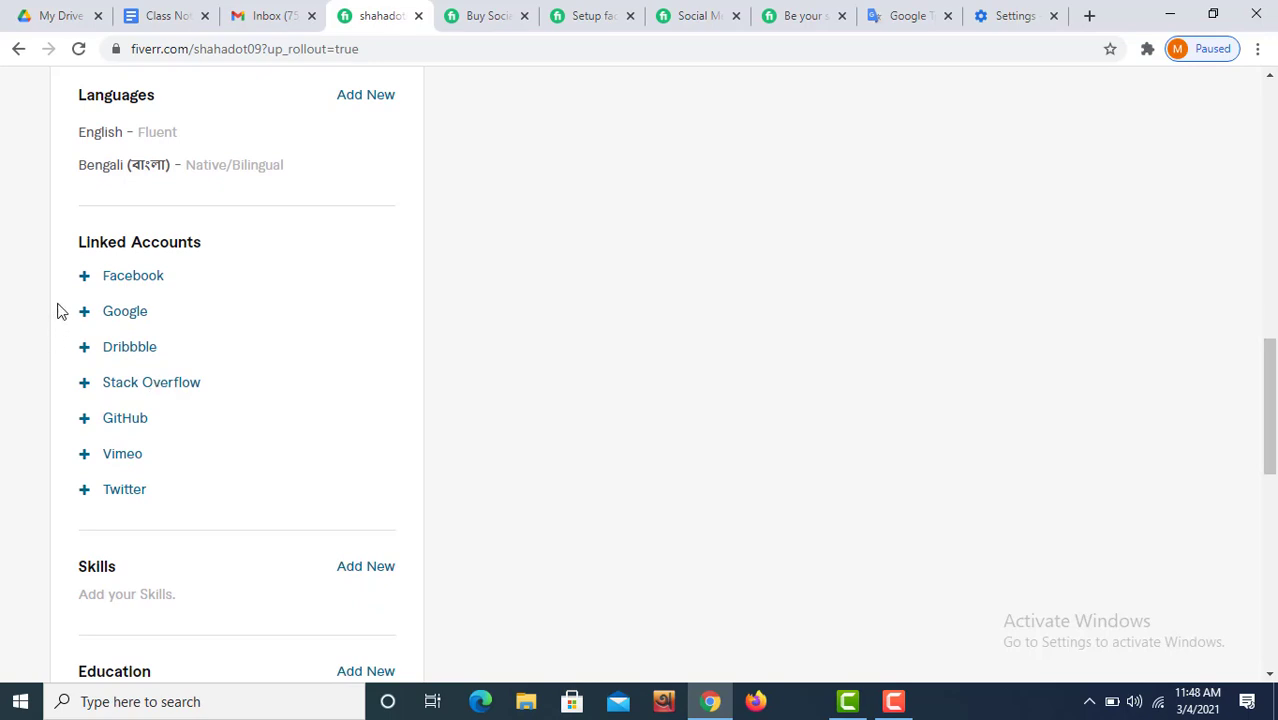
{"action": "left_click", "coordinate": [120, 288]}
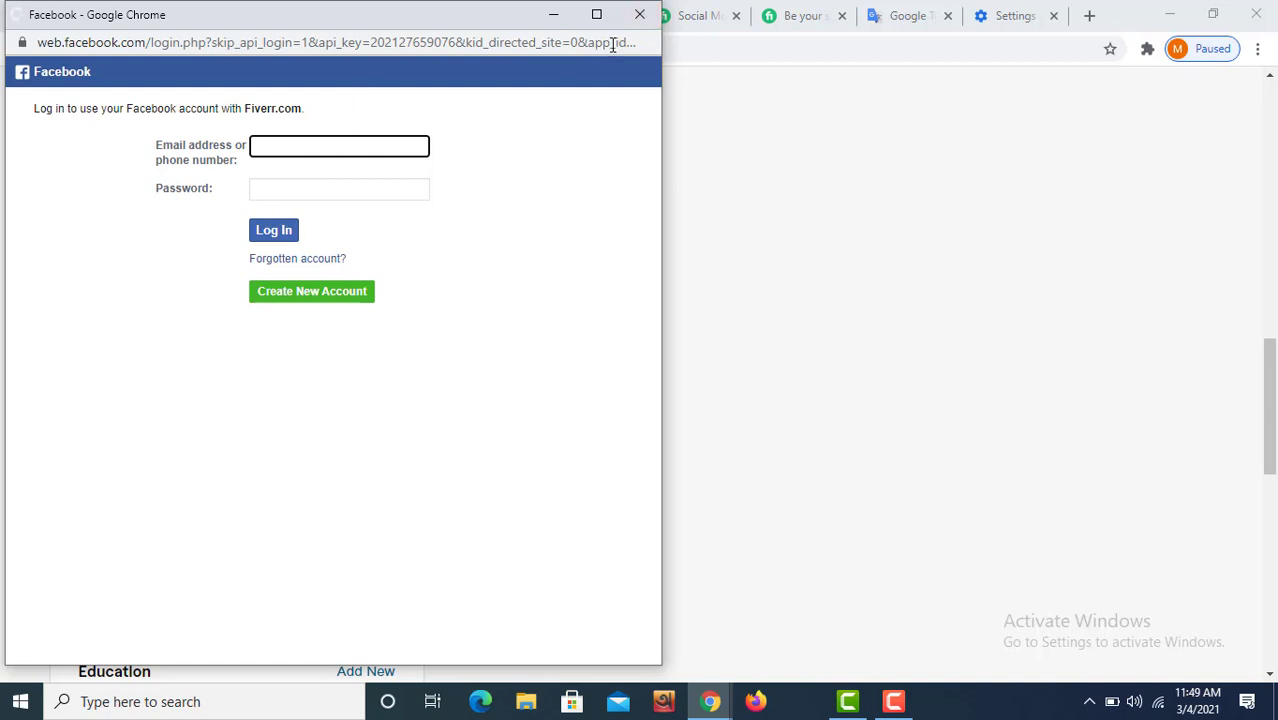
{"action": "left_click", "coordinate": [648, 16]}
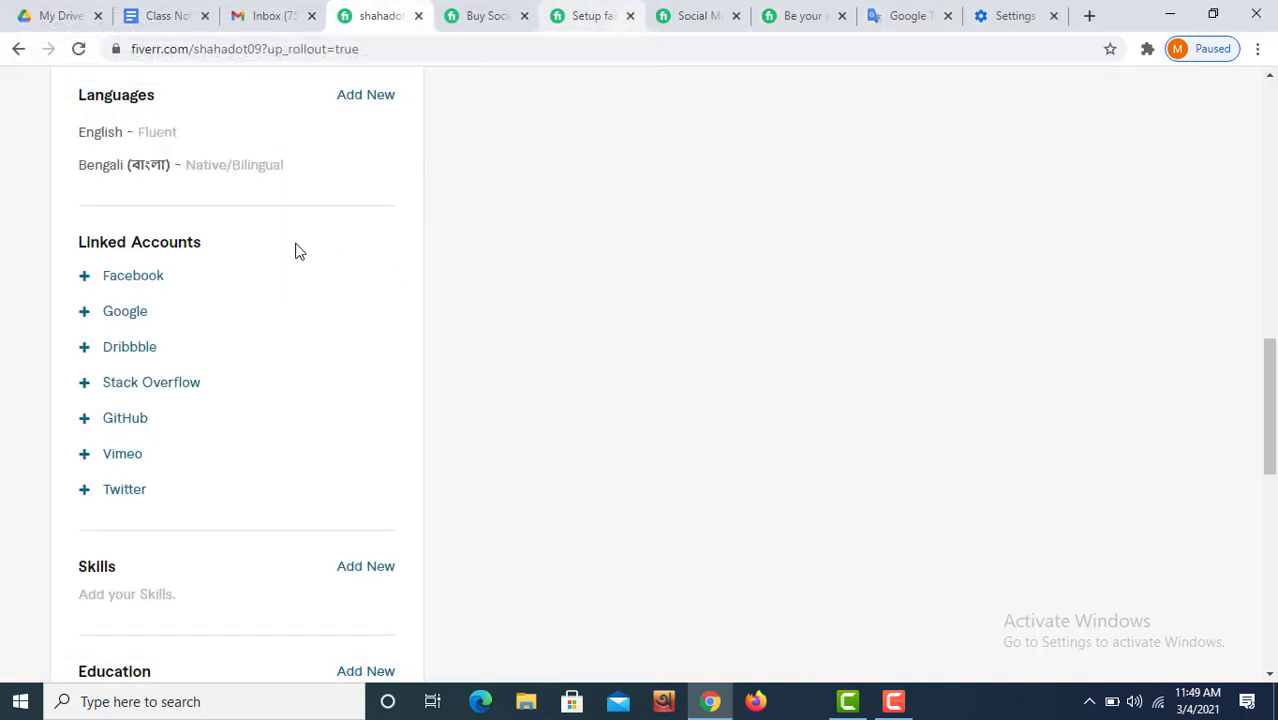
{"action": "left_click", "coordinate": [117, 314]}
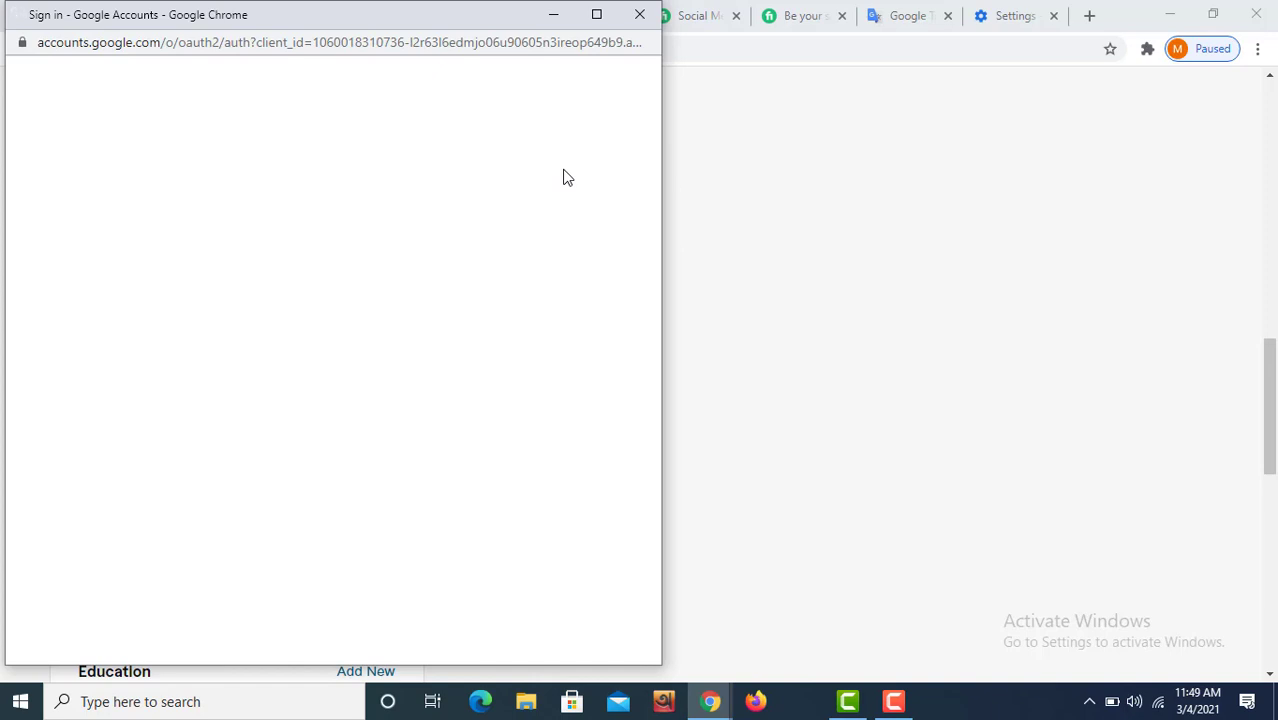
{"action": "left_click", "coordinate": [638, 14]}
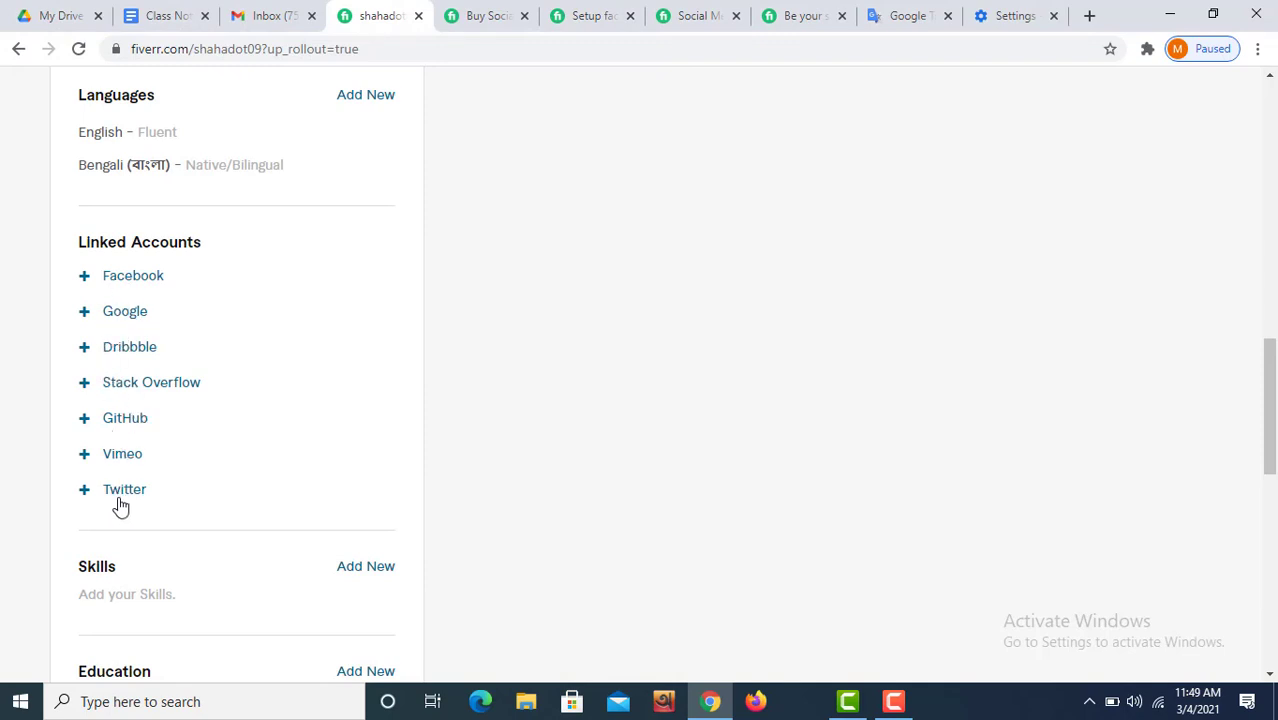
Start a new skill entry in the profile's Skills section
{"action": "mouse_move", "coordinate": [75, 242]}
{"action": "left_click_drag", "start_coordinate": [1268, 428], "coordinate": [1250, 526]}
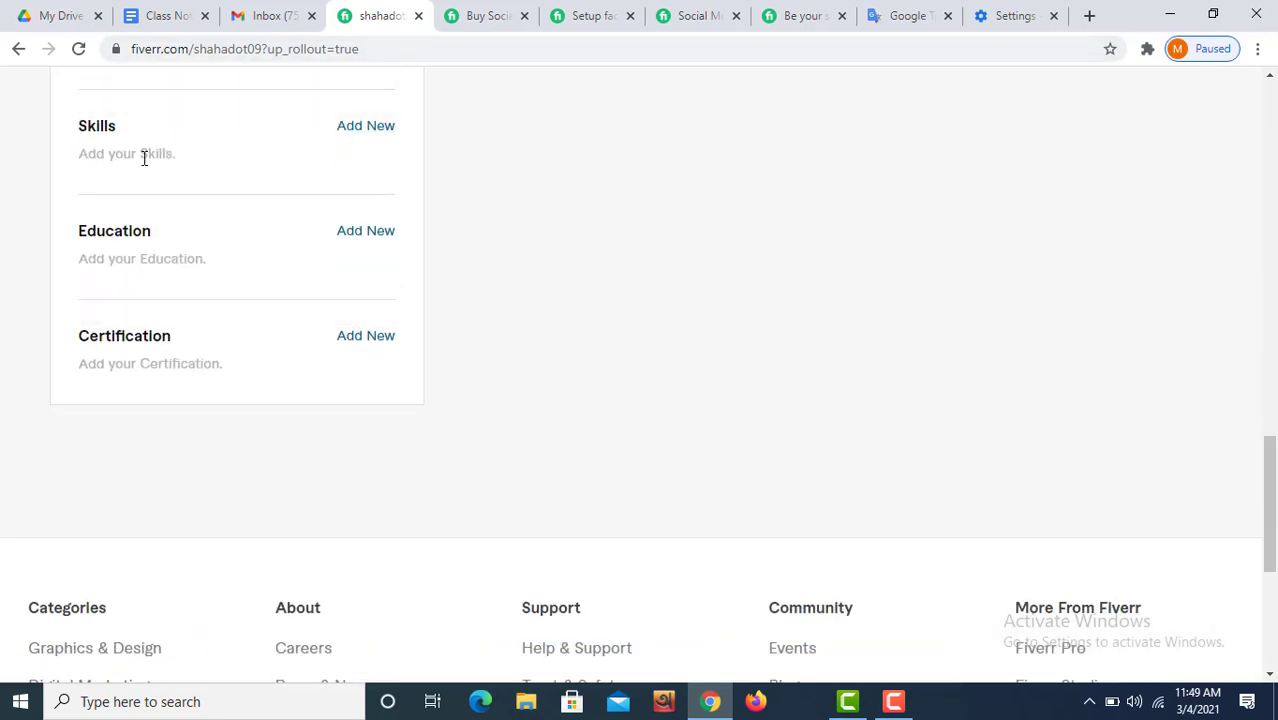
{"action": "left_click", "coordinate": [376, 134]}
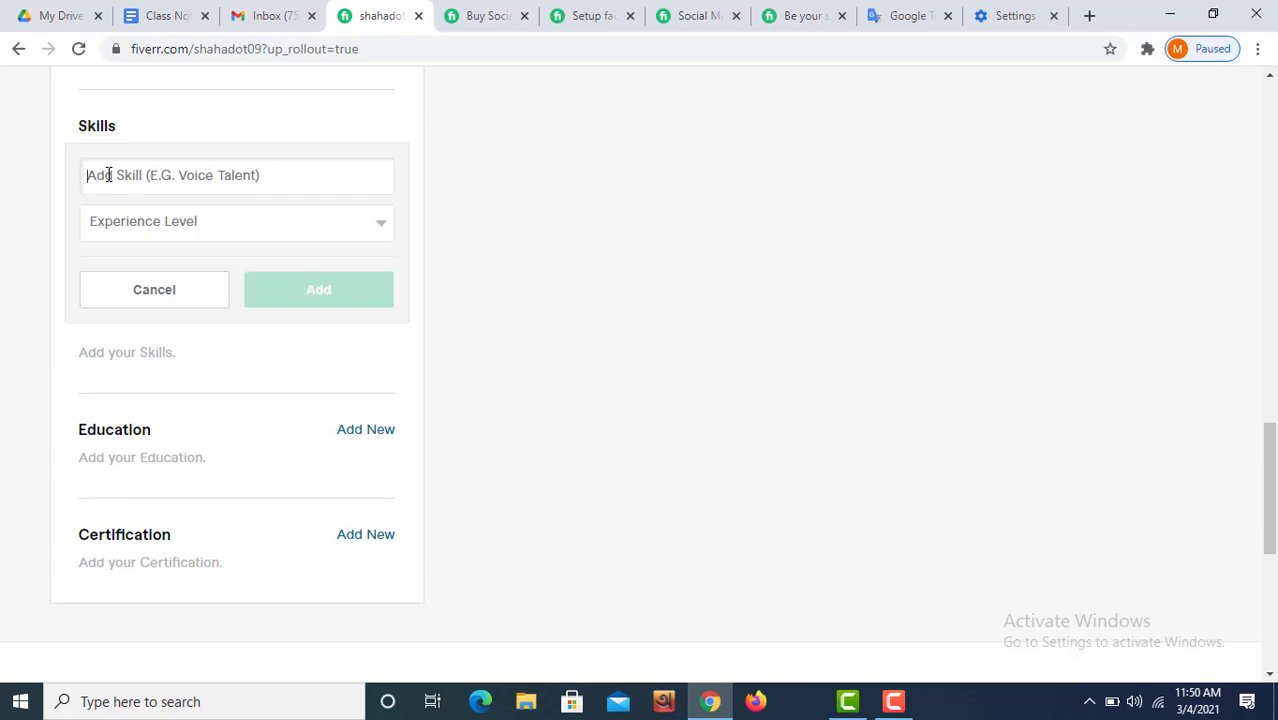
{"action": "type", "text": "C"}
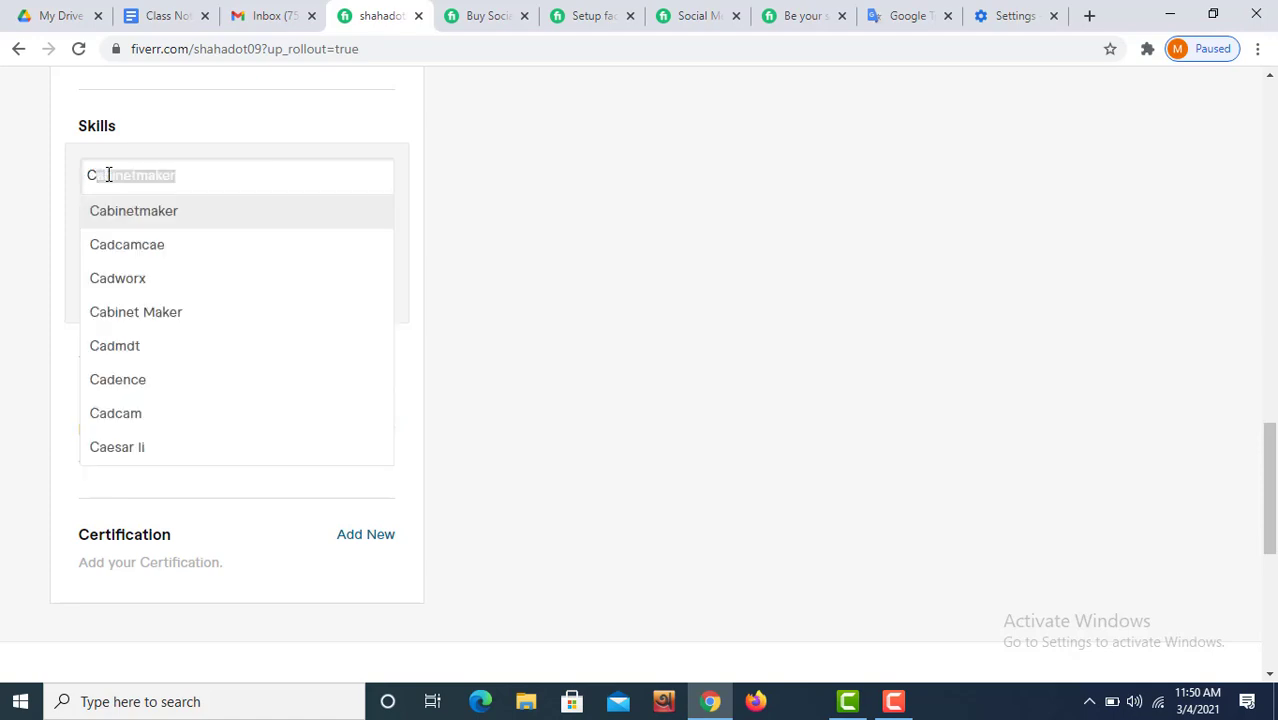
{"action": "type", "text": "omp"}
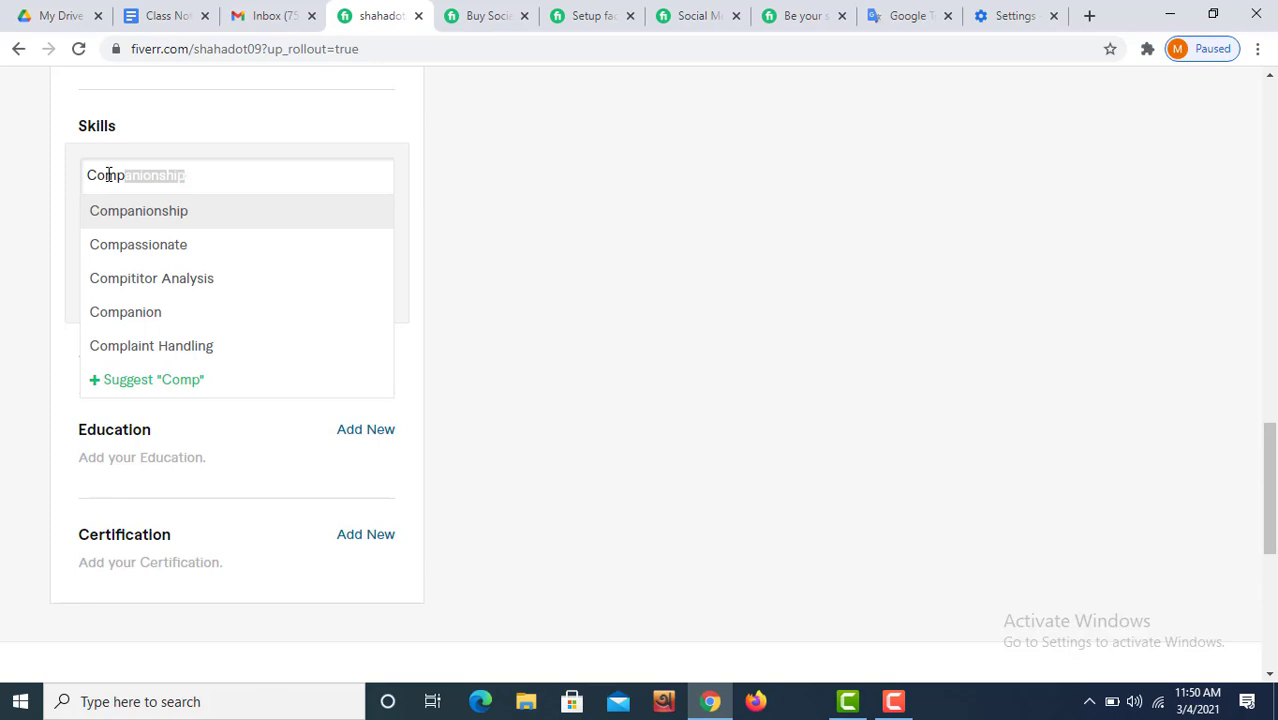
{"action": "key", "text": "BackSpace"}
{"action": "key", "text": "BackSpace"}
{"action": "key", "text": "BackSpace"}
{"action": "key", "text": "BackSpace"}
{"action": "key", "text": "BackSpace"}
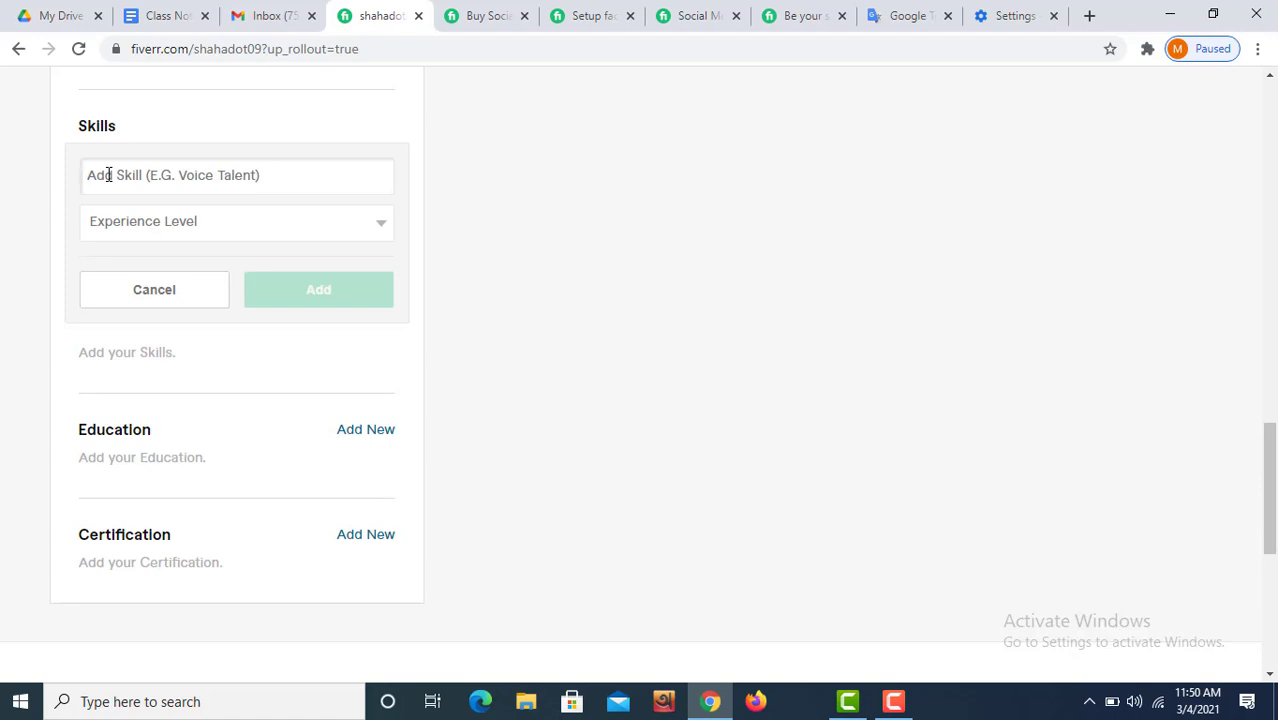
Choose the suggested skill Graphics Design, set its experience level to Intermediate, and add it to the profile
{"action": "type", "text": "G"}
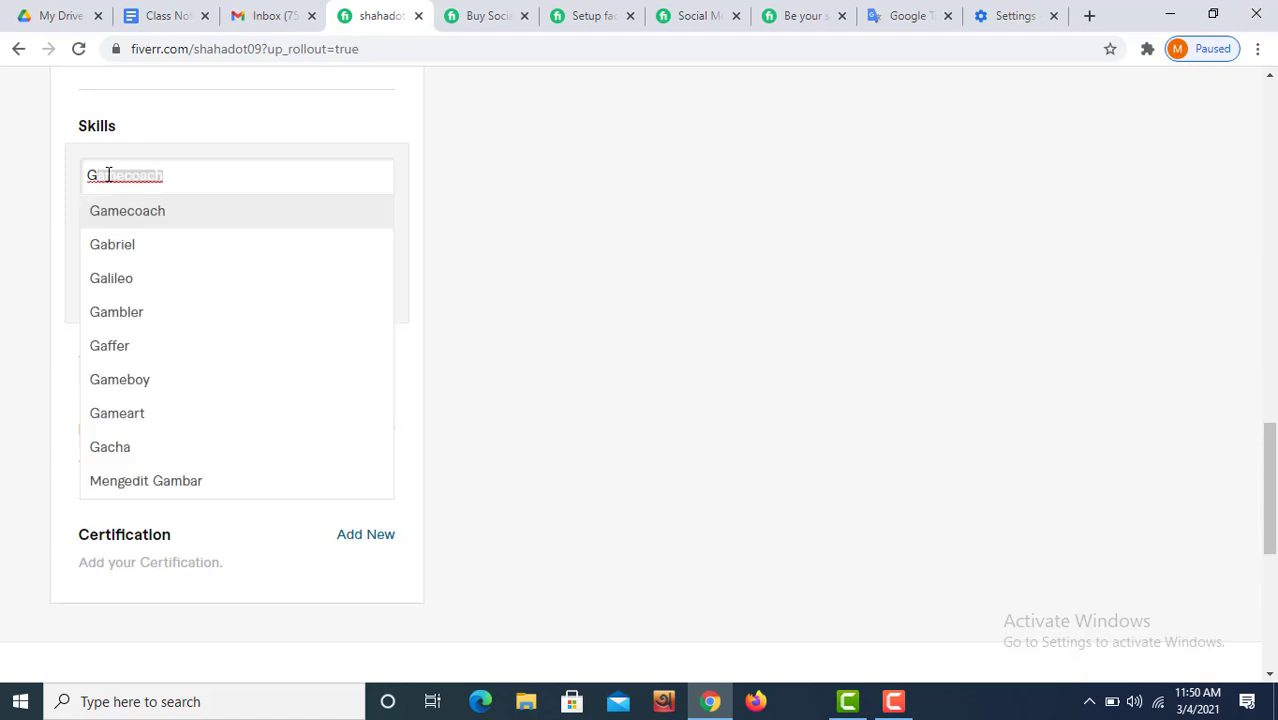
{"action": "type", "text": "ra"}
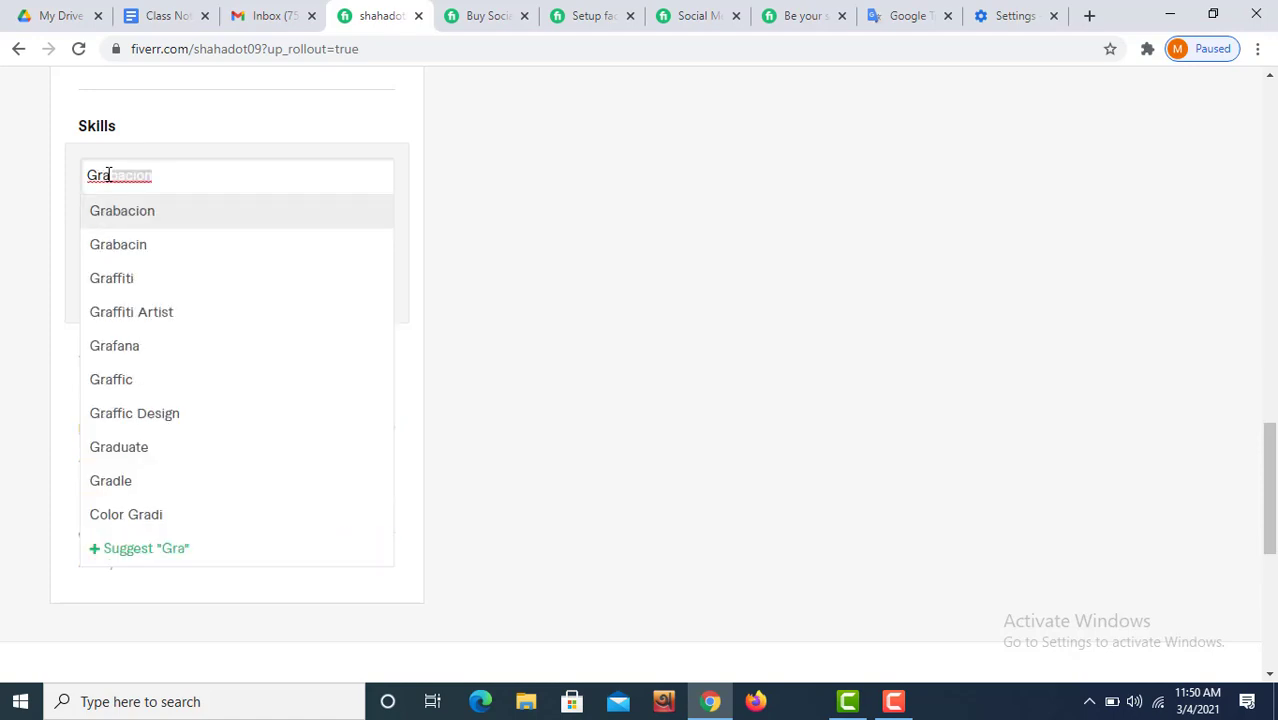
{"action": "type", "text": "phic"}
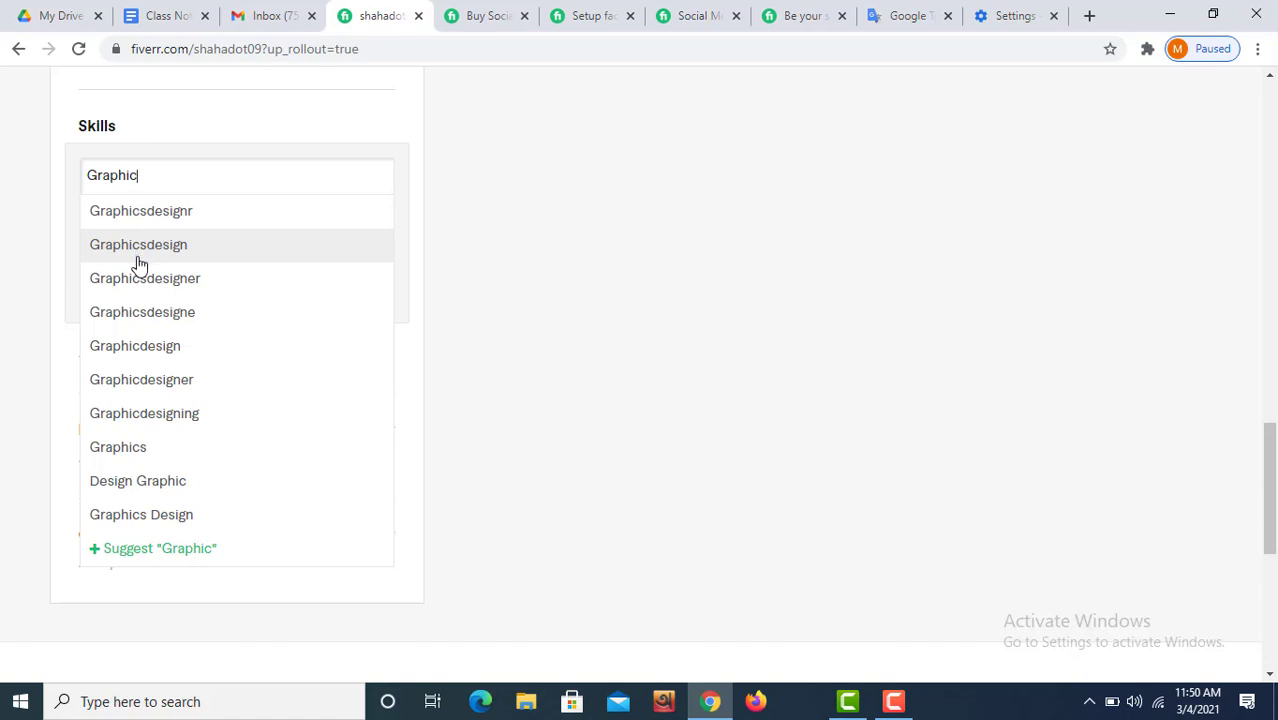
{"action": "left_click", "coordinate": [141, 515]}
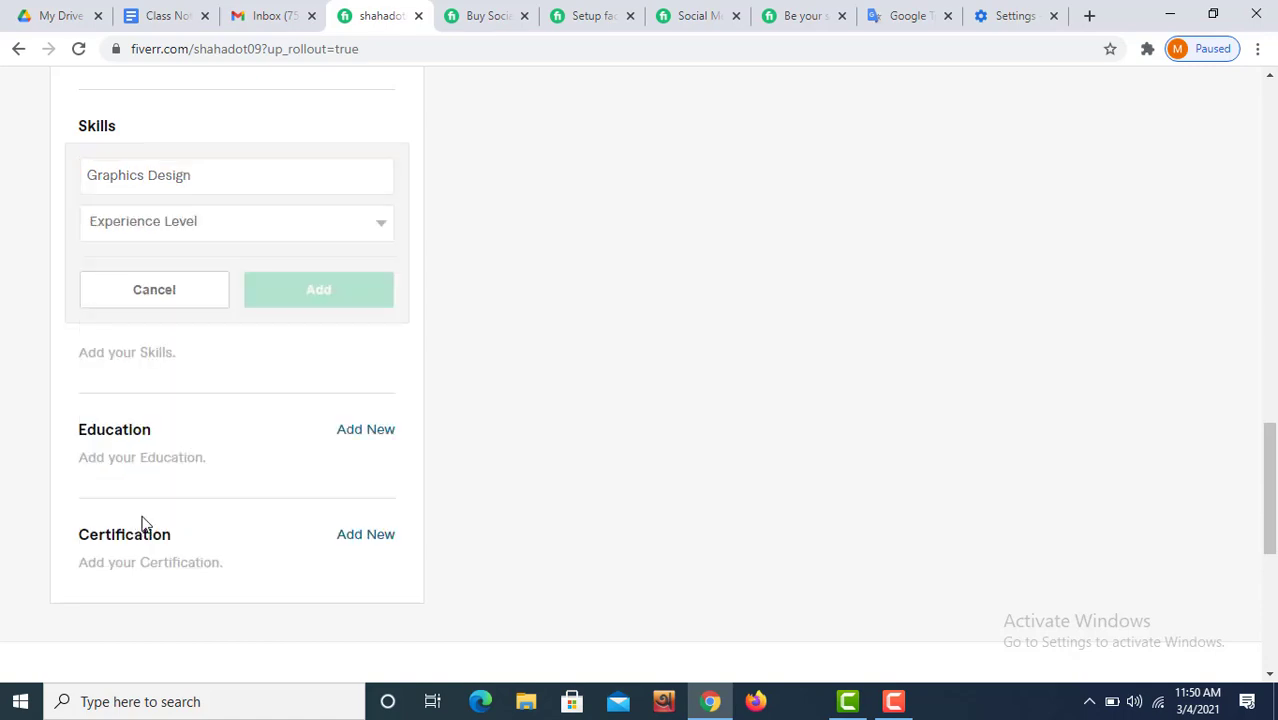
{"action": "left_click", "coordinate": [198, 221]}
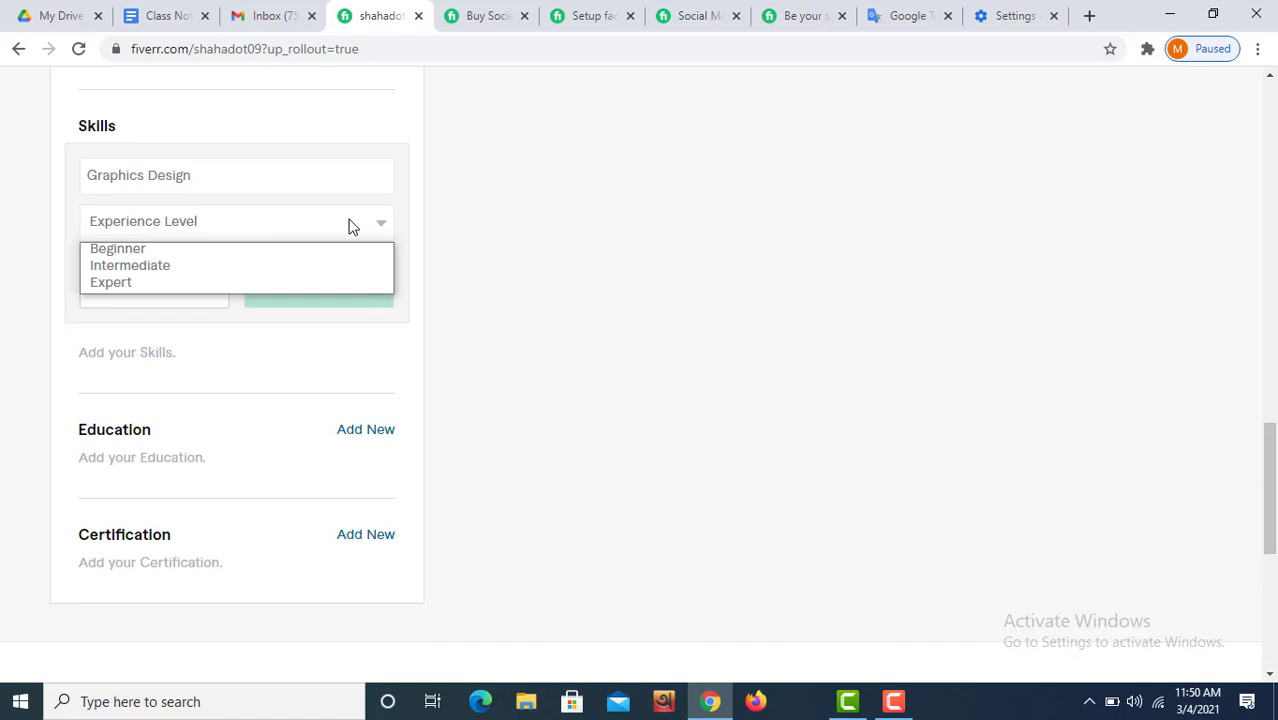
{"action": "left_click", "coordinate": [161, 266]}
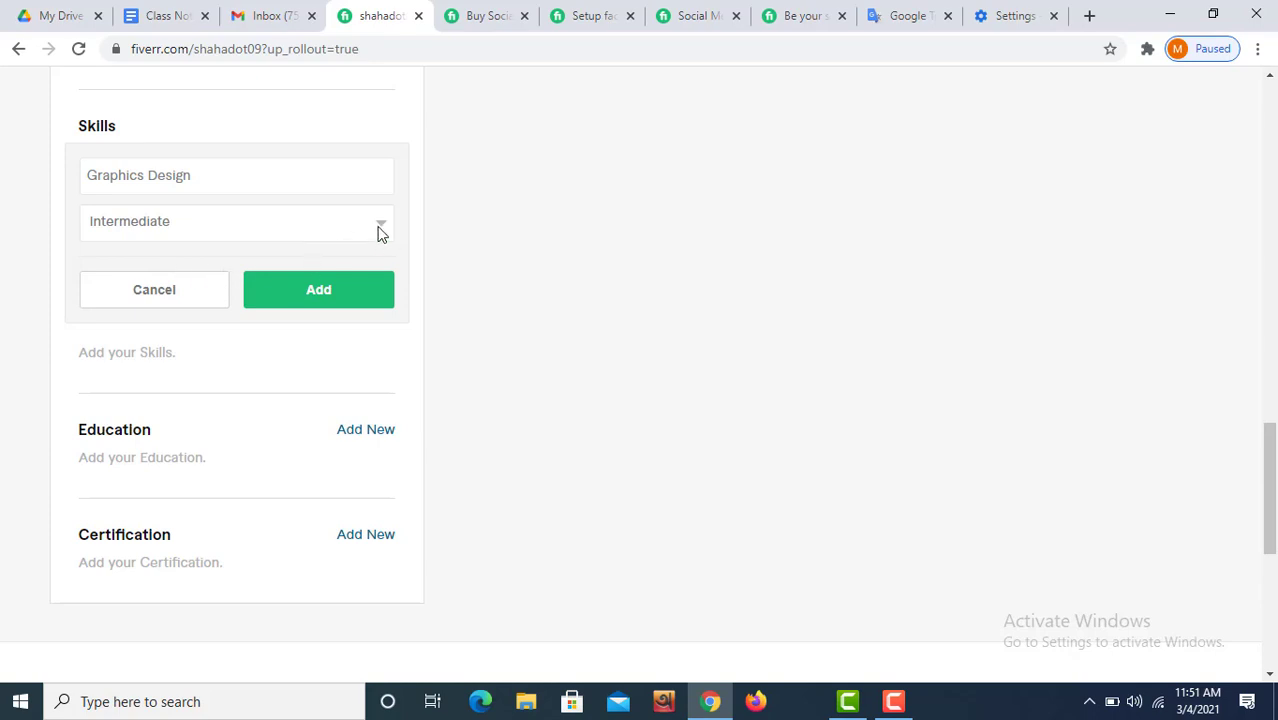
{"action": "left_click", "coordinate": [314, 291]}
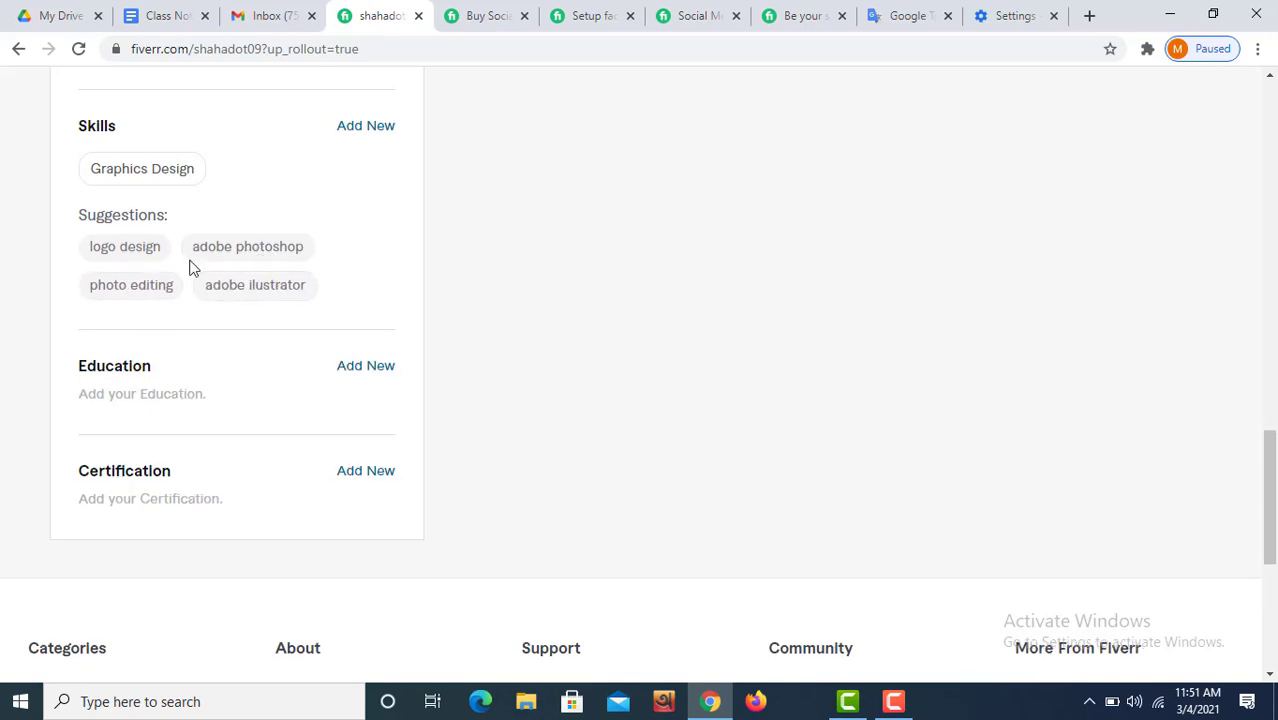
Add the skill Msexcel Msword to the profile with the experience level Intermediate
{"action": "left_click", "coordinate": [361, 135]}
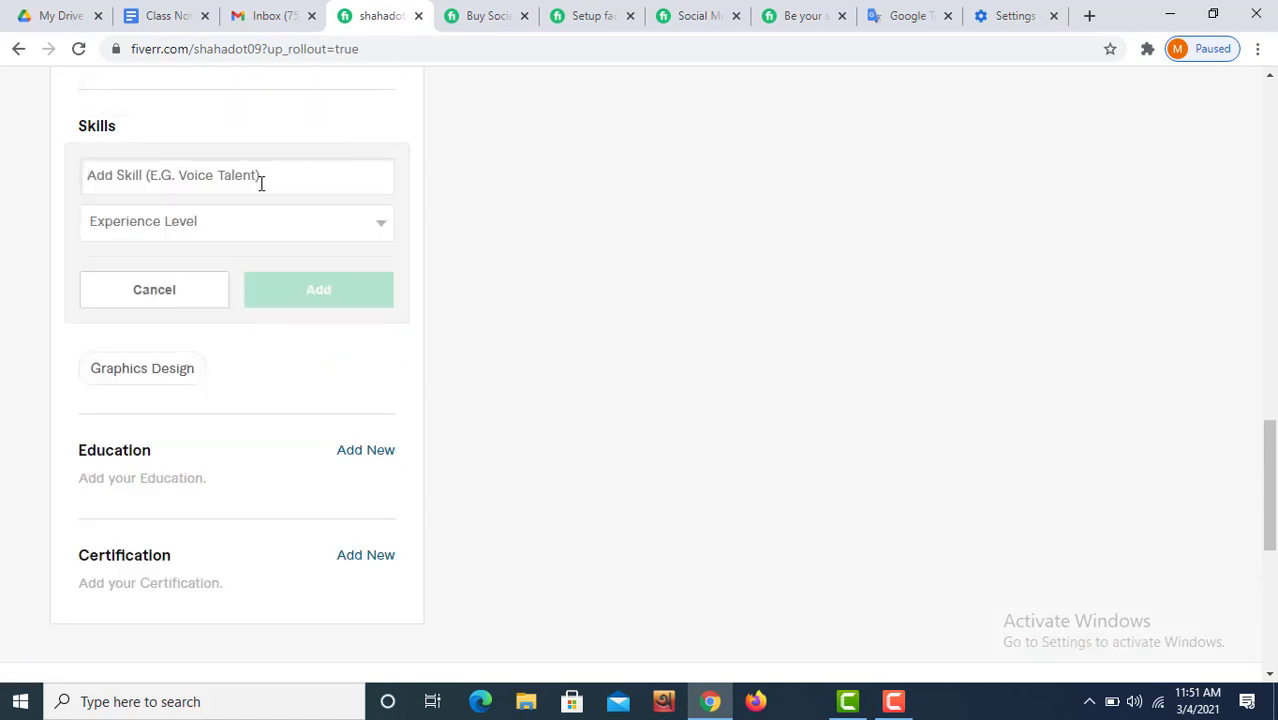
{"action": "type", "text": "Ms"}
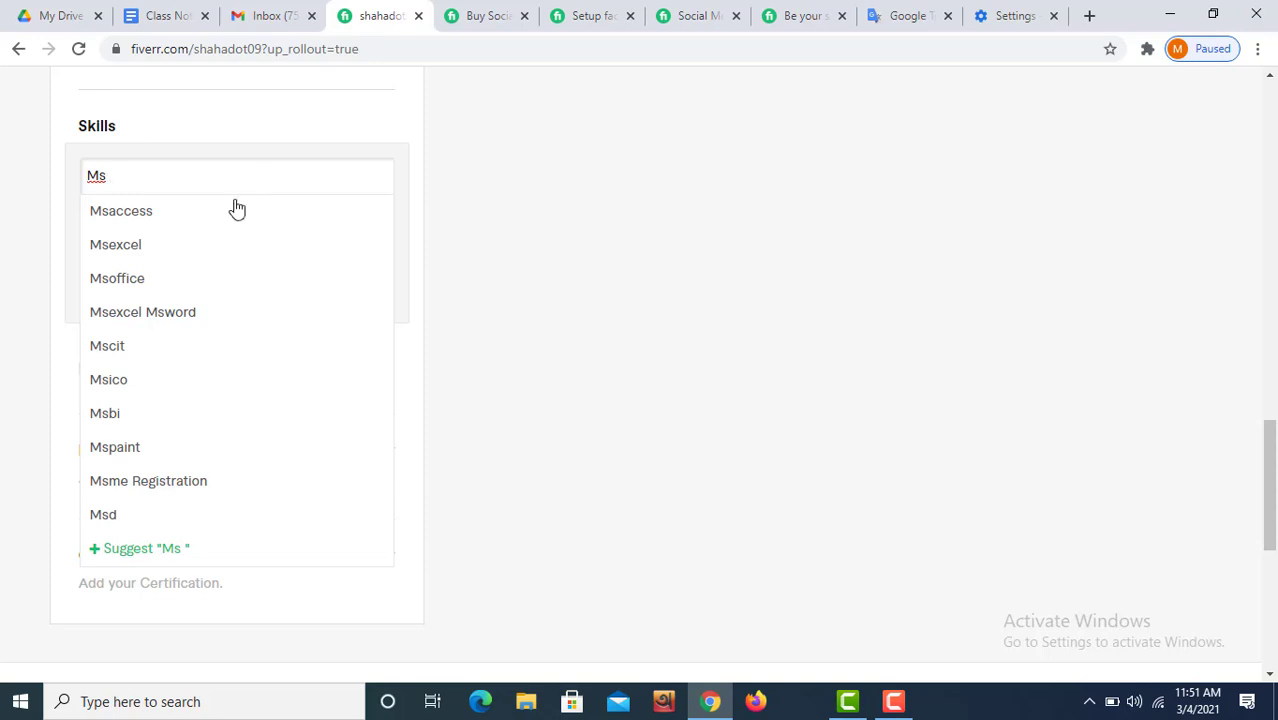
{"action": "left_click", "coordinate": [142, 312]}
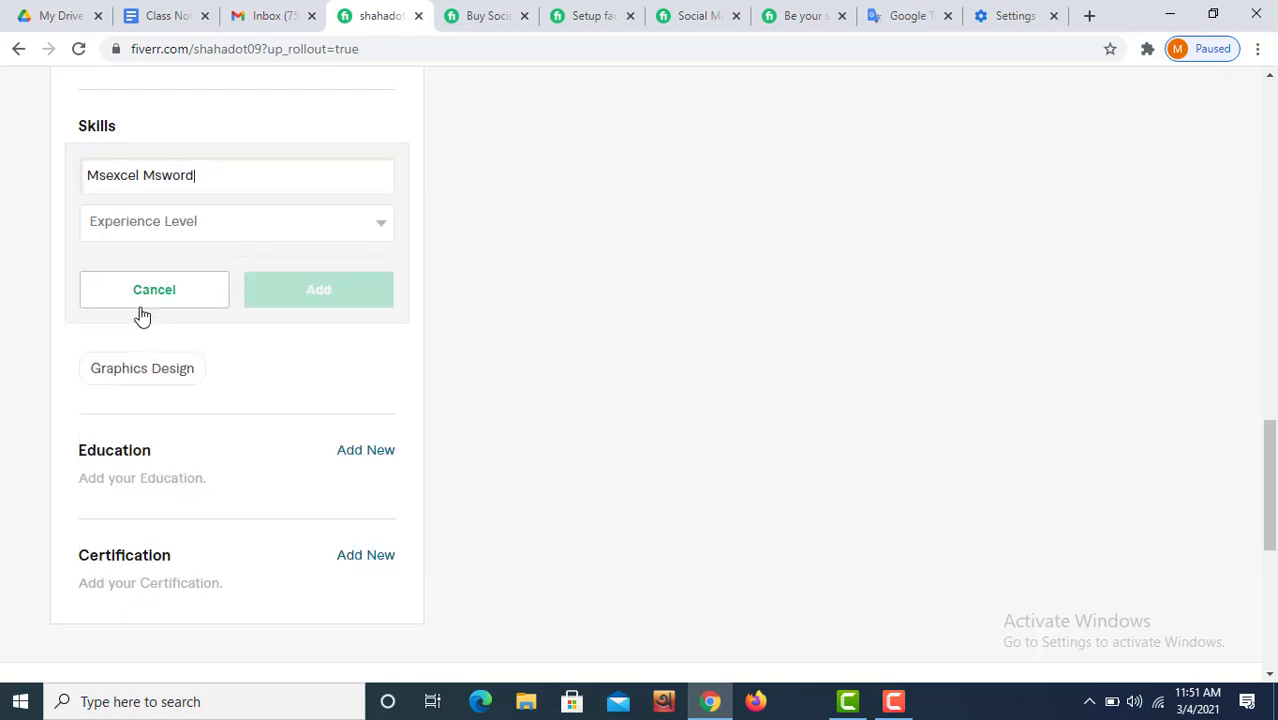
{"action": "left_click", "coordinate": [150, 221]}
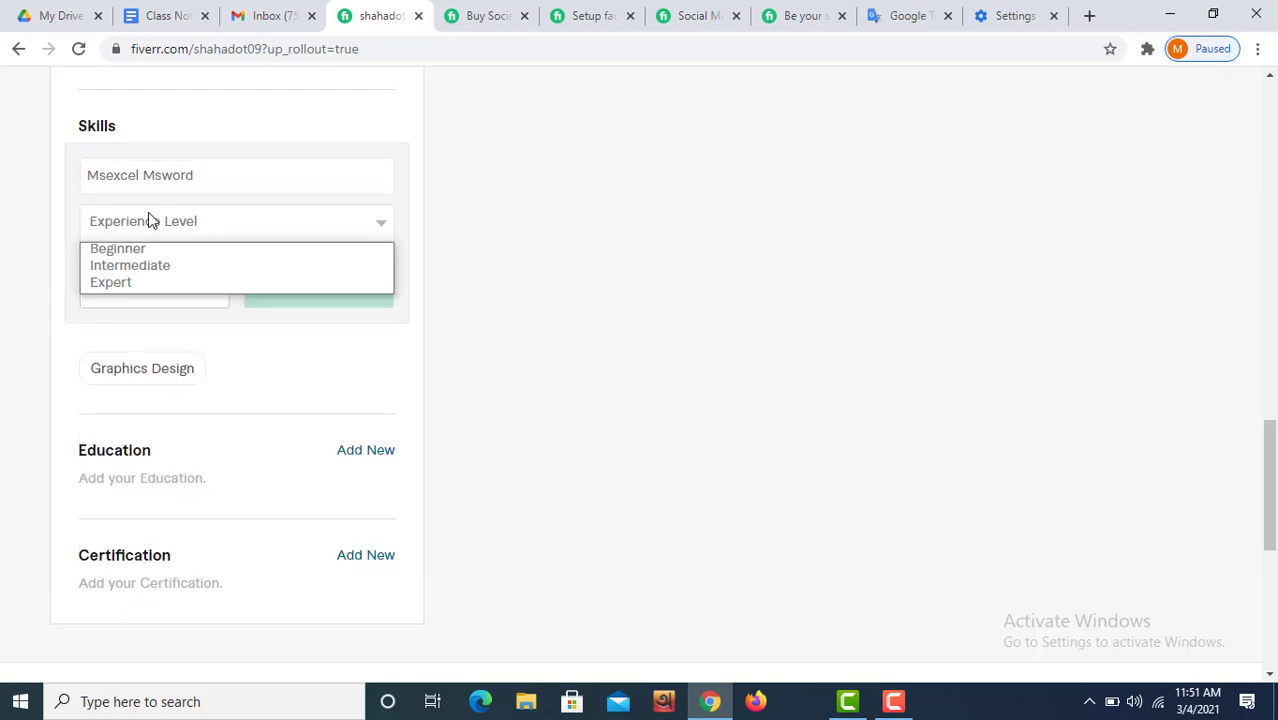
{"action": "left_click", "coordinate": [148, 265]}
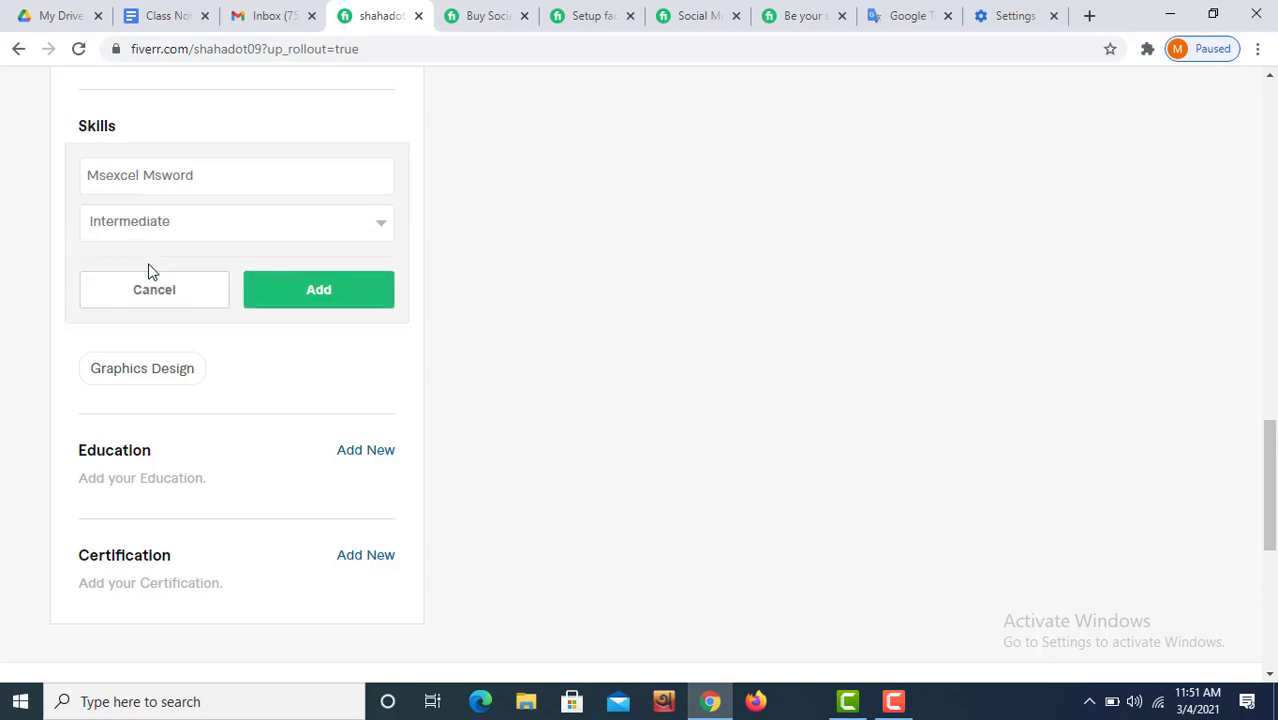
{"action": "left_click", "coordinate": [311, 293]}
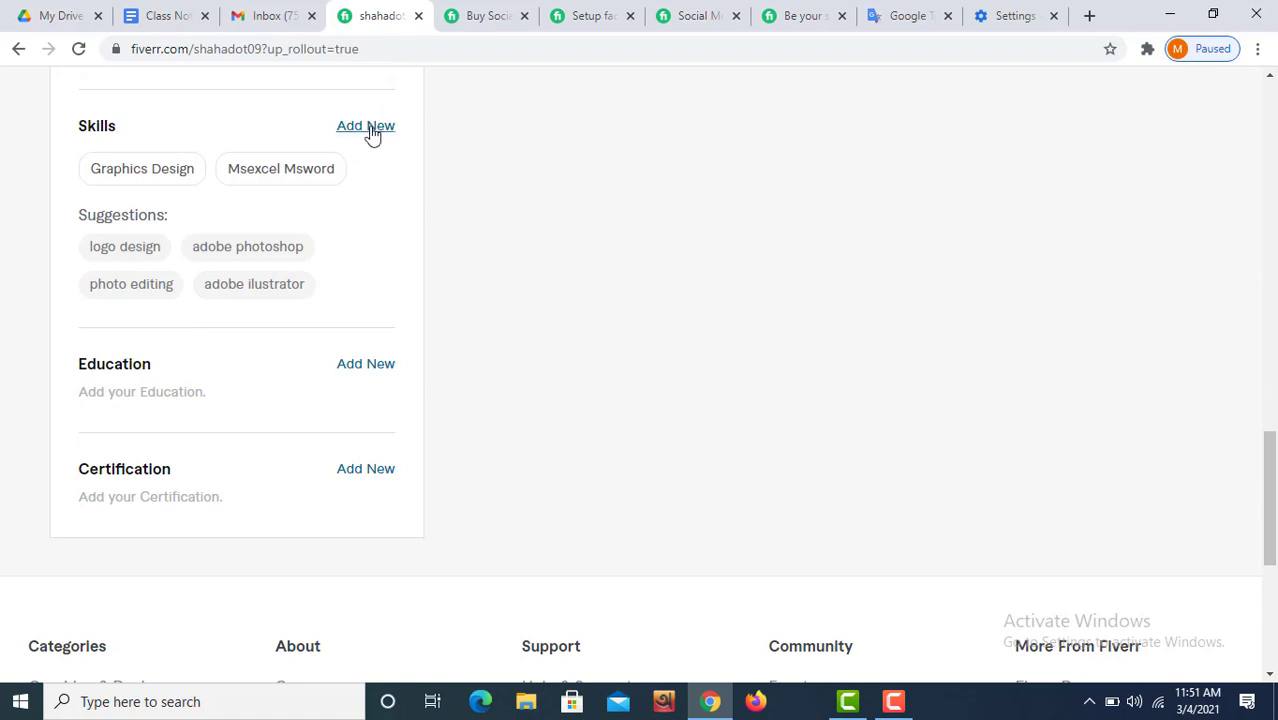
Add the skill Power Point to the profile with the experience level Intermediate
{"action": "left_click", "coordinate": [370, 140]}
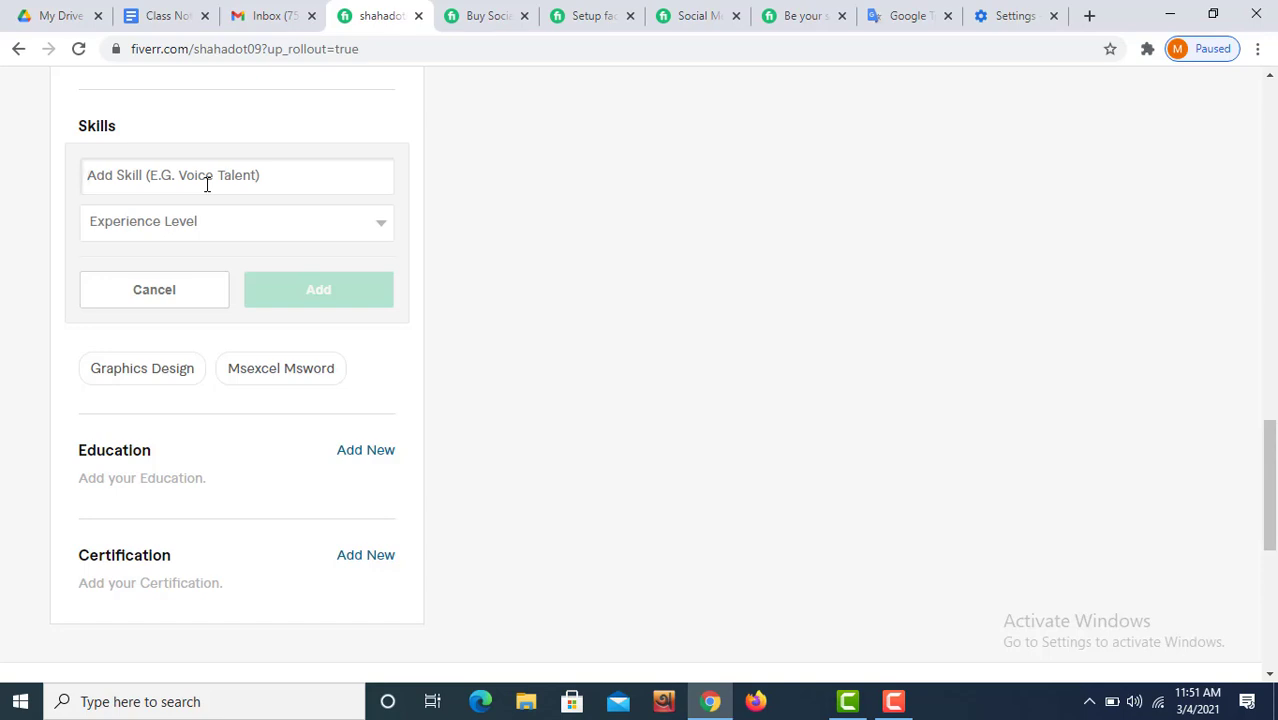
{"action": "type", "text": "Power"}
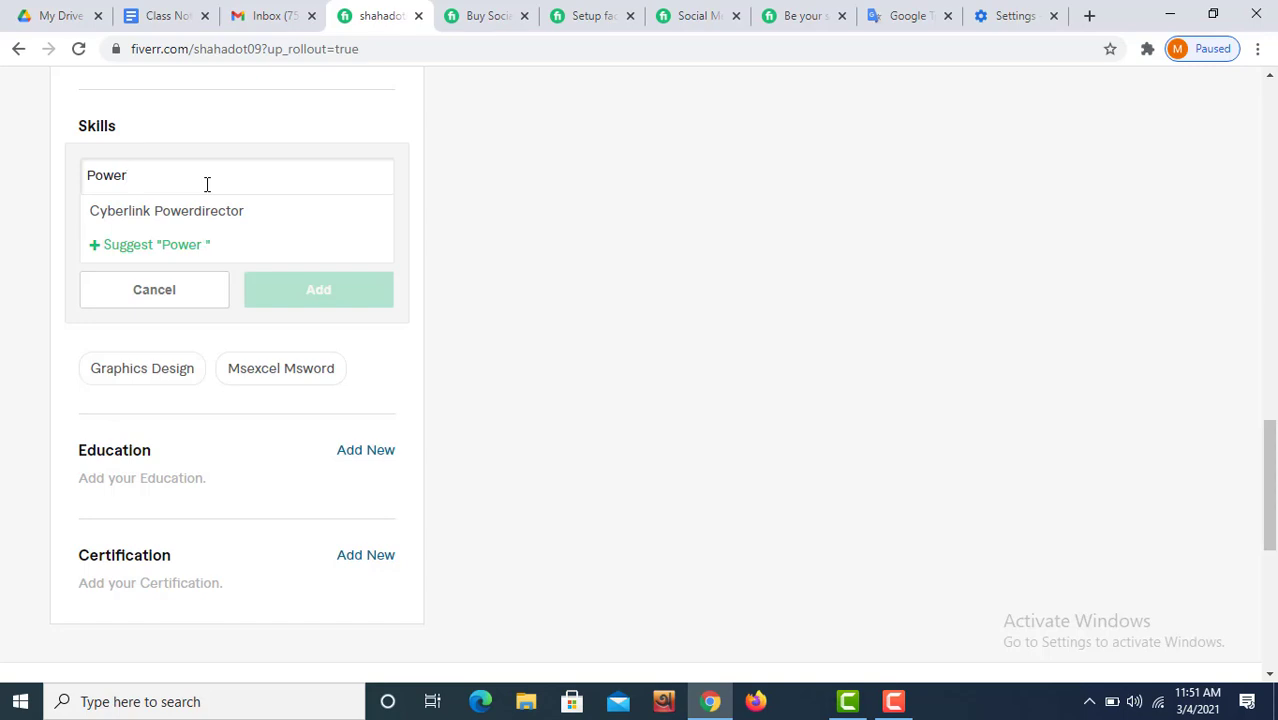
{"action": "type", "text": " Point"}
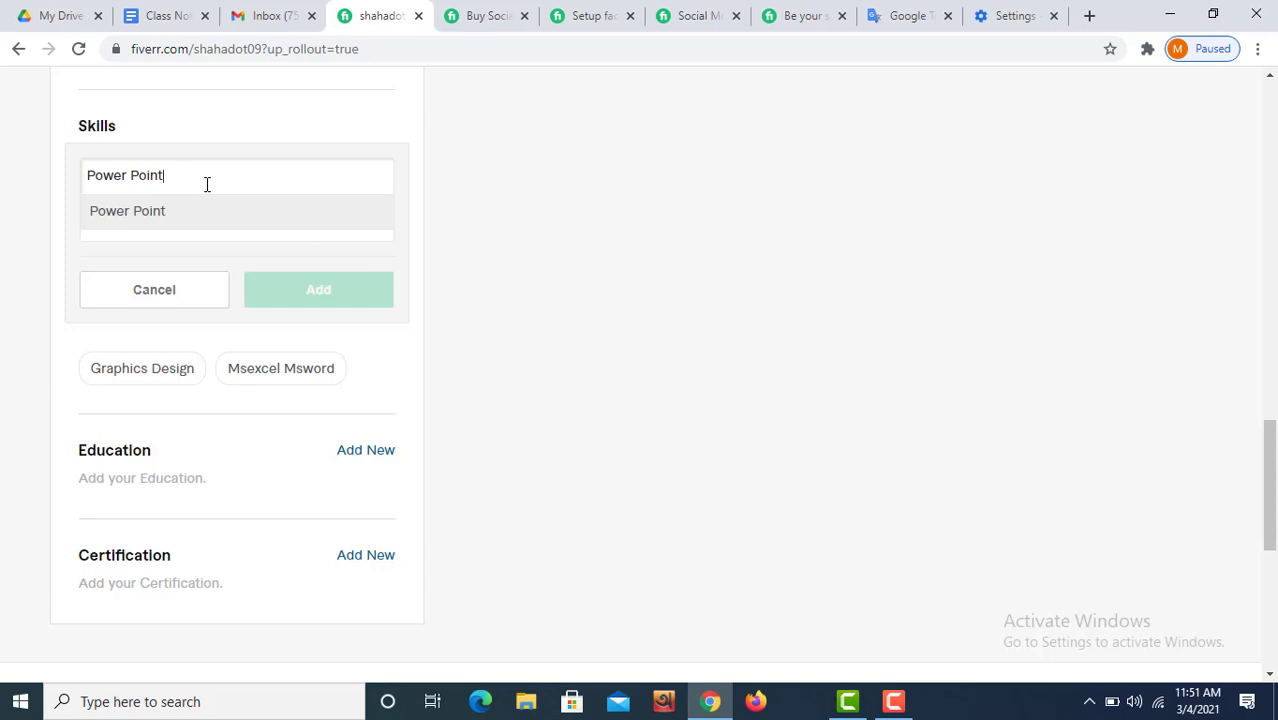
{"action": "left_click", "coordinate": [142, 215]}
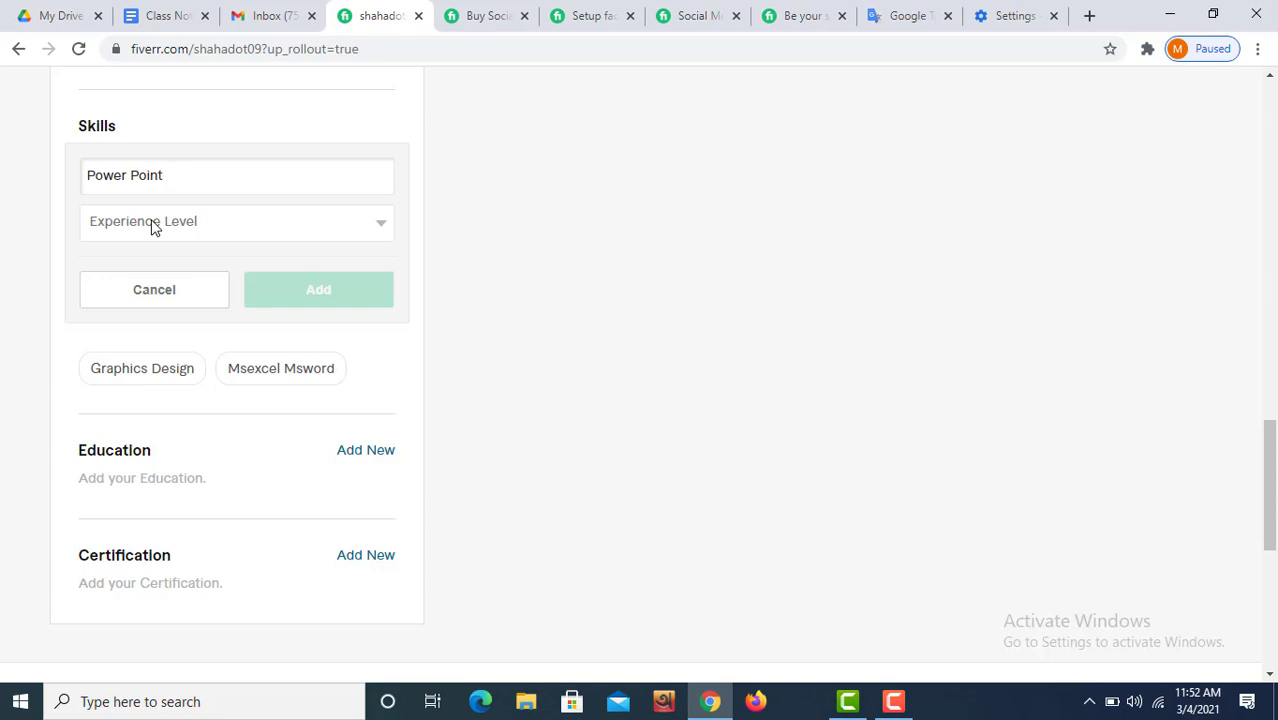
{"action": "left_click", "coordinate": [313, 236]}
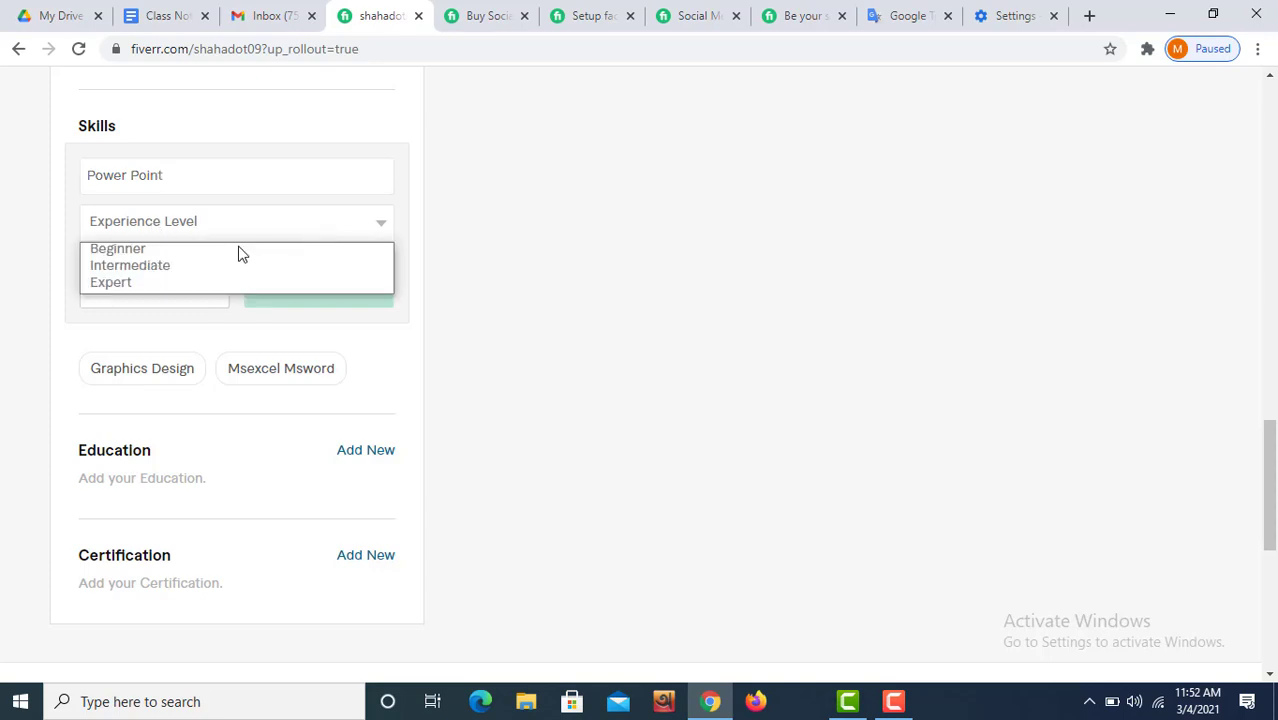
{"action": "left_click", "coordinate": [198, 266]}
{"action": "left_click", "coordinate": [288, 302]}
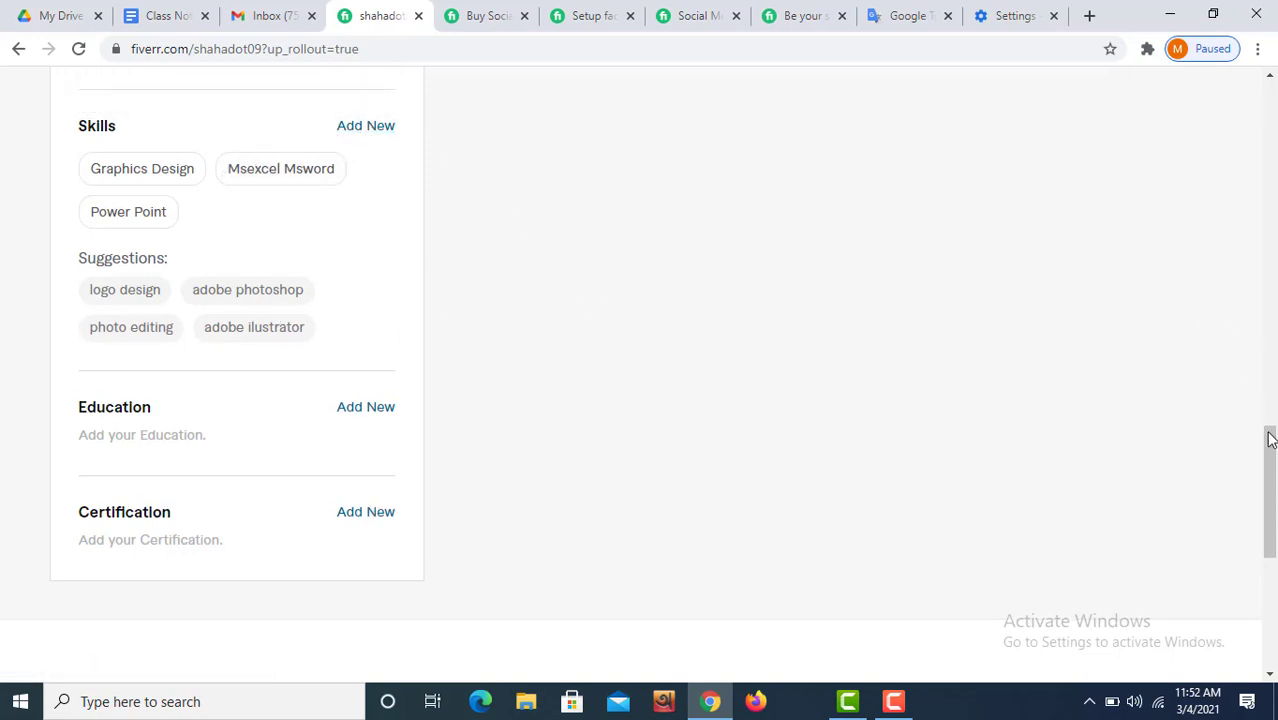
Start a new entry in the Education section with Bangladesh as the country of the college or university
{"action": "left_click_drag", "start_coordinate": [1272, 455], "coordinate": [1272, 483]}
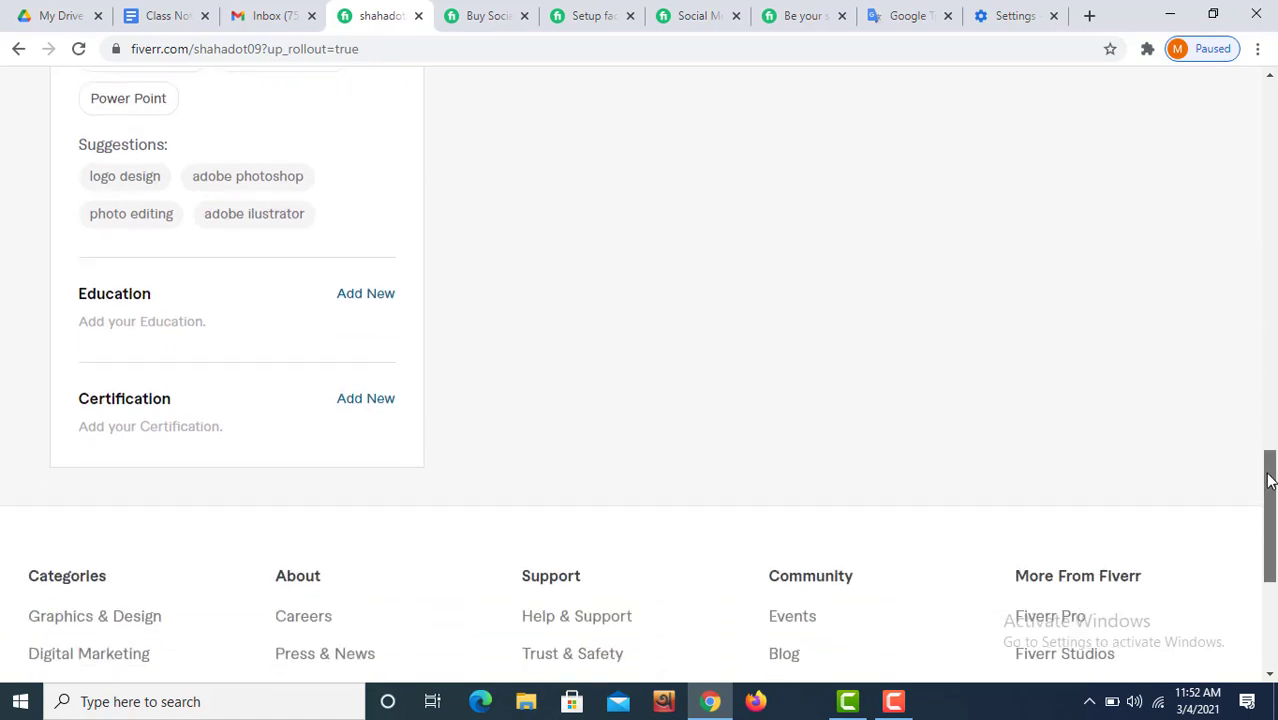
{"action": "left_click", "coordinate": [359, 298]}
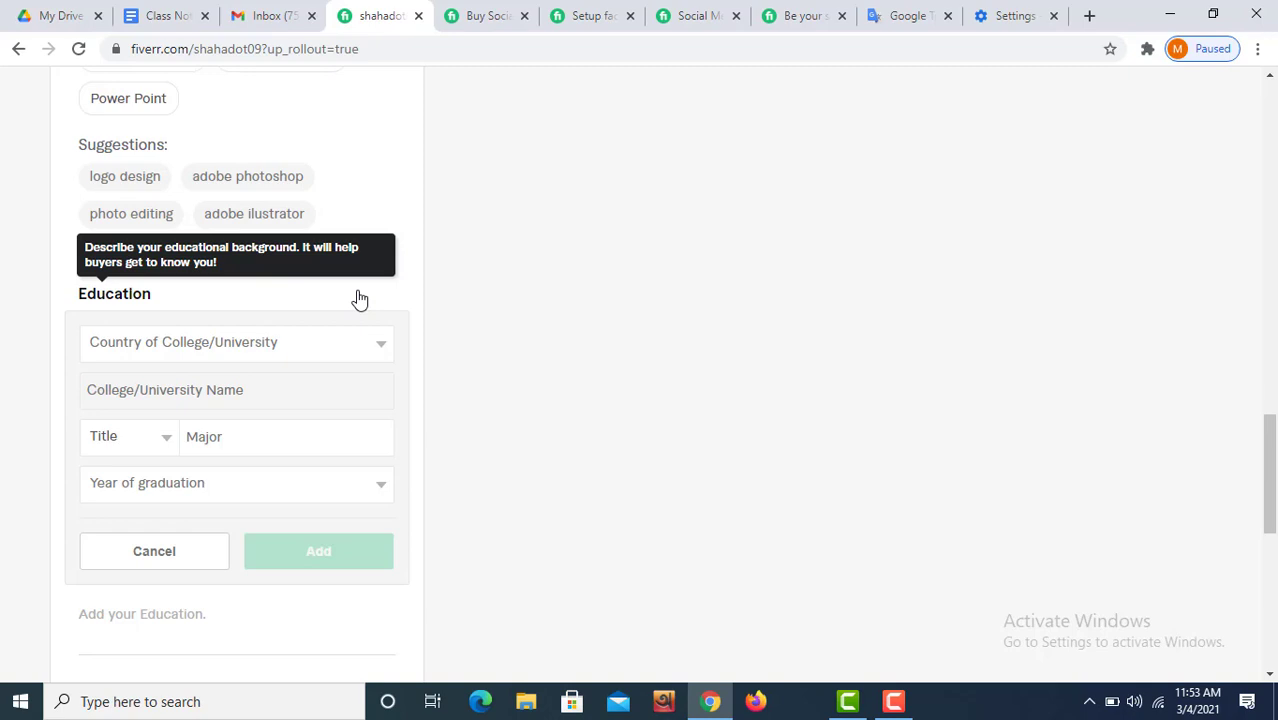
{"action": "left_click", "coordinate": [385, 346]}
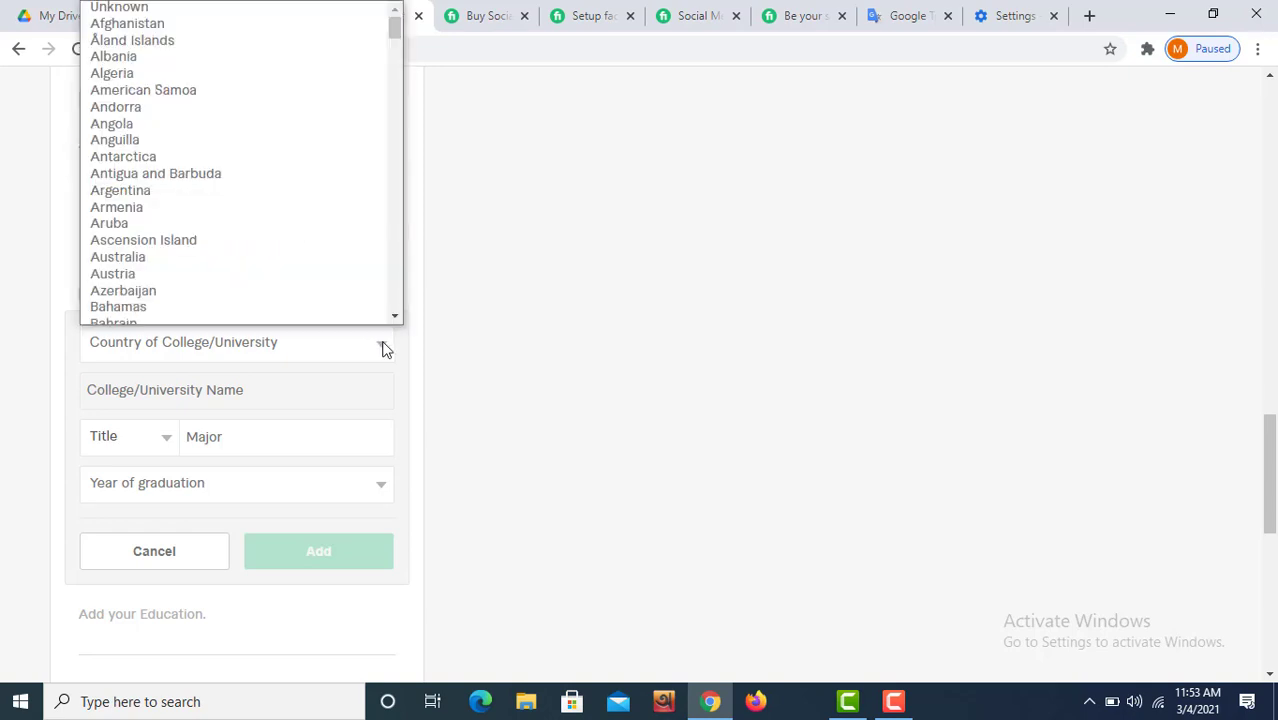
{"action": "scroll", "coordinate": [385, 144], "scroll_direction": "down", "scroll_amount": 1}
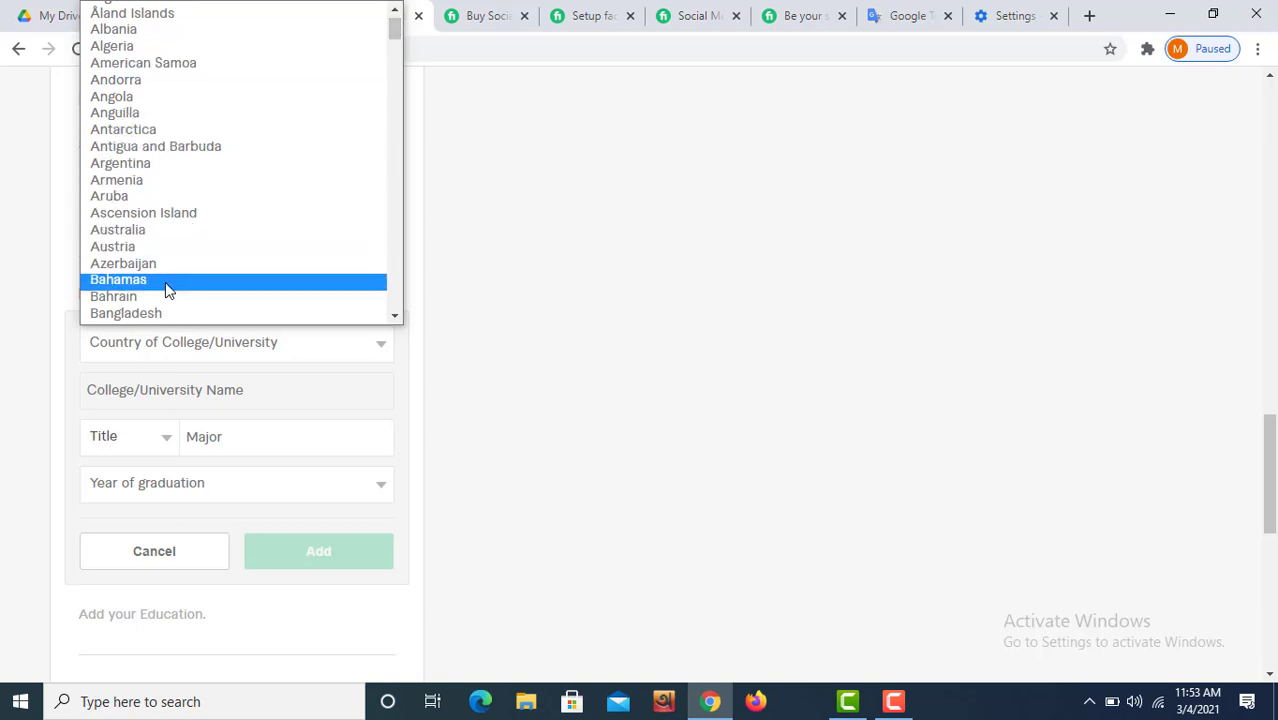
{"action": "left_click", "coordinate": [160, 316]}
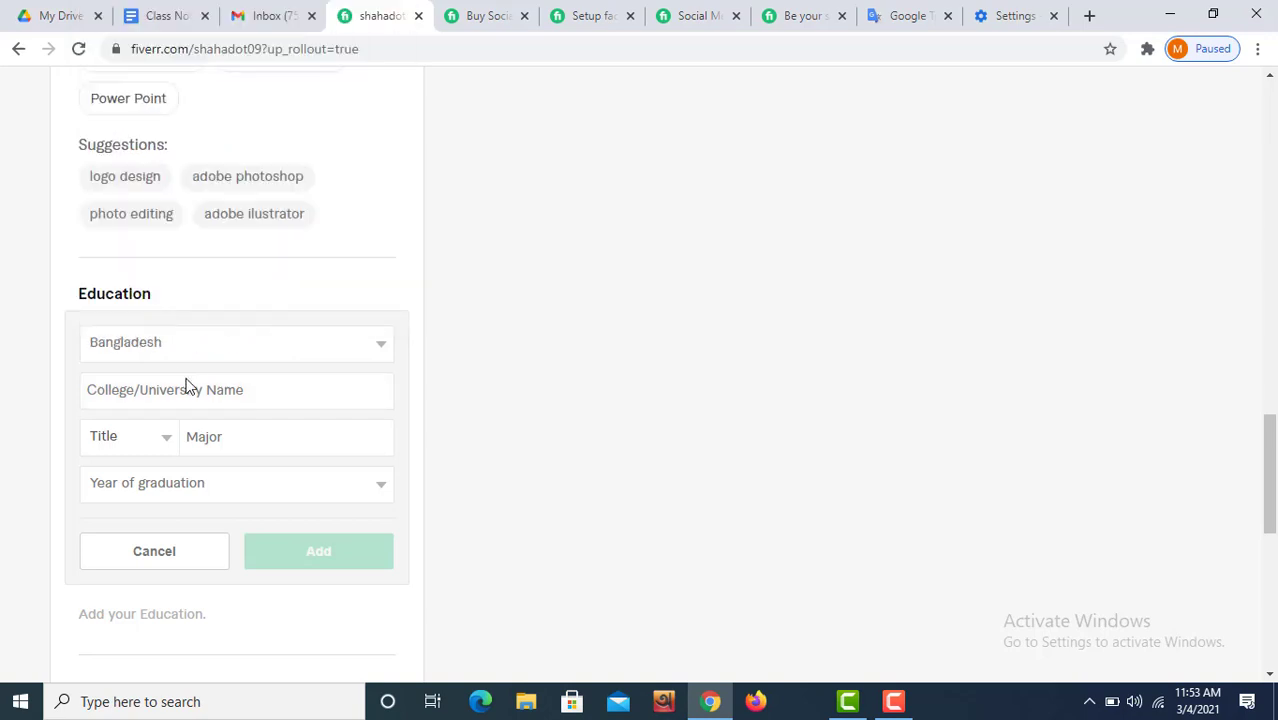
Enter Outsourcing Institute In Bangladesh as the college or university name of the education entry
{"action": "left_click", "coordinate": [215, 395]}
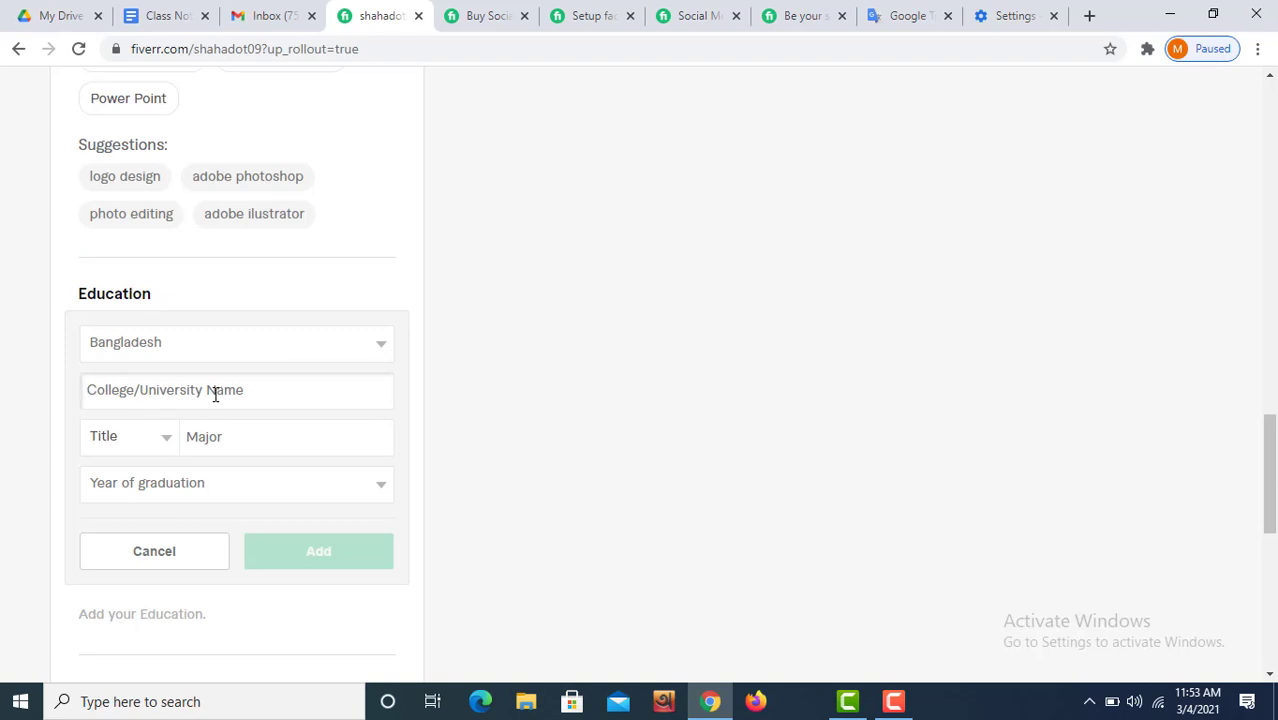
{"action": "type", "text": "Outs"}
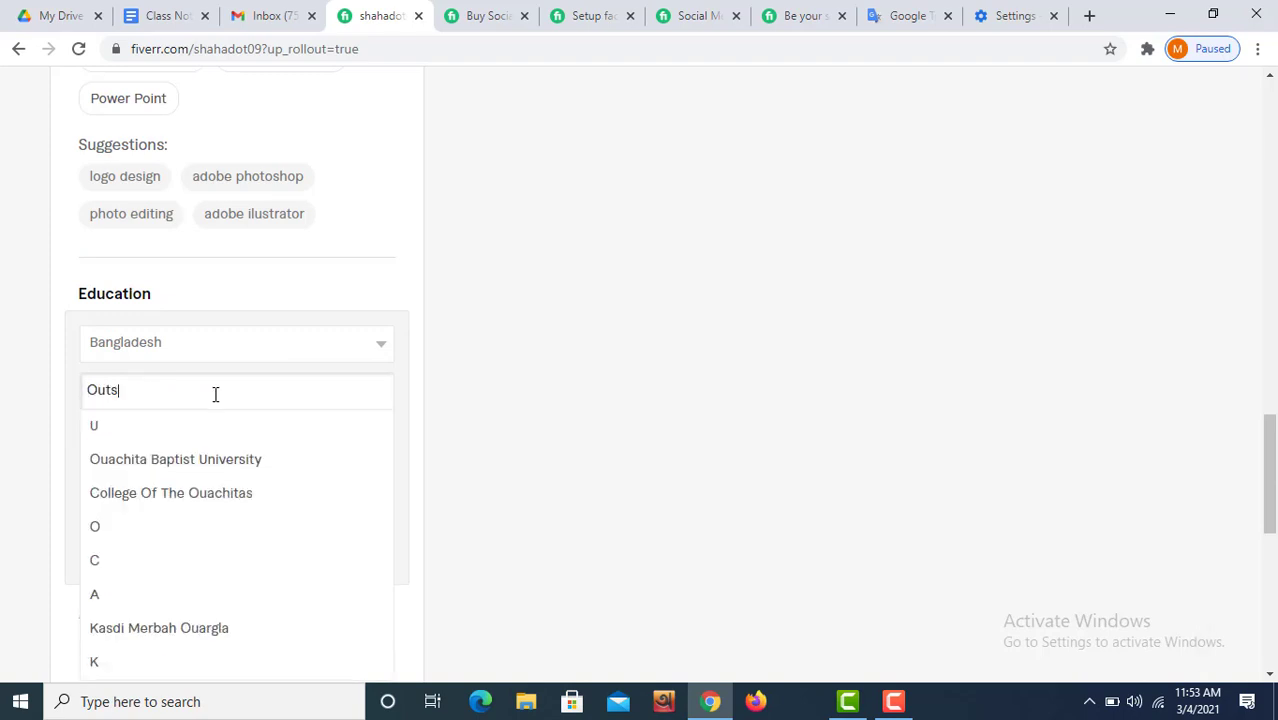
{"action": "type", "text": "ourci"}
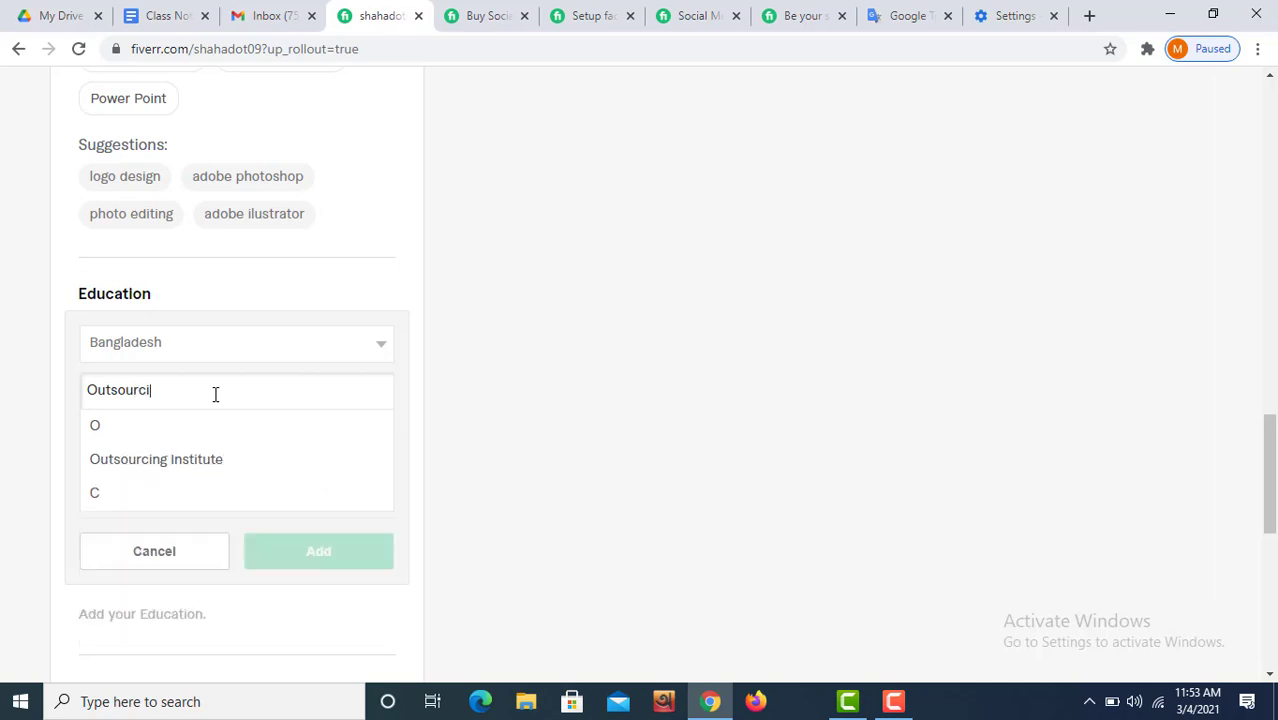
{"action": "type", "text": "ng Inst"}
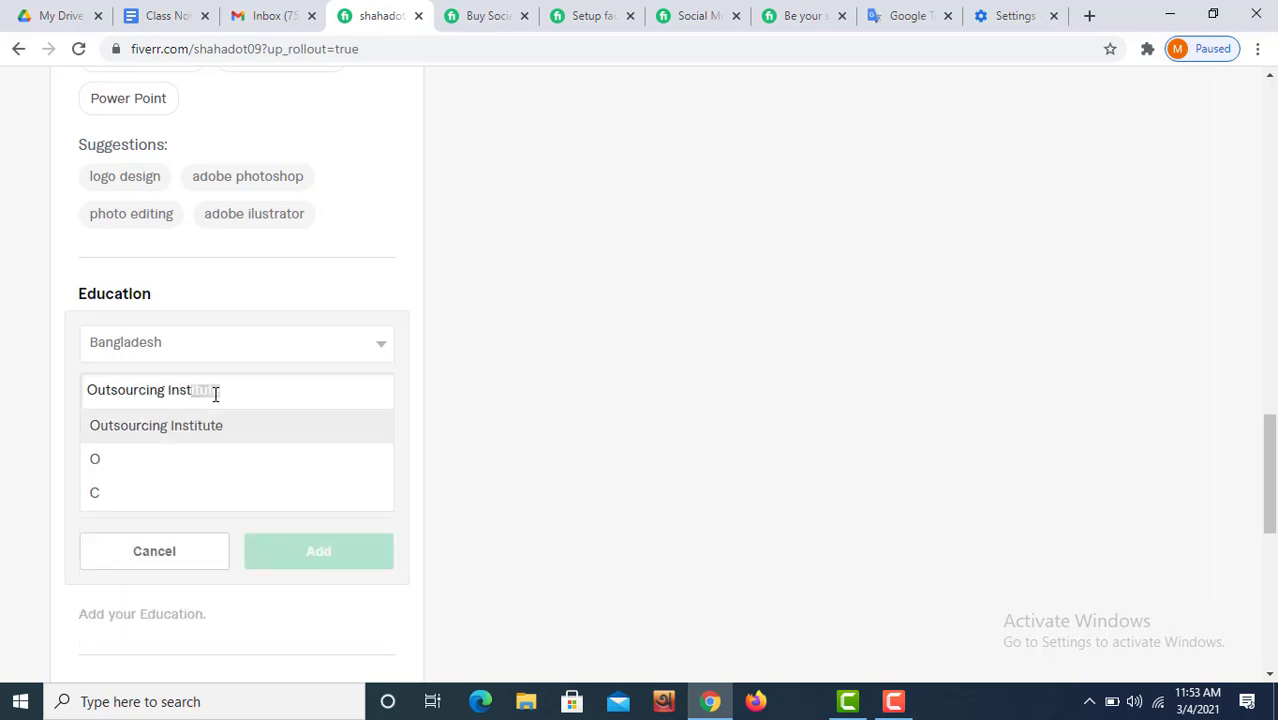
{"action": "type", "text": "itute"}
{"action": "type", "text": "In"}
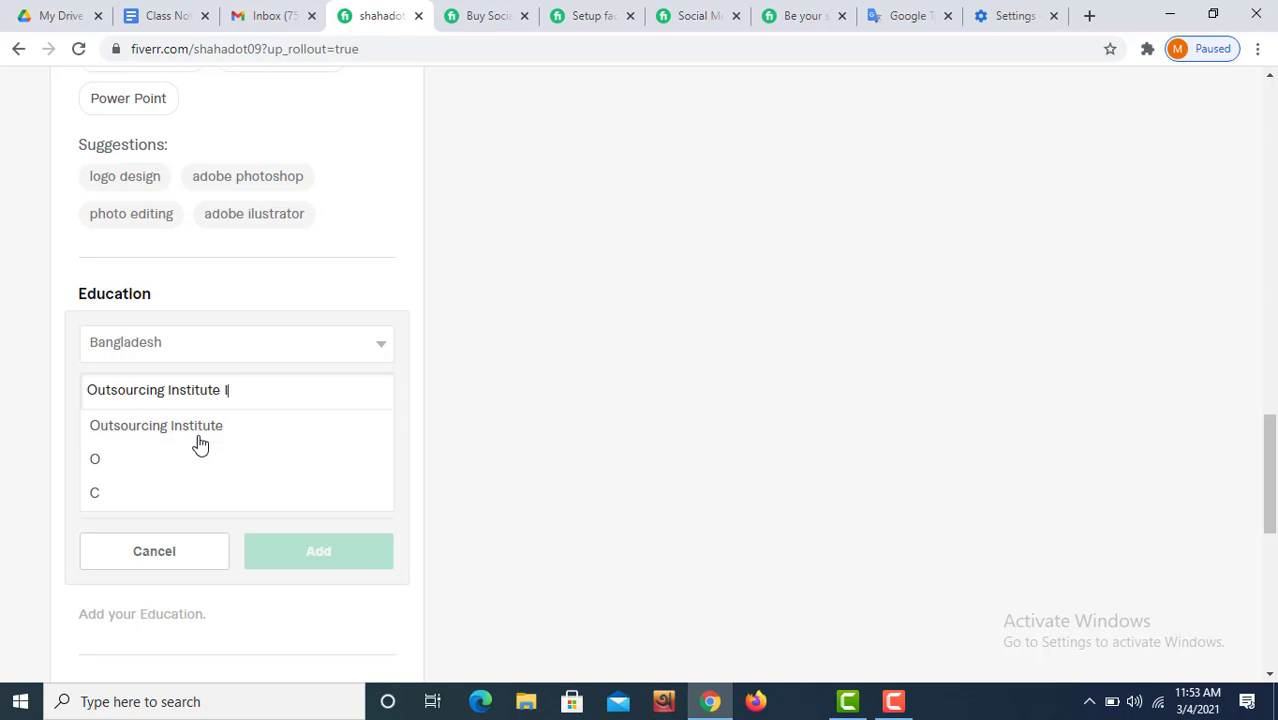
{"action": "type", "text": " Ba"}
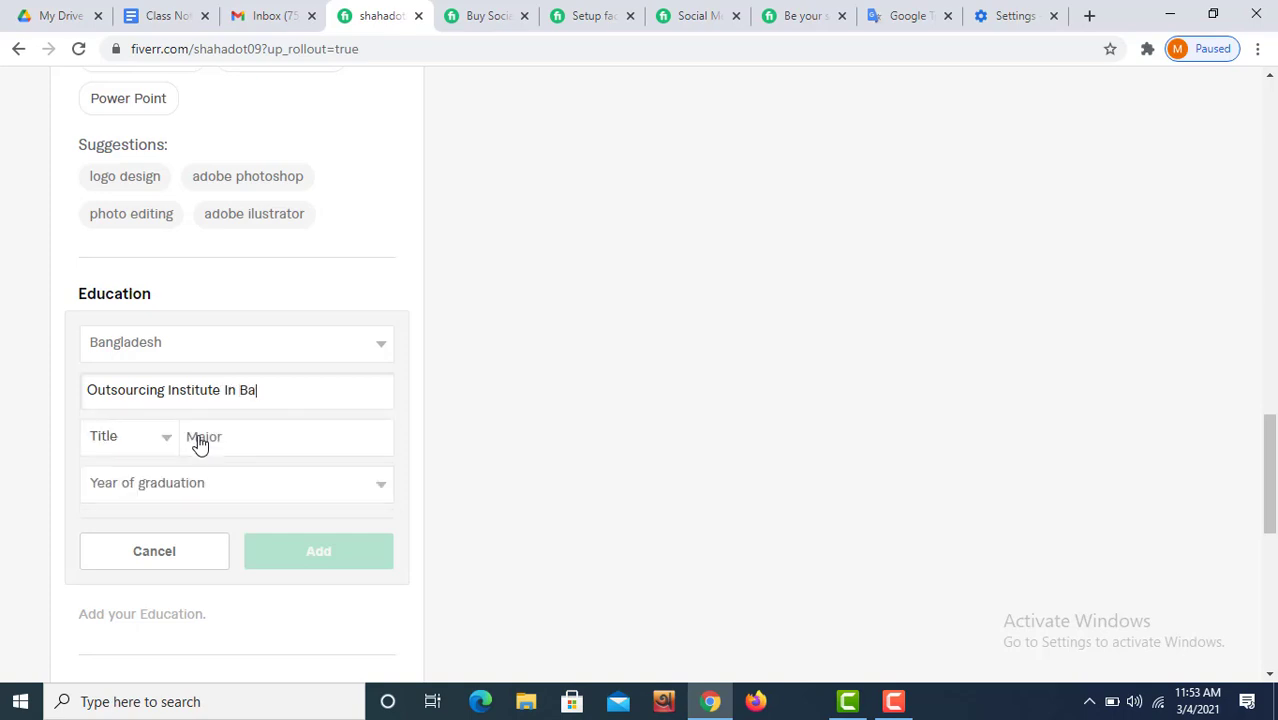
{"action": "type", "text": "ngladesh"}
{"action": "double_click", "coordinate": [376, 386]}
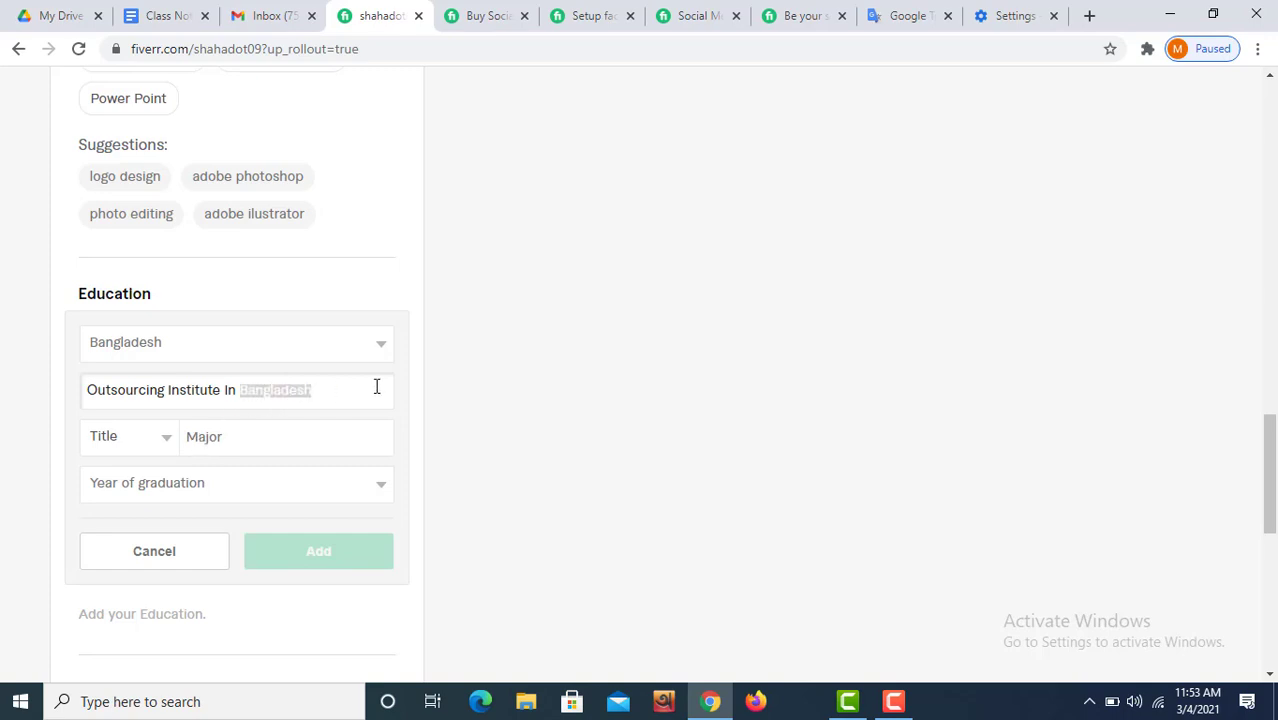
{"action": "left_click", "coordinate": [349, 434]}
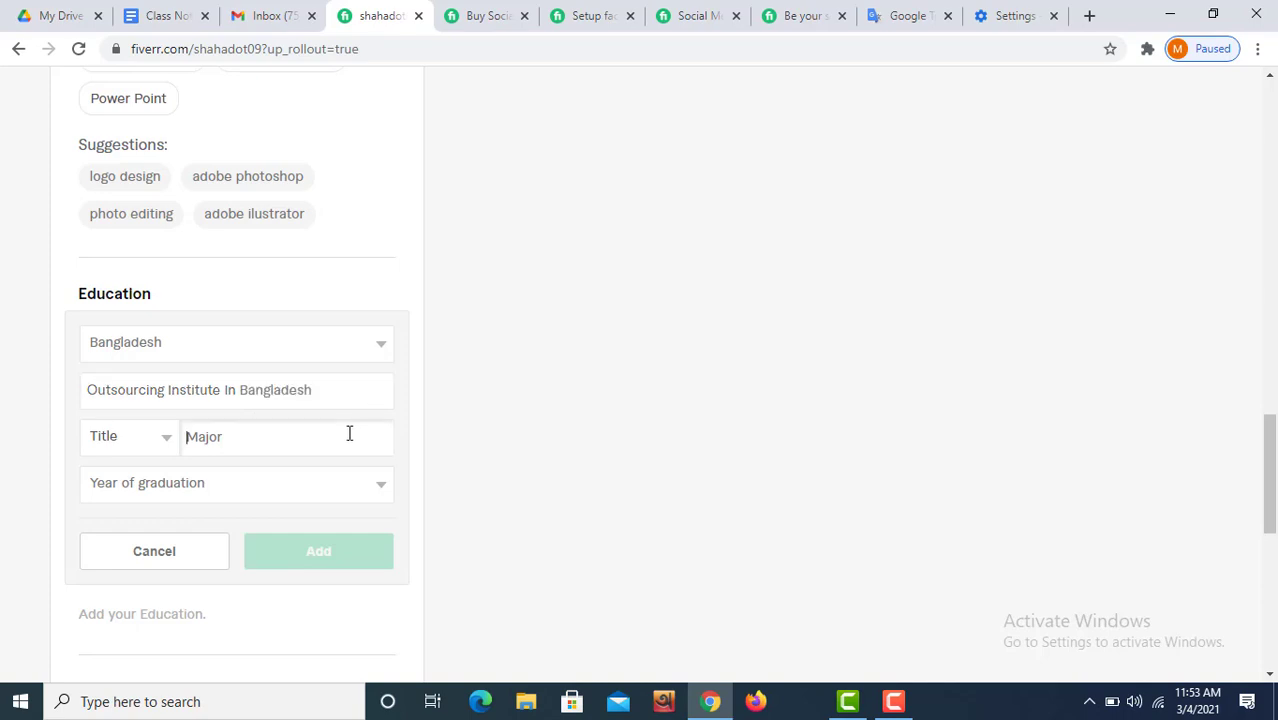
{"action": "left_click", "coordinate": [385, 344]}
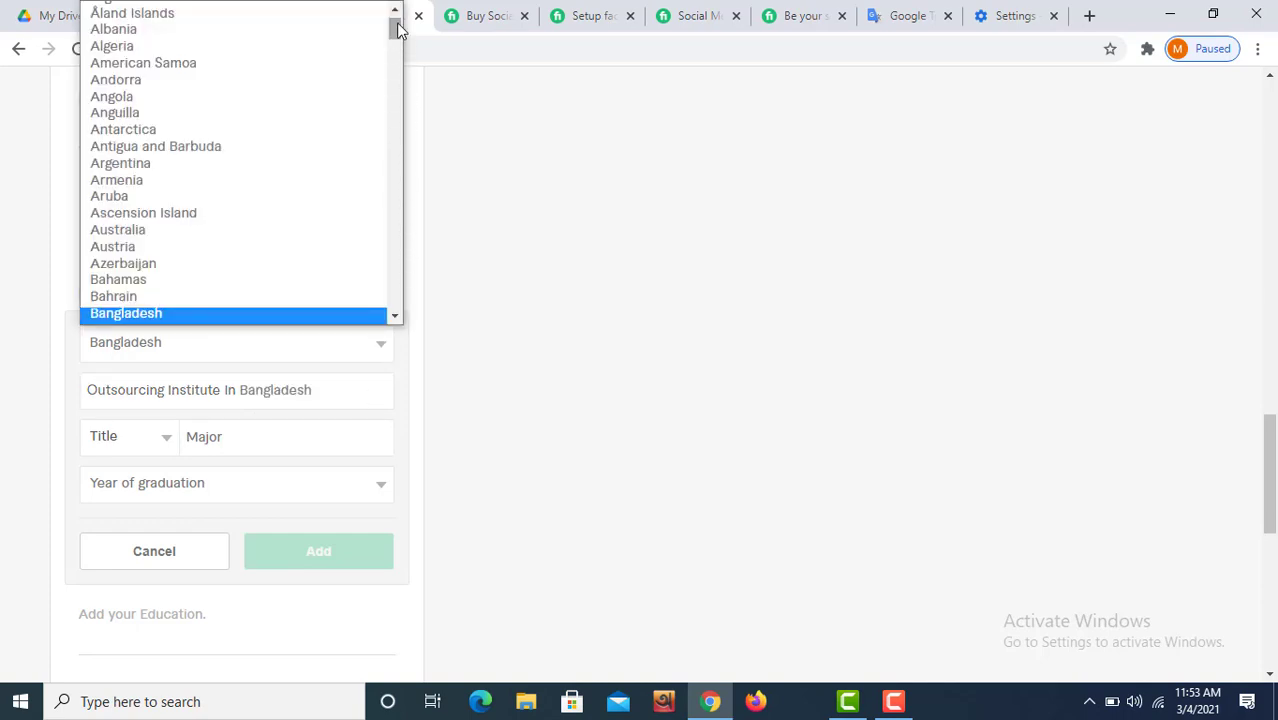
{"action": "mouse_move", "coordinate": [397, 30]}
{"action": "left_mouse_down"}
{"action": "mouse_move", "coordinate": [389, 18]}
{"action": "mouse_move", "coordinate": [379, 43]}
{"action": "left_mouse_up"}
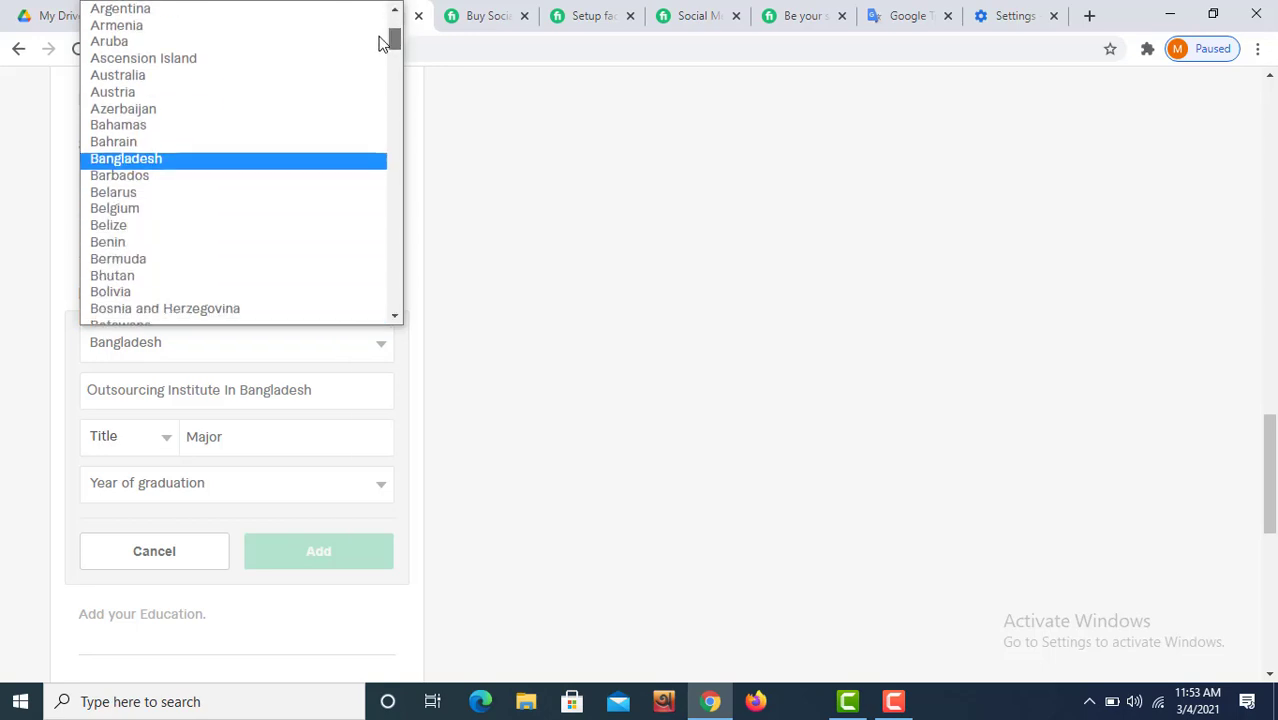
{"action": "left_click", "coordinate": [138, 160]}
{"action": "left_click", "coordinate": [196, 345]}
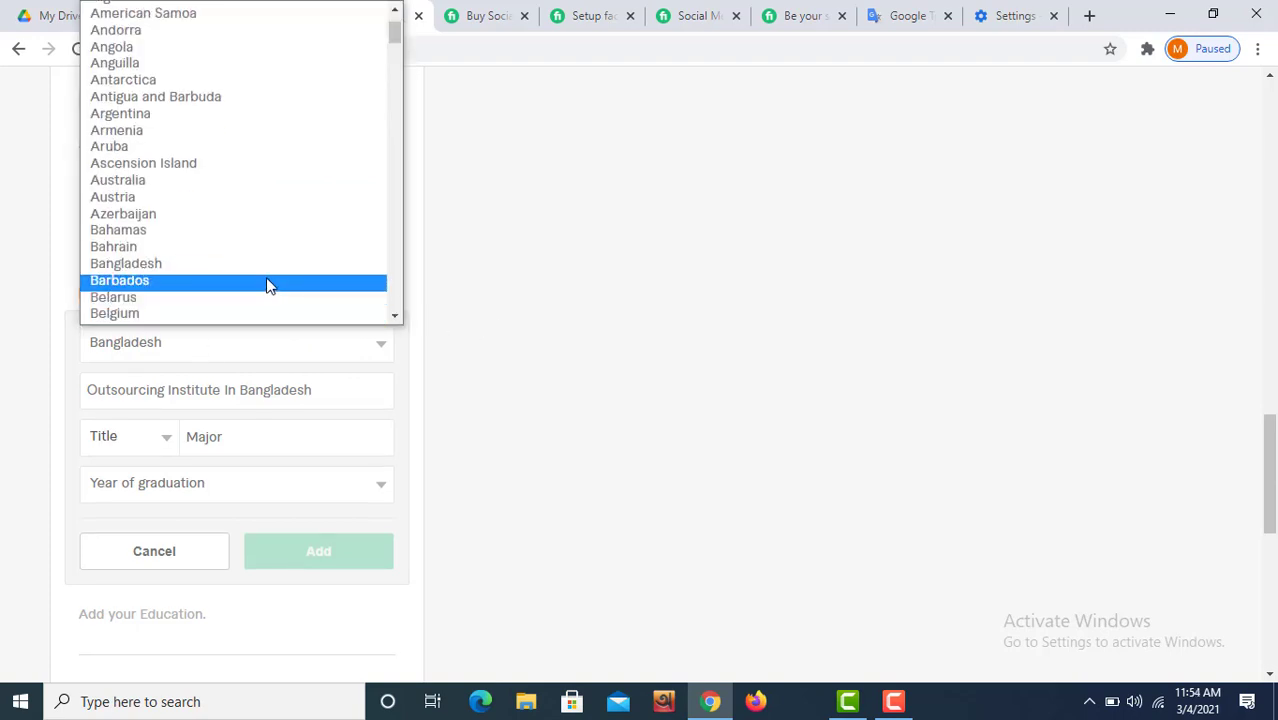
{"action": "left_click", "coordinate": [257, 265]}
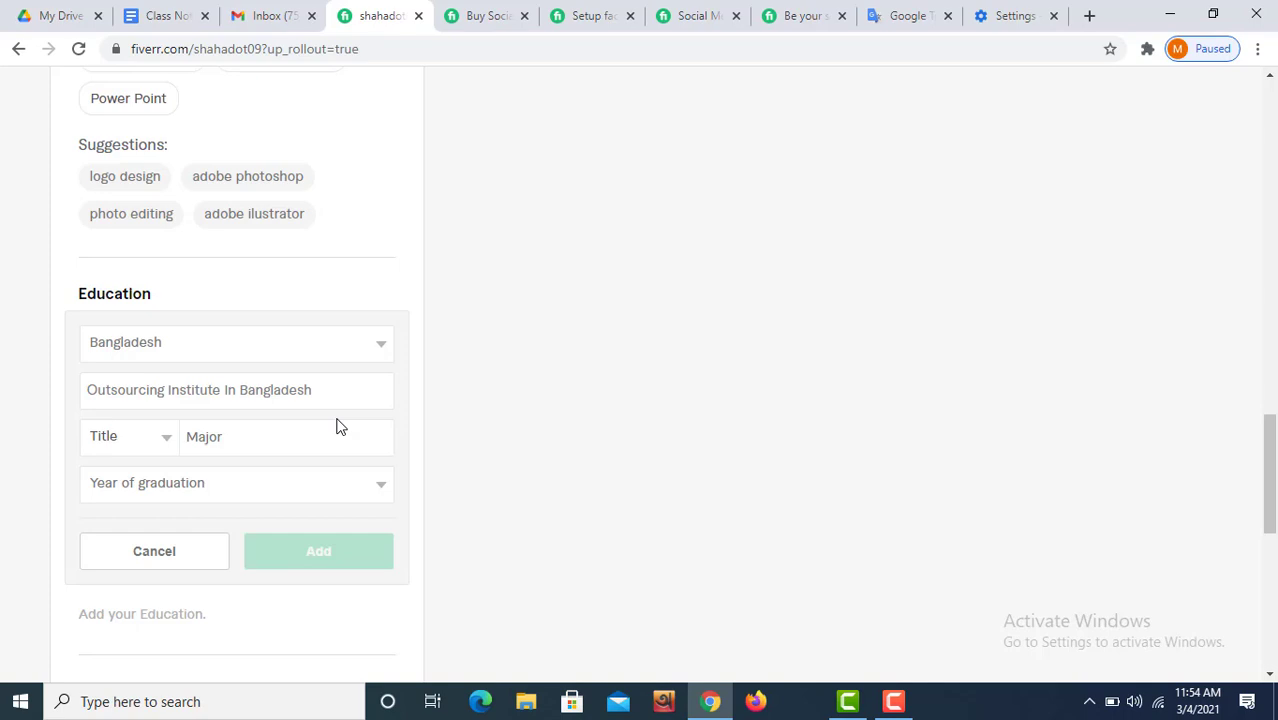
Set the education entry's title to Other and its year of graduation to 2018
{"action": "left_click", "coordinate": [165, 441]}
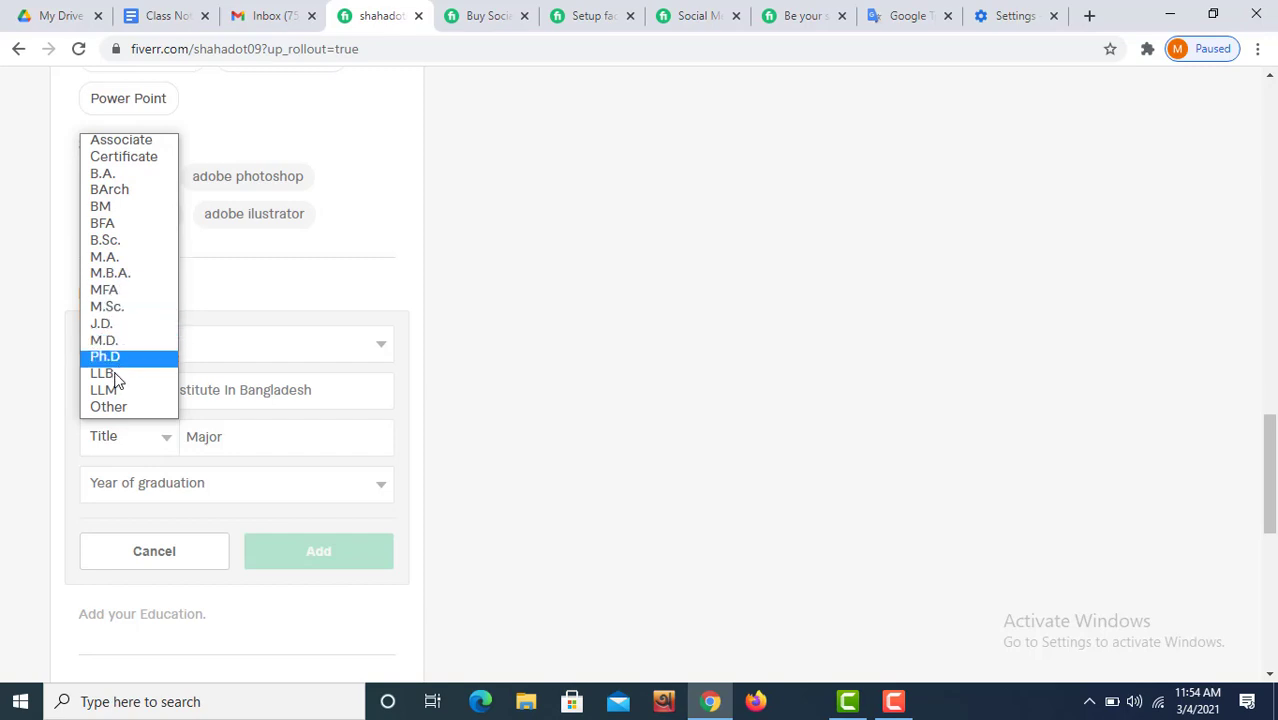
{"action": "left_click", "coordinate": [110, 407]}
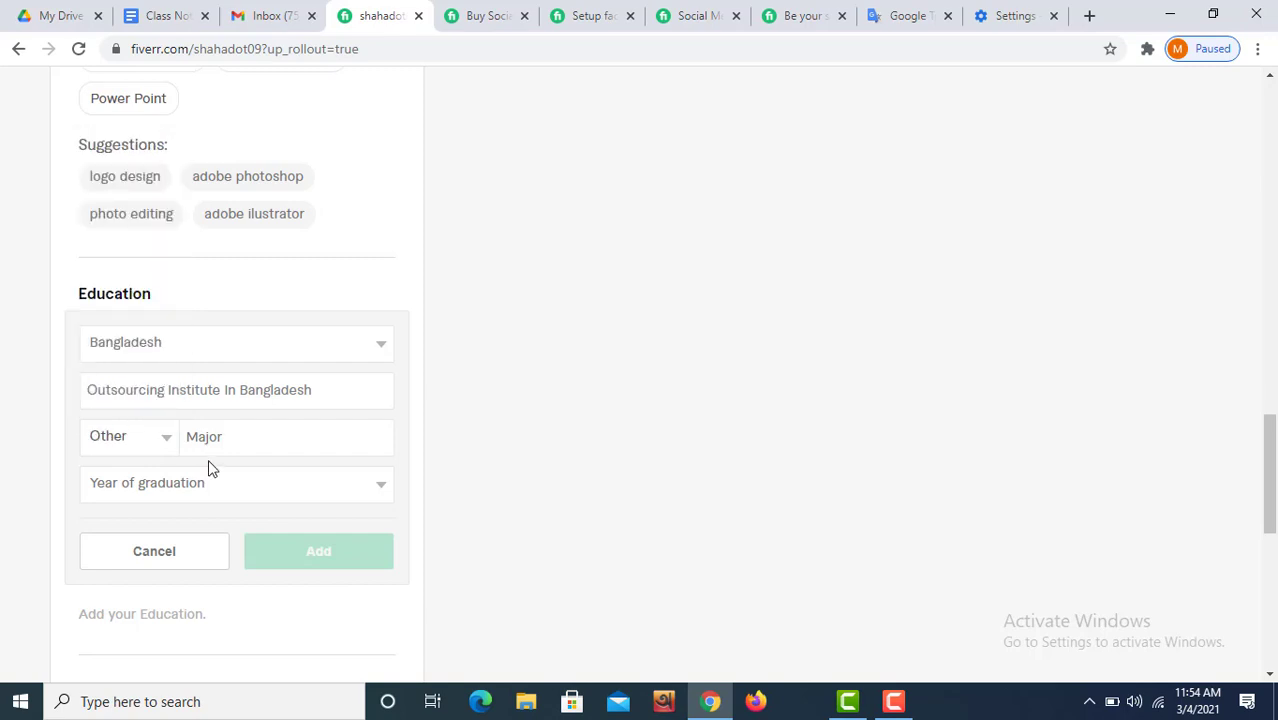
{"action": "left_click", "coordinate": [218, 430]}
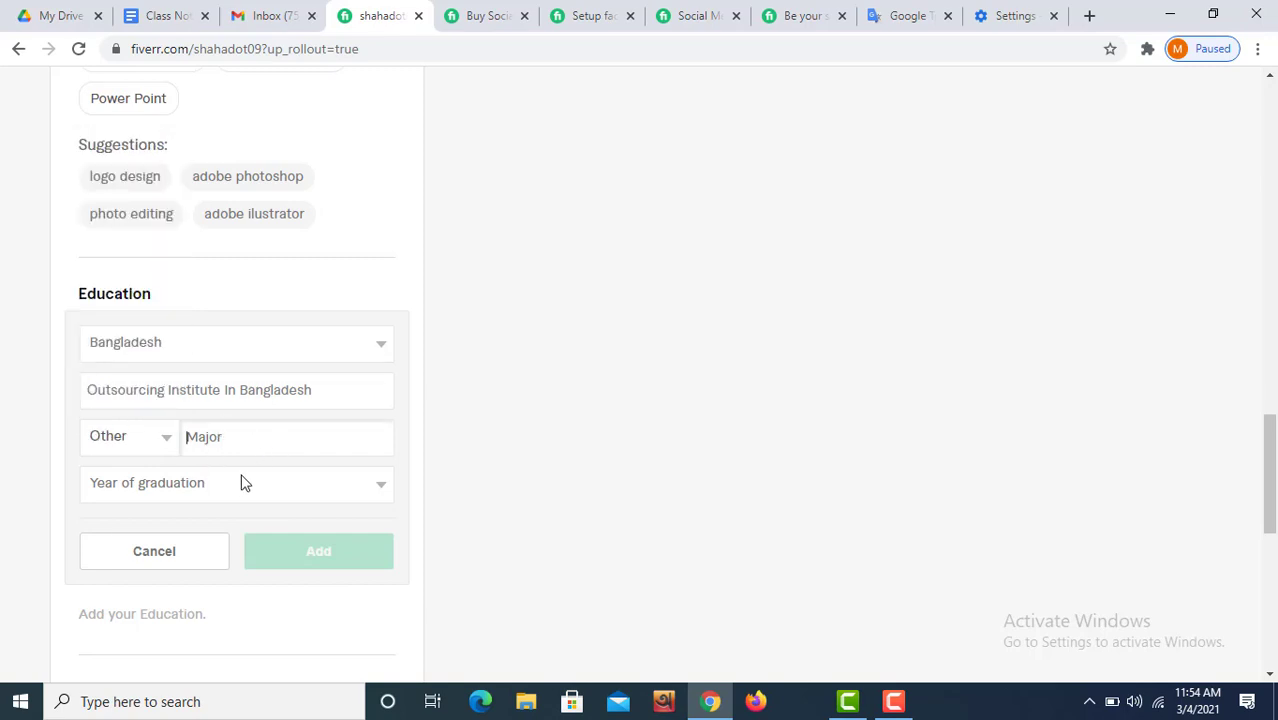
{"action": "left_click", "coordinate": [352, 497]}
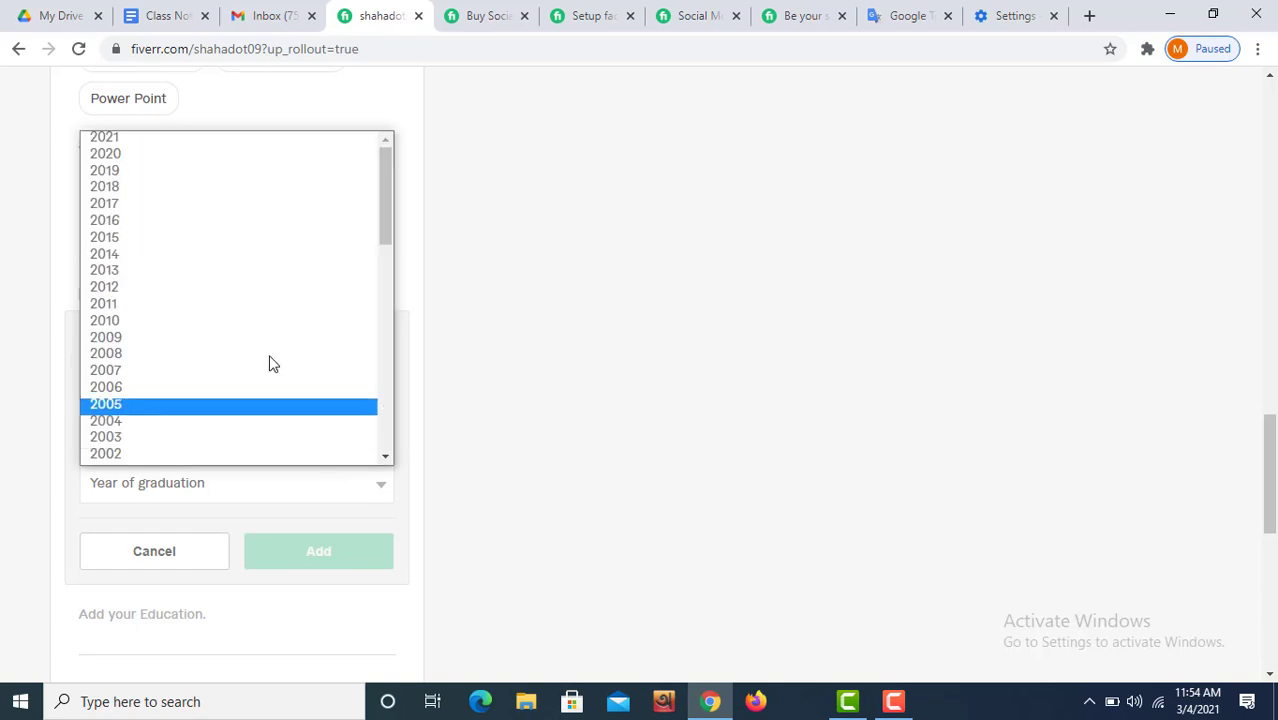
{"action": "left_click", "coordinate": [110, 187]}
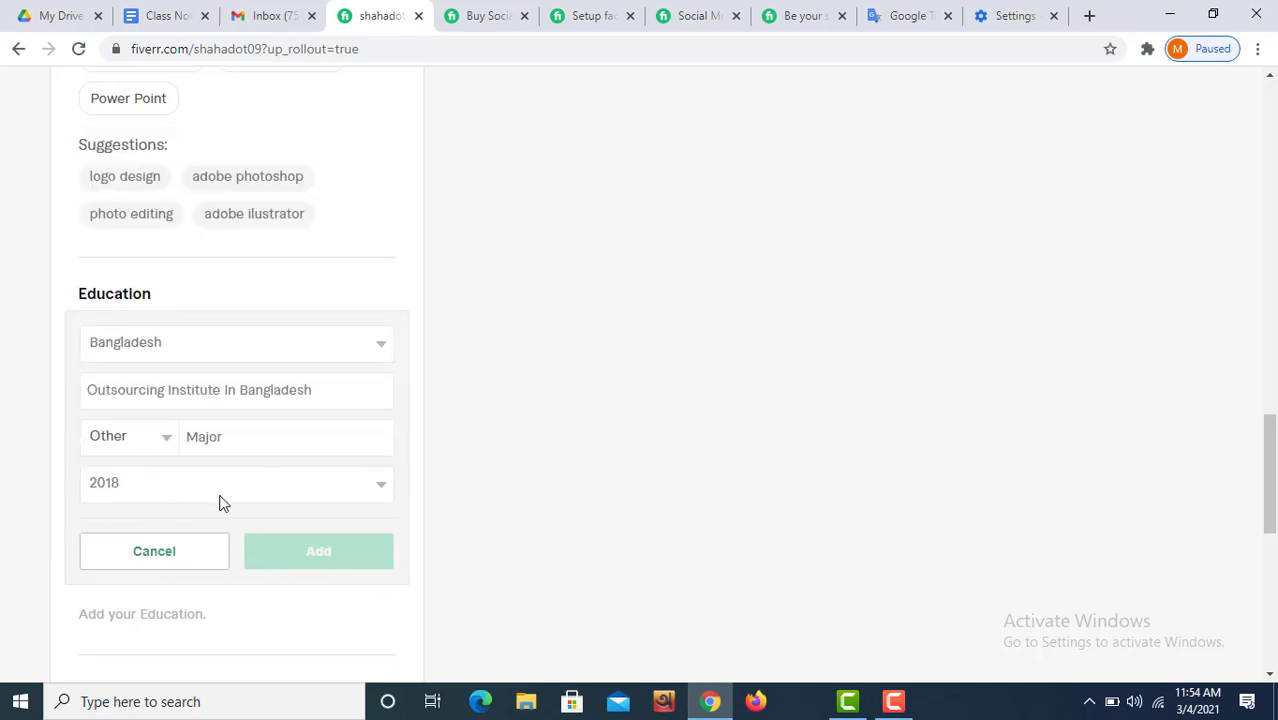
Look up Digital Marketing as the major and choose the suggestion Diploma In Digital Marketing
{"action": "left_click", "coordinate": [284, 437]}
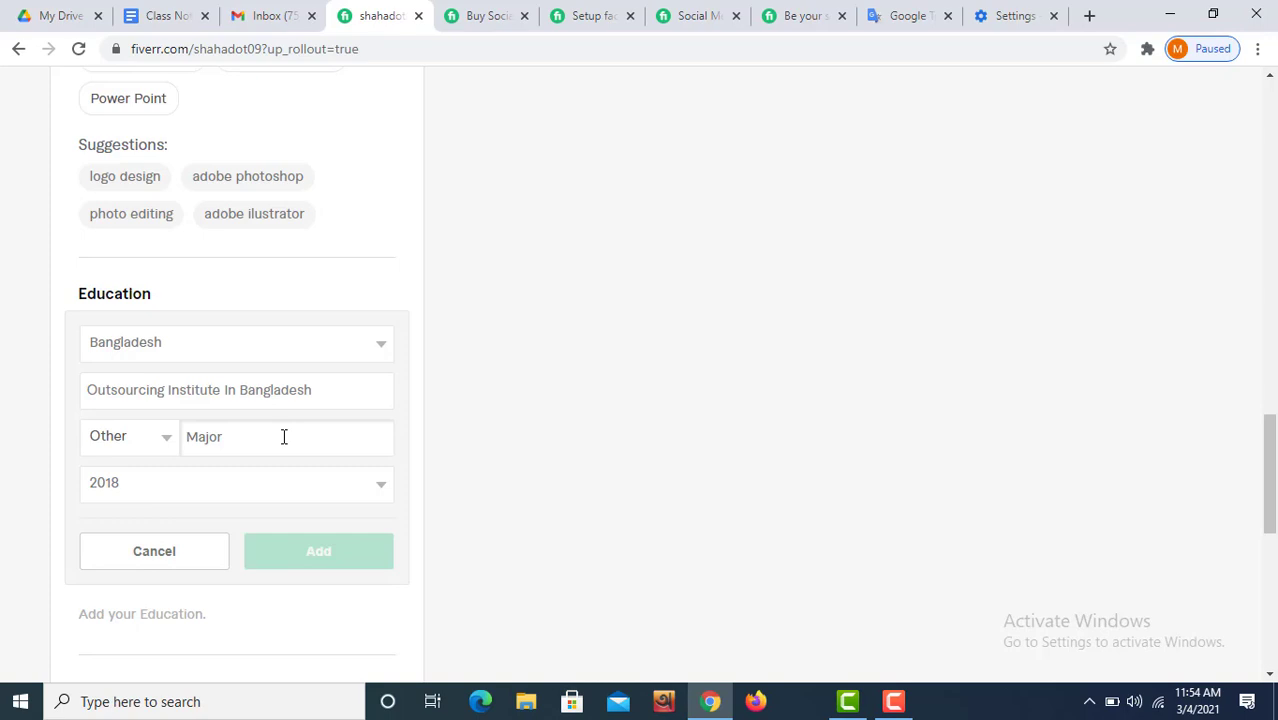
{"action": "type", "text": "Digital "}
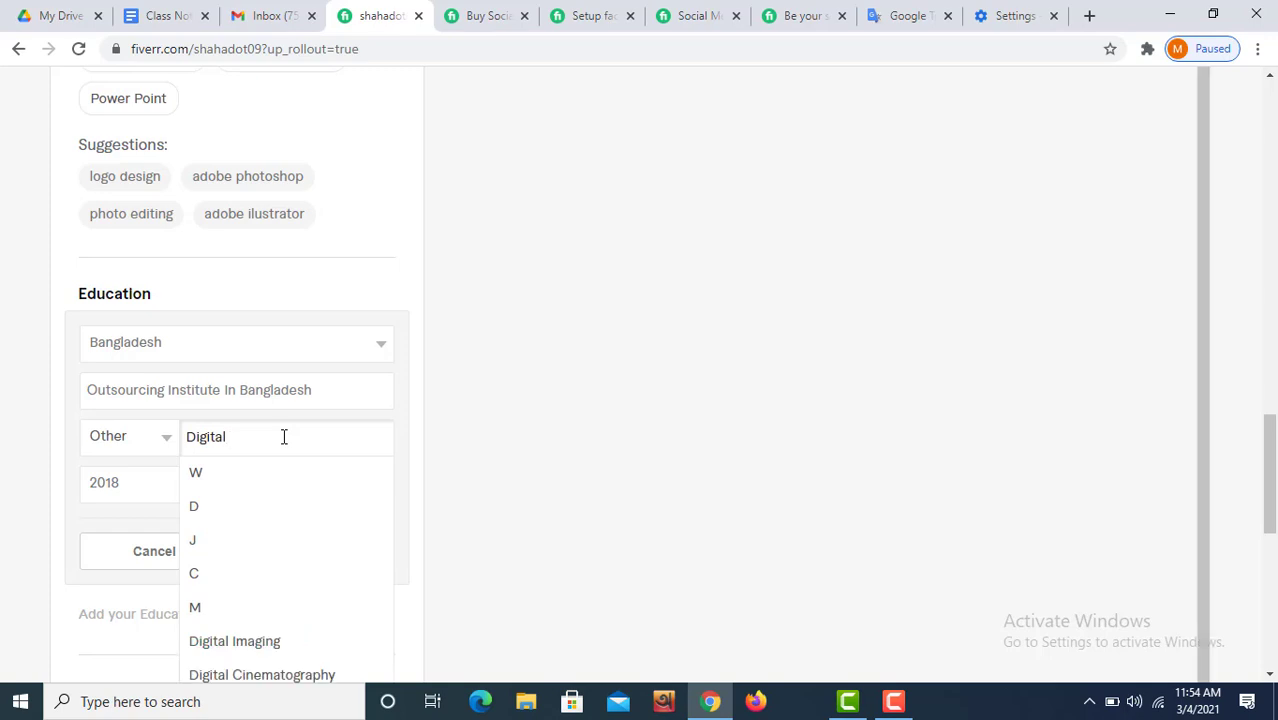
{"action": "type", "text": "Mar"}
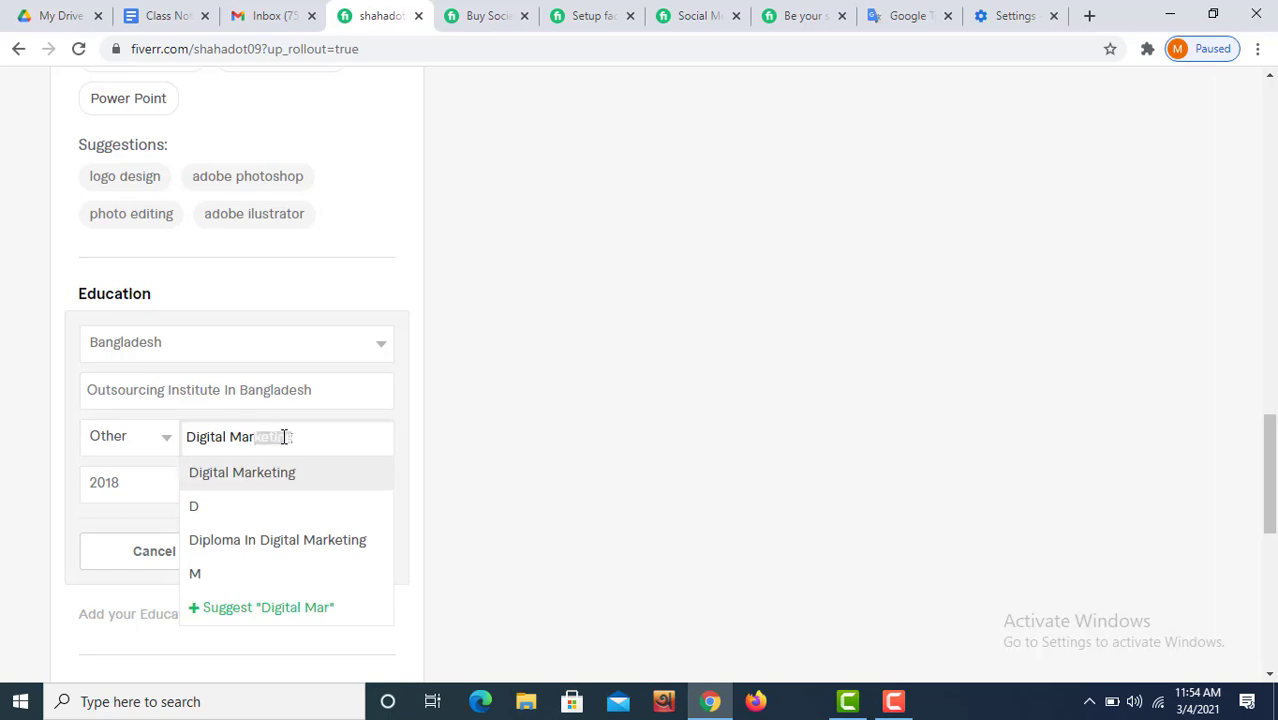
{"action": "left_click", "coordinate": [252, 540]}
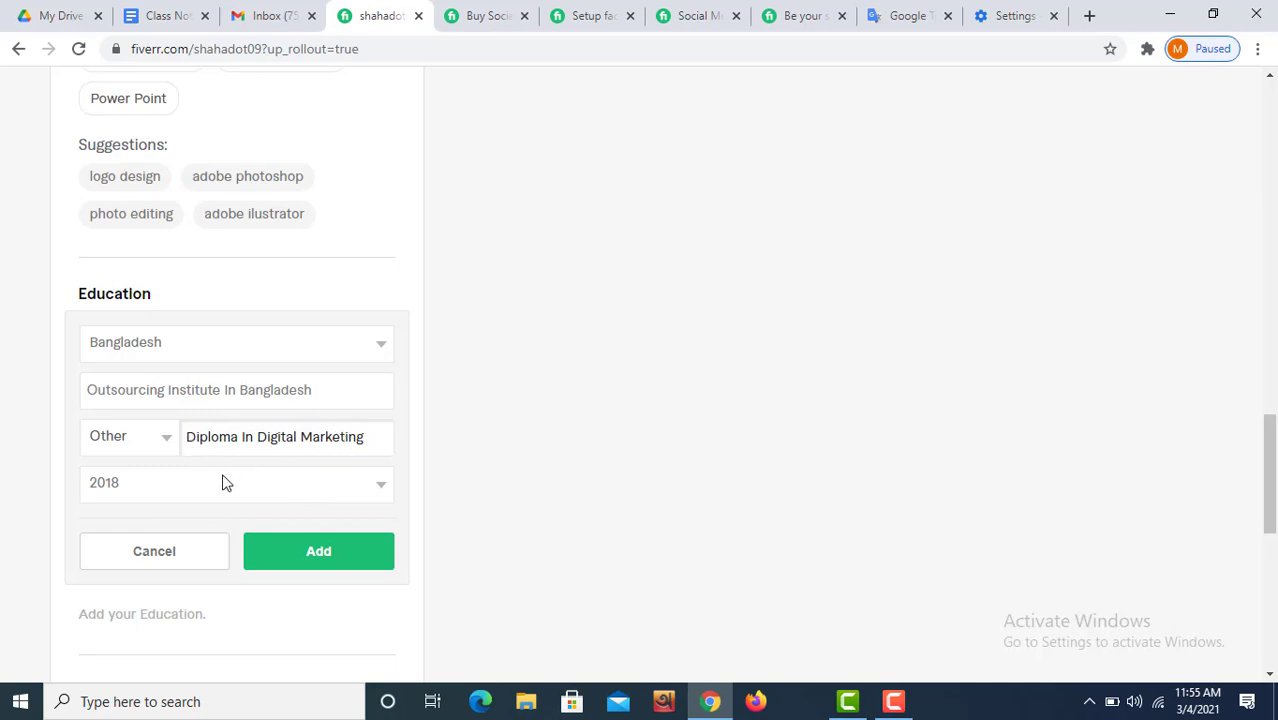
Change the education entry's title to Certificate and add the entry to the profile
{"action": "left_click", "coordinate": [169, 436]}
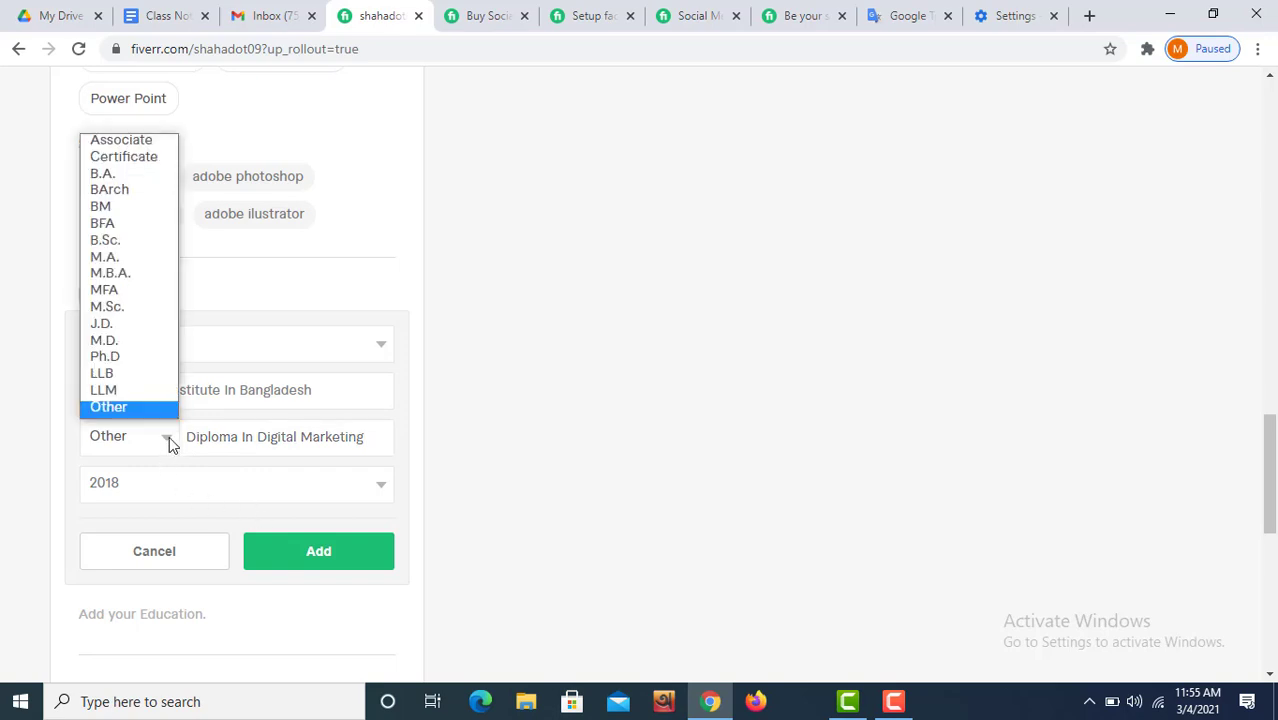
{"action": "left_click", "coordinate": [123, 151]}
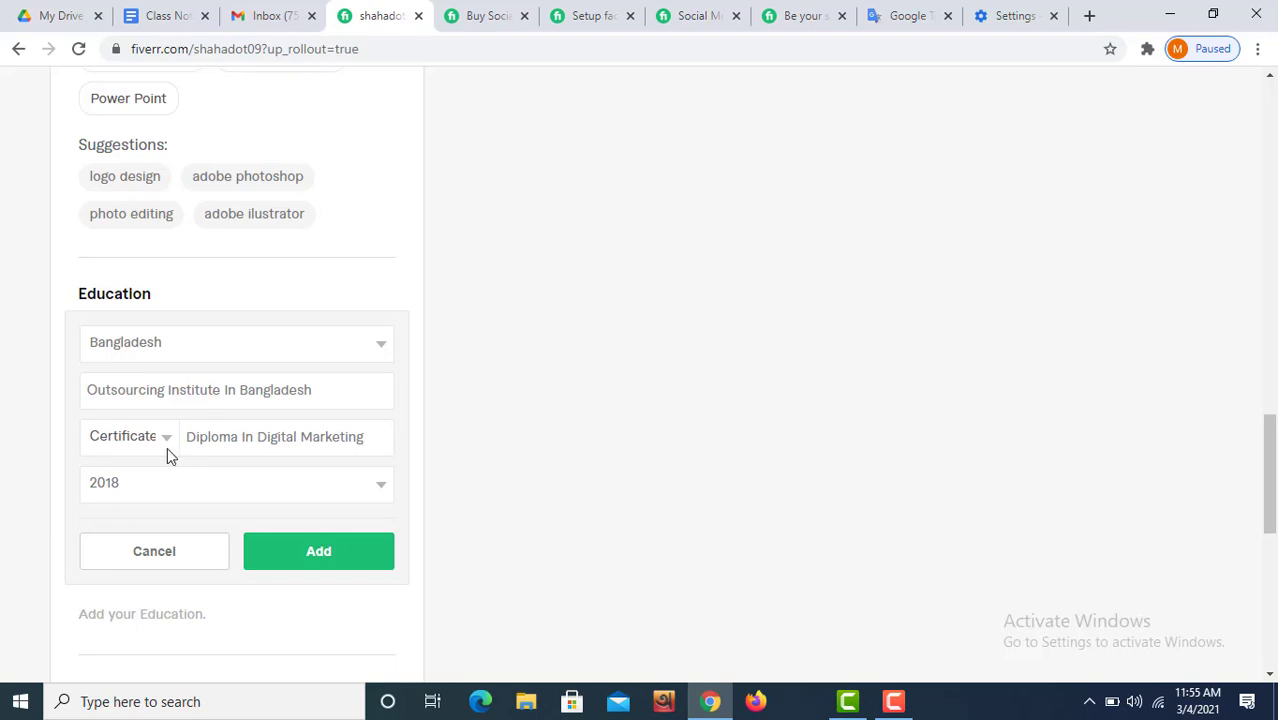
{"action": "left_click", "coordinate": [316, 573]}
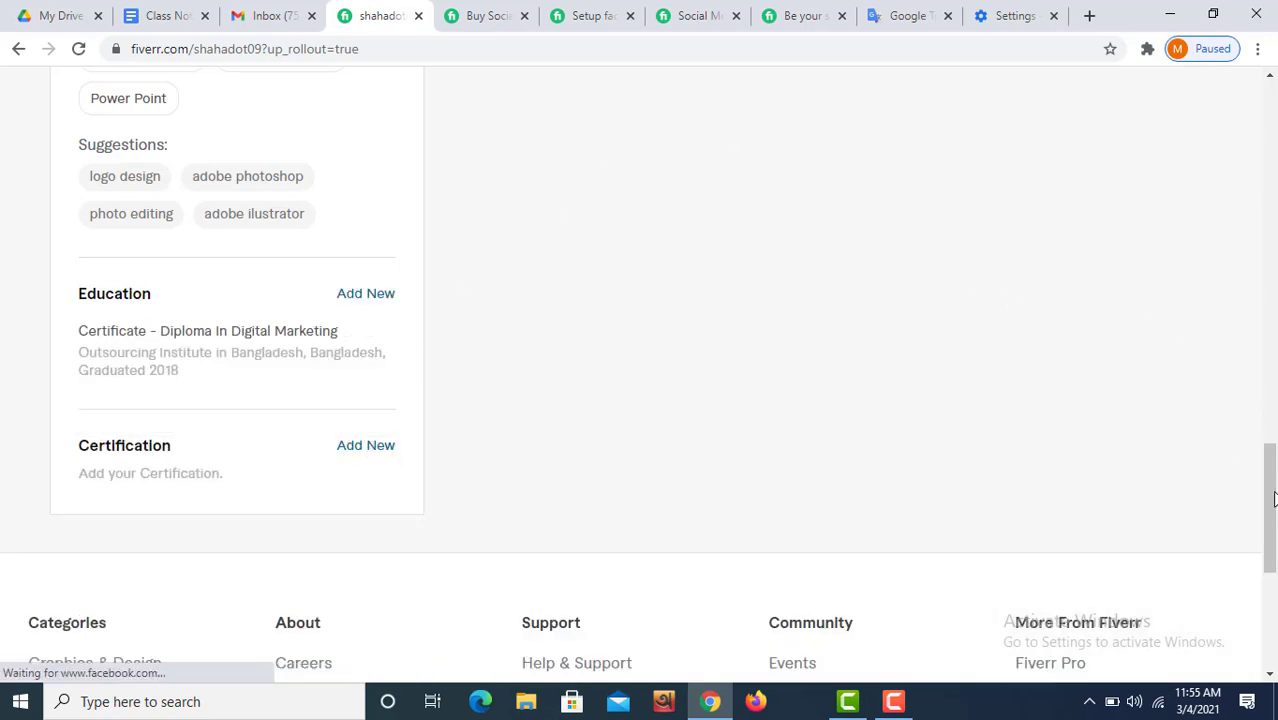
{"action": "left_click_drag", "start_coordinate": [1274, 500], "coordinate": [1226, 131]}
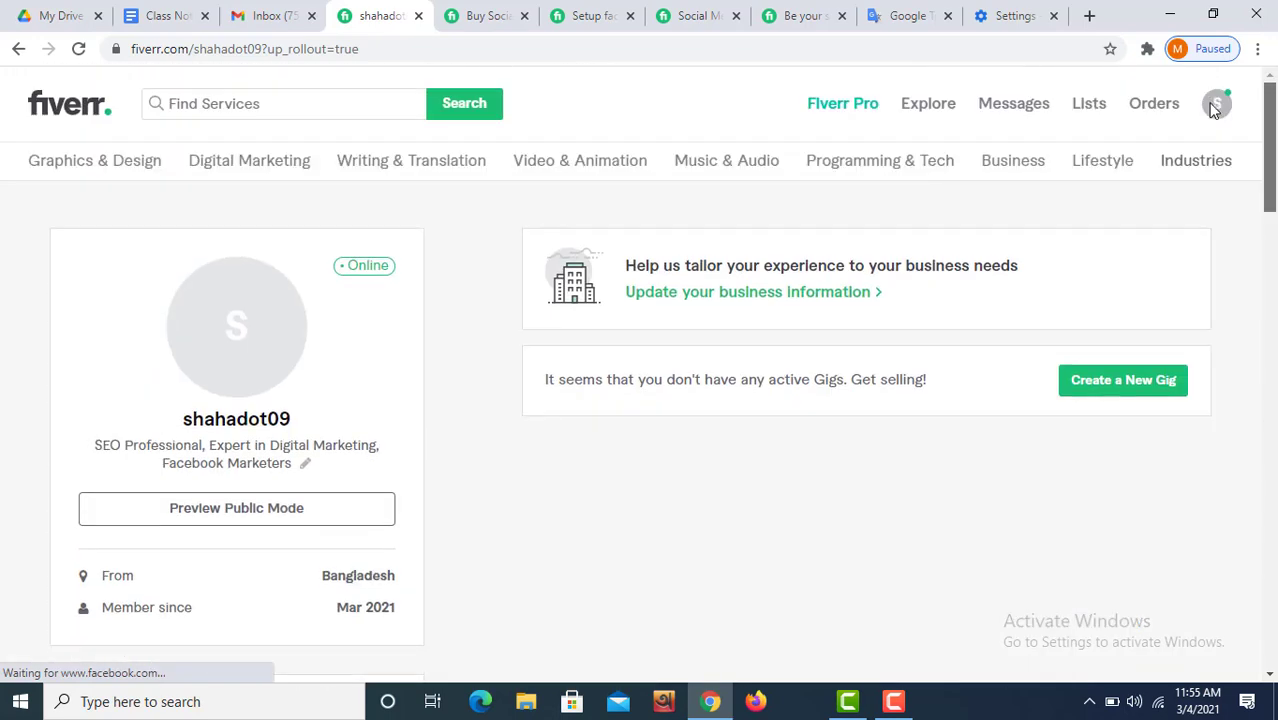
{"action": "scroll", "coordinate": [1214, 140], "scroll_direction": "down", "scroll_amount": 1}
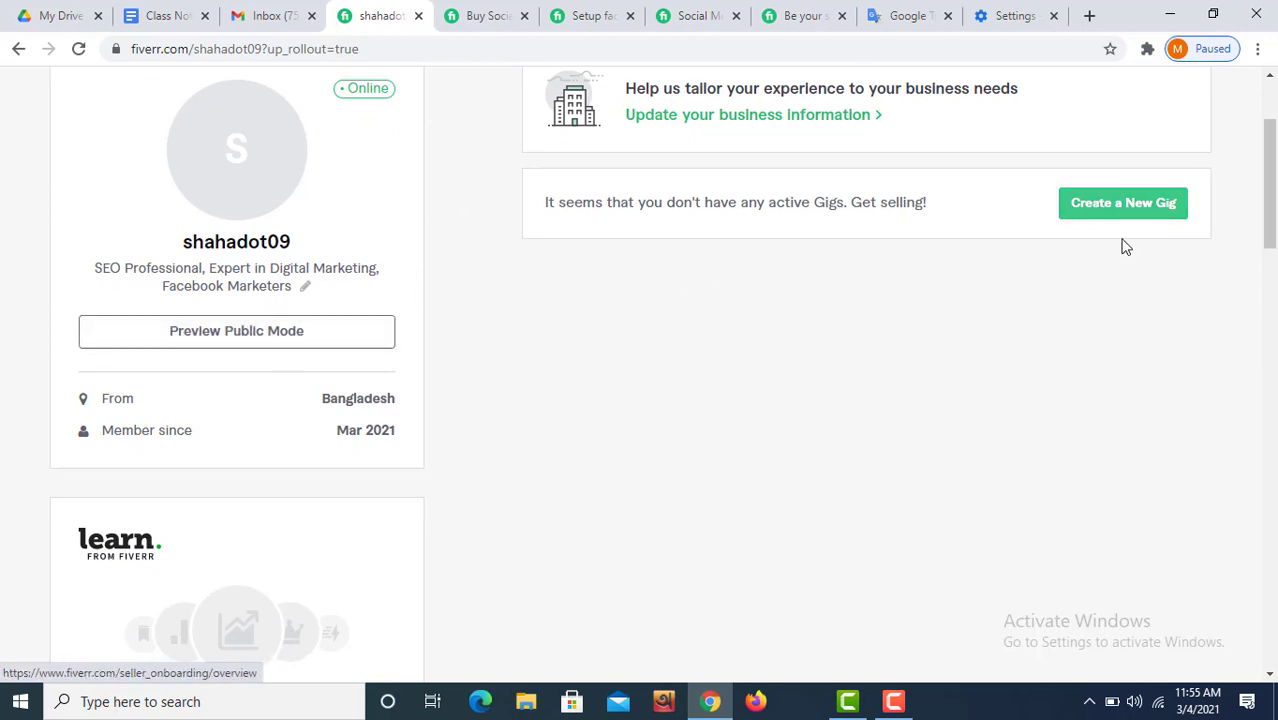
{"action": "scroll", "coordinate": [1272, 140], "scroll_direction": "up", "scroll_amount": 2}
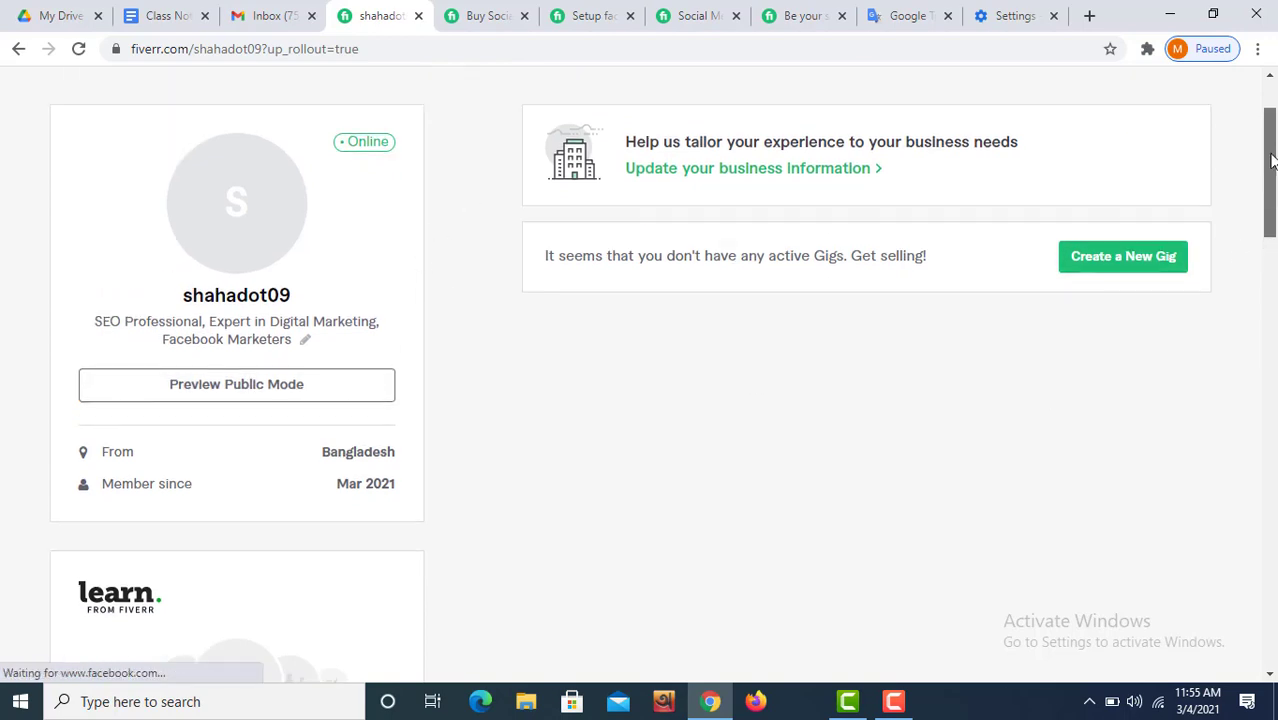